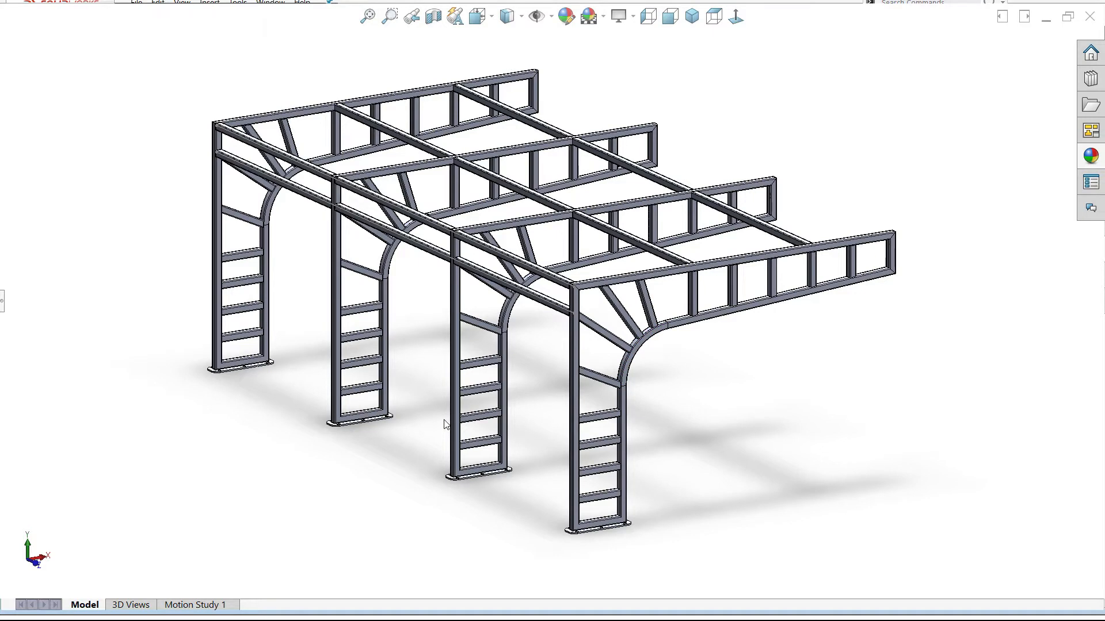
pyautogui.scroll(1, 455, 426)
pyautogui.moveTo(562, 416); pyautogui.dragTo(539, 347, button='middle')
pyautogui.scroll(4, 521, 343)
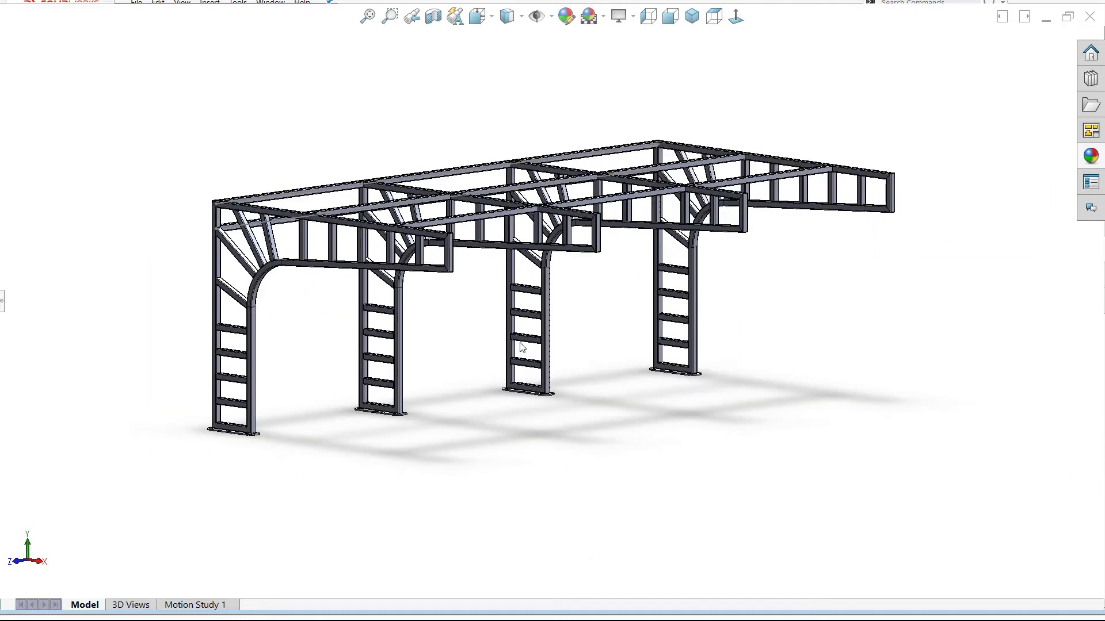
pyautogui.scroll(-1, 489, 328)
pyautogui.scroll(-1, 500, 258)
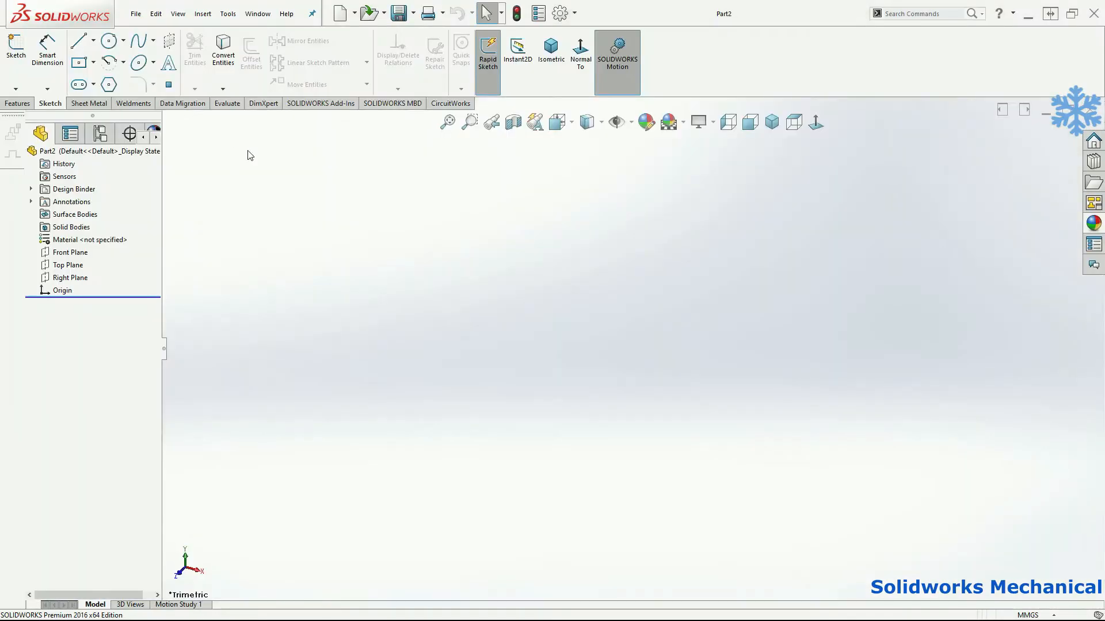
# Sketch a closed inverted-L outline on the Front Plane from the origin, about 154 mm high and 263 mm wide, with a sloping arm underside
pyautogui.press('l')
pyautogui.click(776, 299)
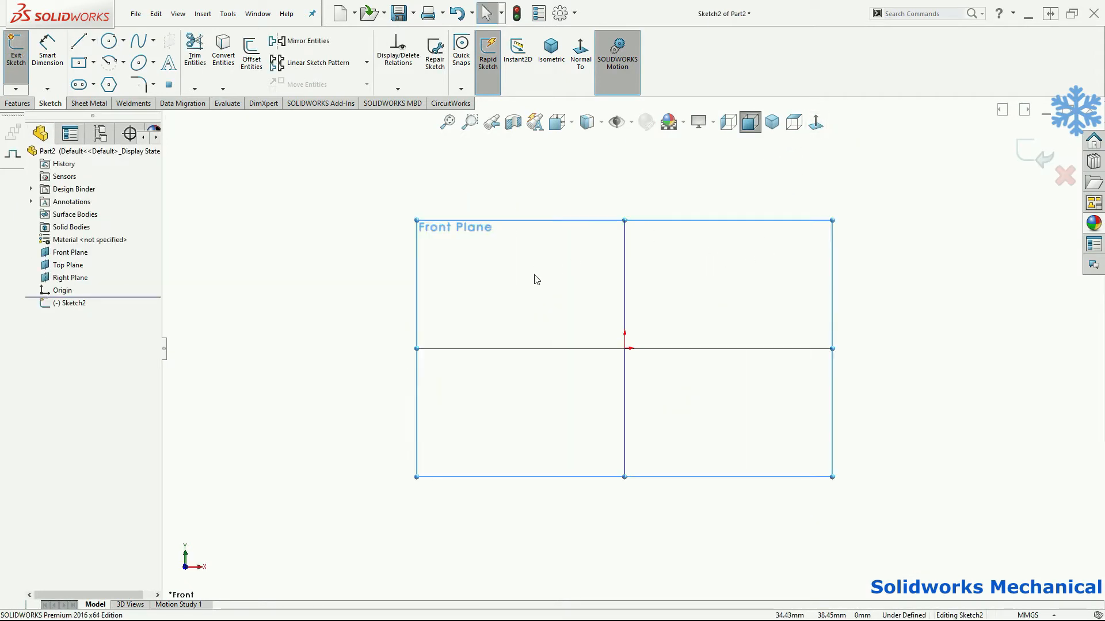
pyautogui.press('l')
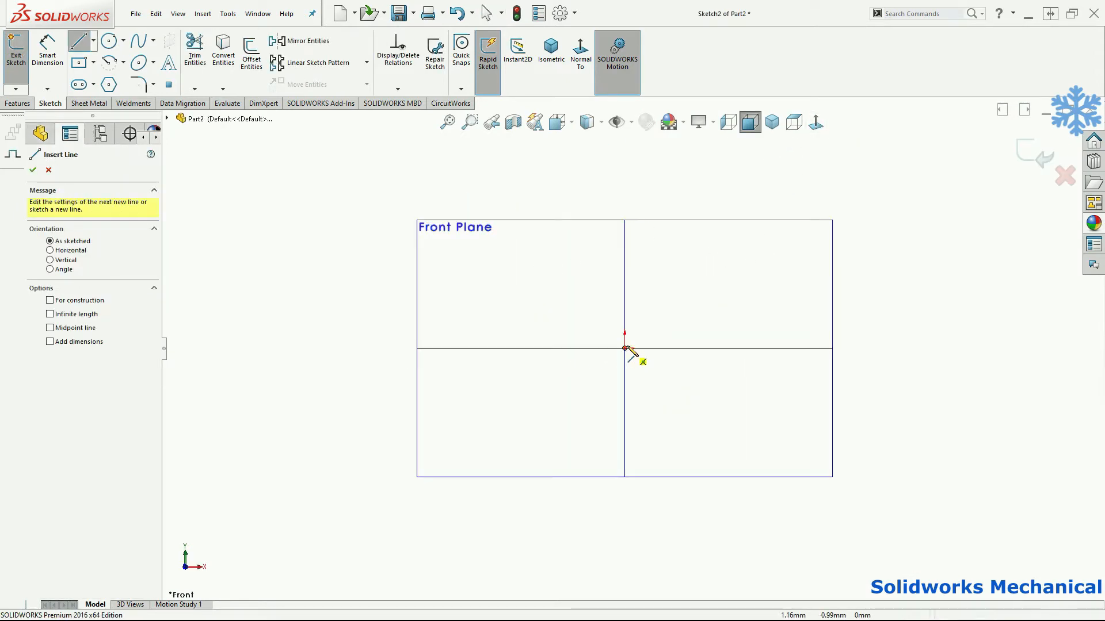
pyautogui.click(625, 348)
pyautogui.scroll(3, 625, 349)
pyautogui.click(628, 176)
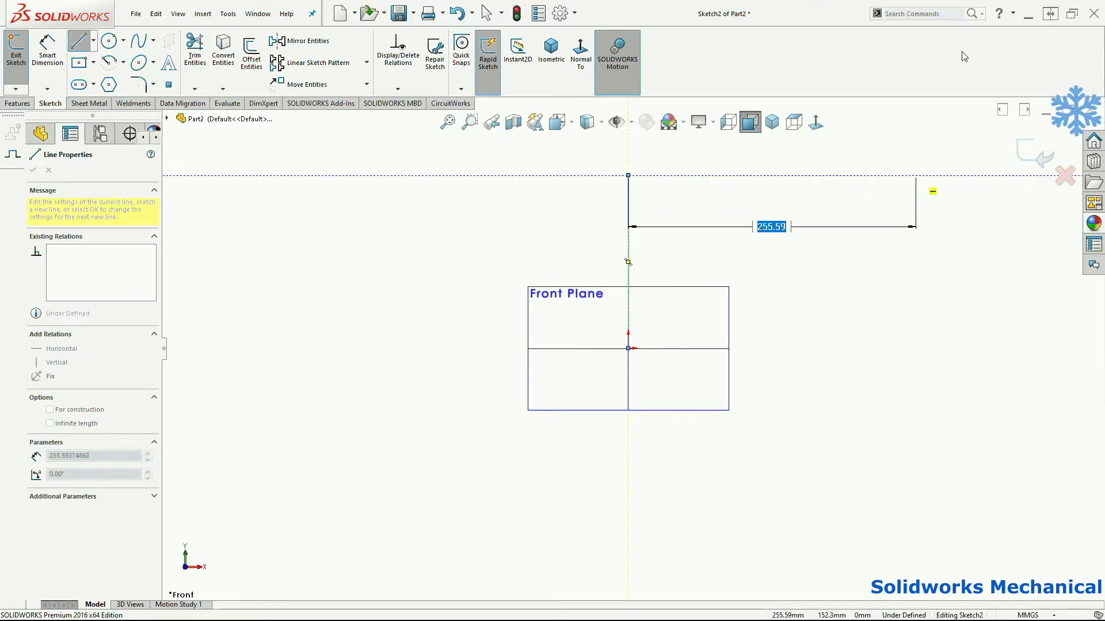
pyautogui.click(925, 175)
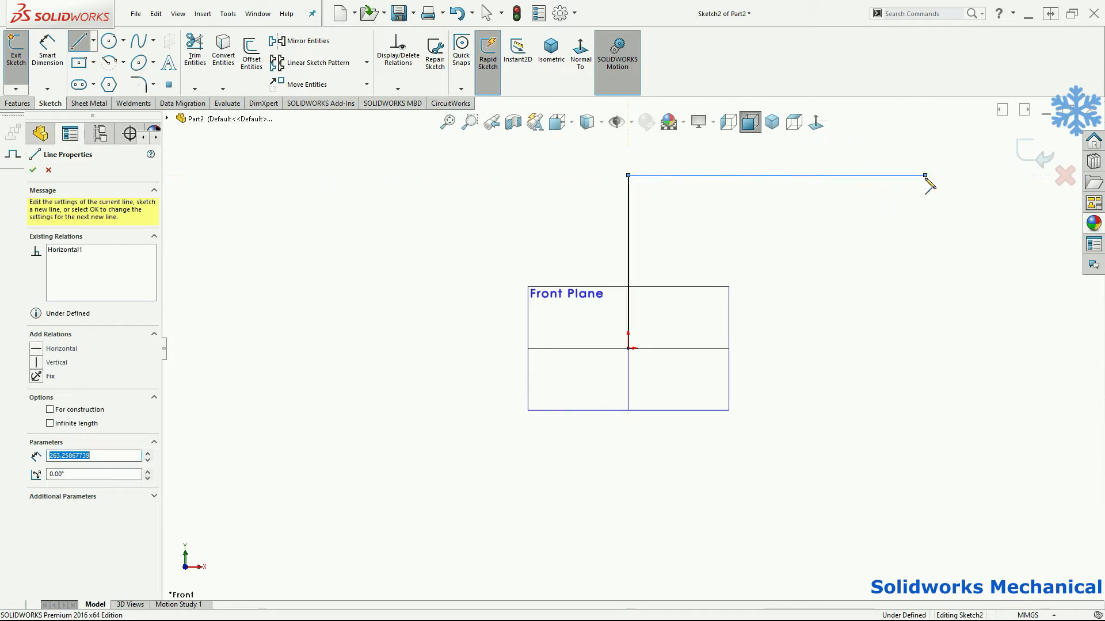
pyautogui.click(925, 211)
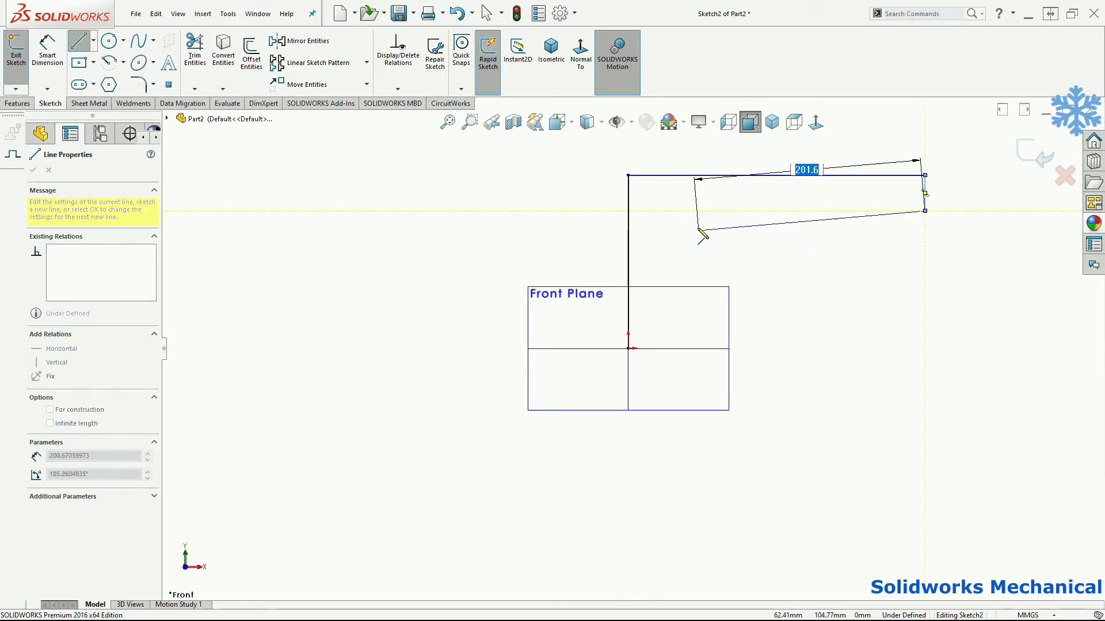
pyautogui.click(699, 350)
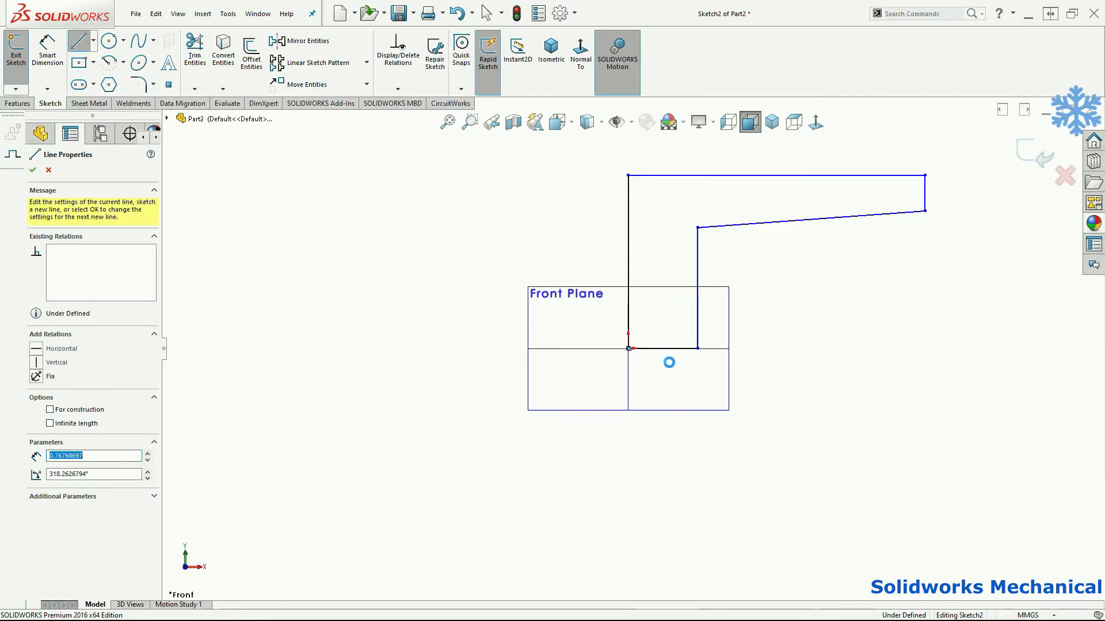
pyautogui.press('Escape')
# Dimension the outer vertical line rising from the origin as 2700 mm
pyautogui.click(628, 313)
pyautogui.click(604, 312)
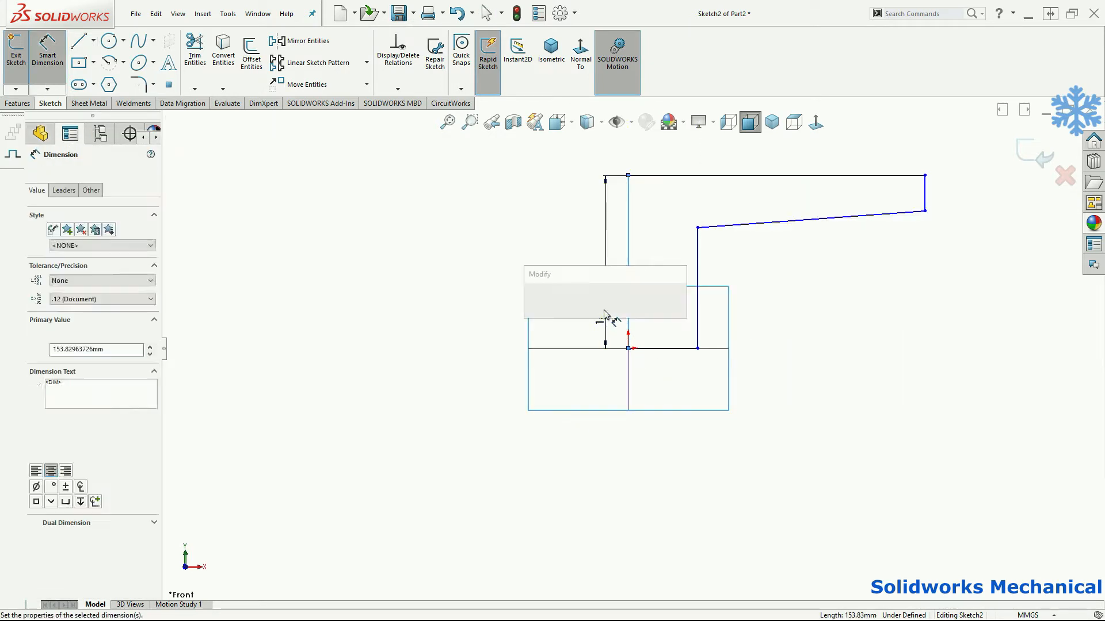
pyautogui.write('2700')
pyautogui.press('Return')
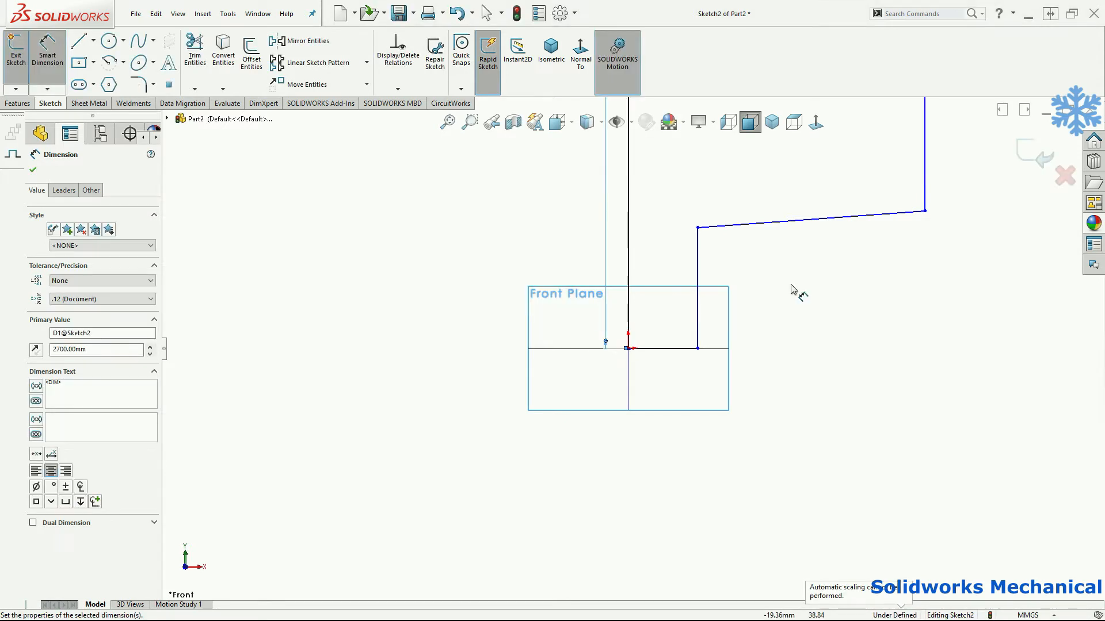
# Reshape the stretched profile by moving the arm end's lower point to about (2375, 2474) mm and the inner corner to about (359, 2217) mm
pyautogui.press('Escape')
pyautogui.moveTo(659, 534)
pyautogui.mouseDown()
pyautogui.moveTo(796, 464)
pyautogui.moveTo(979, 284)
pyautogui.moveTo(986, 171)
pyautogui.mouseUp()
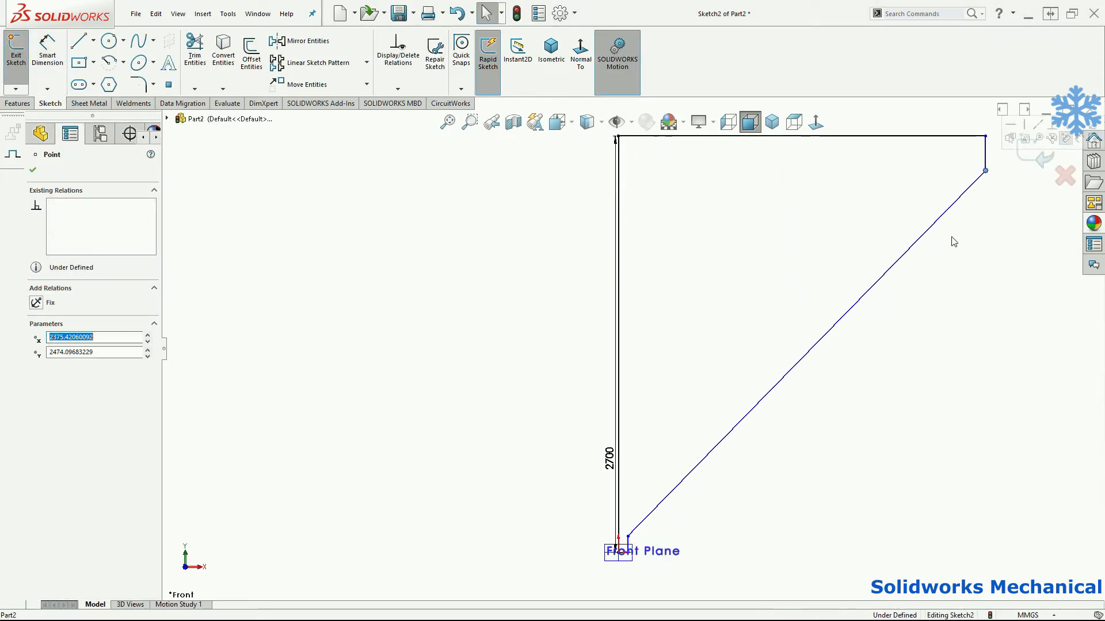
pyautogui.moveTo(628, 538); pyautogui.dragTo(677, 211)
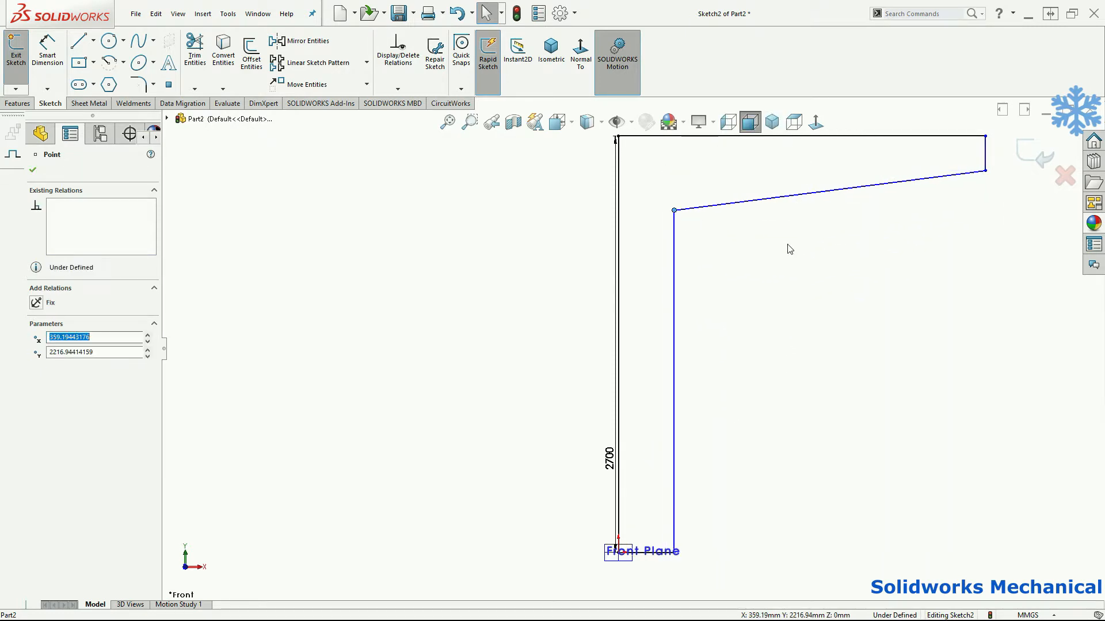
# Dimension the arm's top horizontal line as 4000 mm
pyautogui.scroll(4, 793, 295)
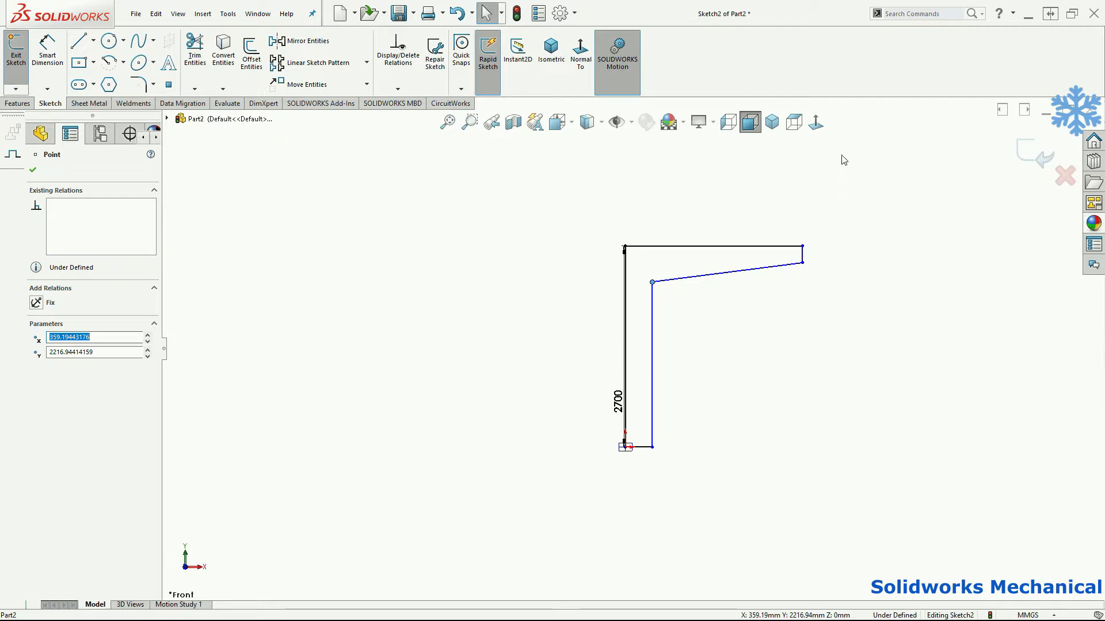
pyautogui.click(819, 123)
pyautogui.press('f')
pyautogui.click(820, 123)
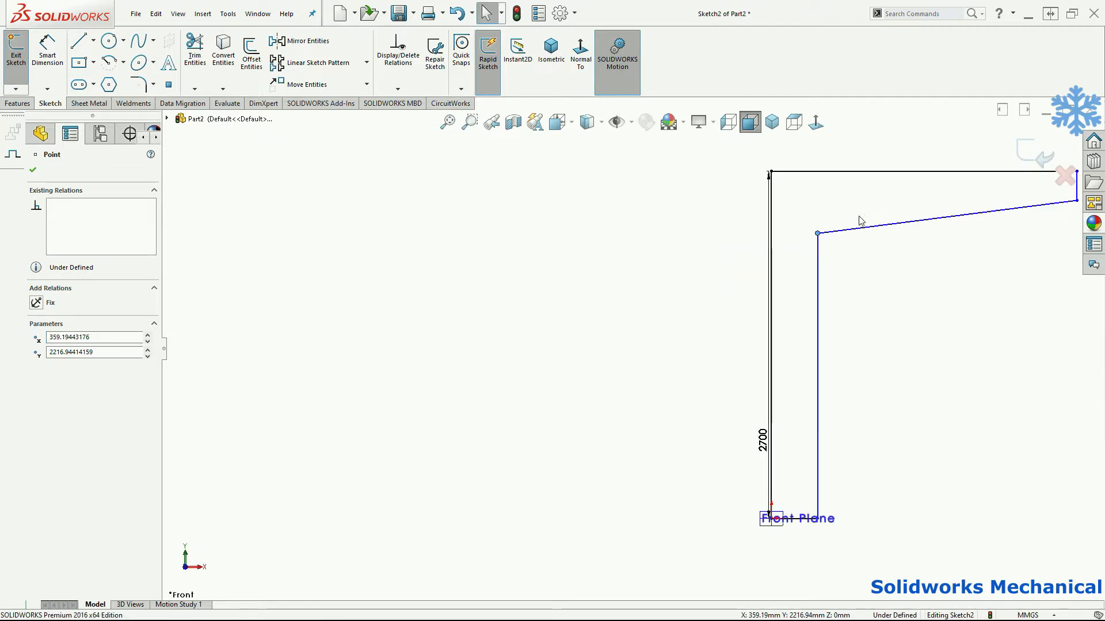
pyautogui.scroll(3, 868, 363)
pyautogui.click(866, 368)
pyautogui.moveTo(866, 369); pyautogui.dragTo(875, 241, button='right')
pyautogui.click(839, 246)
pyautogui.click(838, 220)
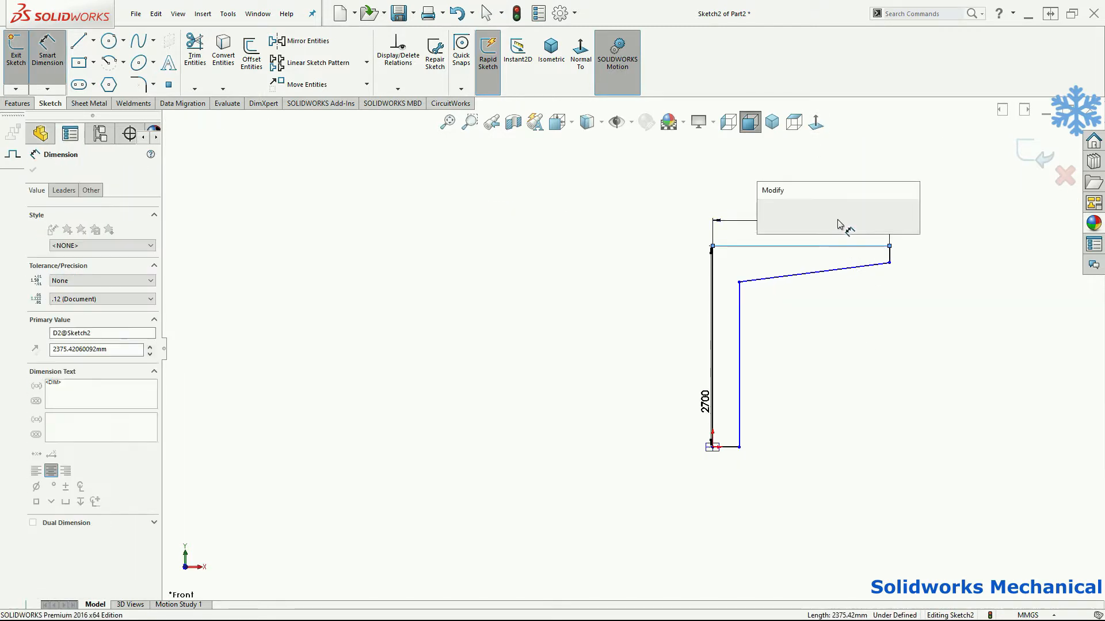
pyautogui.write('4000')
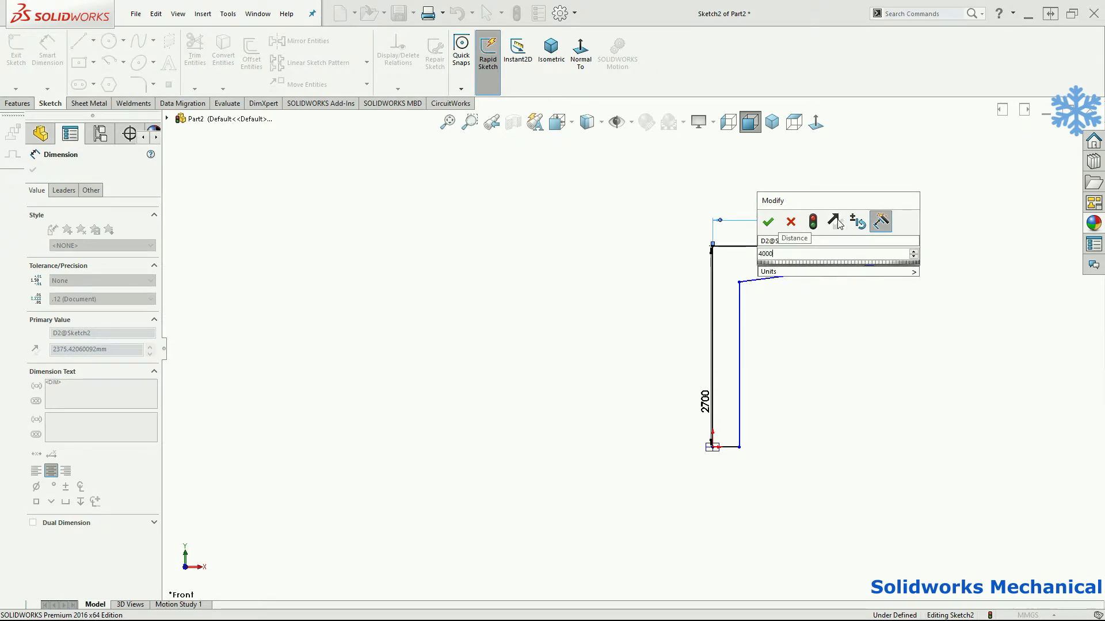
pyautogui.press('Return')
pyautogui.press('Escape')
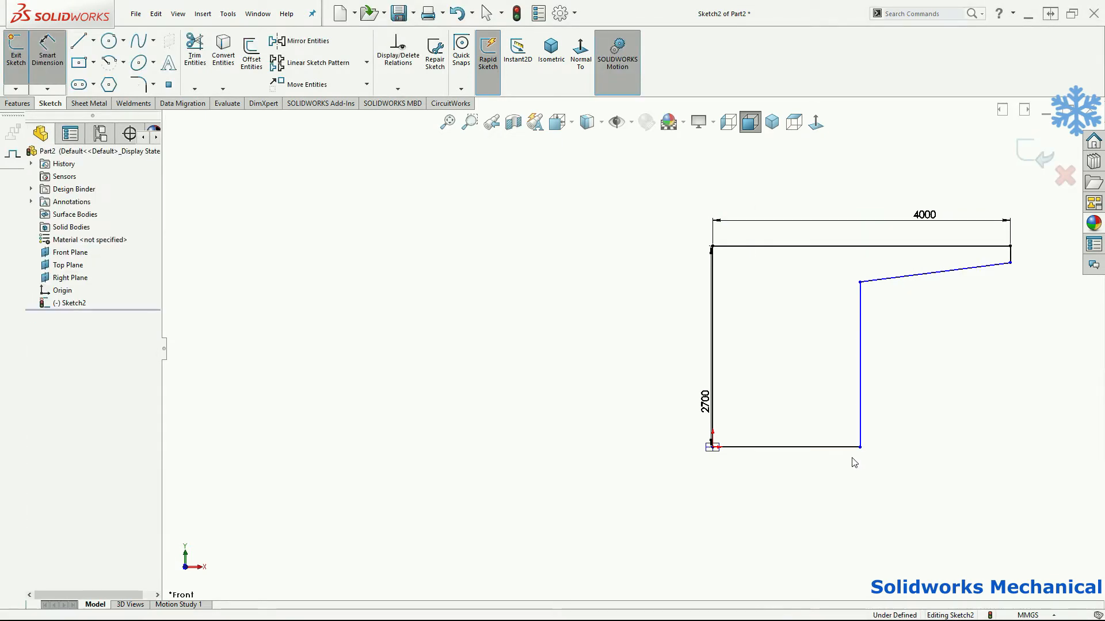
# Dimension the column's base line as 600 mm and the vertical free end of the arm as 400 mm
pyautogui.click(791, 447)
pyautogui.click(792, 471)
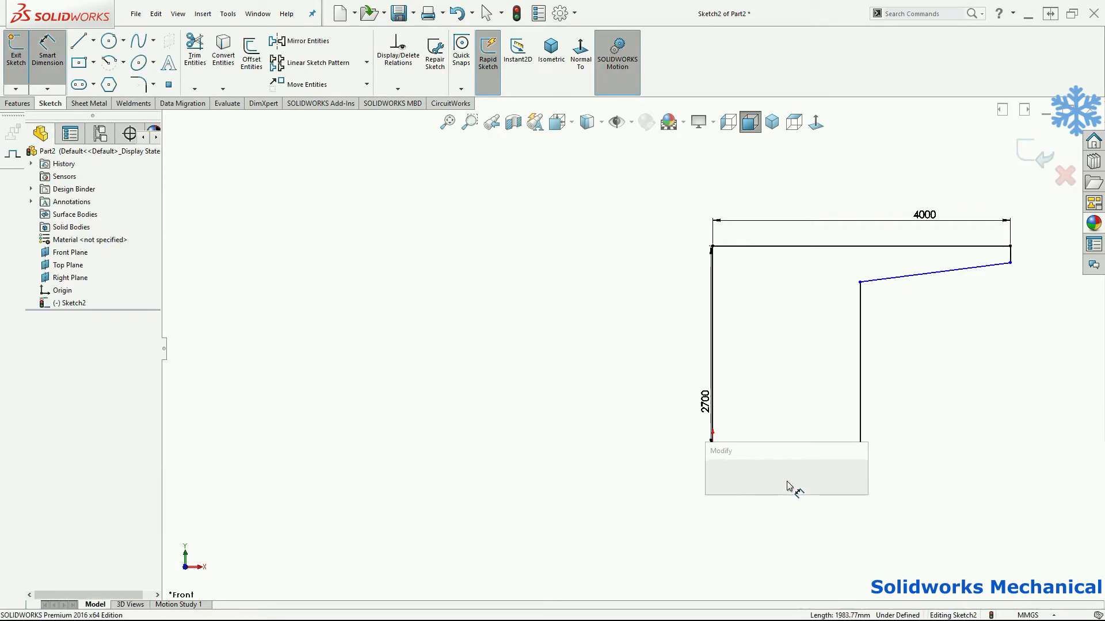
pyautogui.write('600')
pyautogui.press('Return')
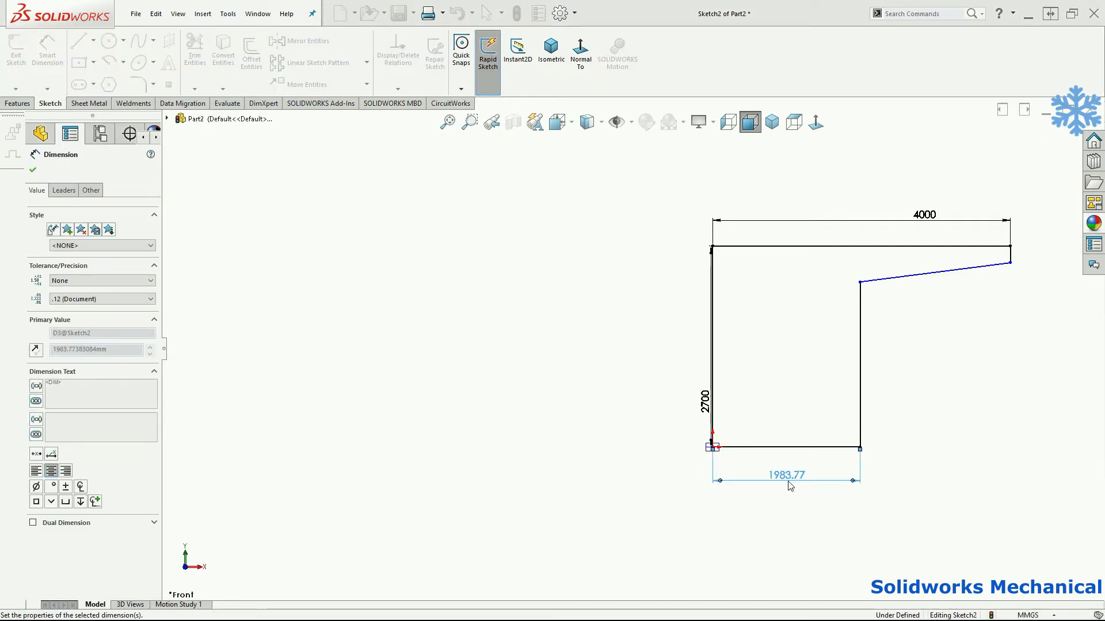
pyautogui.click(1010, 247)
pyautogui.click(1010, 263)
pyautogui.click(1029, 256)
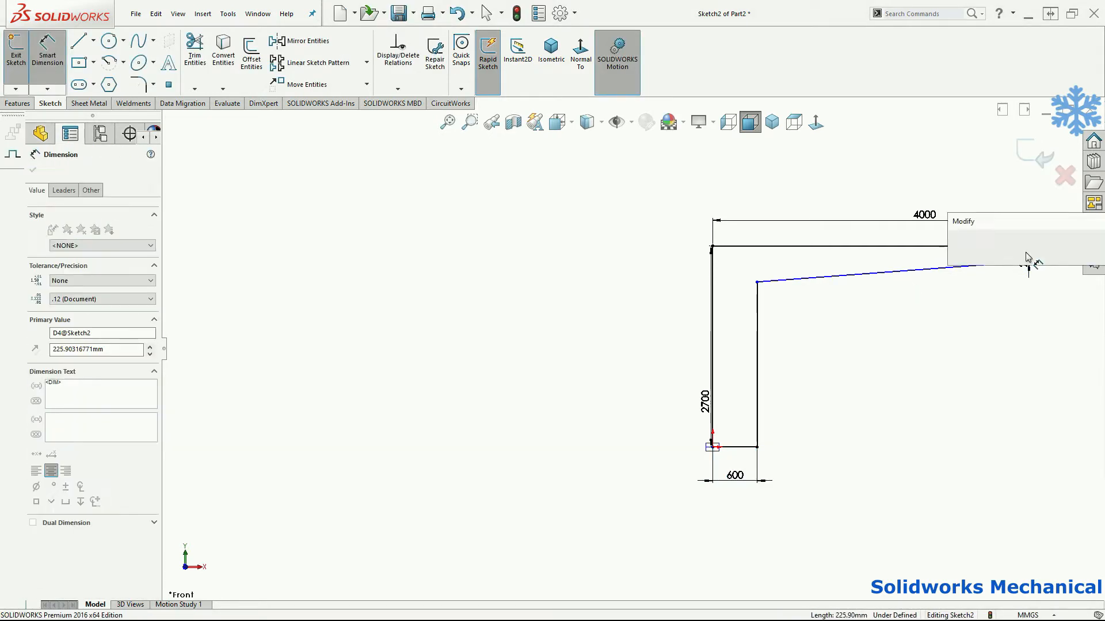
pyautogui.write('400')
pyautogui.press('Return')
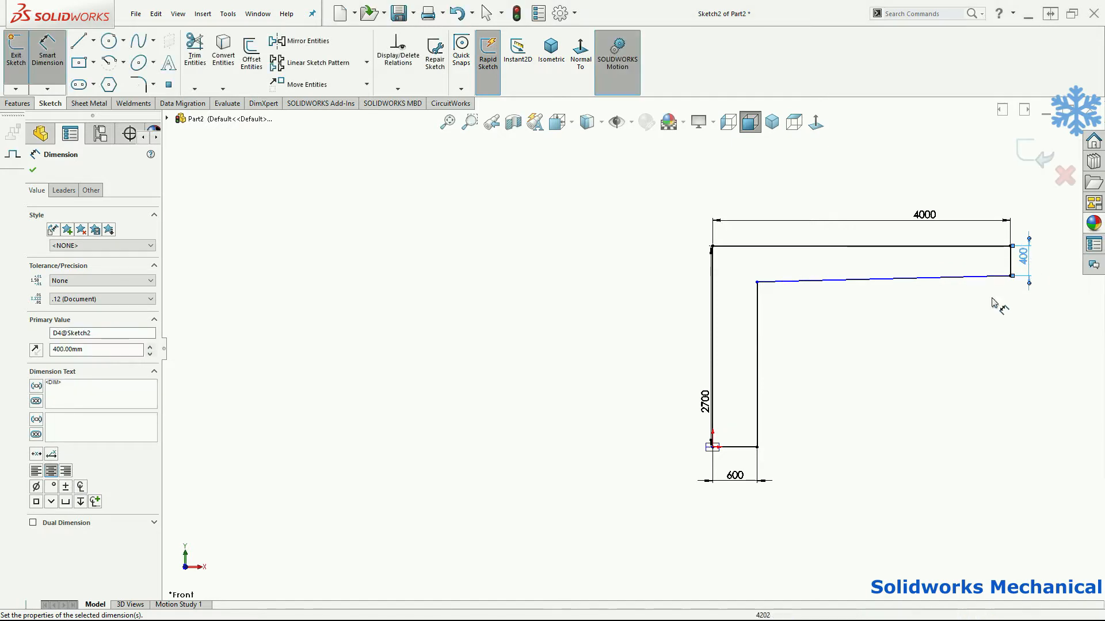
# Set a 4° angle between the arm's sloping underside and its top line
pyautogui.click(901, 278)
pyautogui.click(921, 246)
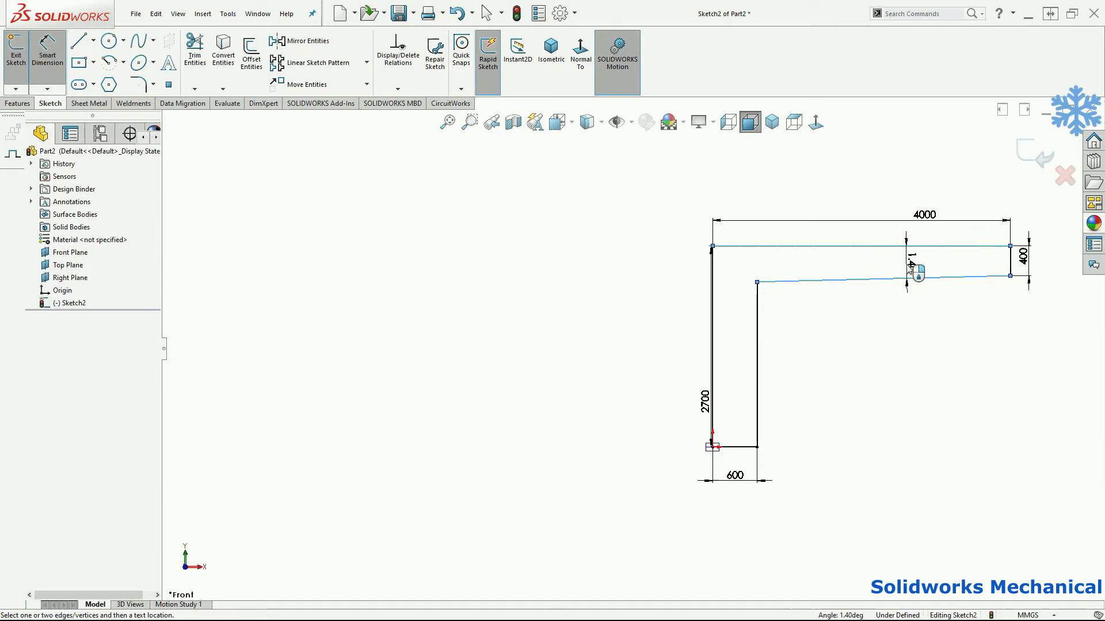
pyautogui.click(907, 268)
pyautogui.write('4')
pyautogui.press('Return')
pyautogui.press('Escape')
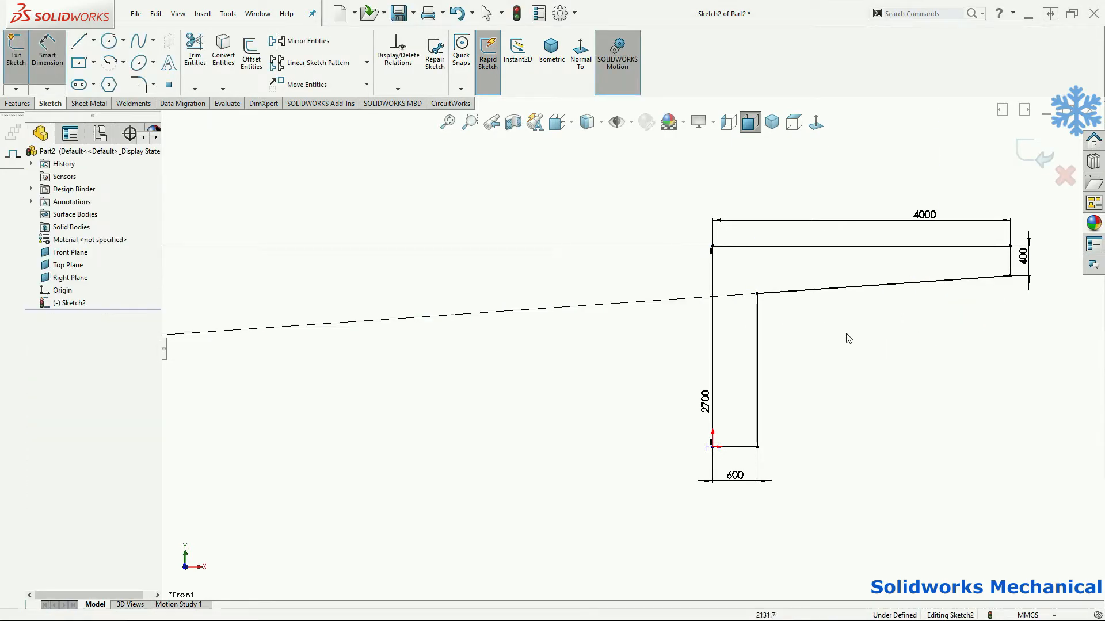
# Round the inner corner between the column and the sloping underside with a 600 mm sketch fillet
pyautogui.click(139, 85)
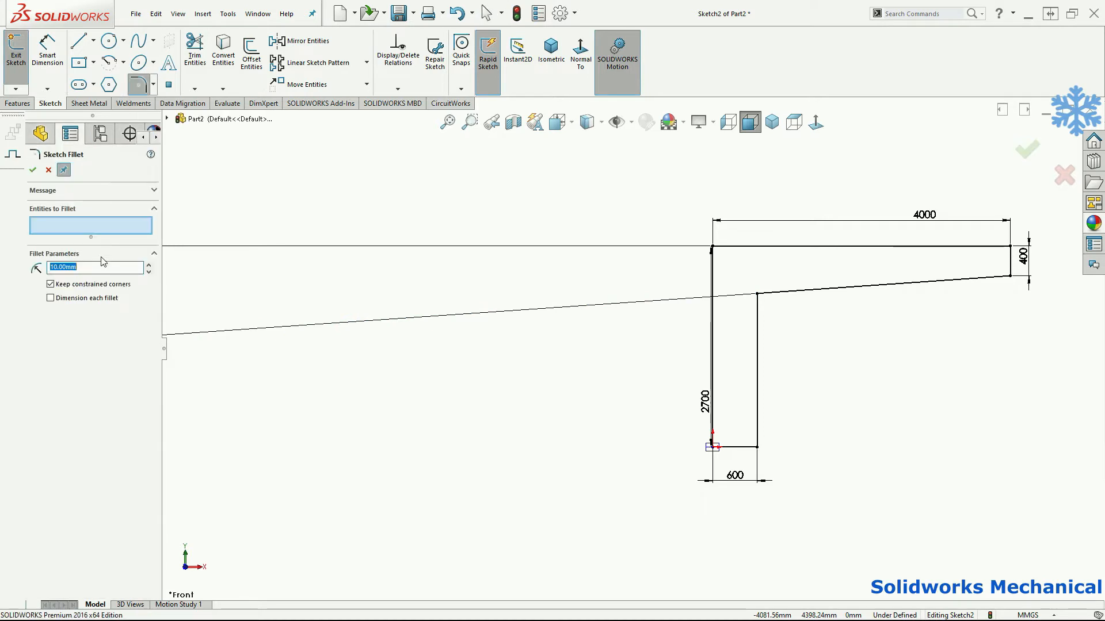
pyautogui.click(758, 295)
pyautogui.click(1027, 149)
pyautogui.press('Escape')
# Sketch three vertical struts between the arm's top line and sloping underside, spread from near the free end to just before the fillet
pyautogui.press('l')
pyautogui.click(971, 247)
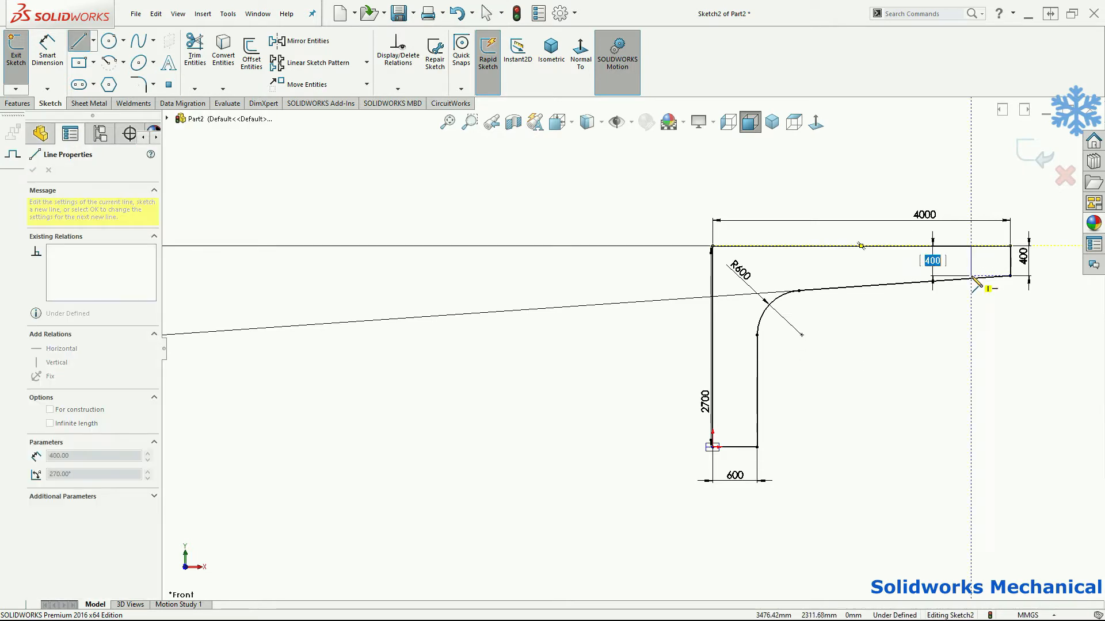
pyautogui.click(971, 278)
pyautogui.press('Escape')
pyautogui.press('l')
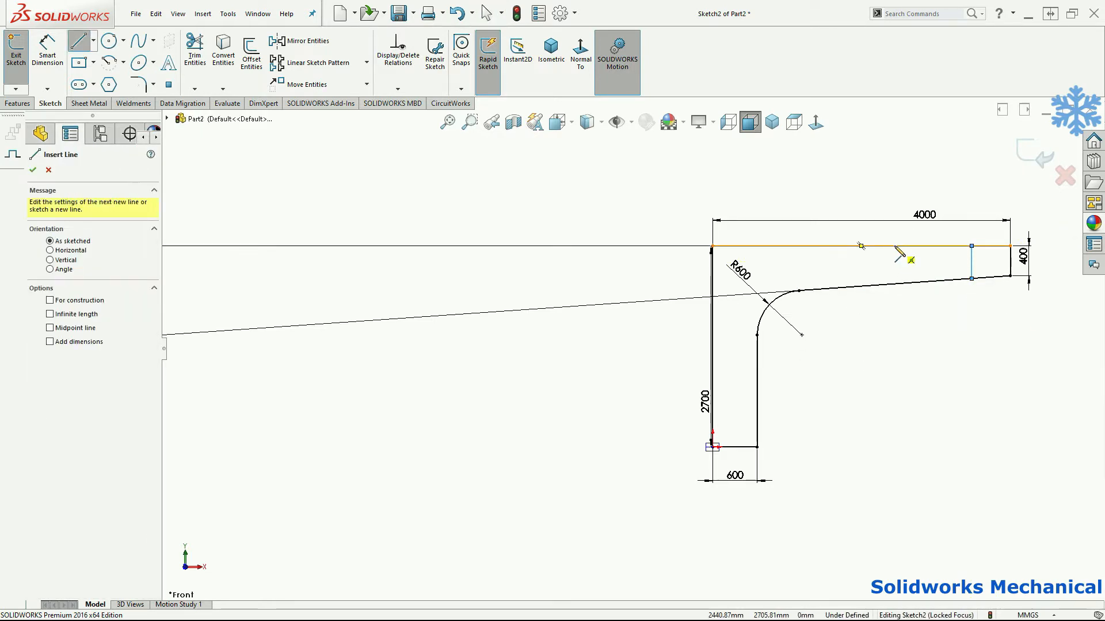
pyautogui.click(894, 246)
pyautogui.click(896, 285)
pyautogui.press('Escape')
pyautogui.press('l')
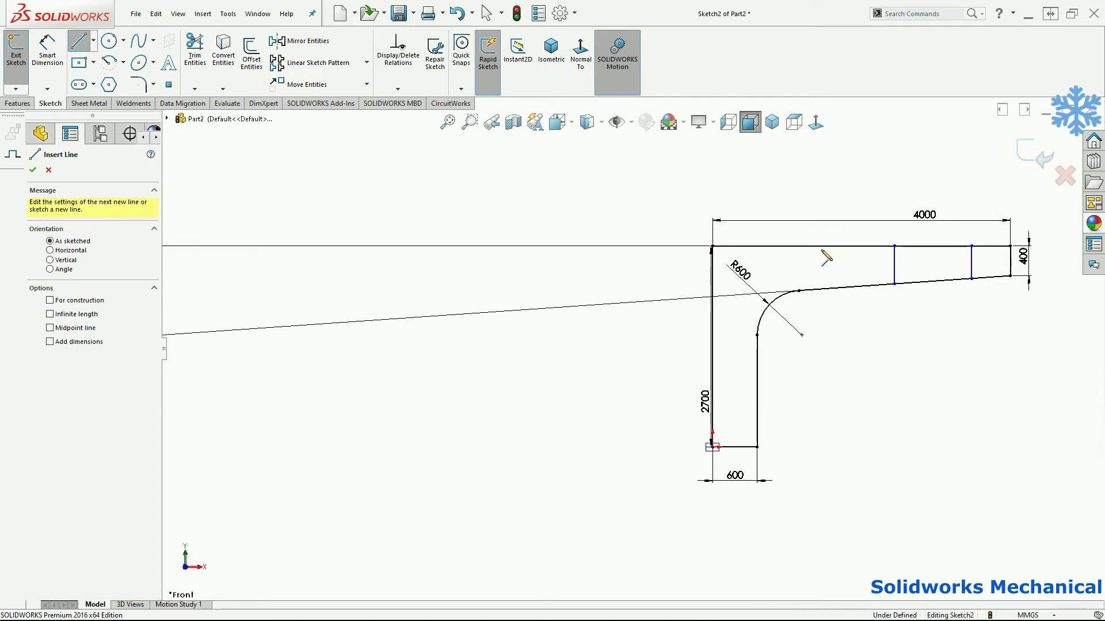
pyautogui.click(820, 246)
pyautogui.click(821, 288)
pyautogui.press('Escape')
# Sketch two slanted braces from the top line down to the fillet arc, the one nearer the outer corner about 900 mm long
pyautogui.press('l')
pyautogui.click(774, 246)
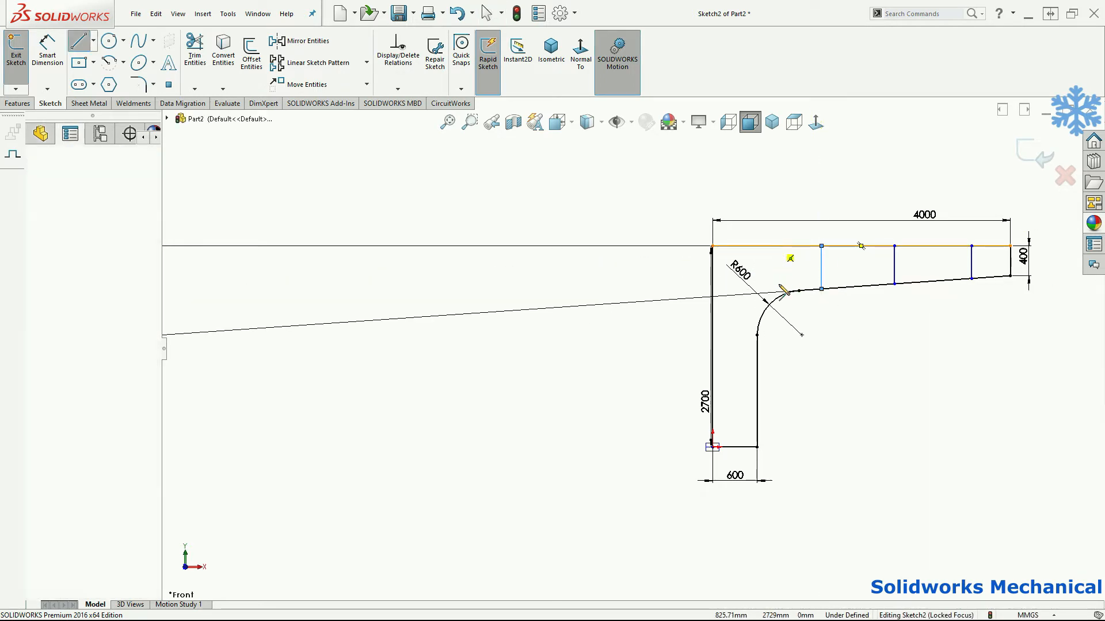
pyautogui.click(788, 292)
pyautogui.press('Escape')
pyautogui.press('l')
pyautogui.click(735, 247)
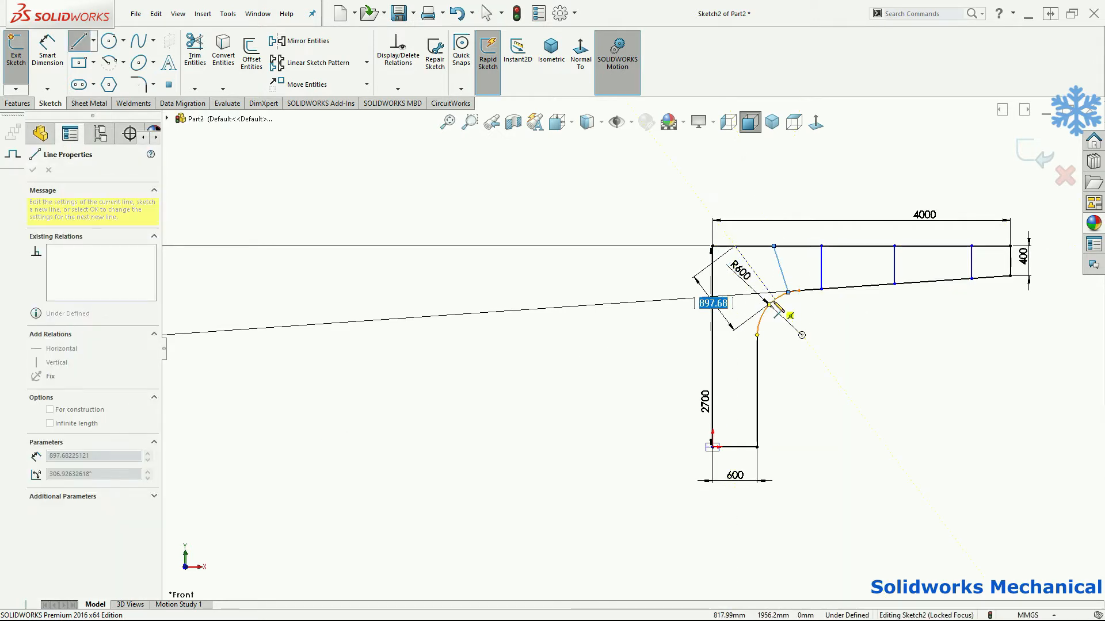
pyautogui.click(775, 299)
pyautogui.press('Escape')
# Sketch two slanted braces from the column's outer vertical line down to the fillet arc, the lower one about 704 mm long
pyautogui.press('l')
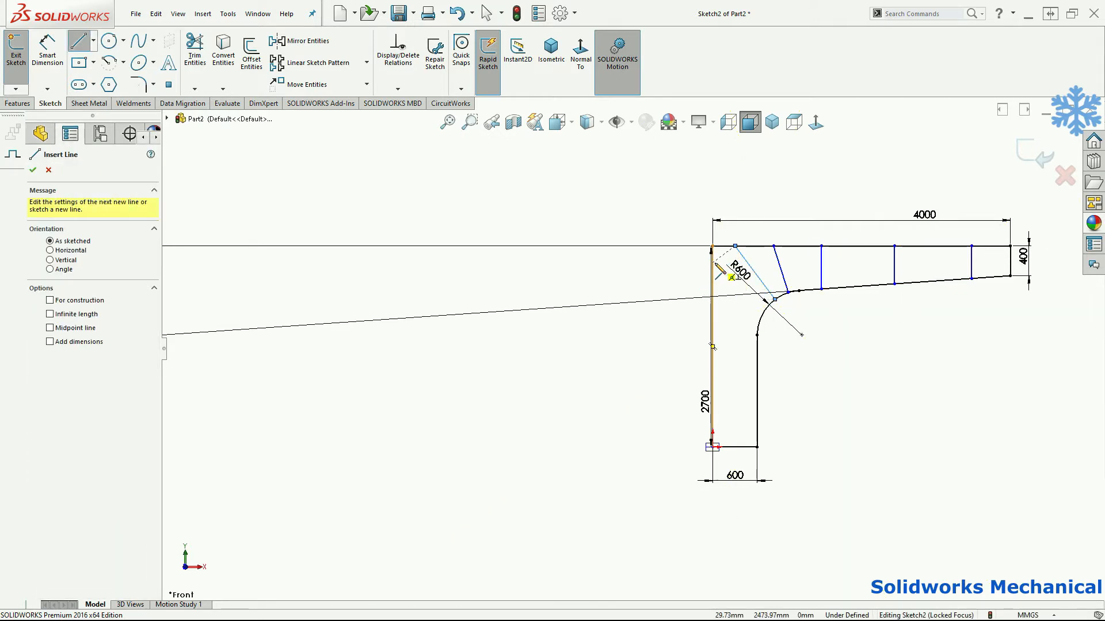
pyautogui.click(713, 262)
pyautogui.click(762, 313)
pyautogui.press('Escape')
pyautogui.press('l')
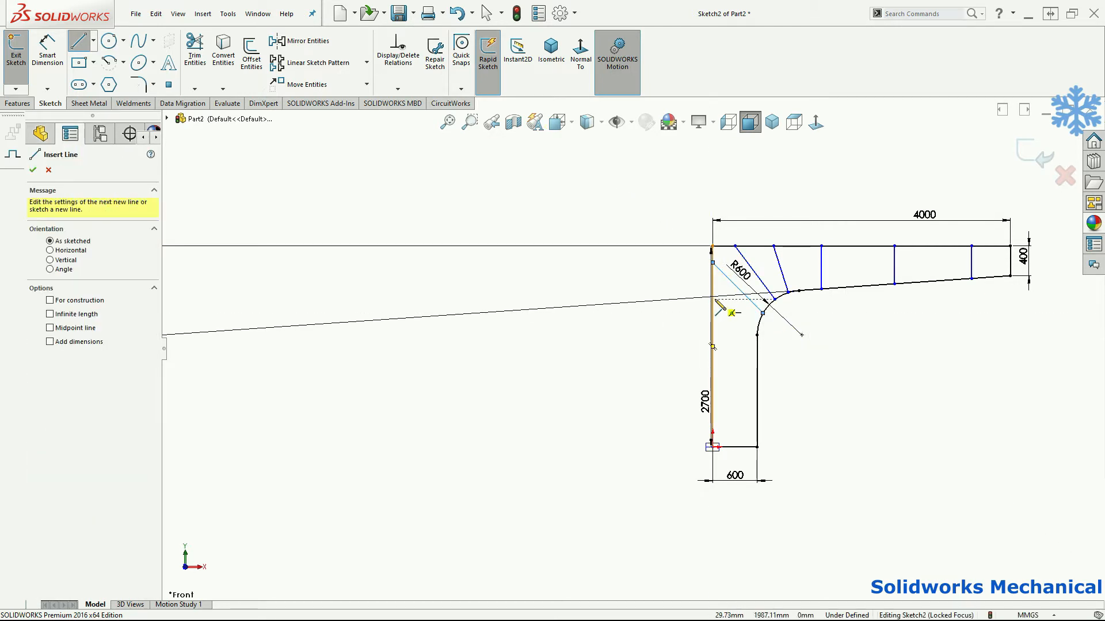
pyautogui.click(713, 299)
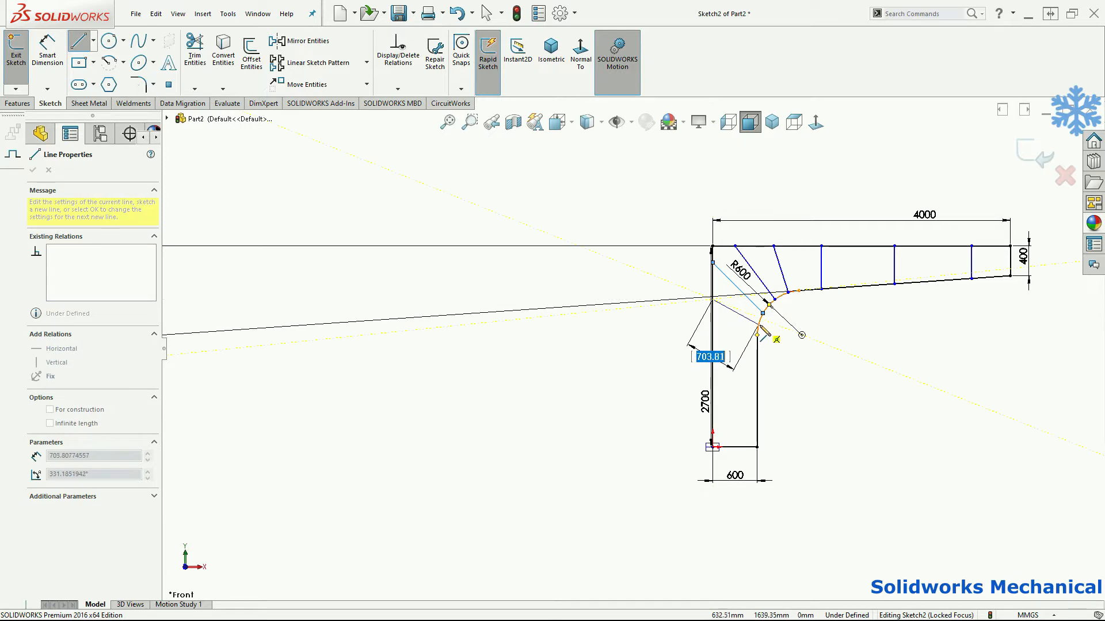
pyautogui.click(758, 325)
pyautogui.press('Escape')
# Sketch a rung across the column from the outer line's midpoint, just below the fillet, and make it horizontal
pyautogui.press('l')
pyautogui.click(713, 346)
pyautogui.click(757, 346)
pyautogui.press('Escape')
pyautogui.press('l')
pyautogui.press('Escape')
pyautogui.click(744, 347)
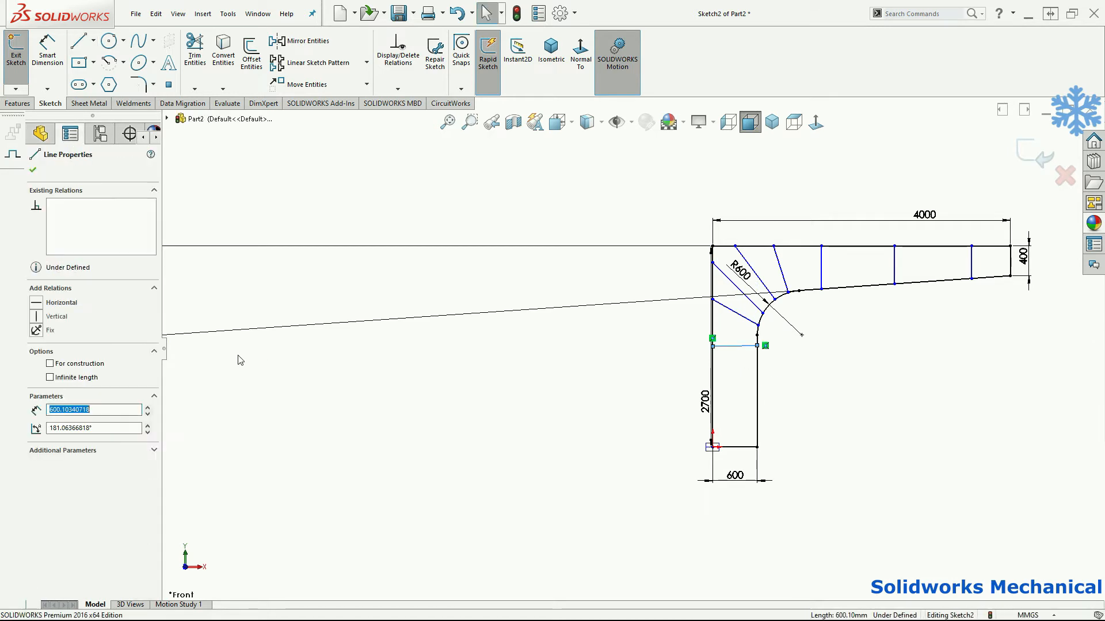
pyautogui.press('Escape')
# Sketch three horizontal rungs across the column below the existing one, and move the 2700 mm height dimension clear of the column
pyautogui.press('l')
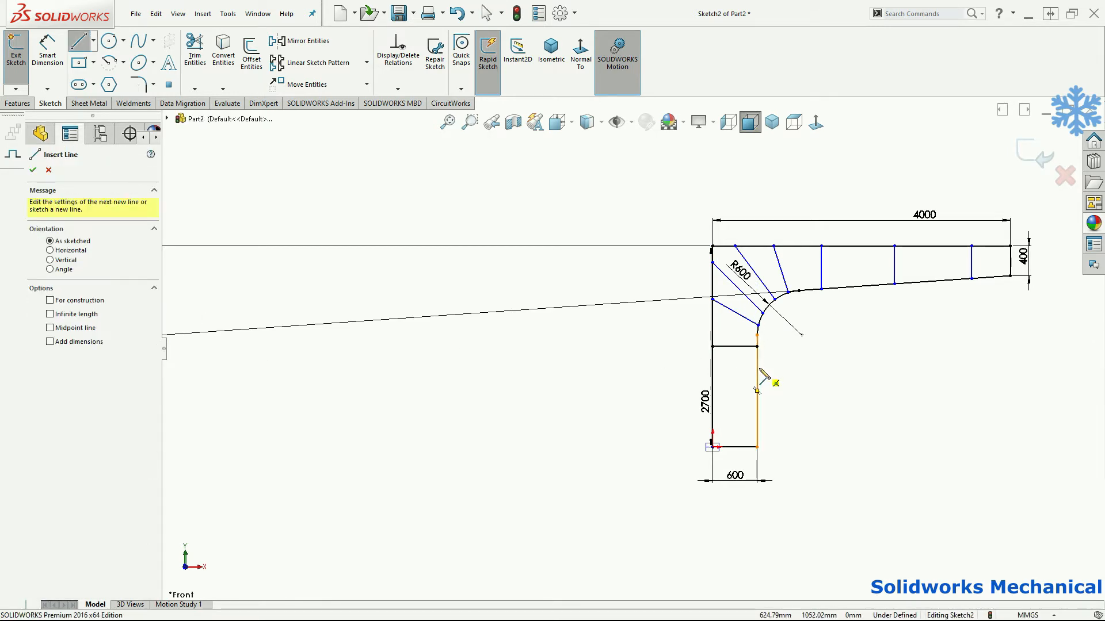
pyautogui.click(757, 368)
pyautogui.click(713, 368)
pyautogui.press('Escape')
pyautogui.press('l')
pyautogui.click(757, 395)
pyautogui.click(713, 395)
pyautogui.press('Escape')
pyautogui.press('l')
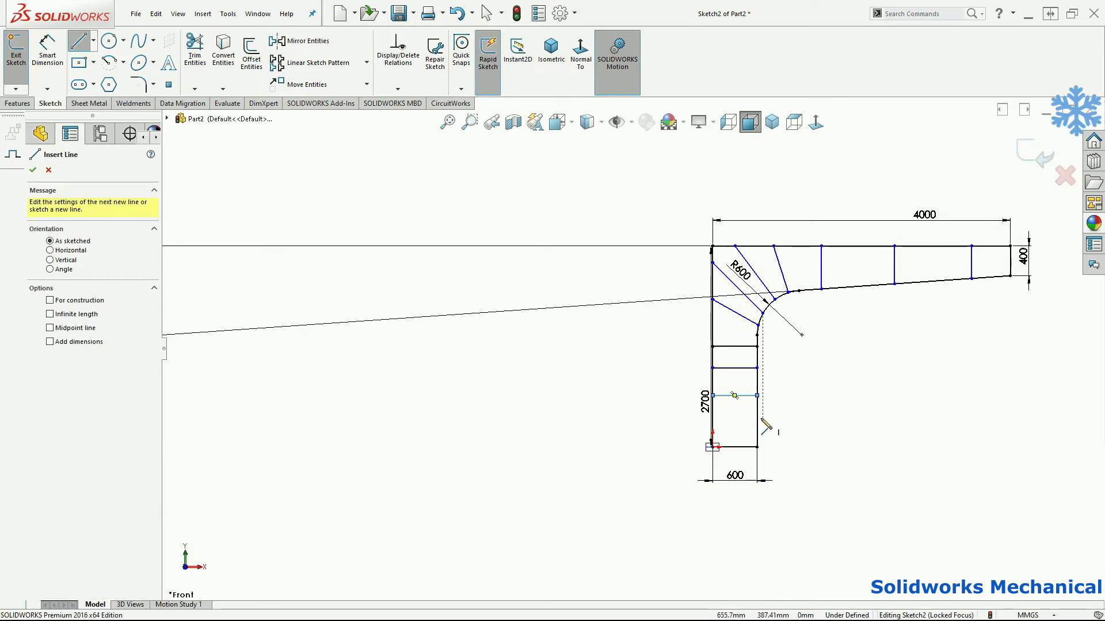
pyautogui.click(757, 417)
pyautogui.click(713, 418)
pyautogui.press('Escape')
pyautogui.moveTo(704, 403); pyautogui.dragTo(613, 406)
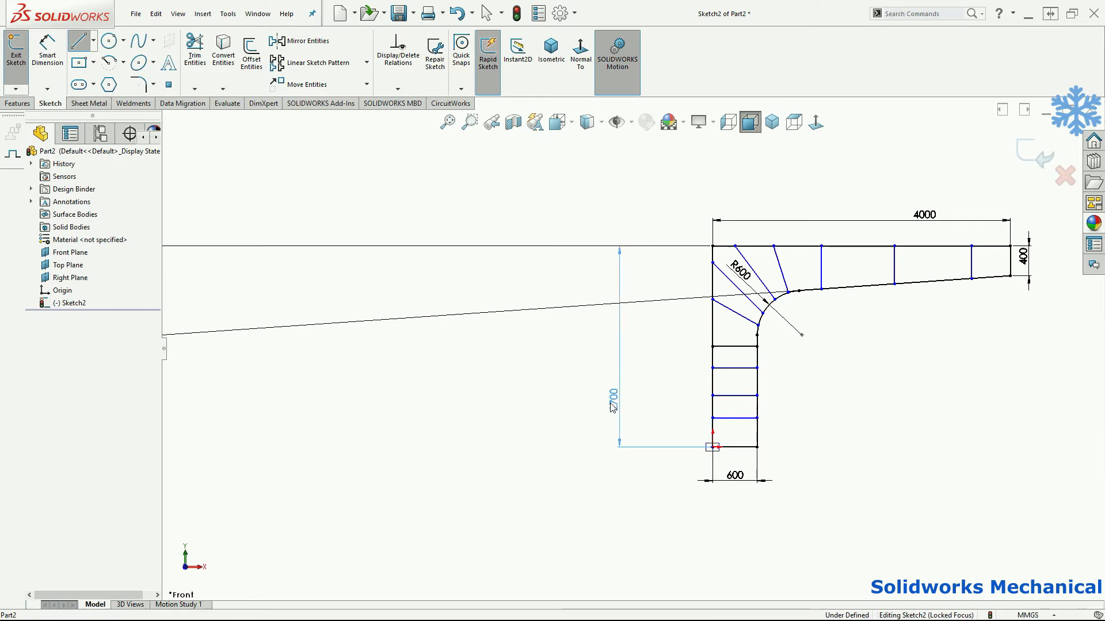
# Sketch two more vertical struts between the arm's top line and sloping underside, one midway in each gap between the existing struts
pyautogui.press('l')
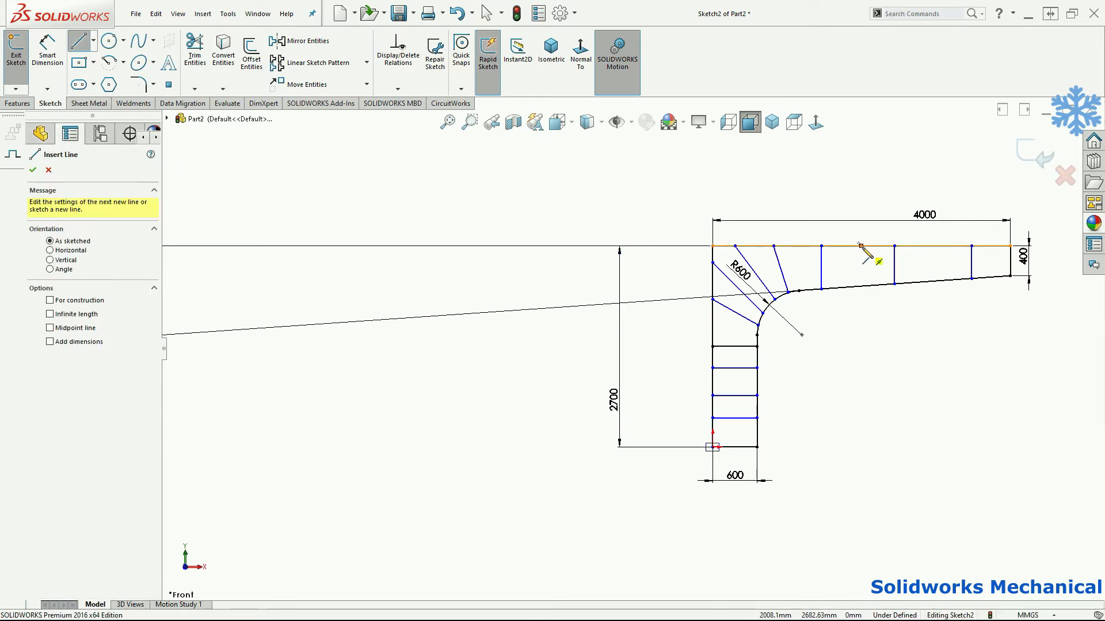
pyautogui.click(861, 246)
pyautogui.click(862, 286)
pyautogui.press('Escape')
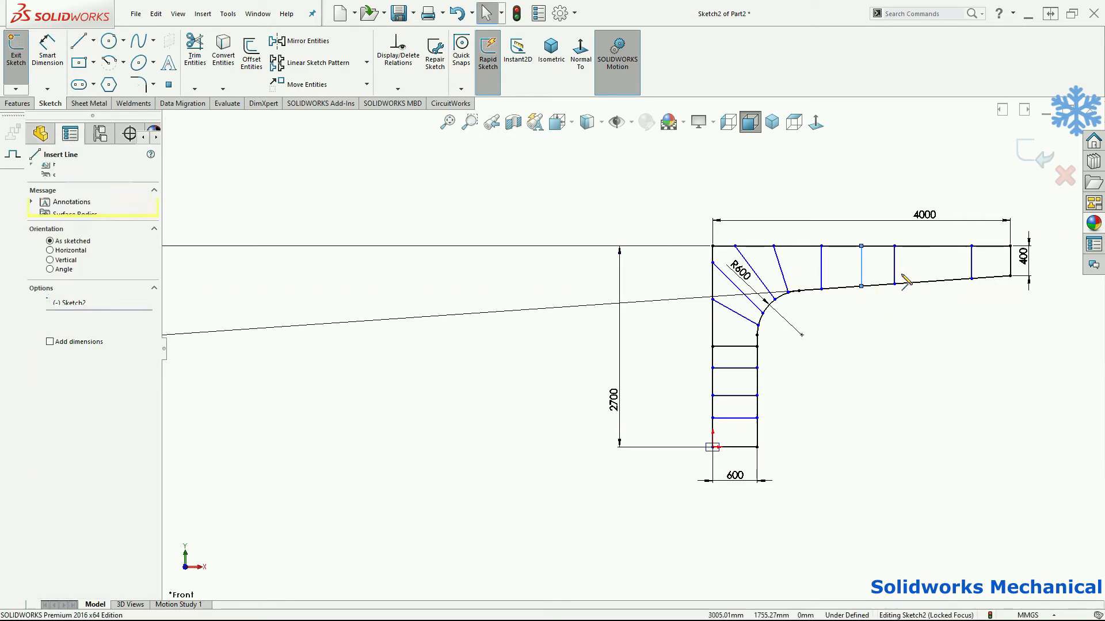
pyautogui.click(932, 246)
pyautogui.click(932, 282)
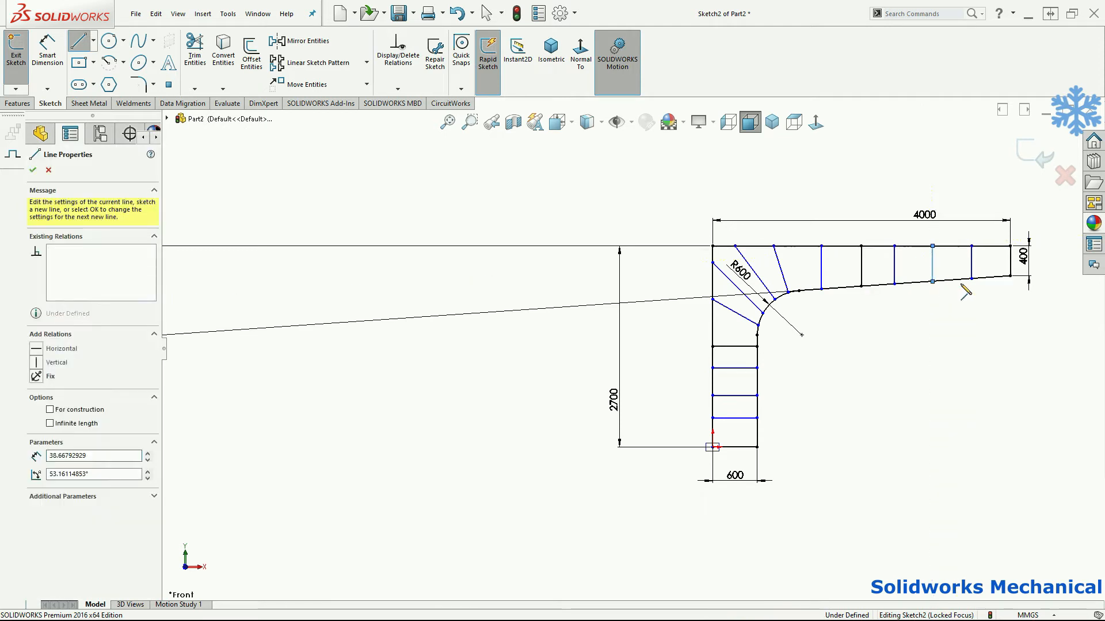
pyautogui.press('Escape')
pyautogui.press('Escape')
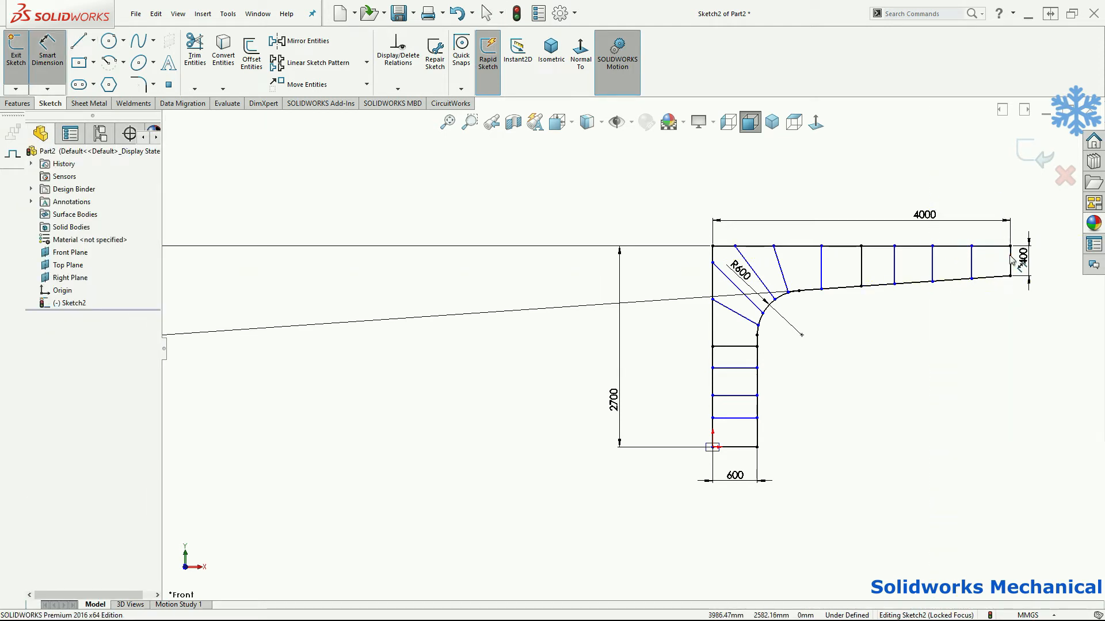
# Dimension the spacing between the arm's free end and the nearest vertical strut as 500 mm
pyautogui.click(1011, 260)
pyautogui.click(972, 262)
pyautogui.click(982, 329)
pyautogui.write('500')
pyautogui.press('Return')
# Dimension the spacing between the first and second struts from the arm's free end as 500 mm
pyautogui.click(973, 265)
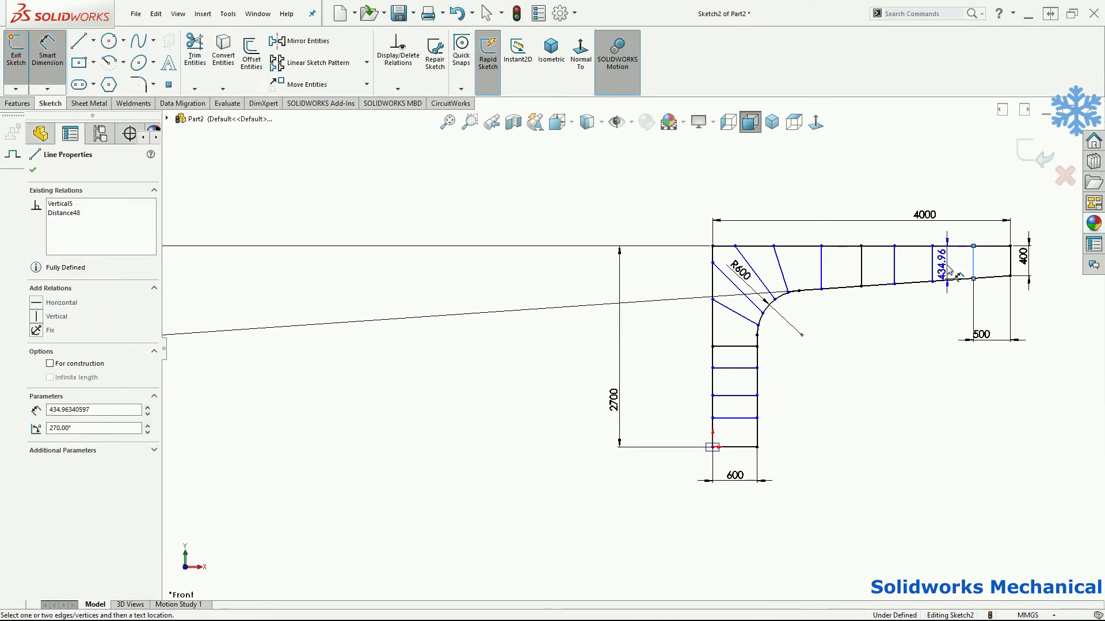
pyautogui.click(972, 268)
pyautogui.click(869, 314)
pyautogui.write('50')
pyautogui.press('Return')
pyautogui.doubleClick(971, 315)
pyautogui.write('500')
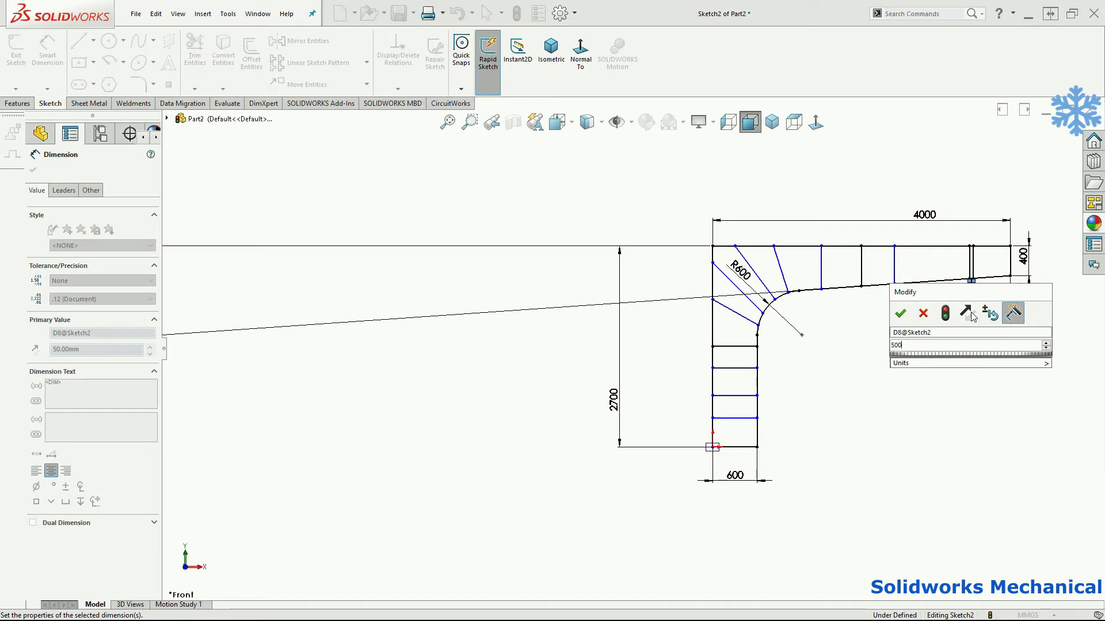
pyautogui.press('Return')
# Dimension the spacing between the second and third struts from the arm's free end as 500 mm
pyautogui.click(938, 270)
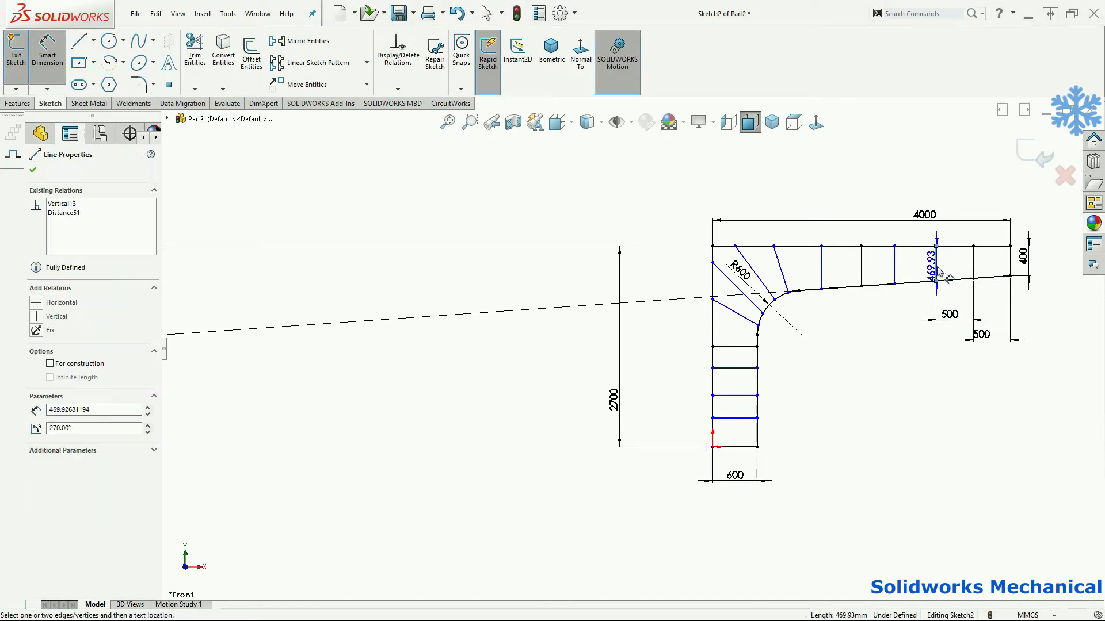
pyautogui.click(898, 268)
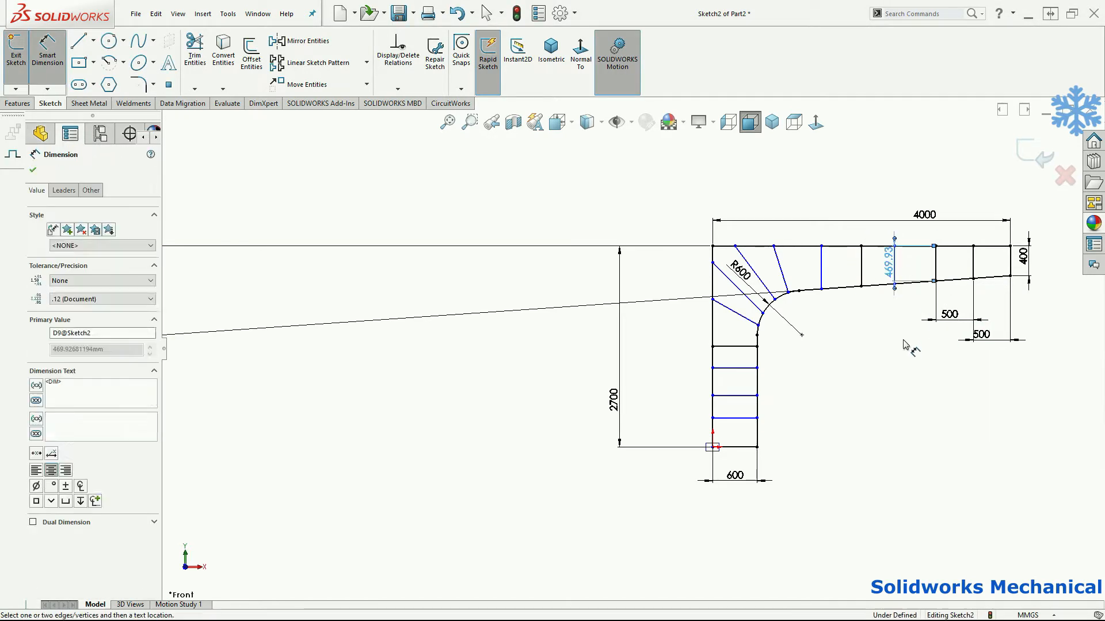
pyautogui.click(894, 265)
pyautogui.click(936, 265)
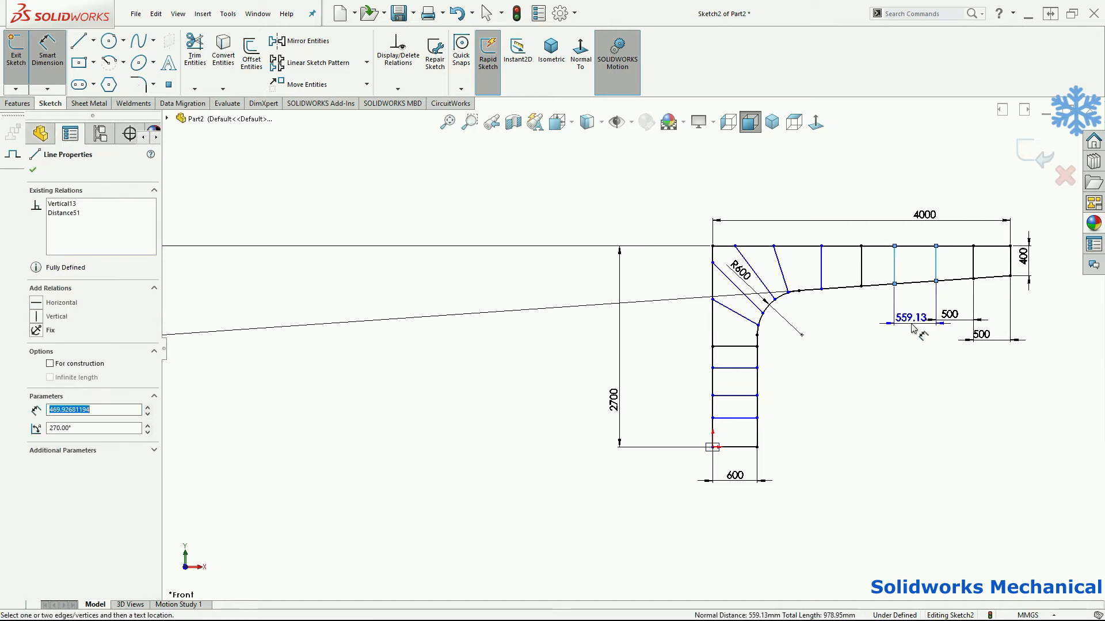
pyautogui.click(911, 329)
pyautogui.write('500')
pyautogui.press('Return')
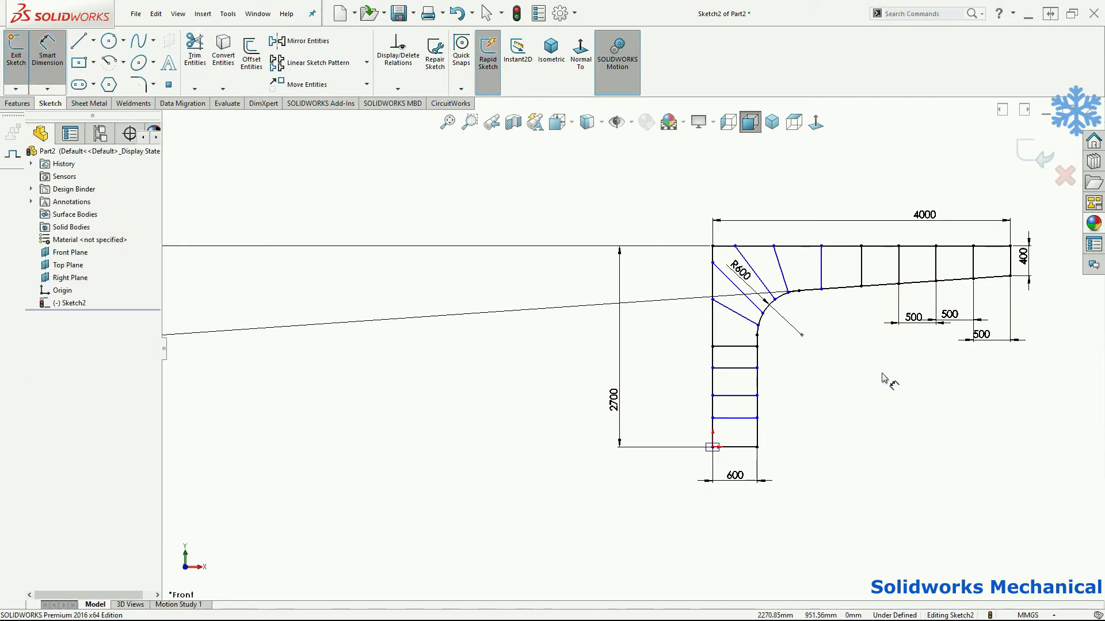
# Dimension the spacing between the two vertical struts nearest the fillet as 500 mm
pyautogui.click(821, 265)
pyautogui.click(861, 265)
pyautogui.click(840, 353)
pyautogui.write('500')
pyautogui.press('Return')
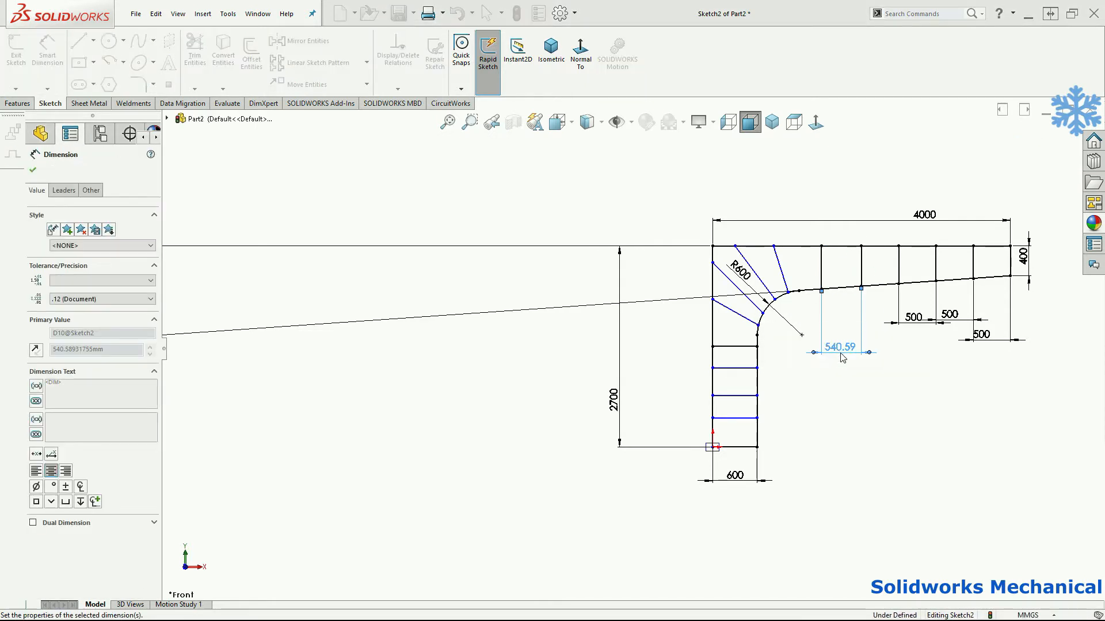
# Set an 18° angle between the vertical strut nearest the fillet and the adjacent slanted brace
pyautogui.click(823, 271)
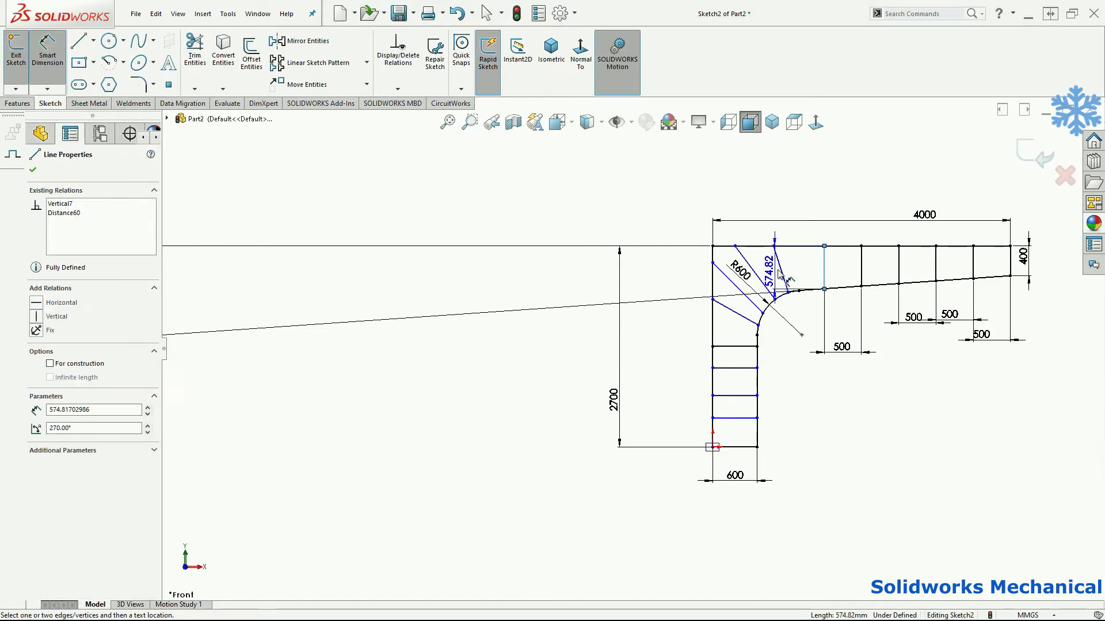
pyautogui.click(790, 280)
pyautogui.click(795, 225)
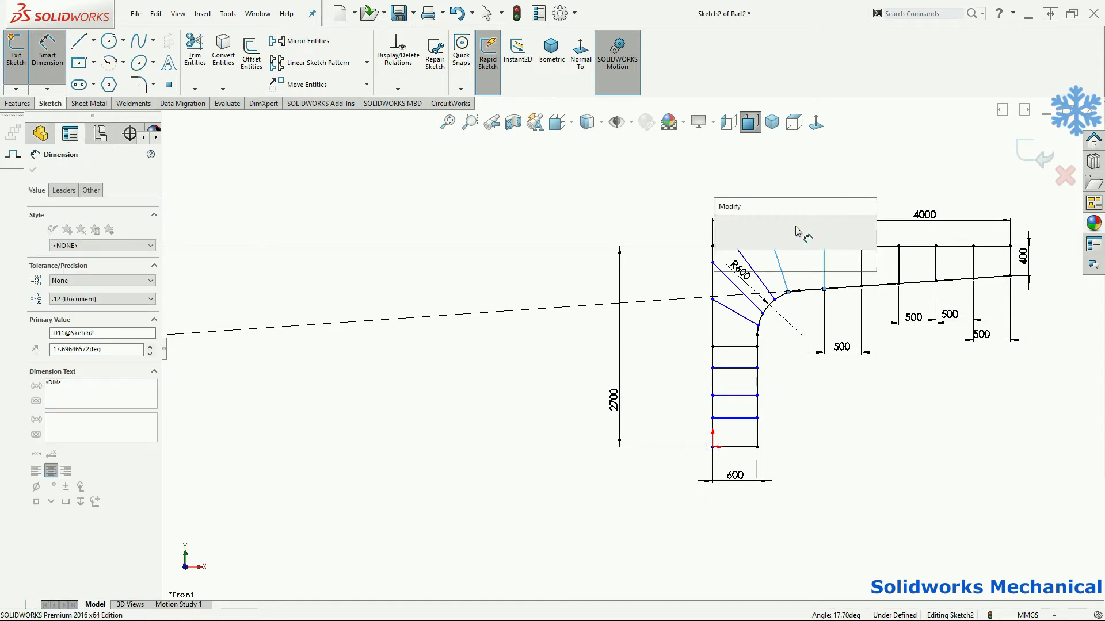
pyautogui.write('18')
pyautogui.press('Return')
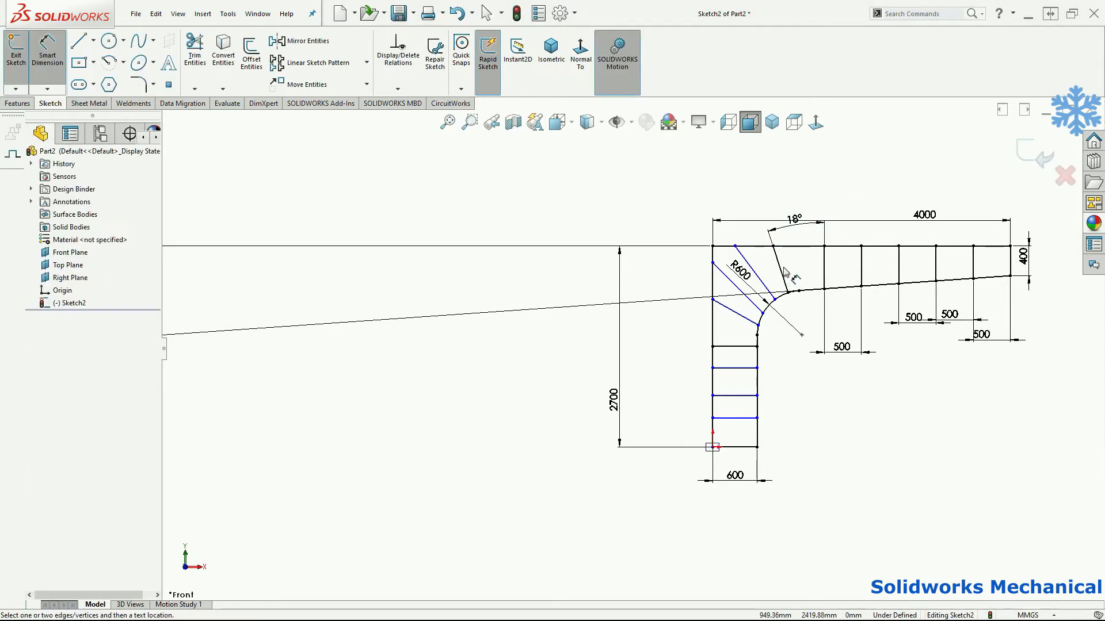
# Set 18° angles between the two top-line braces and between the corner-side one and the upper column brace
pyautogui.click(781, 278)
pyautogui.click(748, 193)
pyautogui.write('18')
pyautogui.press('Return')
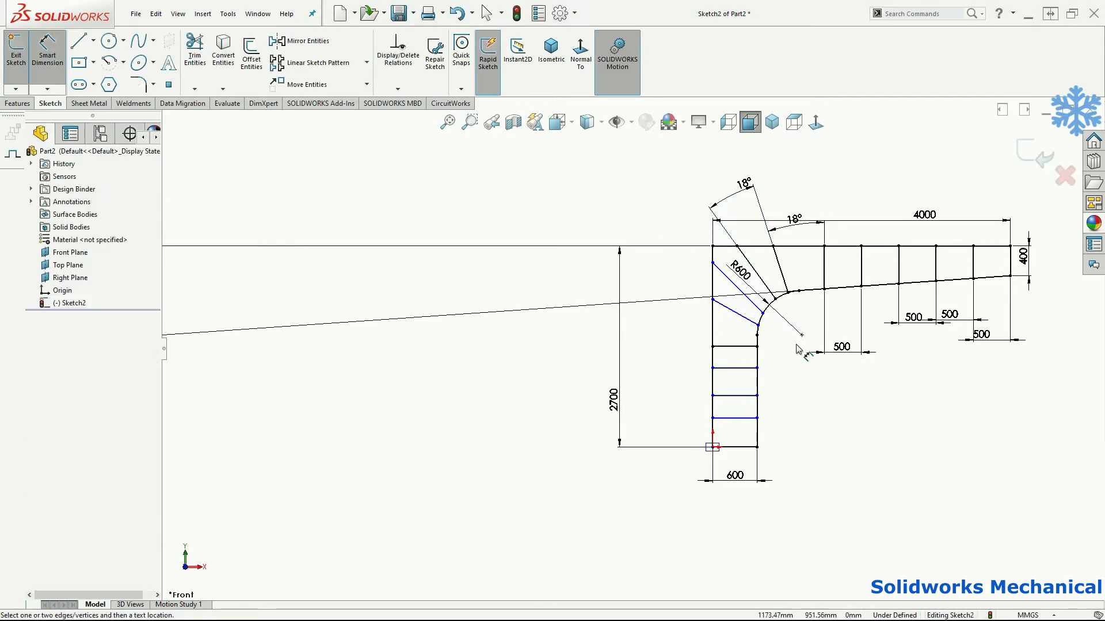
pyautogui.click(752, 267)
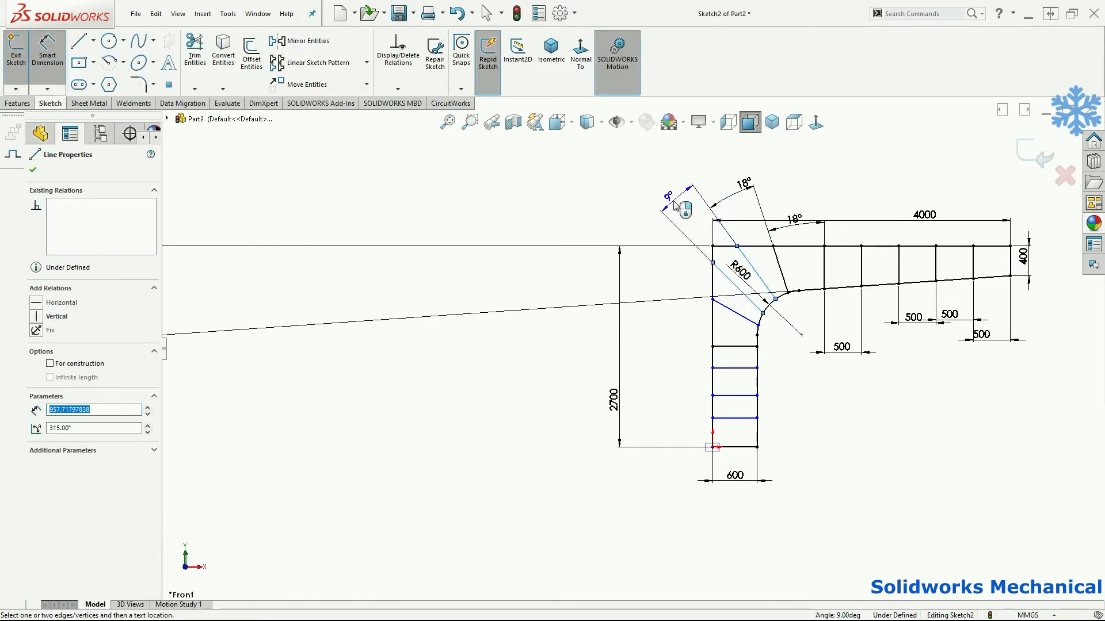
pyautogui.click(676, 205)
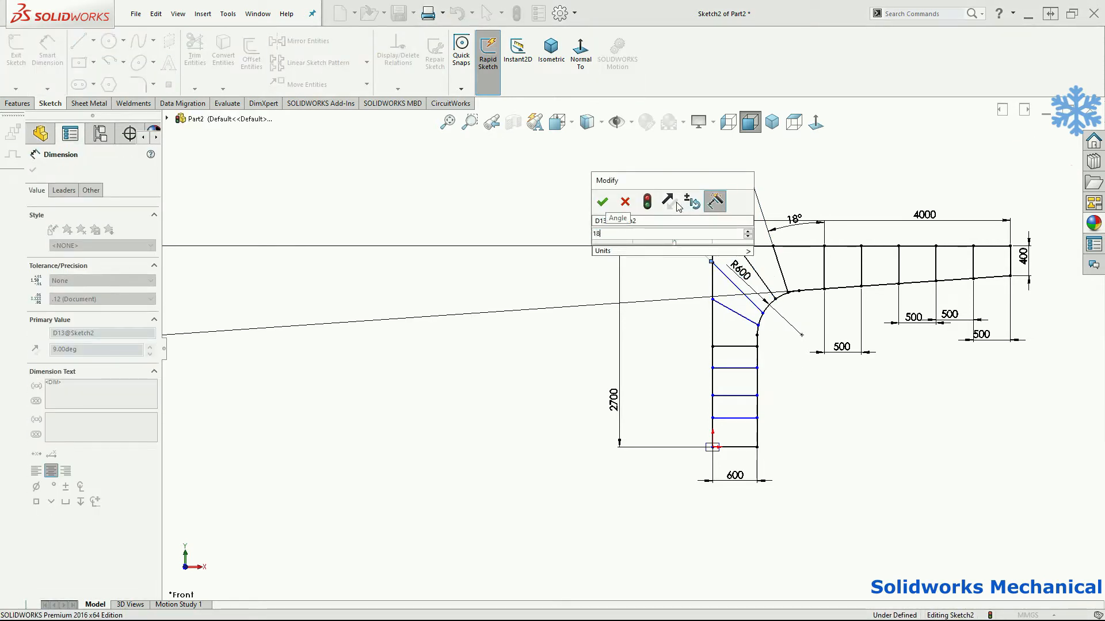
pyautogui.press('Return')
# Dimension the distance from the upper column brace to the lower column brace's outer endpoint as 500 mm
pyautogui.click(732, 280)
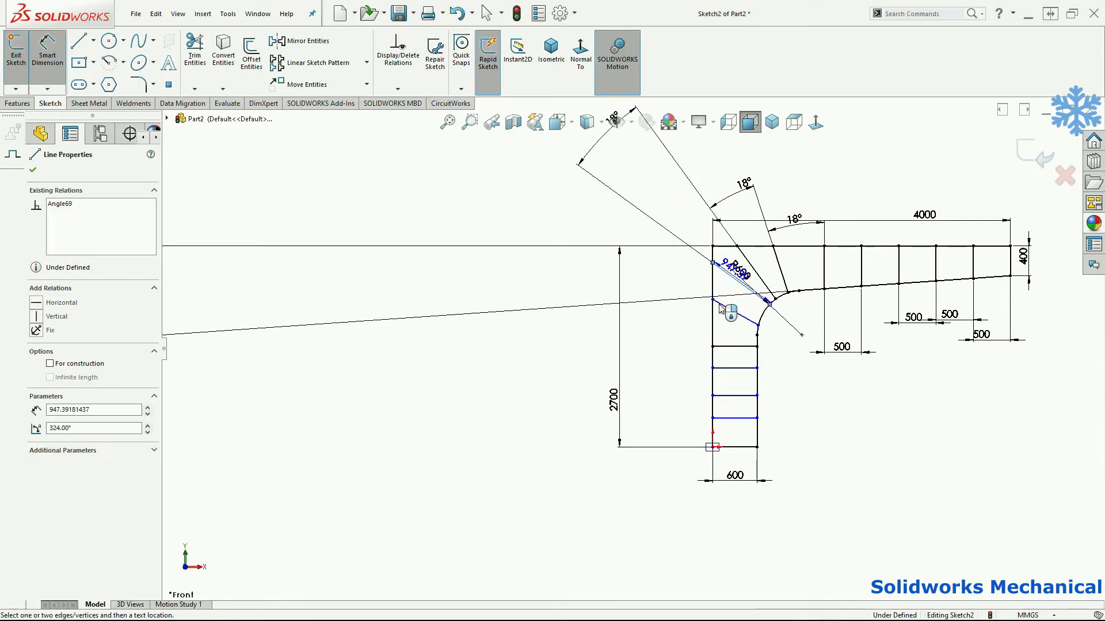
pyautogui.click(667, 244)
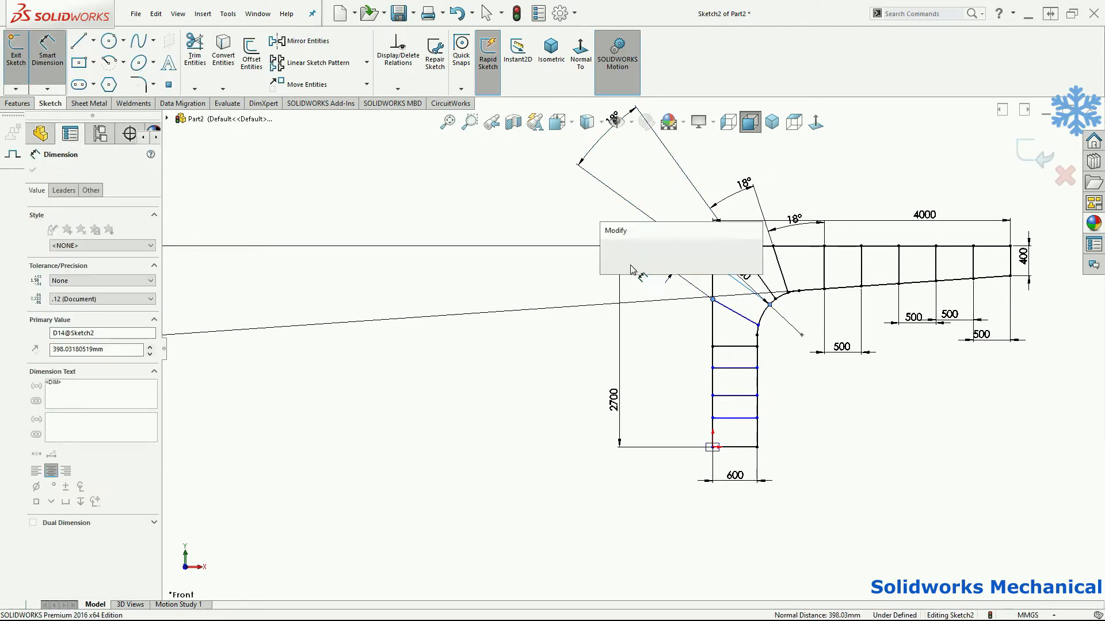
pyautogui.write('500')
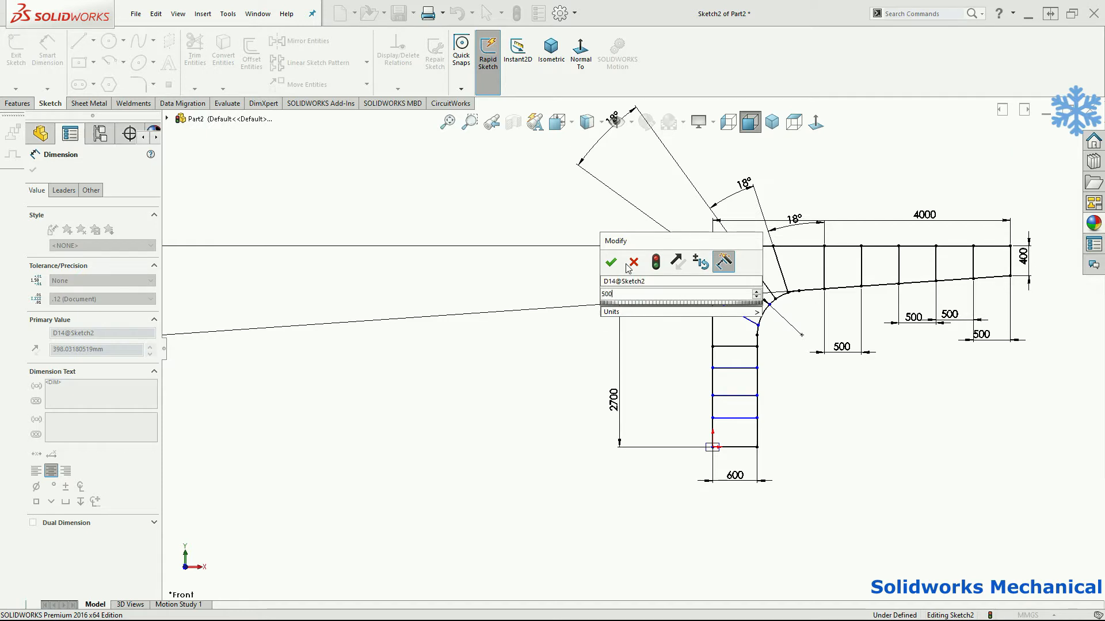
pyautogui.press('Return')
pyautogui.press('Escape')
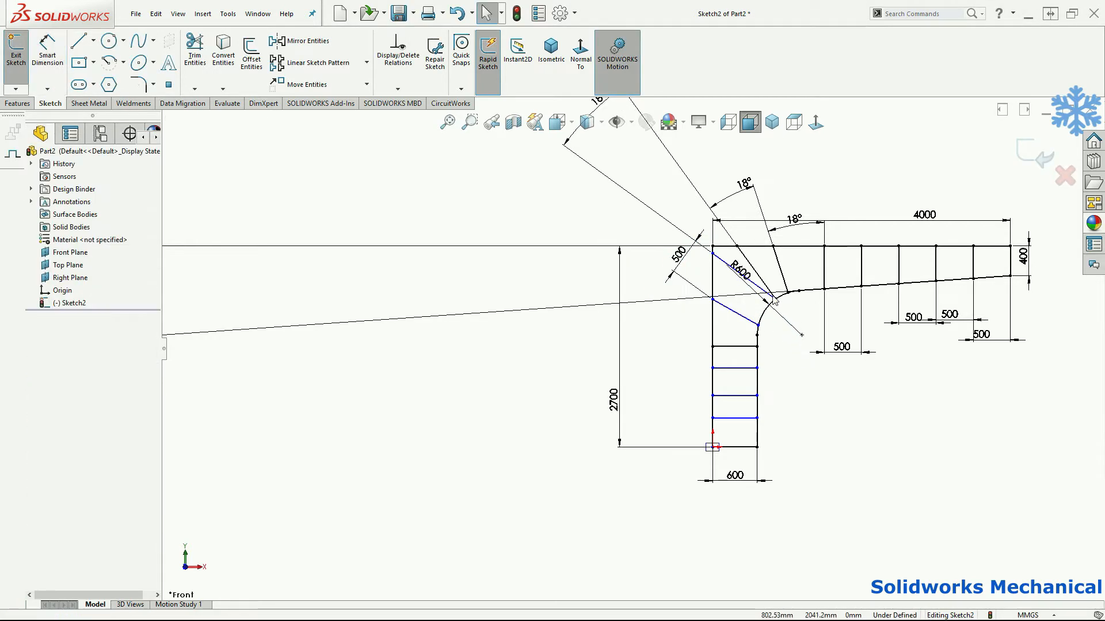
# Pull the upper column brace's arc end away from the neighbouring brace's end, down along the fillet arc
pyautogui.scroll(-4, 771, 322)
pyautogui.moveTo(728, 326); pyautogui.dragTo(729, 325)
pyautogui.scroll(-3, 730, 307)
pyautogui.click(709, 328)
pyautogui.scroll(3, 633, 348)
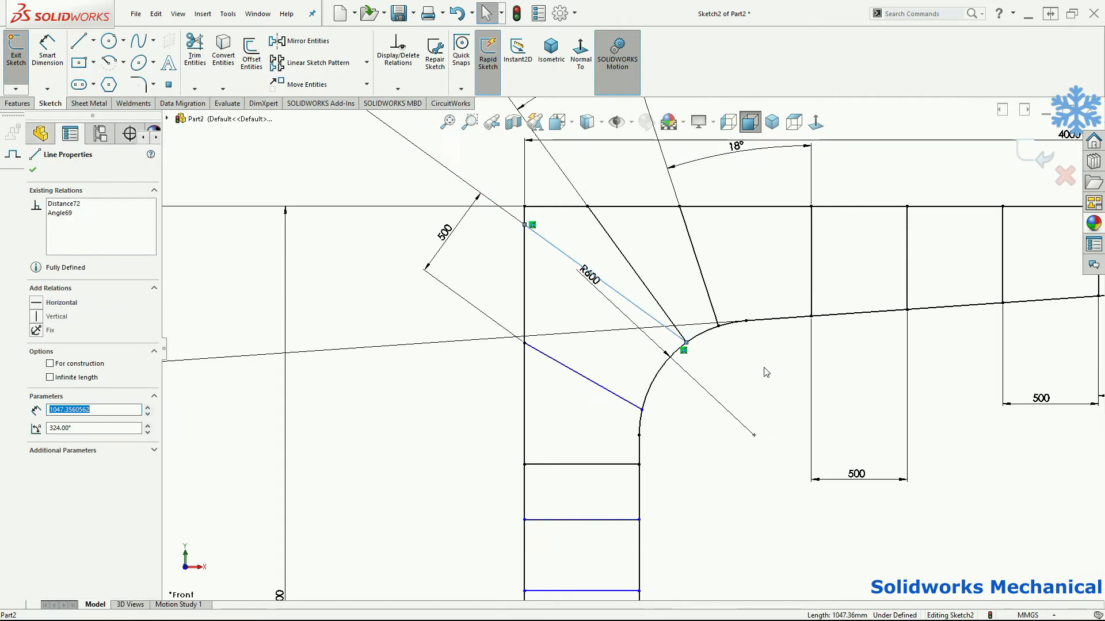
pyautogui.click(741, 382)
pyautogui.click(689, 346)
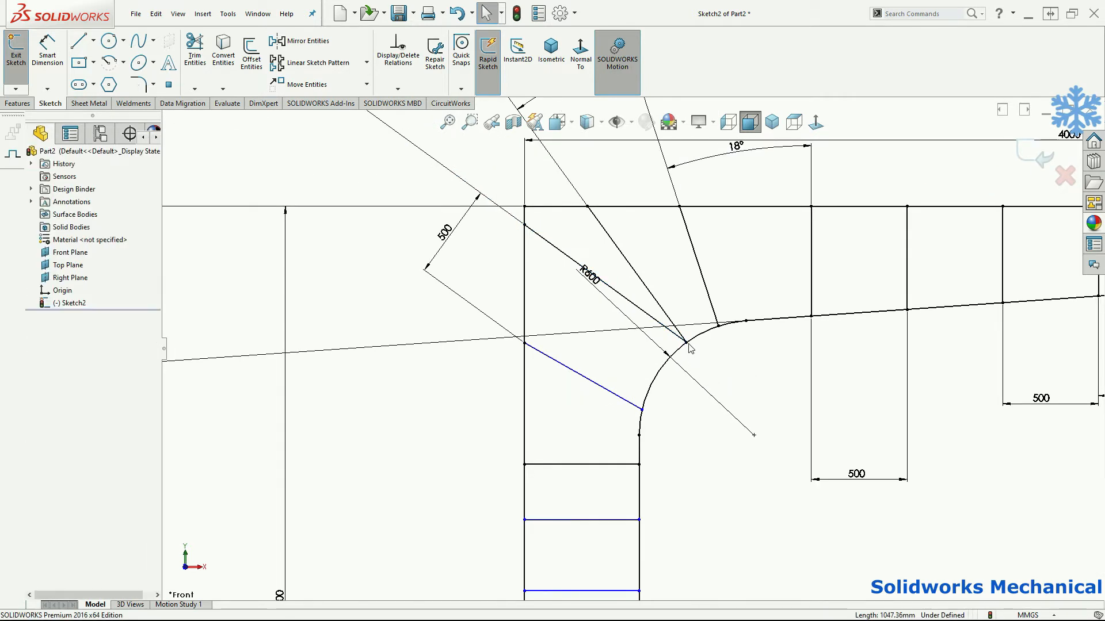
pyautogui.click(687, 343)
pyautogui.click(692, 353)
pyautogui.scroll(-3, 685, 353)
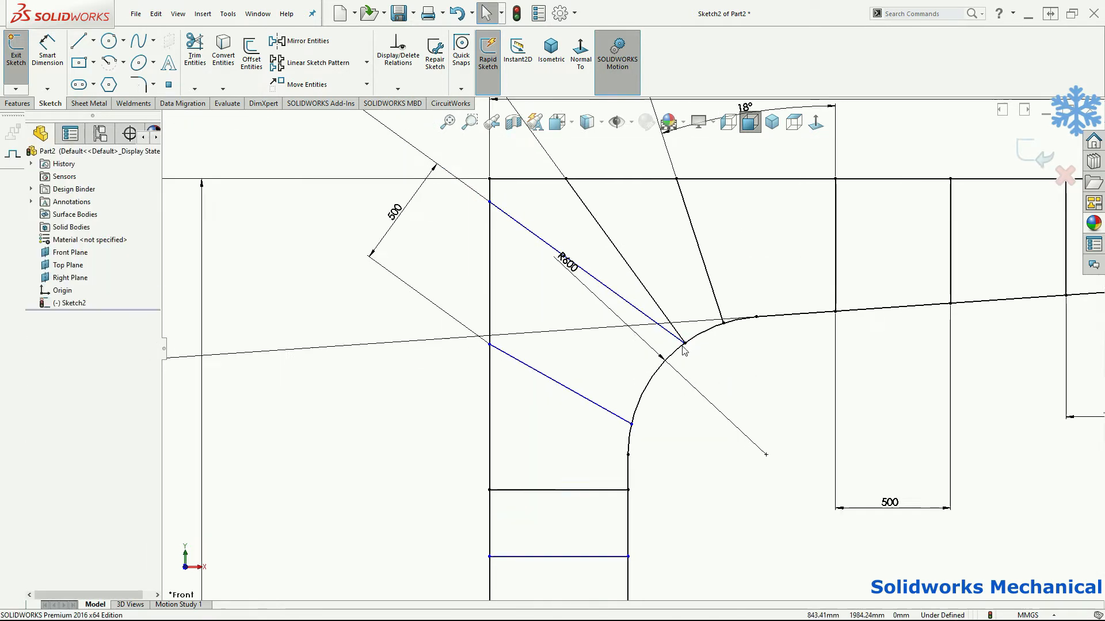
pyautogui.click(664, 348)
pyautogui.scroll(4, 642, 368)
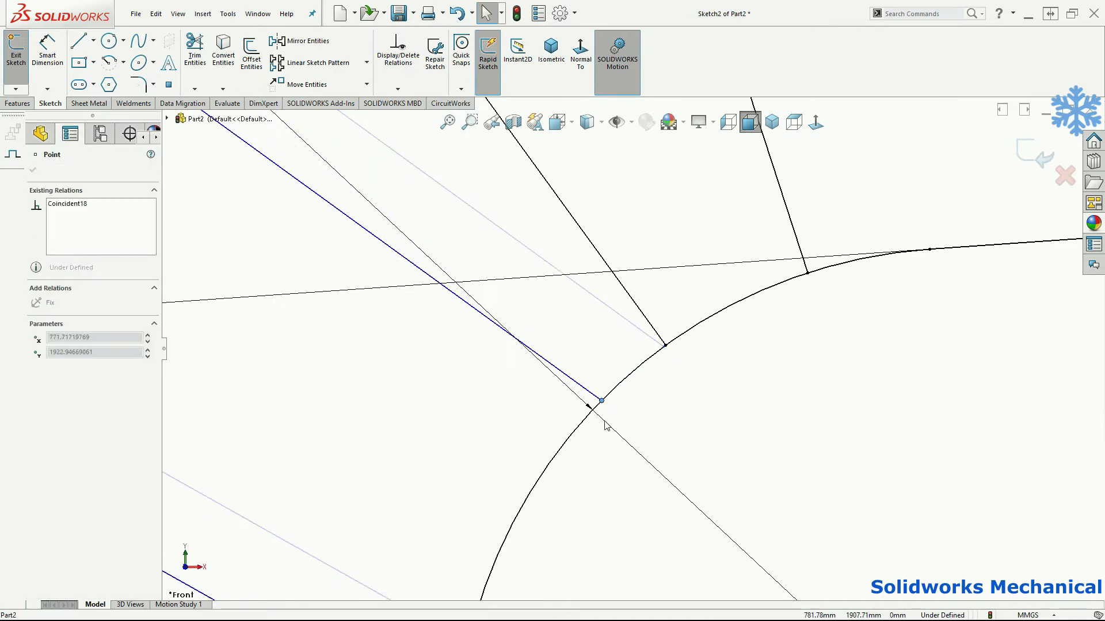
pyautogui.click(644, 367)
pyautogui.scroll(8, 645, 371)
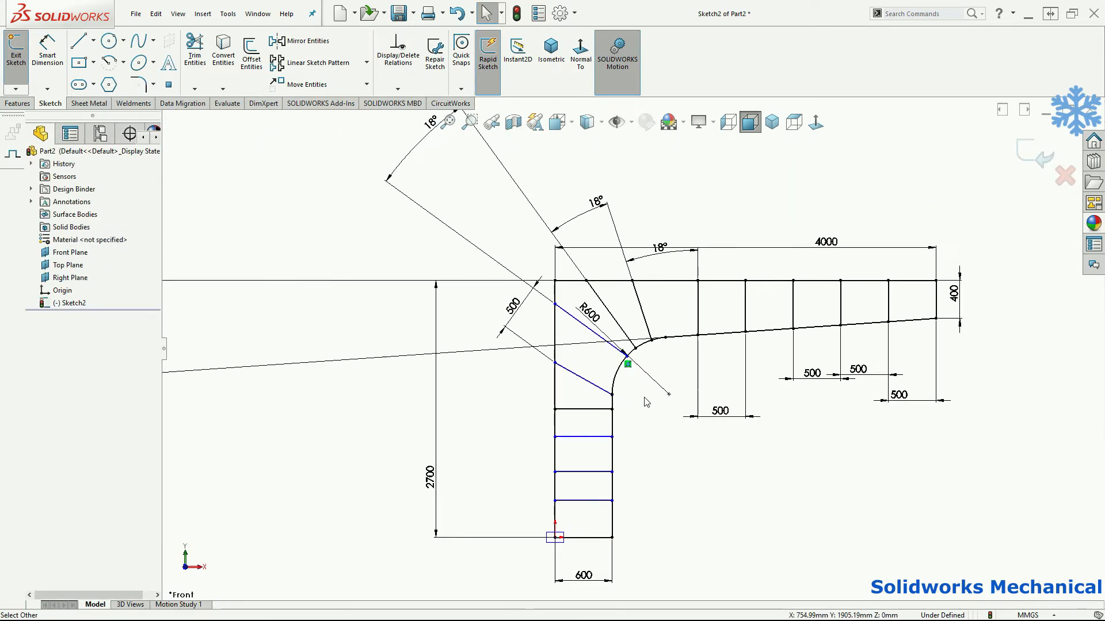
# Slide the upper column brace's end slightly further down the fillet arc
pyautogui.scroll(-4, 646, 374)
pyautogui.click(611, 342)
pyautogui.moveTo(610, 342)
pyautogui.mouseDown()
pyautogui.moveTo(598, 353)
pyautogui.moveTo(599, 340)
pyautogui.mouseUp()
pyautogui.click(617, 368)
pyautogui.scroll(4, 633, 403)
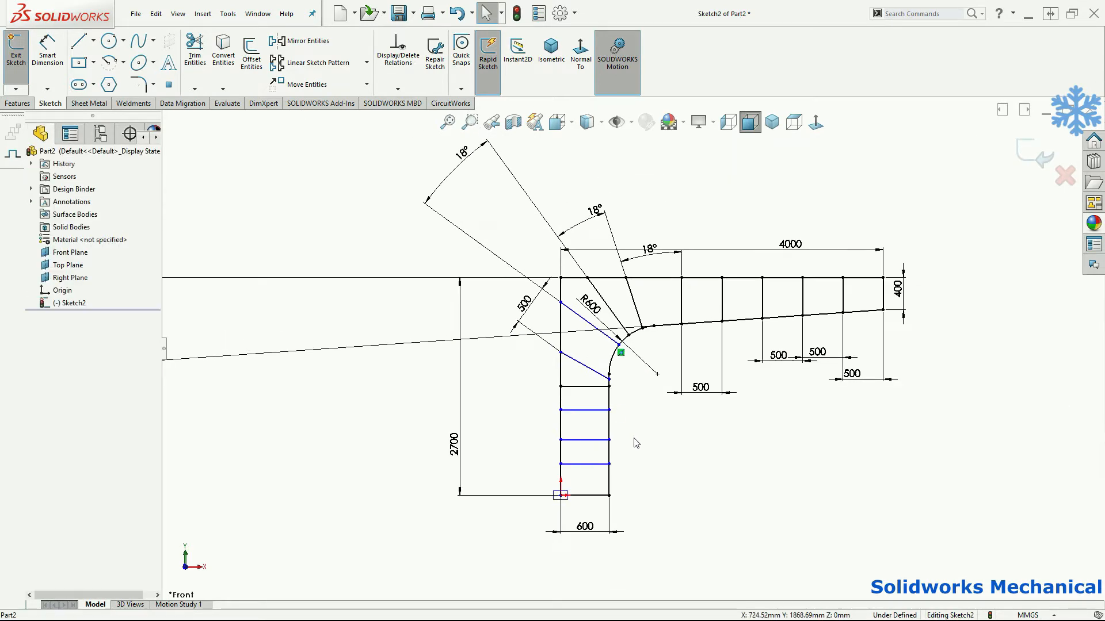
# Set an 18° angle between the lower column brace and the rung just below the fillet
pyautogui.moveTo(633, 440); pyautogui.dragTo(621, 400, button='right')
pyautogui.moveTo(584, 365); pyautogui.dragTo(583, 374)
pyautogui.click(579, 364)
pyautogui.click(588, 386)
pyautogui.click(541, 372)
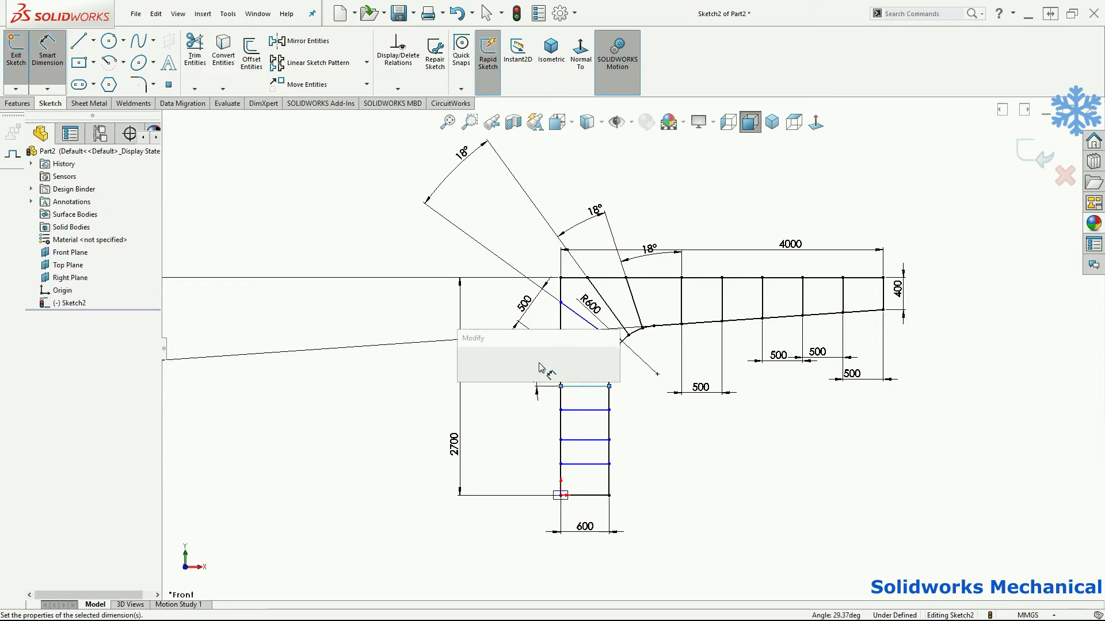
pyautogui.write('18')
pyautogui.press('Return')
pyautogui.click(539, 363)
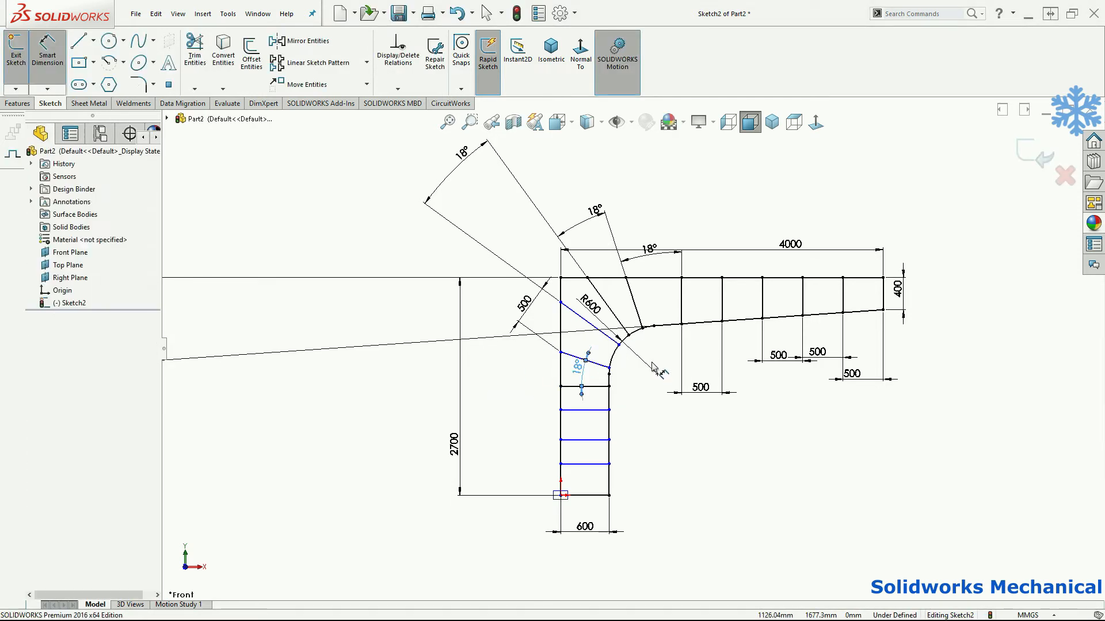
# Dimension the lowest rung 400 mm above the column's base line
pyautogui.click(600, 495)
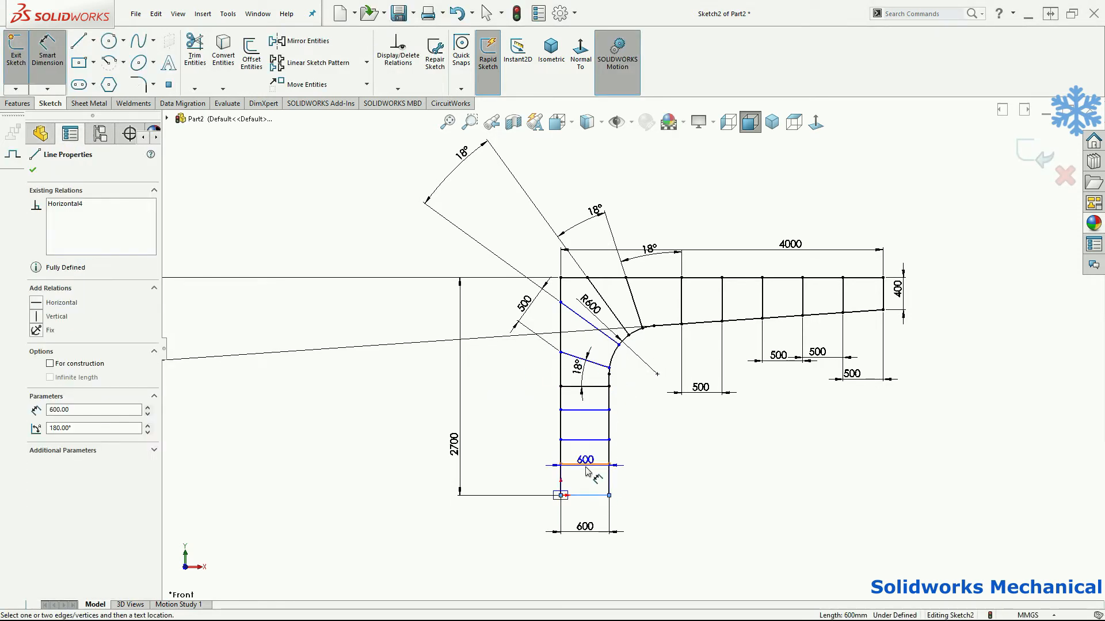
pyautogui.click(635, 479)
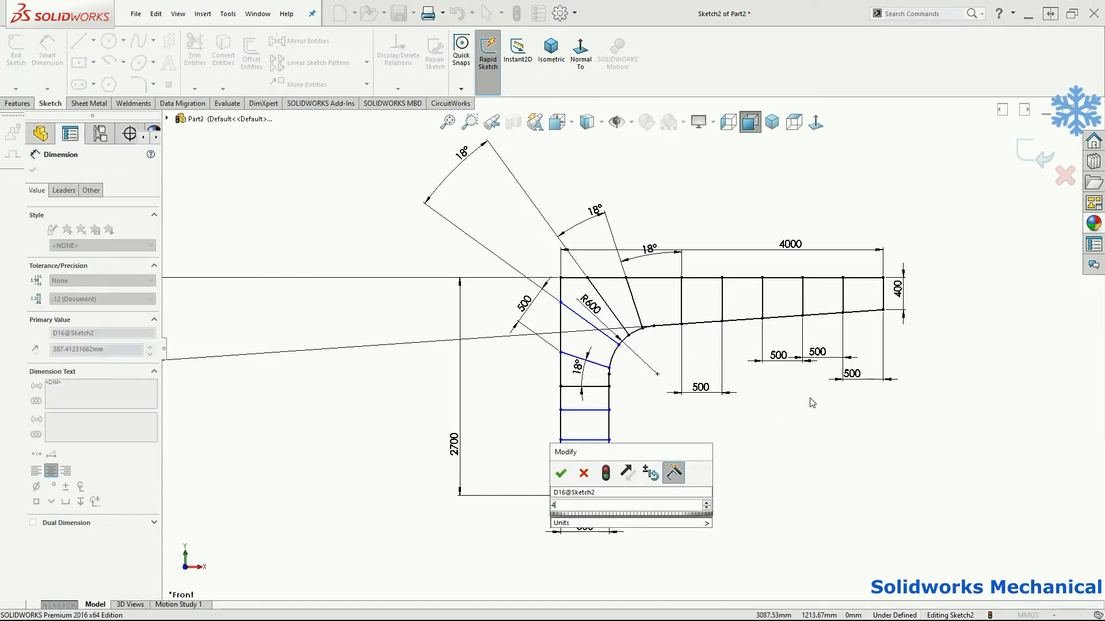
pyautogui.write('400')
pyautogui.press('Return')
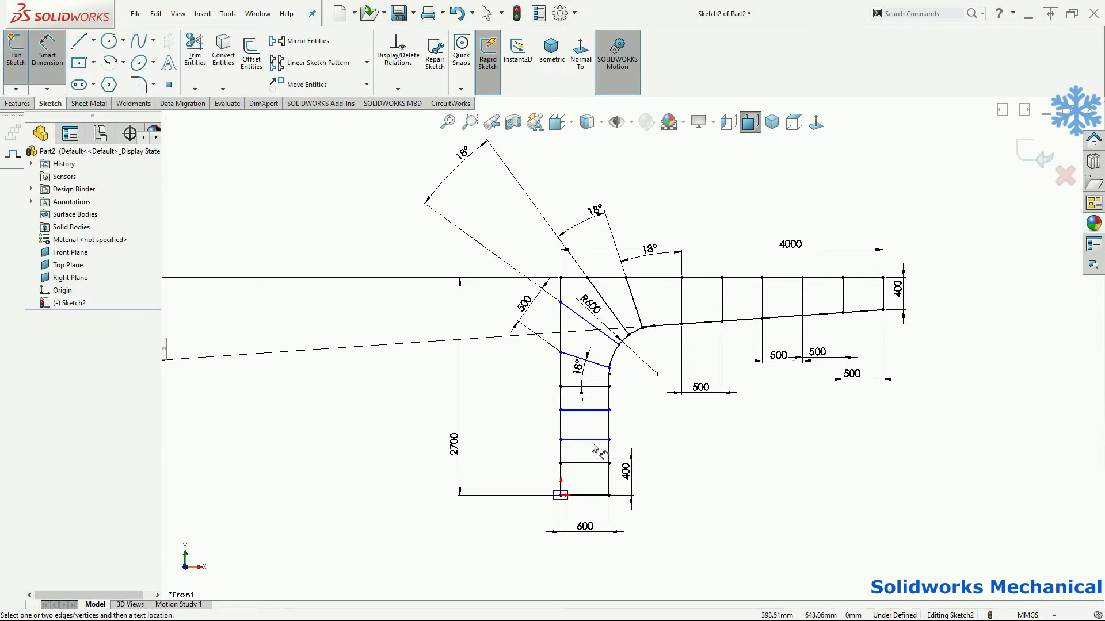
# Dimension the second column rung 400 mm above the lowest rung
pyautogui.click(595, 464)
pyautogui.click(594, 466)
pyautogui.click(700, 440)
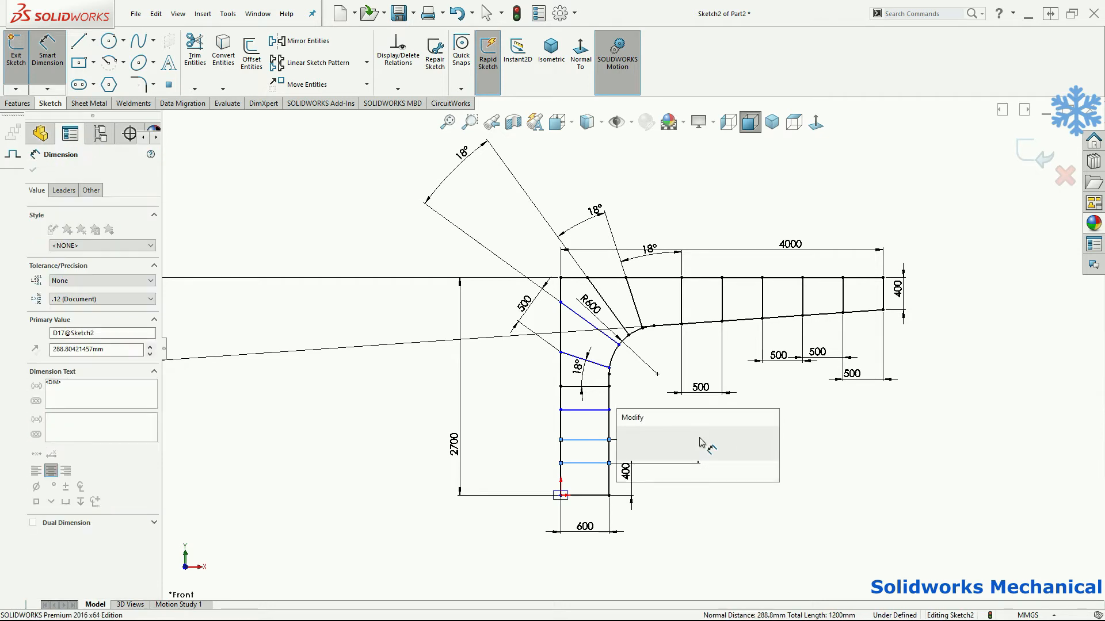
pyautogui.write('400')
pyautogui.press('Return')
# Dimension the third column rung's length and place that rung 250 mm above the second rung
pyautogui.click(596, 430)
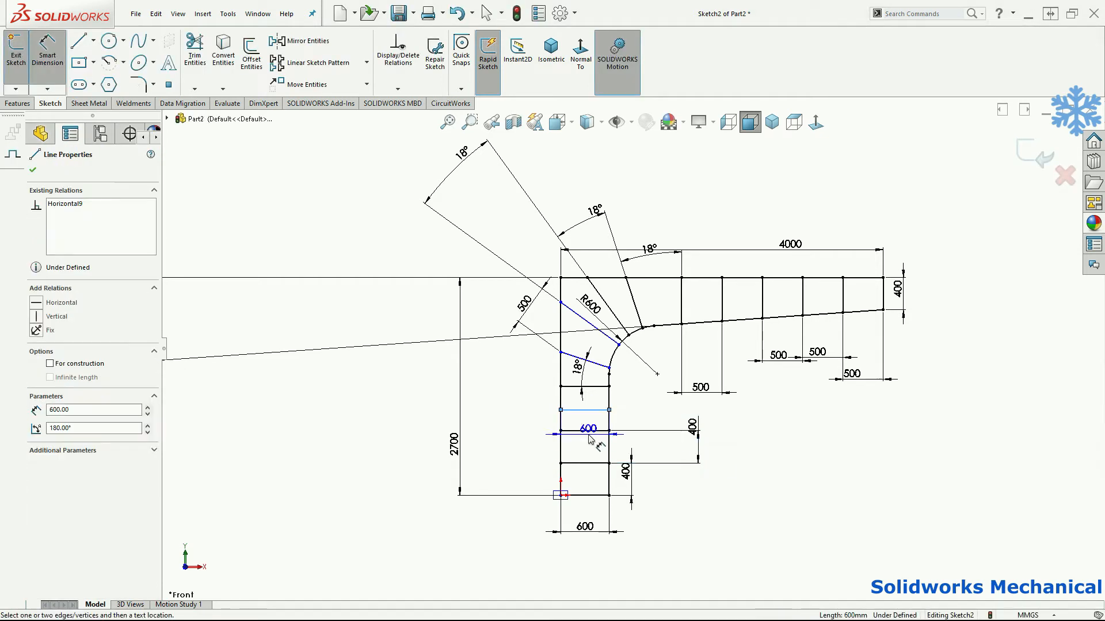
pyautogui.click(598, 435)
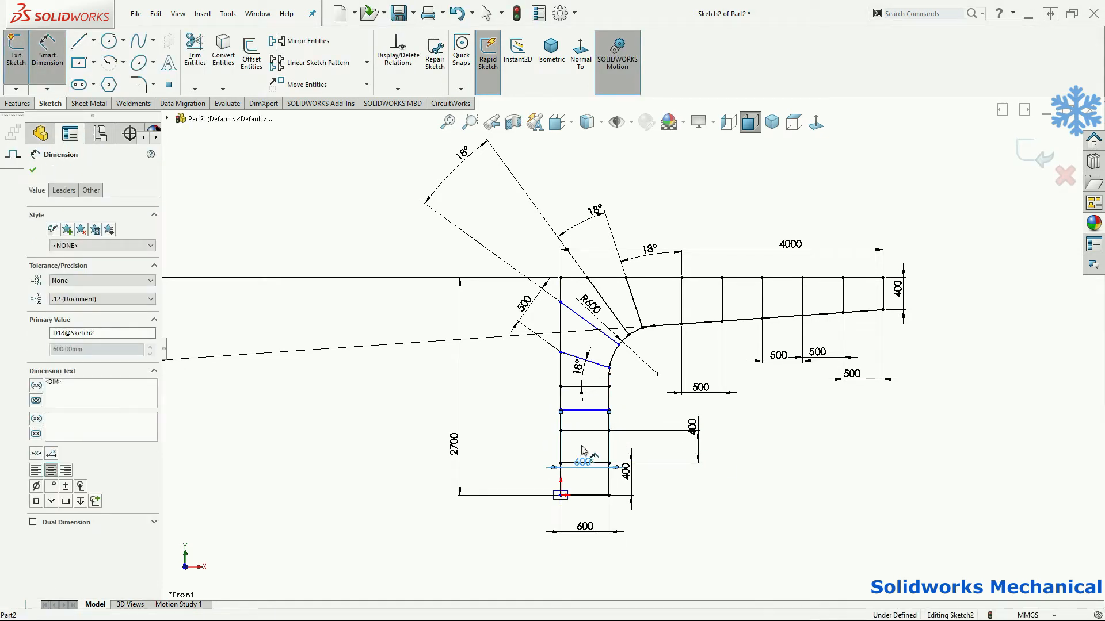
pyautogui.click(592, 432)
pyautogui.click(667, 420)
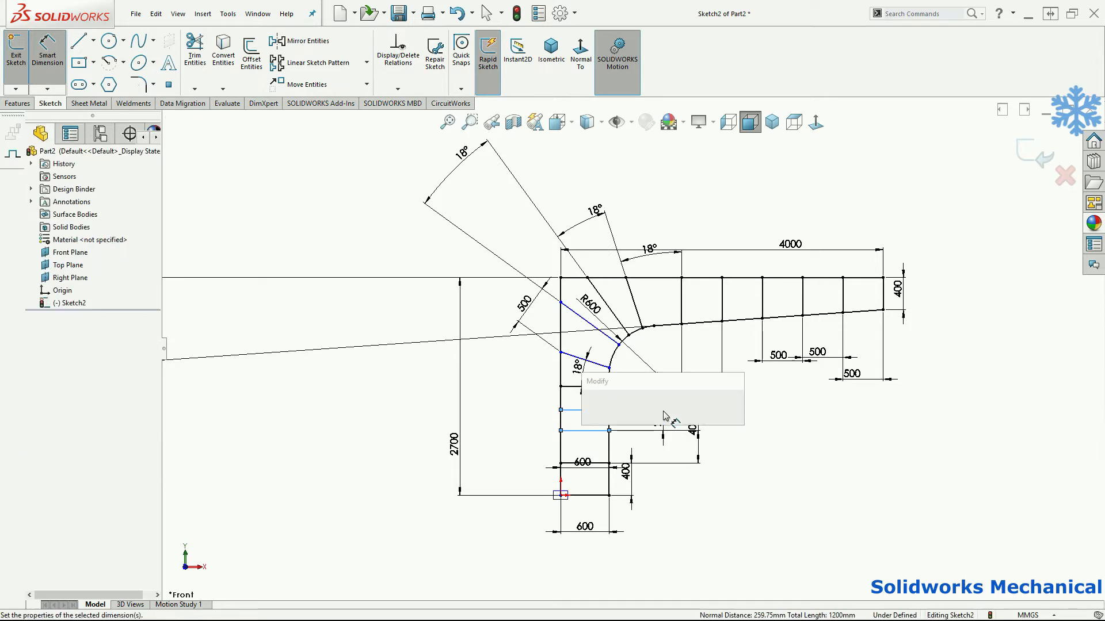
pyautogui.write('250.00mm')
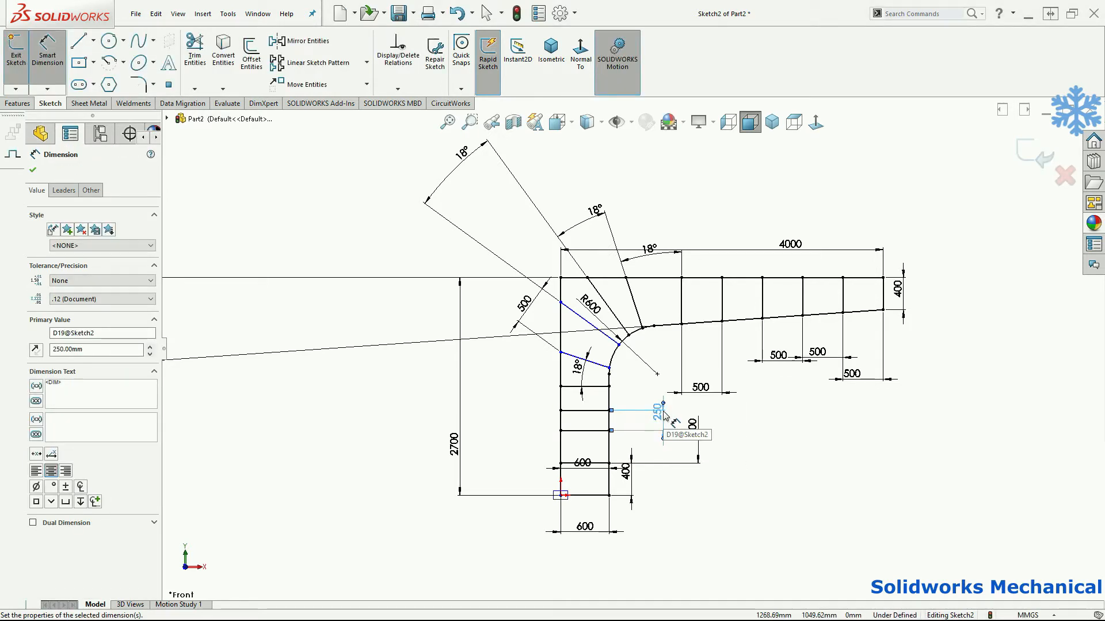
pyautogui.click(729, 436)
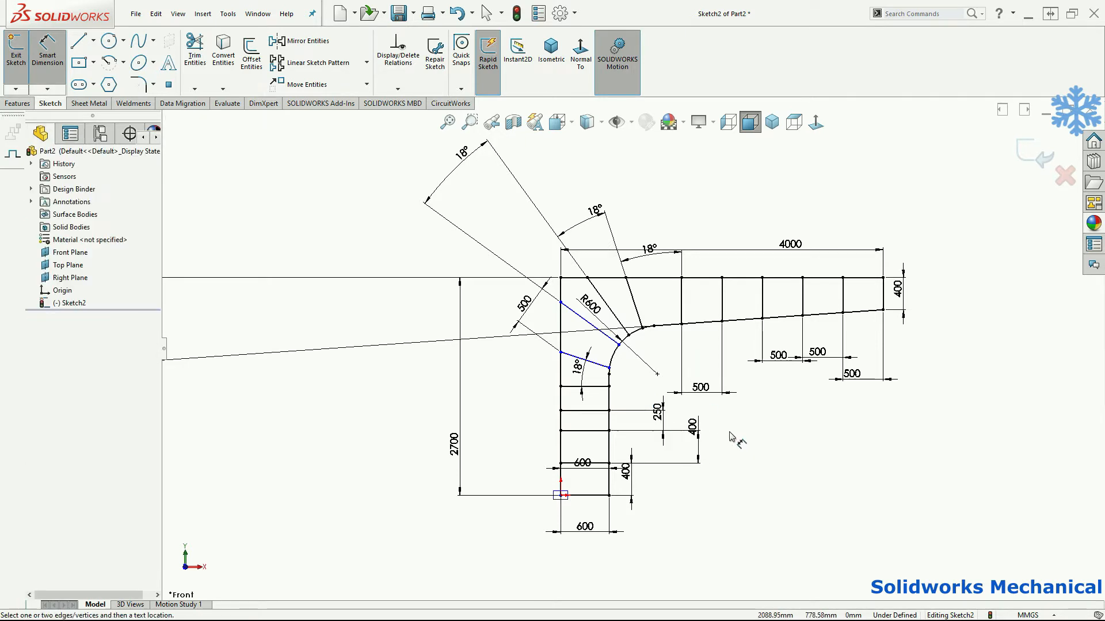
# Set an 18° angle between the upper column brace and the neighbouring brace that meets the fillet arc
pyautogui.scroll(6, 729, 430)
pyautogui.keyDown('ctrl'); pyautogui.moveTo(612, 427); pyautogui.dragTo(729, 429, button='middle'); pyautogui.keyUp('ctrl')
pyautogui.scroll(-5, 790, 347)
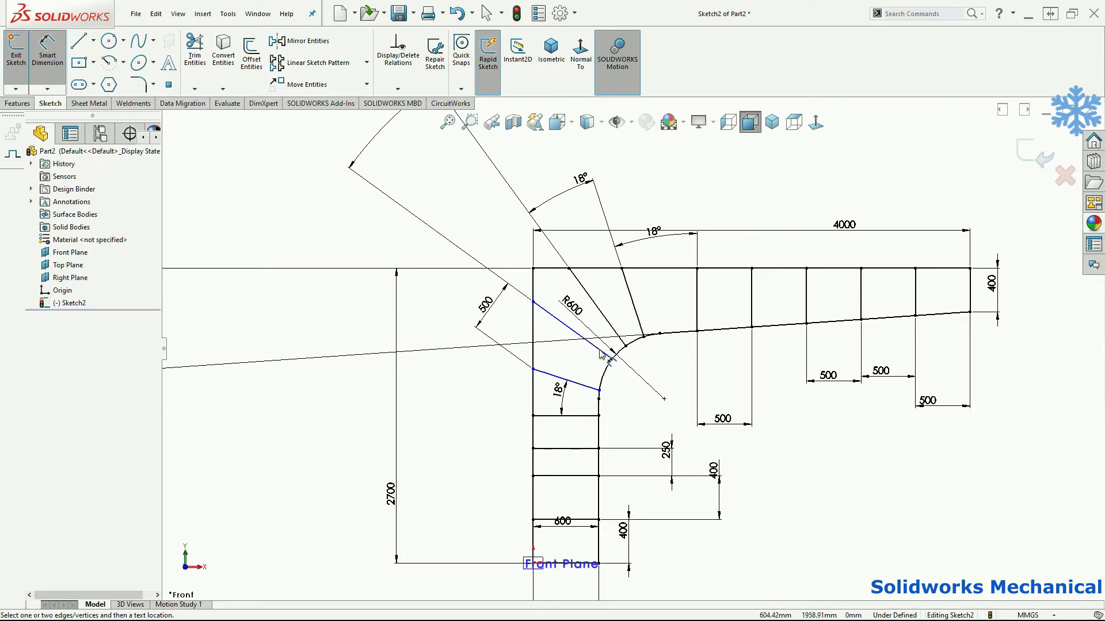
pyautogui.click(601, 354)
pyautogui.click(626, 340)
pyautogui.click(637, 370)
pyautogui.press('Escape')
pyautogui.moveTo(611, 359)
pyautogui.mouseDown()
pyautogui.moveTo(607, 377)
pyautogui.moveTo(611, 361)
pyautogui.mouseUp()
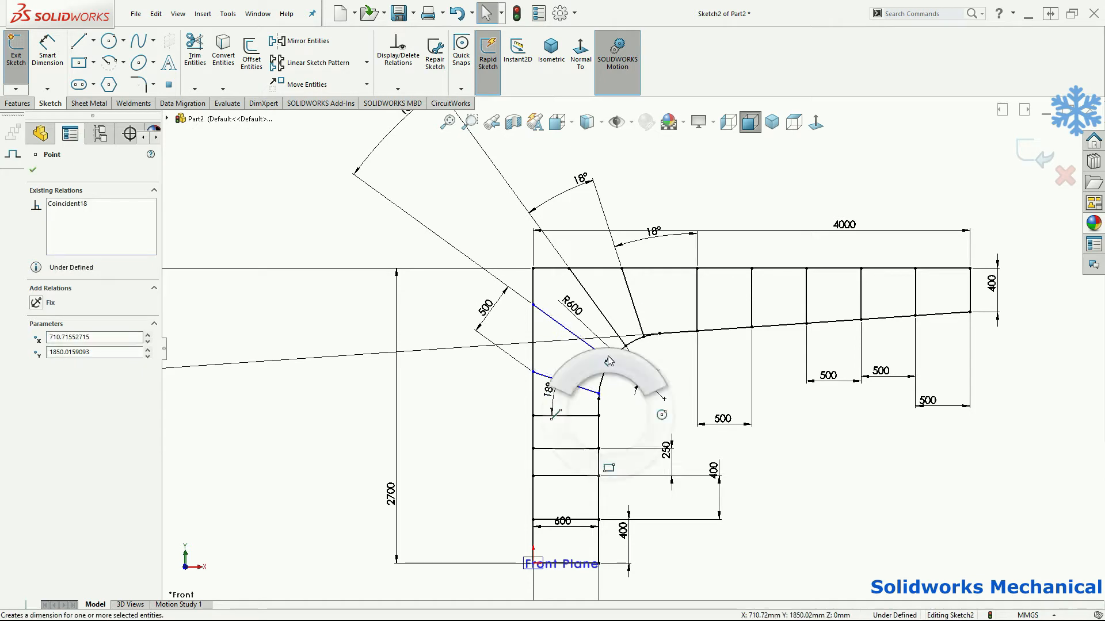
# Dimension the lower column brace's inner end 200 mm above the end of the top rung
pyautogui.press('d')
pyautogui.click(599, 394)
pyautogui.click(599, 415)
pyautogui.click(495, 410)
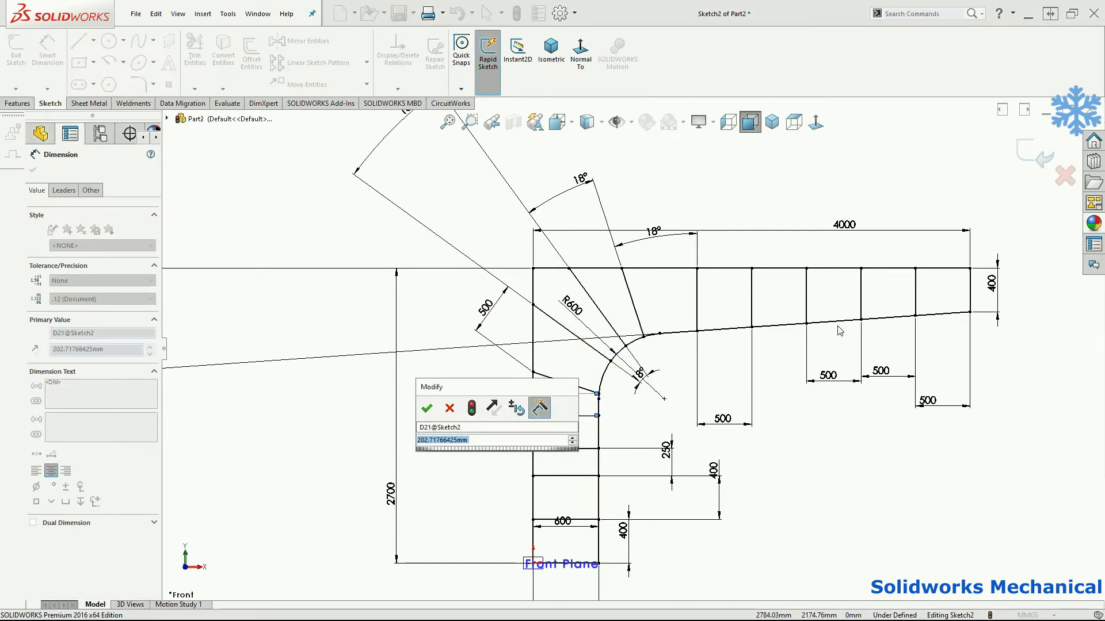
pyautogui.write('200')
pyautogui.press('Return')
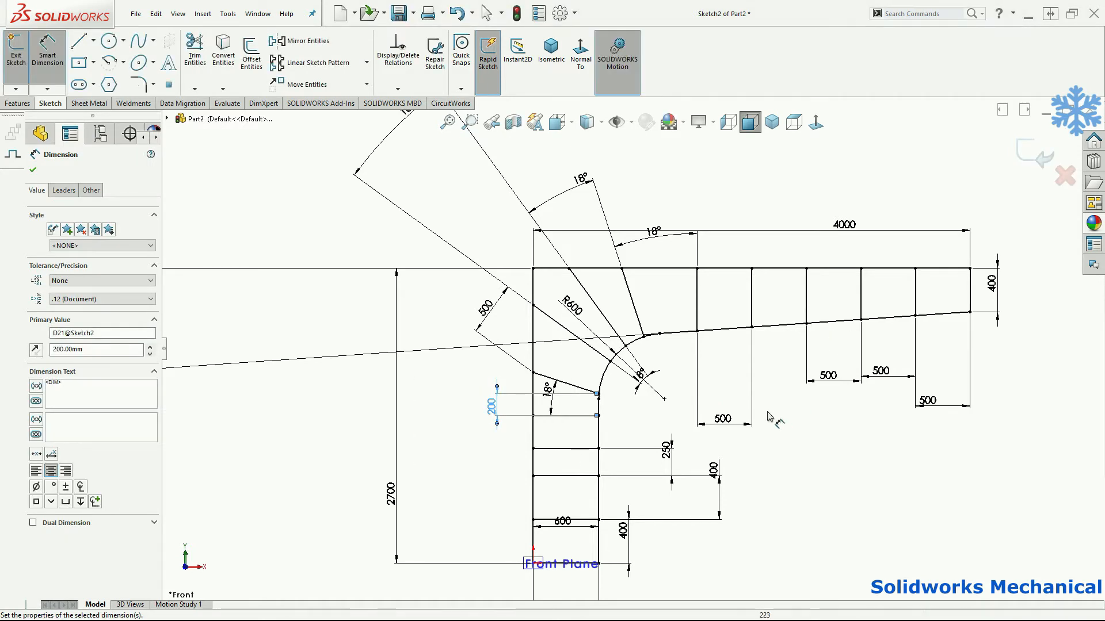
pyautogui.press('z')
pyautogui.press('Escape')
pyautogui.scroll(-3, 654, 423)
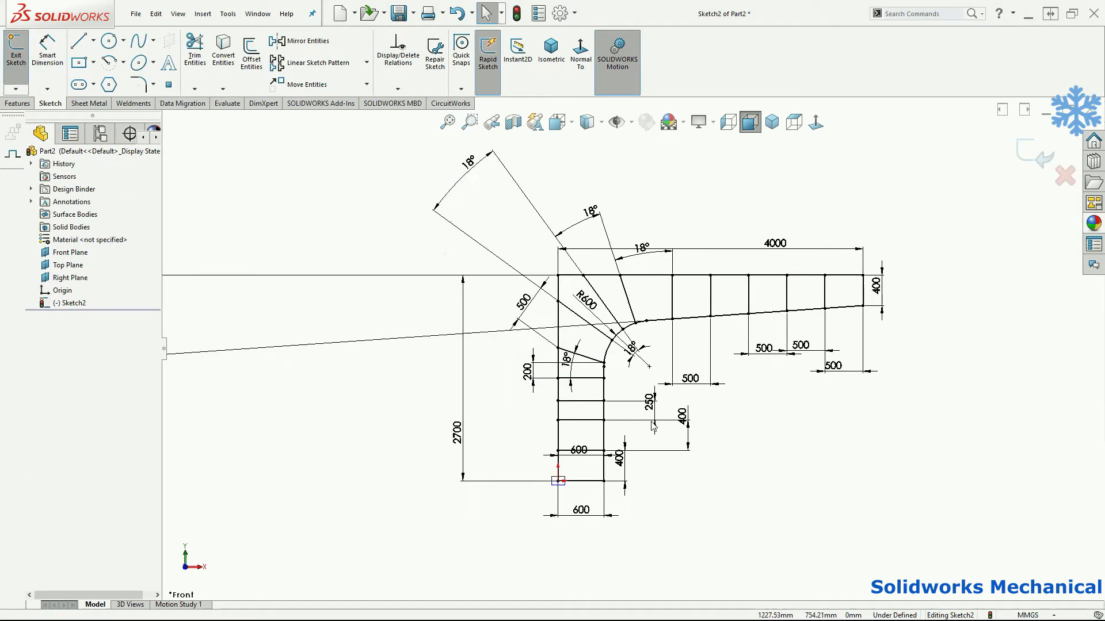
# Set the lowest rung's height above the base and the next two rung spacings to 300 mm each
pyautogui.doubleClick(605, 467)
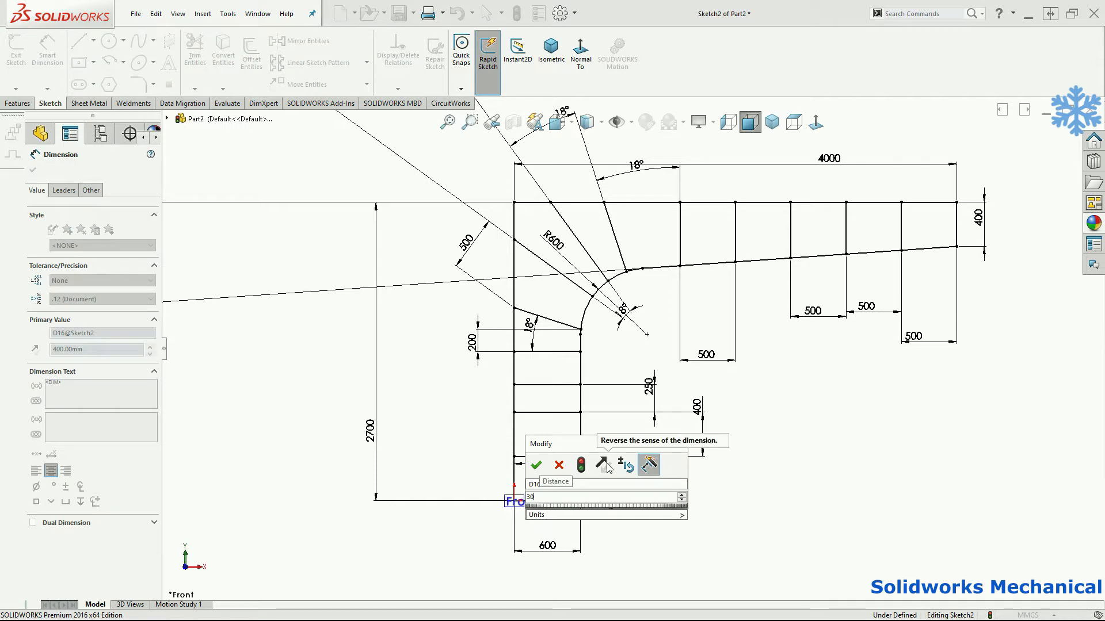
pyautogui.write('300')
pyautogui.press('Return')
pyautogui.doubleClick(696, 418)
pyautogui.write('300')
pyautogui.press('Return')
pyautogui.doubleClick(649, 409)
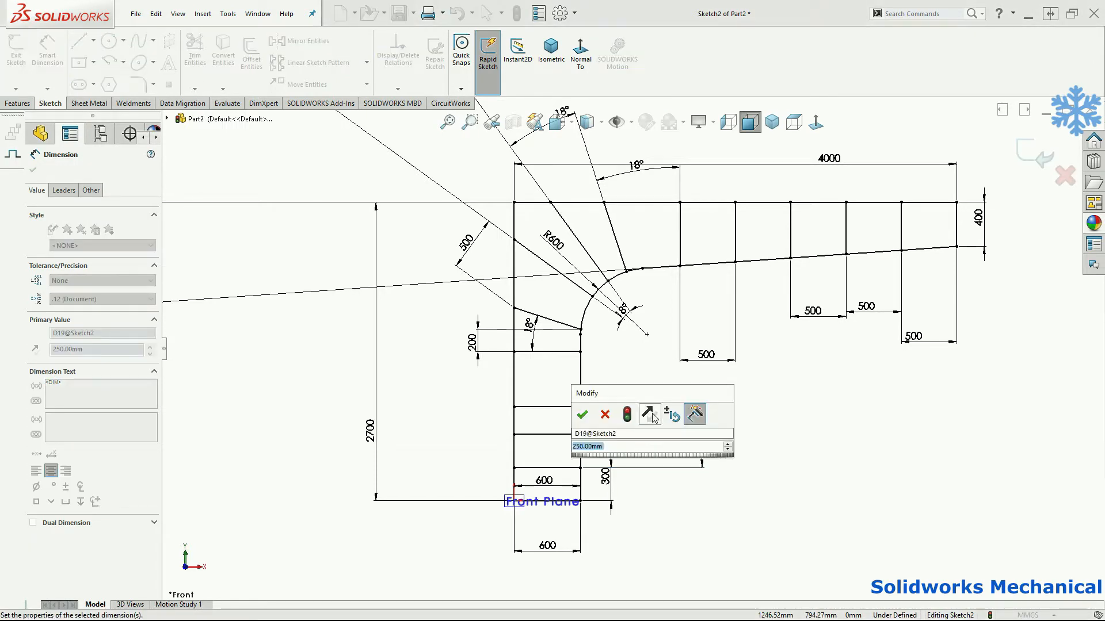
pyautogui.write('3000')
pyautogui.press('Return')
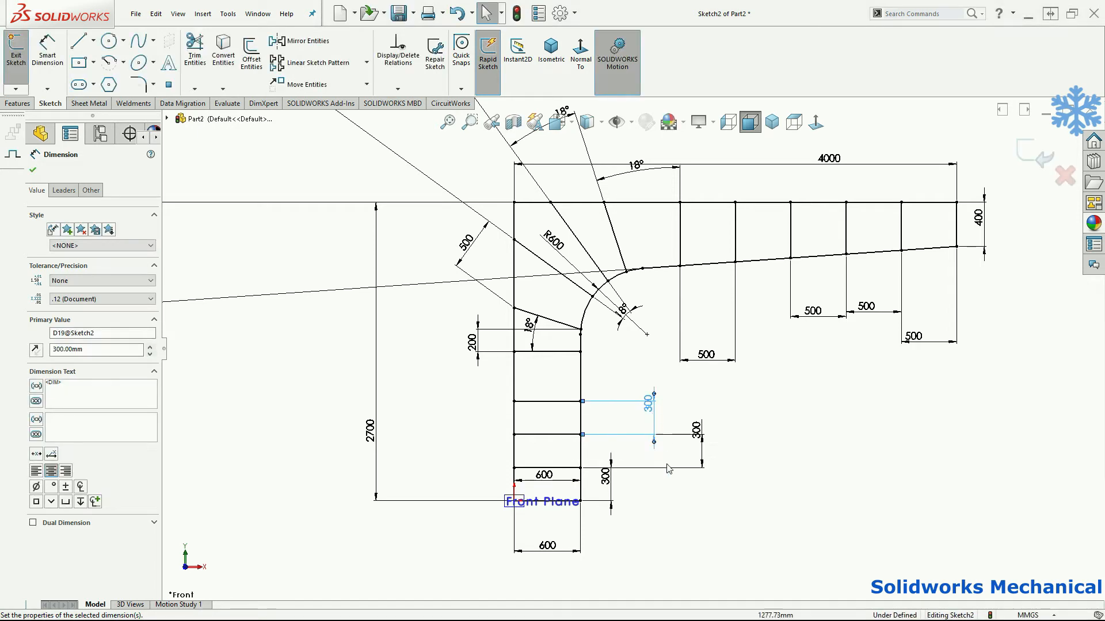
# Dimension the spacing between the top column rung and the rung below it
pyautogui.click(562, 351)
pyautogui.click(561, 401)
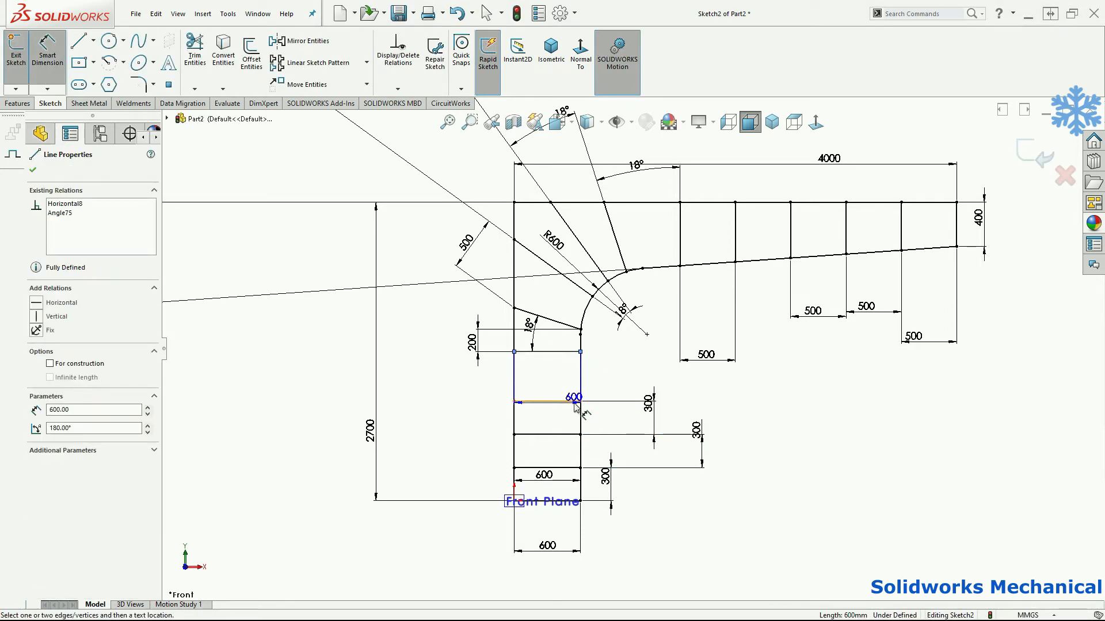
pyautogui.click(629, 380)
pyautogui.press('Escape')
pyautogui.scroll(-6, 572, 352)
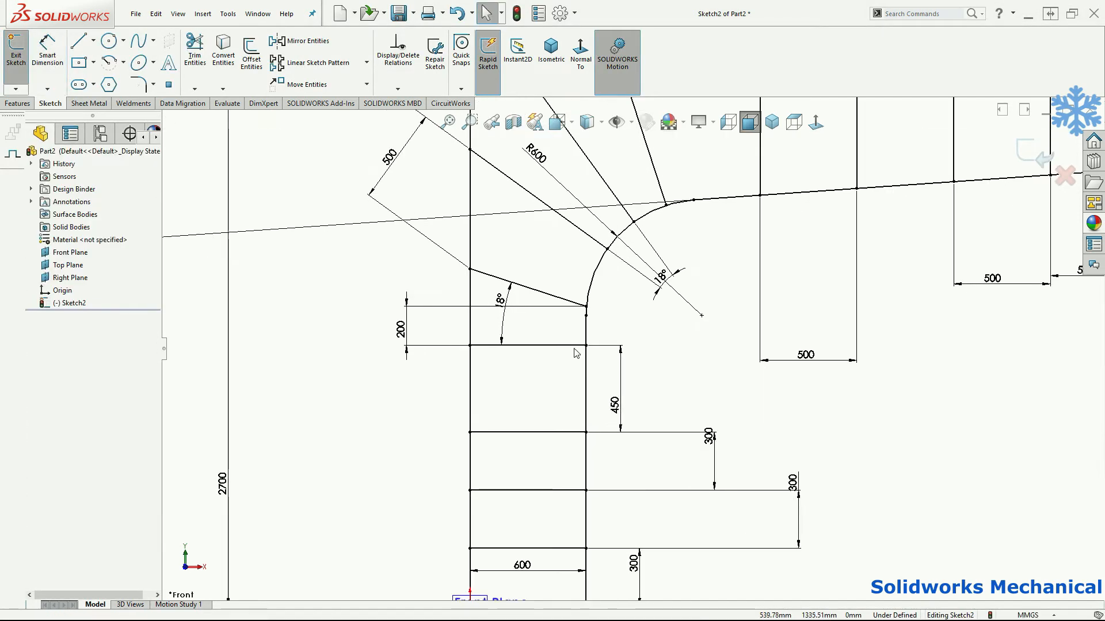
# Free the top column rung by deleting a constraint, and pull the rung down by about 85 mm
pyautogui.click(598, 352)
pyautogui.press('Escape')
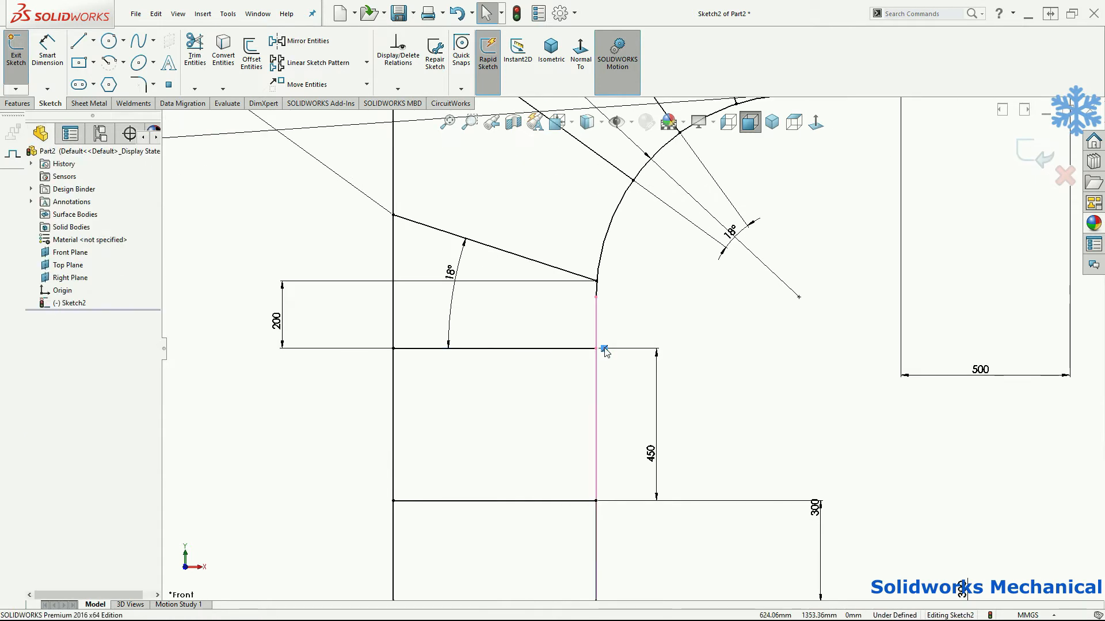
pyautogui.click(557, 348)
pyautogui.click(393, 342)
pyautogui.press('Delete')
pyautogui.moveTo(500, 353); pyautogui.dragTo(523, 380)
# Try to edit the driven spacing dimension below the top rung, and delete that dimension
pyautogui.doubleClick(655, 457)
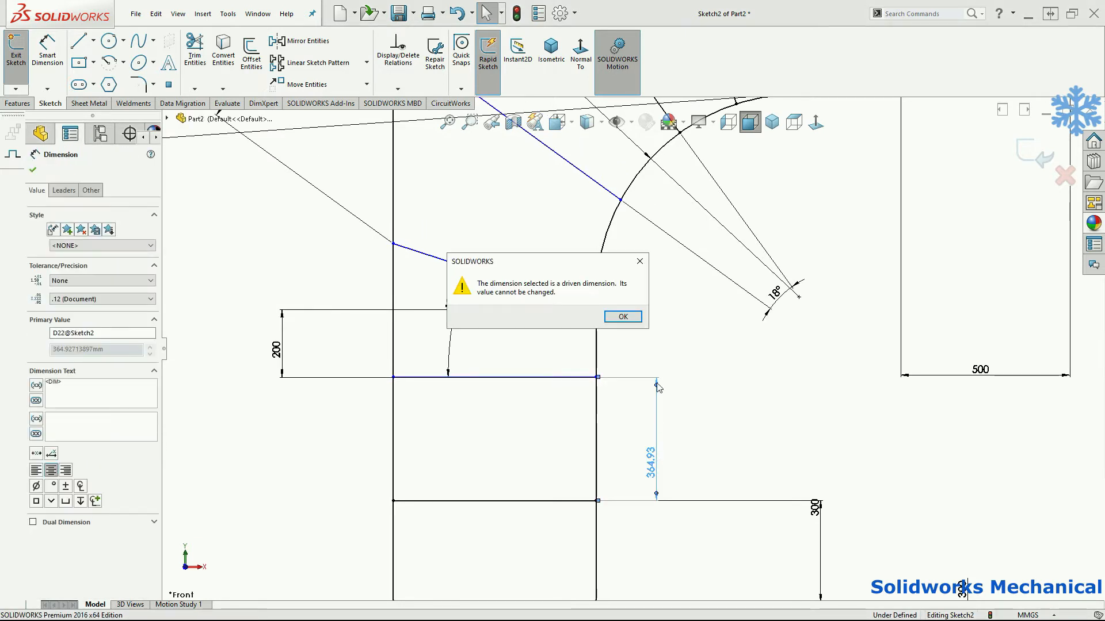
pyautogui.click(633, 317)
pyautogui.press('Delete')
# Dimension the top column rung 300 mm above the rung below it
pyautogui.moveTo(650, 387); pyautogui.dragTo(649, 368, button='right')
pyautogui.click(591, 375)
pyautogui.click(596, 402)
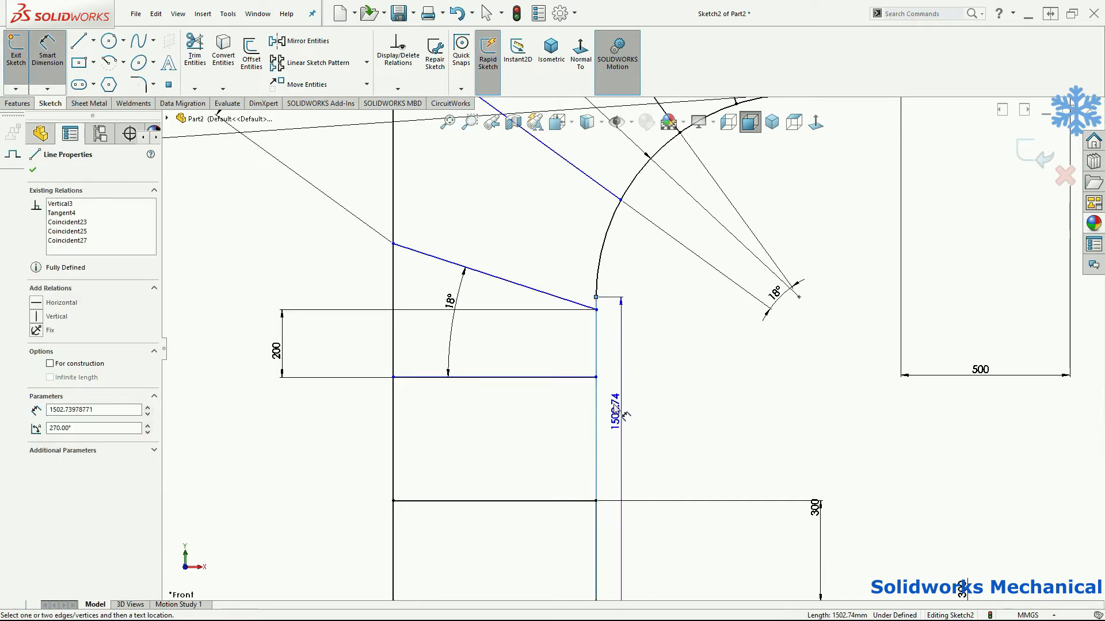
pyautogui.press('Escape')
pyautogui.click(598, 379)
pyautogui.click(581, 501)
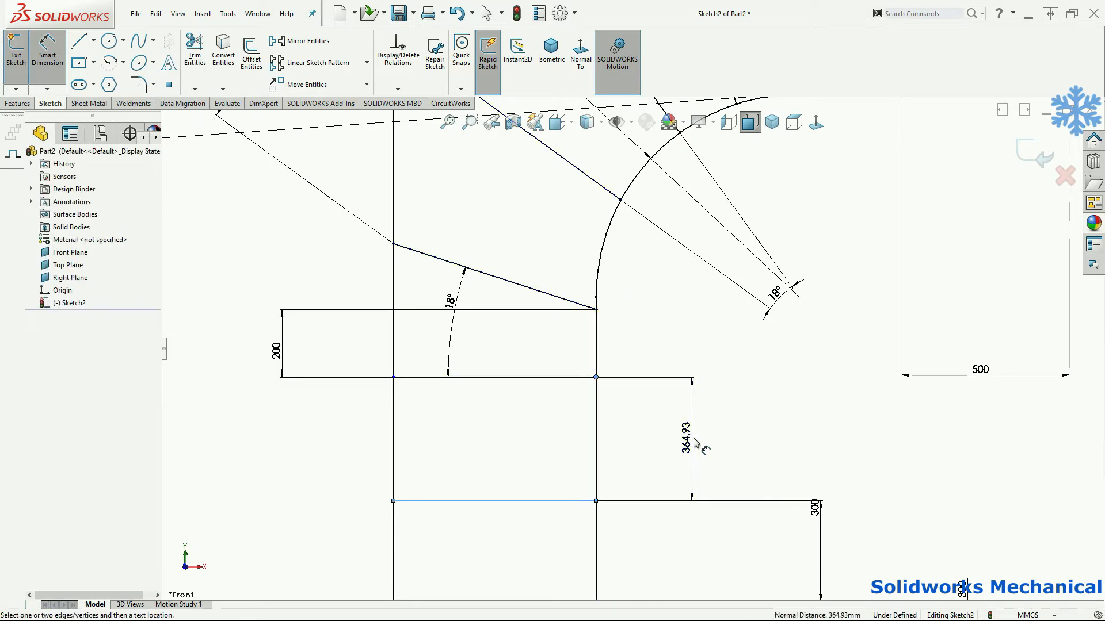
pyautogui.click(695, 443)
pyautogui.write('300')
pyautogui.press('Return')
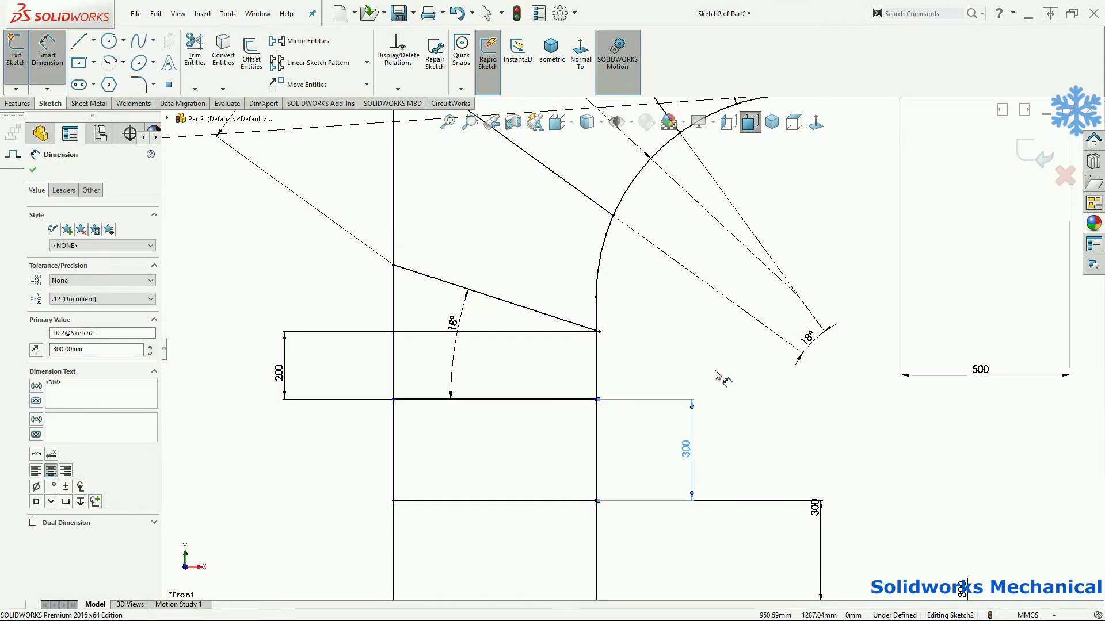
# Set the angle between the lower column brace and the top rung to 25°
pyautogui.scroll(5, 649, 344)
pyautogui.scroll(4, 649, 344)
pyautogui.scroll(-5, 658, 328)
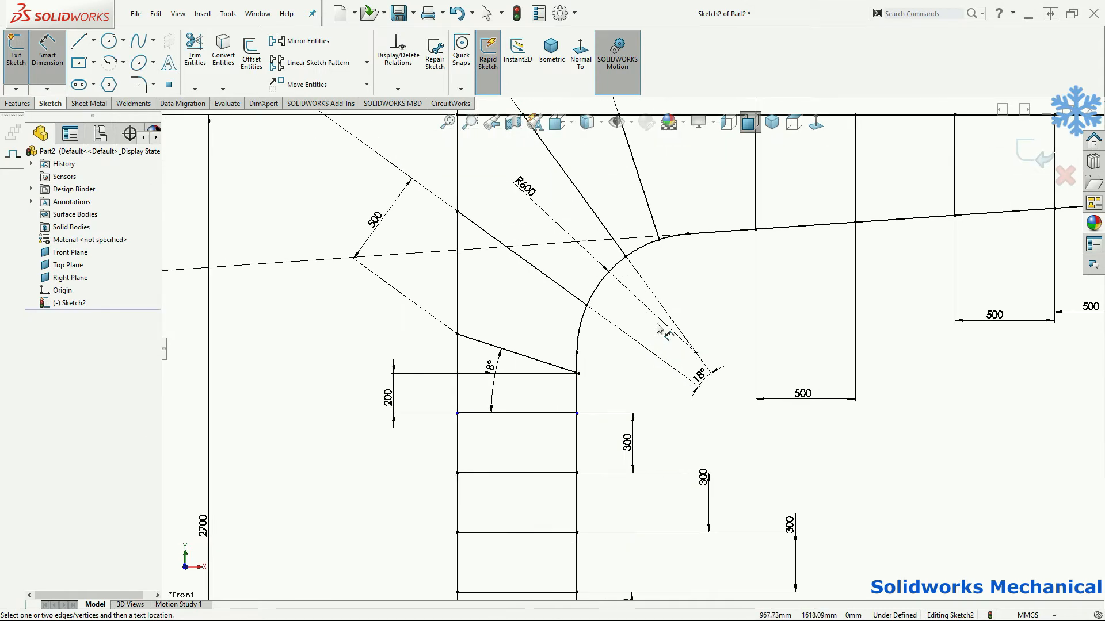
pyautogui.press('Escape')
pyautogui.doubleClick(489, 369)
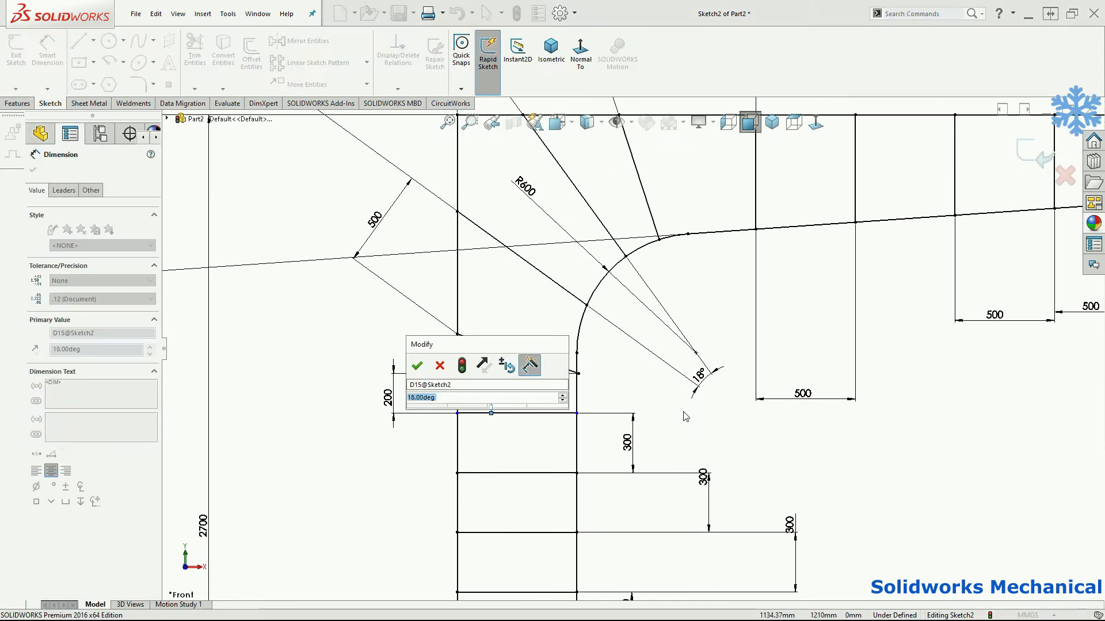
pyautogui.write('25')
pyautogui.press('Return')
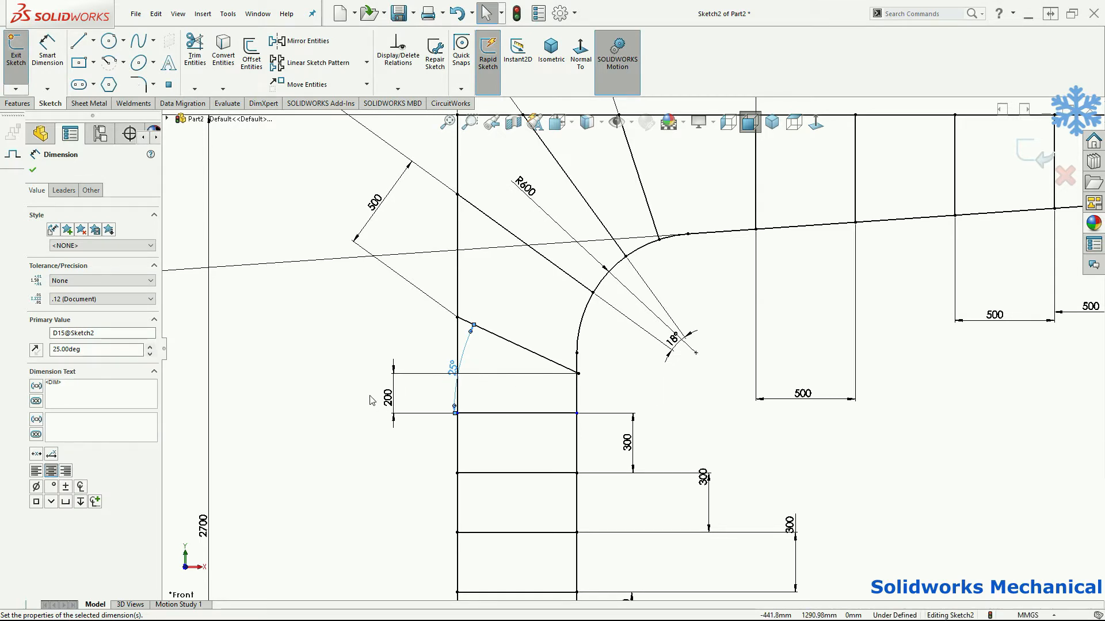
# Set the lower column brace's inner end to 300 mm above the top rung and exit the sketch
pyautogui.doubleClick(386, 397)
pyautogui.write('300')
pyautogui.press('Return')
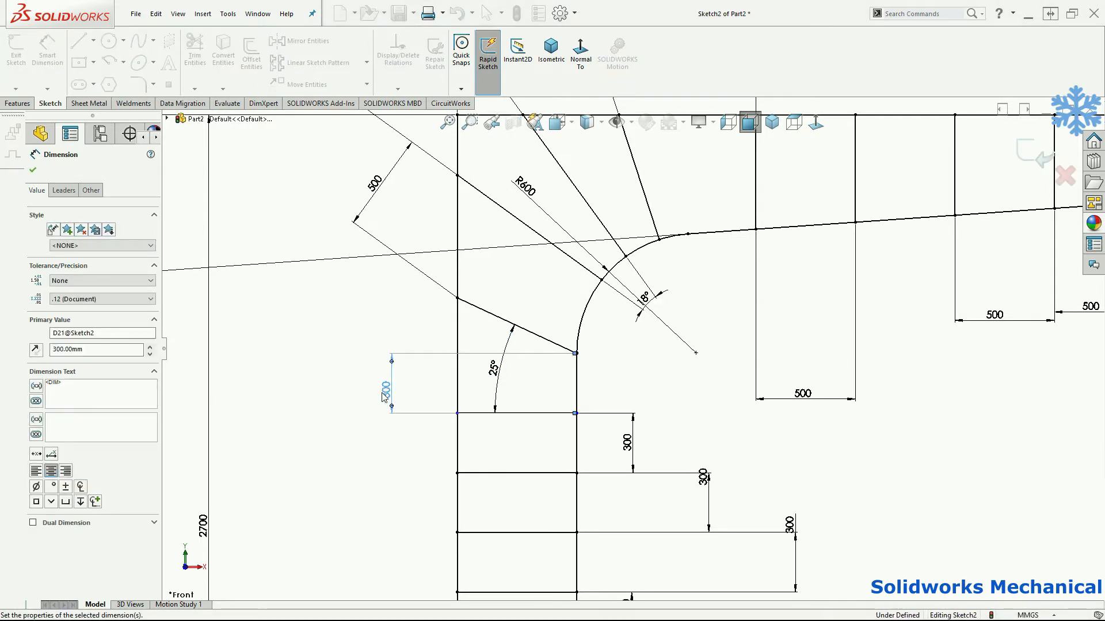
pyautogui.click(604, 357)
pyautogui.scroll(3, 633, 347)
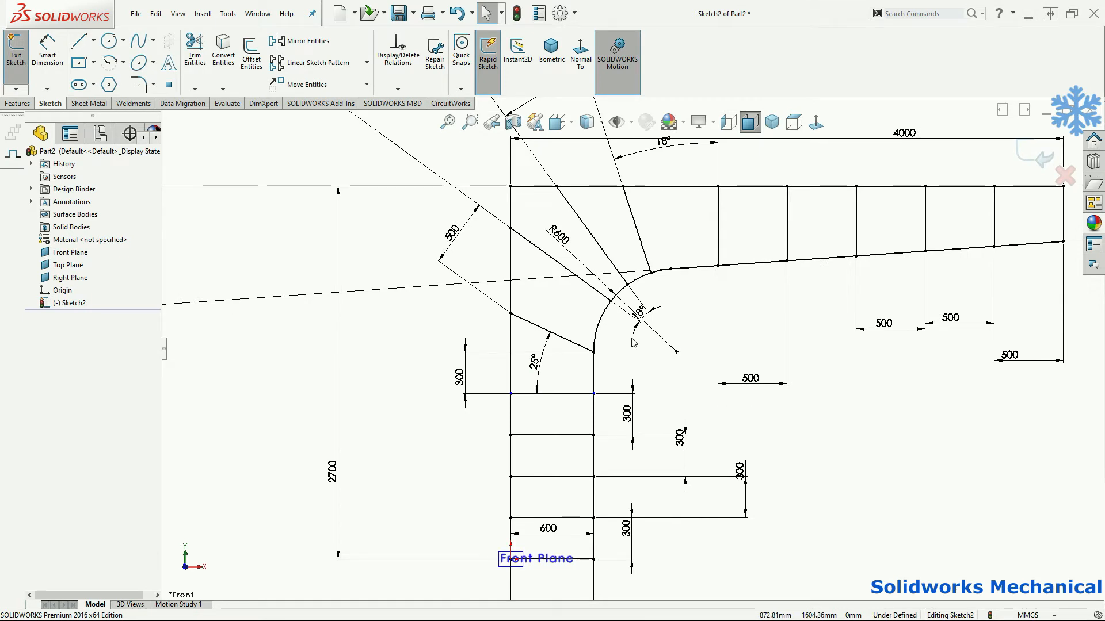
pyautogui.scroll(2, 633, 344)
pyautogui.scroll(2, 855, 317)
pyautogui.click(1031, 155)
# Create a reference plane offset 2500 mm from the Front Plane, with the offset flipped to the rear
pyautogui.press('f')
pyautogui.moveTo(955, 275); pyautogui.dragTo(879, 315, button='middle')
pyautogui.scroll(2, 912, 305)
pyautogui.scroll(2, 879, 315)
pyautogui.click(642, 256)
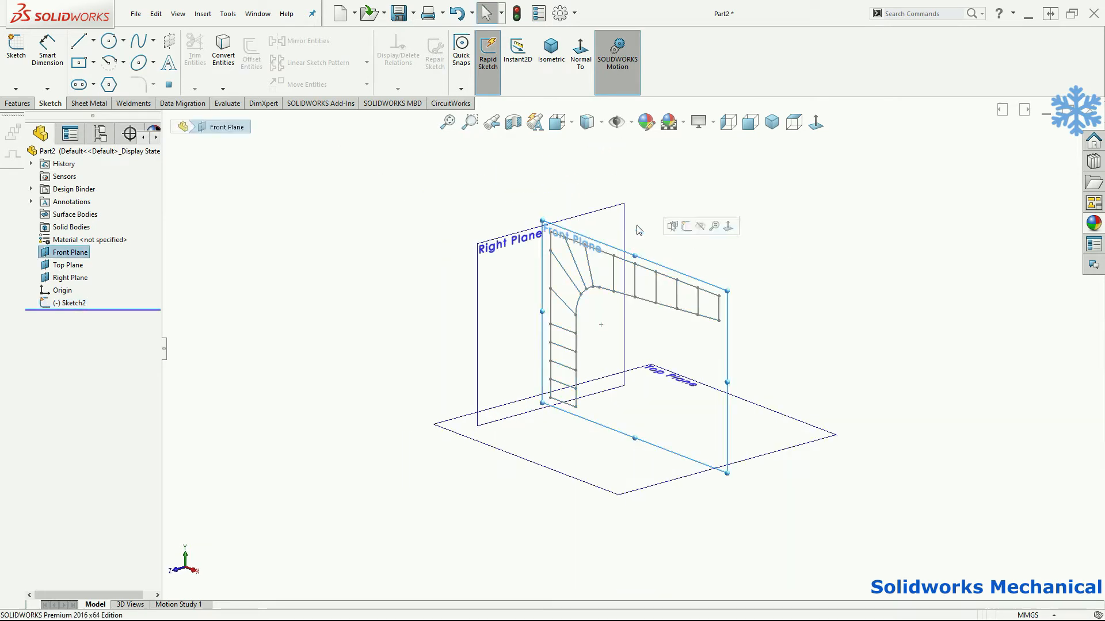
pyautogui.click(18, 104)
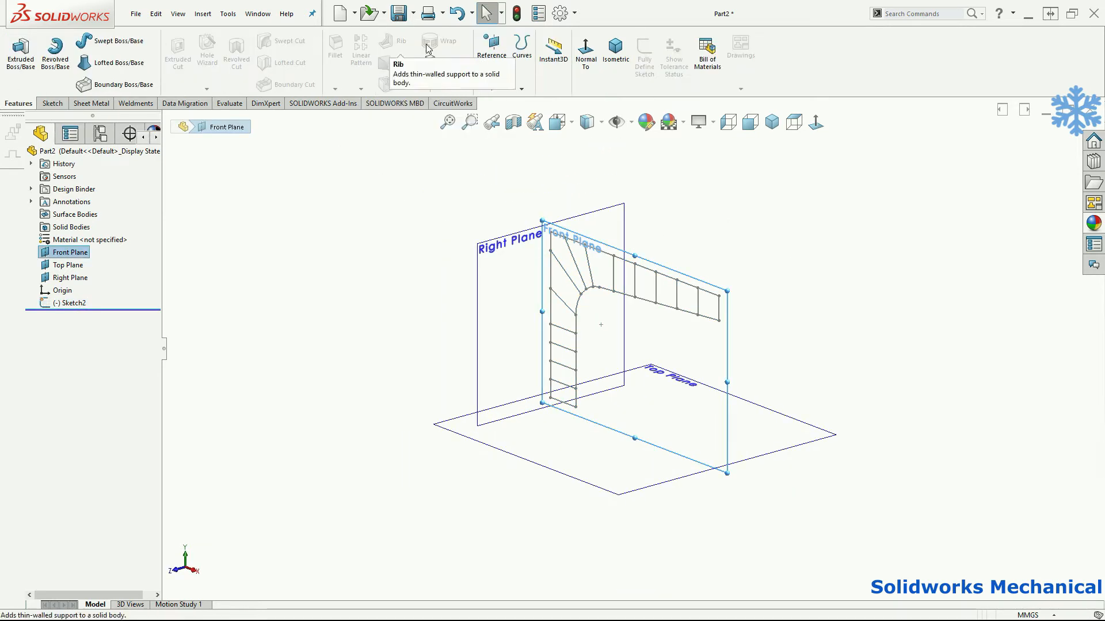
pyautogui.click(492, 88)
pyautogui.click(496, 102)
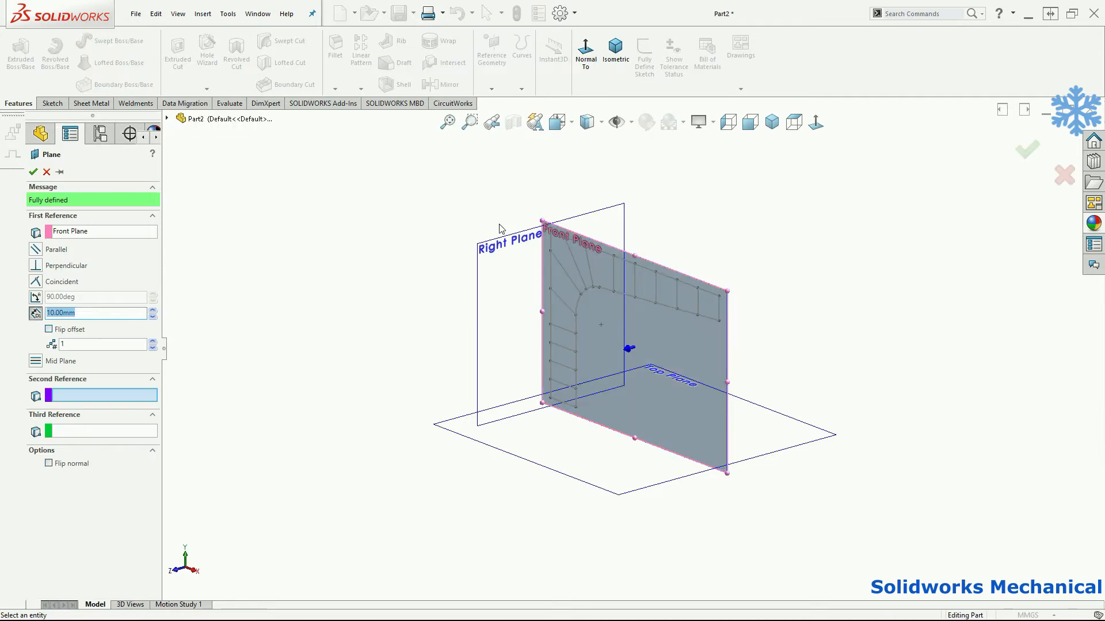
pyautogui.click(74, 330)
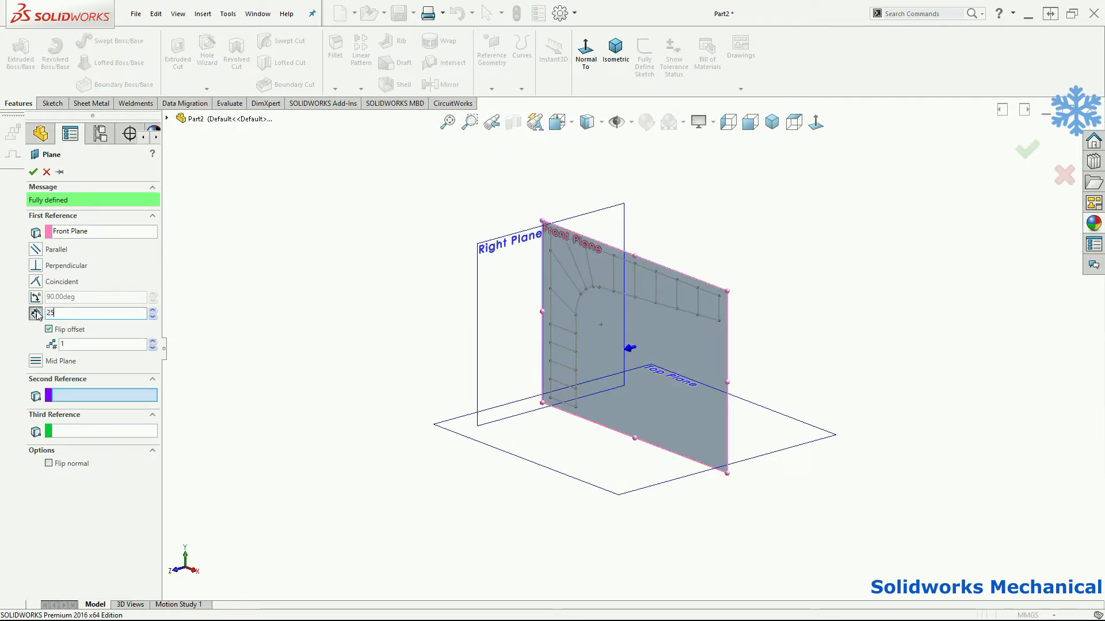
pyautogui.press('Return')
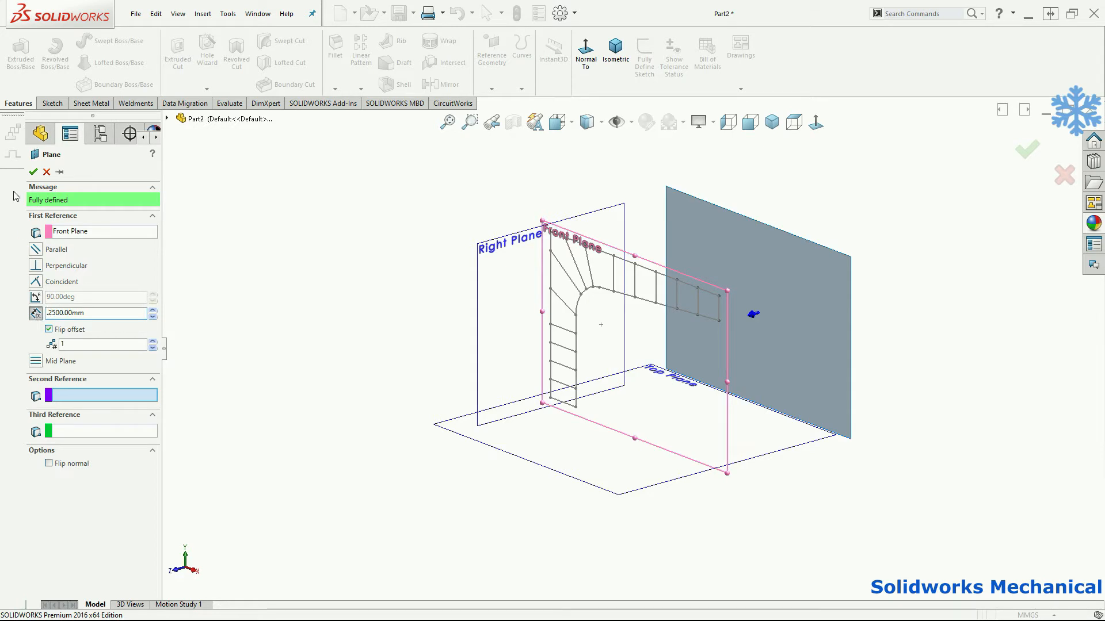
pyautogui.click(32, 172)
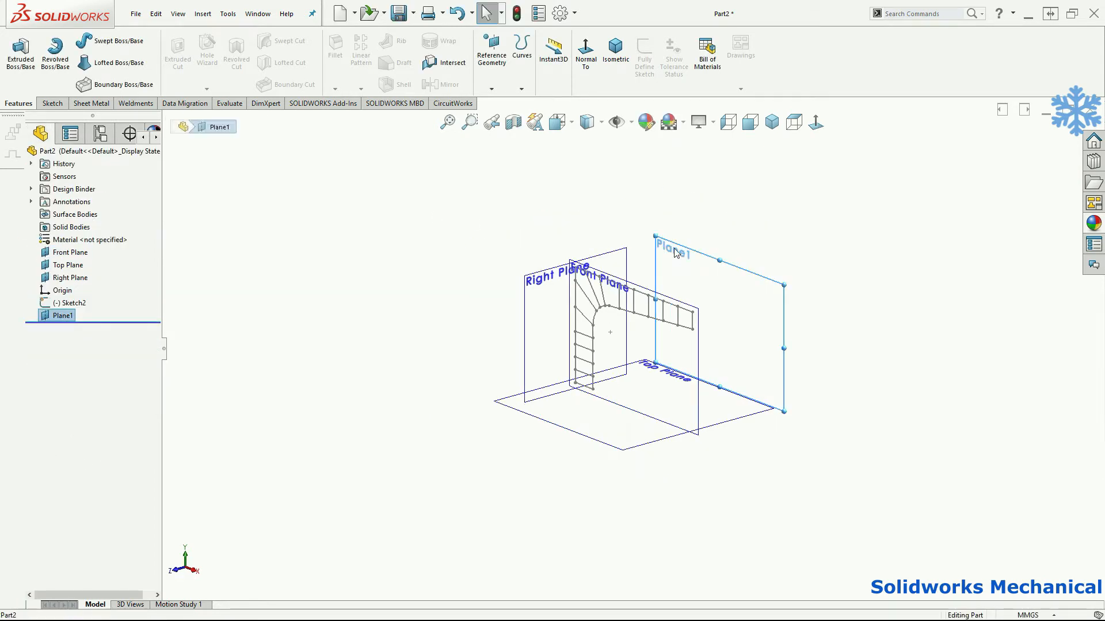
# Create a second reference plane 2500 mm behind Plane1, with the offset flipped
pyautogui.click(492, 88)
pyautogui.click(505, 101)
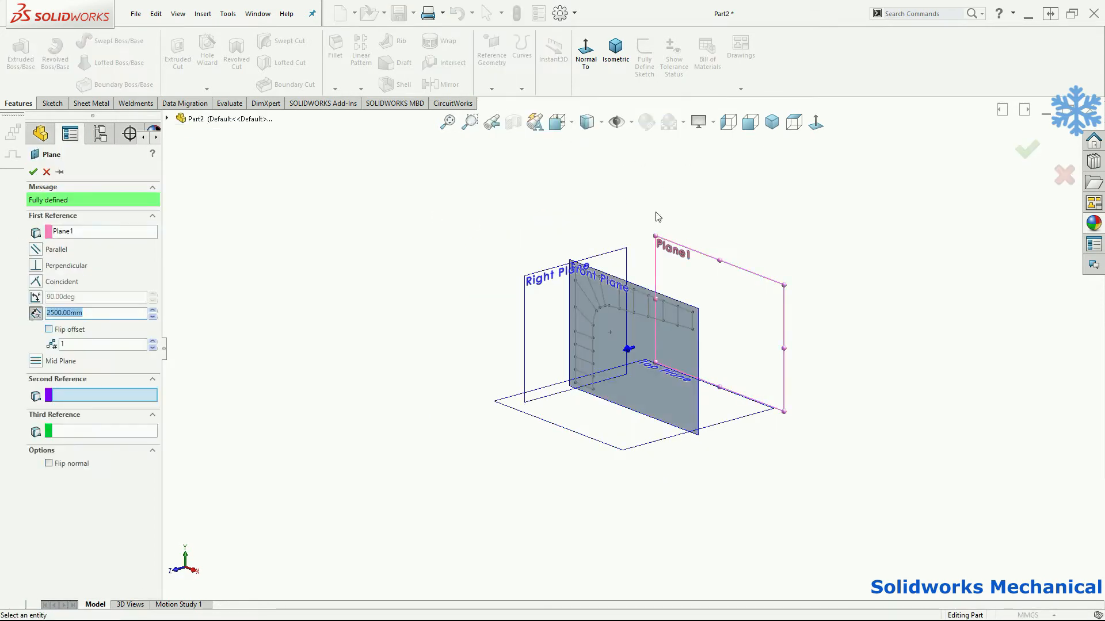
pyautogui.click(64, 329)
pyautogui.click(32, 171)
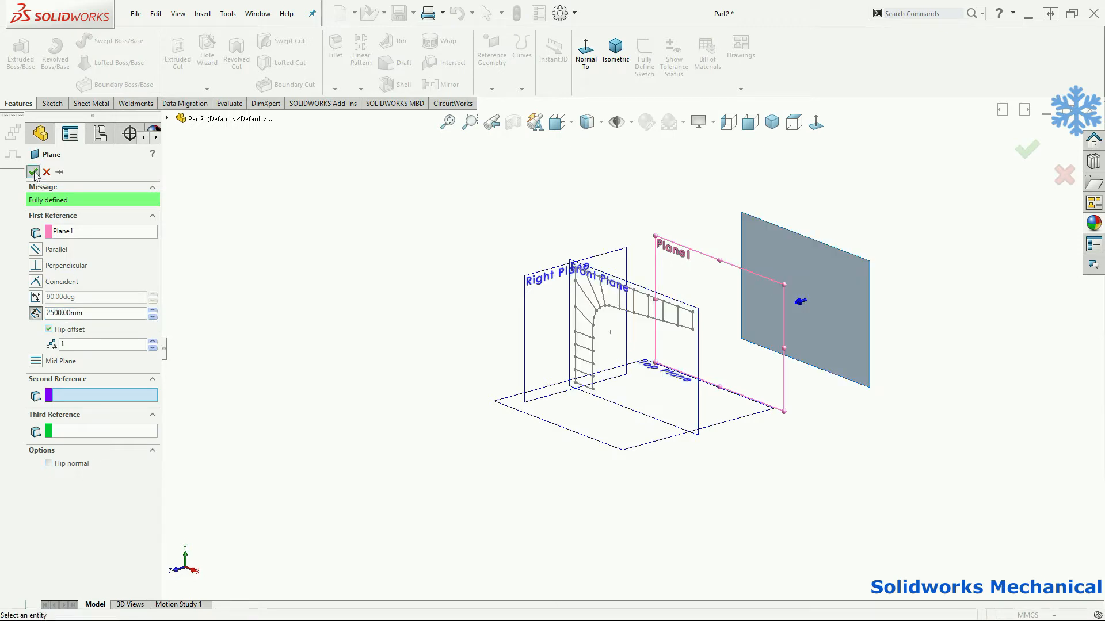
# Create a third reference plane offset 2500 mm behind Plane2, with the offset flipped
pyautogui.click(491, 89)
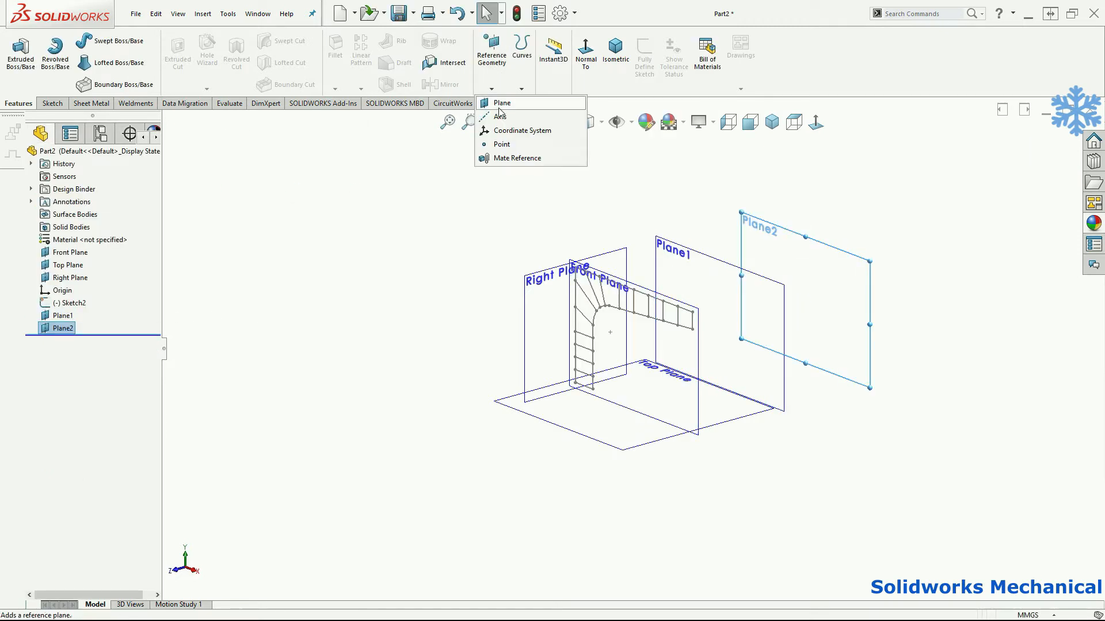
pyautogui.click(505, 102)
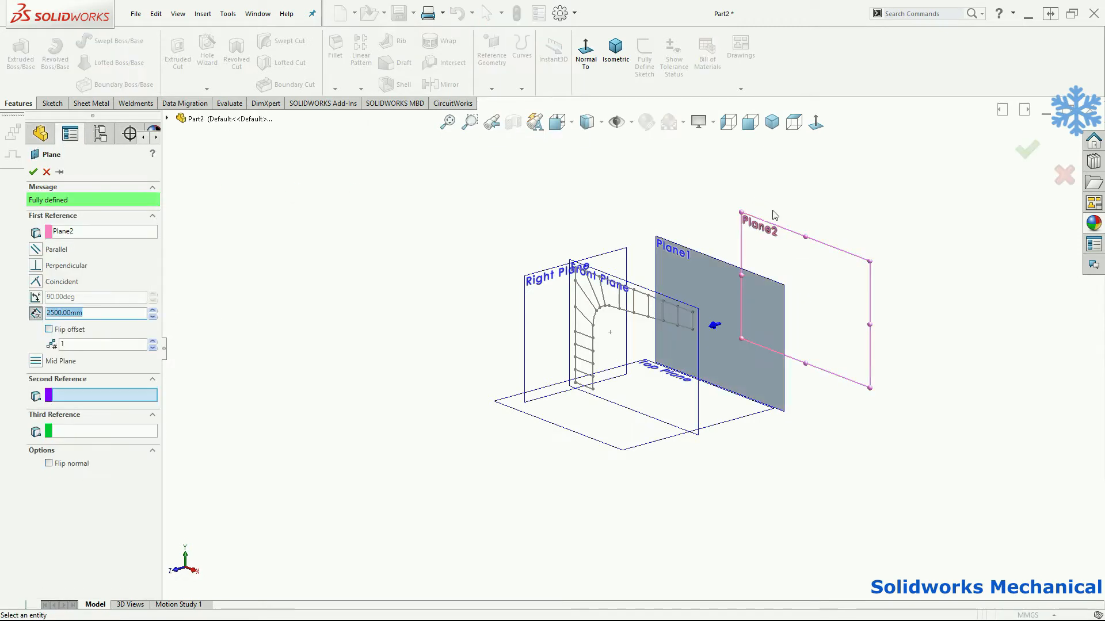
pyautogui.click(740, 229)
pyautogui.click(72, 330)
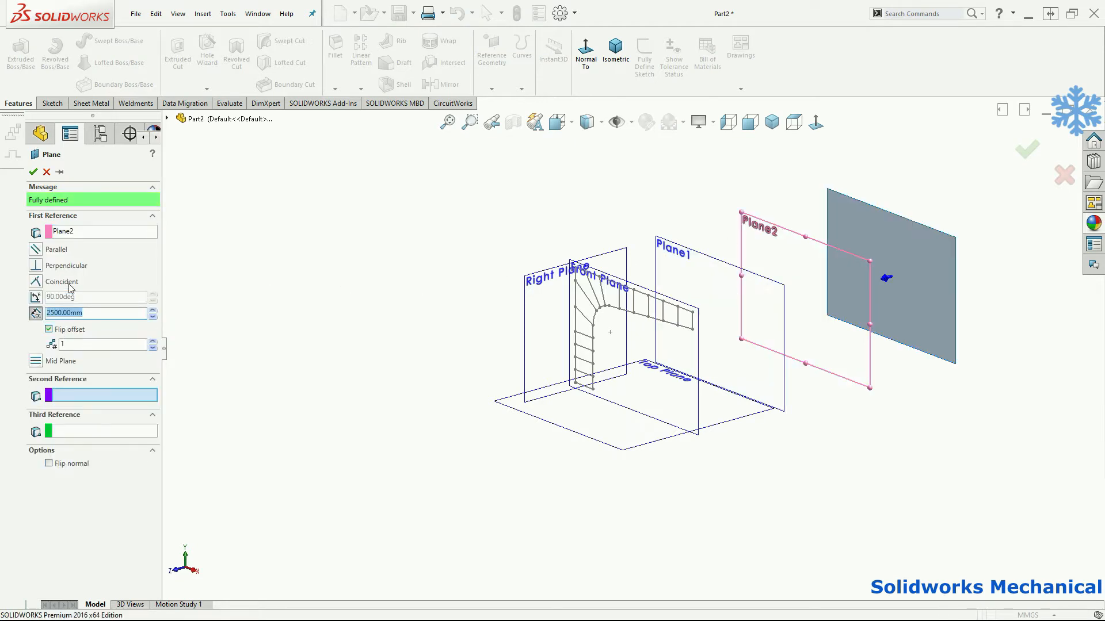
pyautogui.click(33, 173)
# Measure the normal distance between the Front Plane and Plane3
pyautogui.click(52, 102)
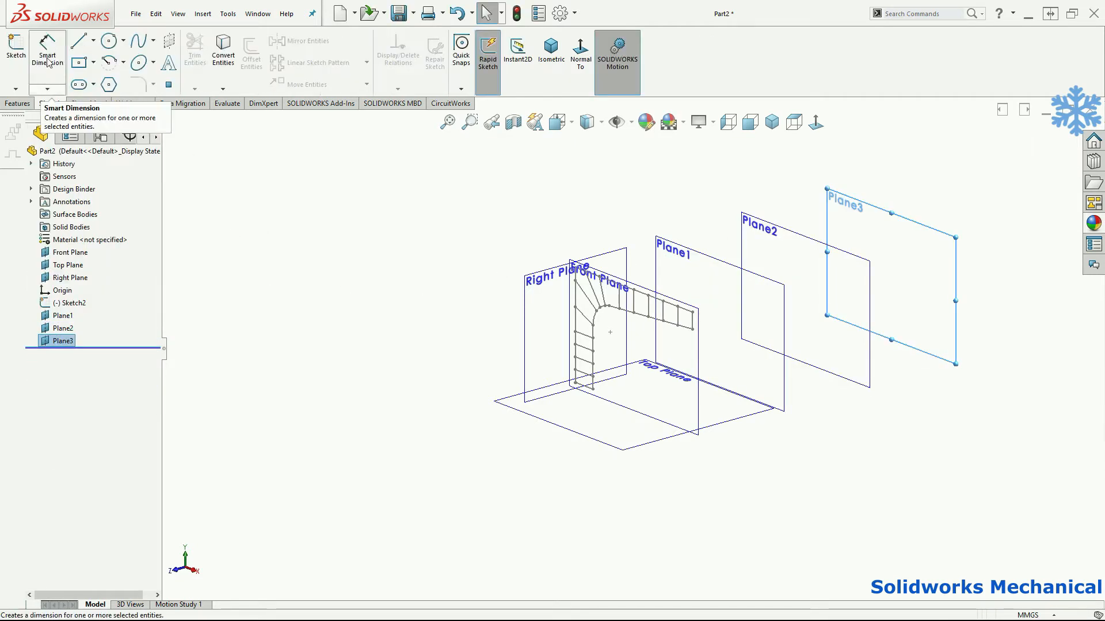
pyautogui.click(47, 50)
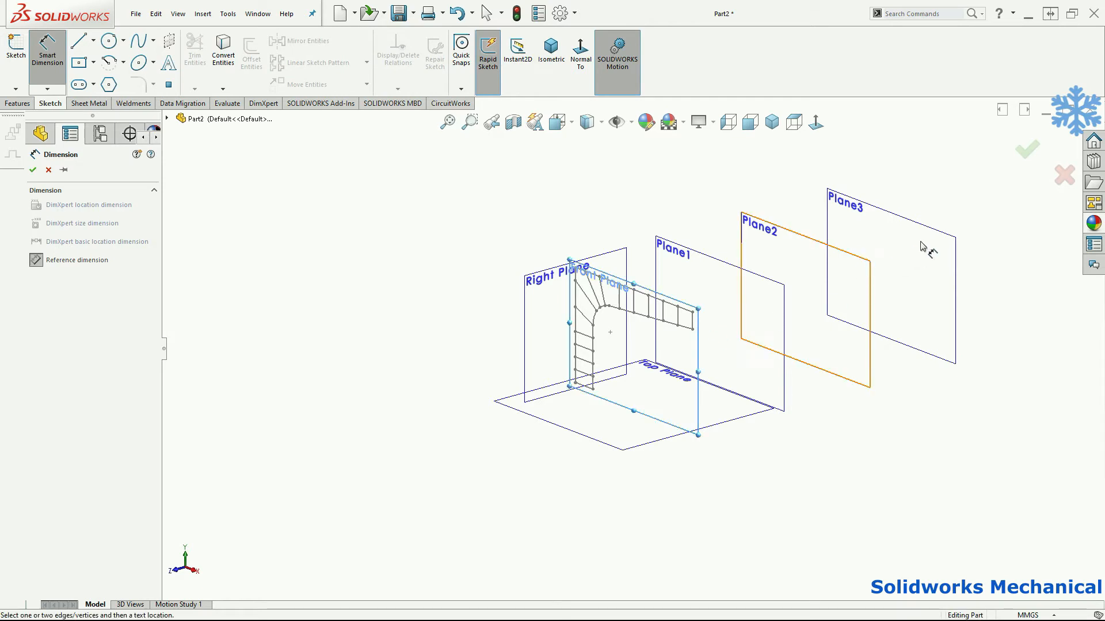
pyautogui.press('Escape')
pyautogui.click(935, 231)
pyautogui.moveTo(818, 193)
pyautogui.mouseDown(button='middle')
pyautogui.moveTo(796, 188)
pyautogui.moveTo(827, 208)
pyautogui.mouseUp(button='middle')
pyautogui.press('Escape')
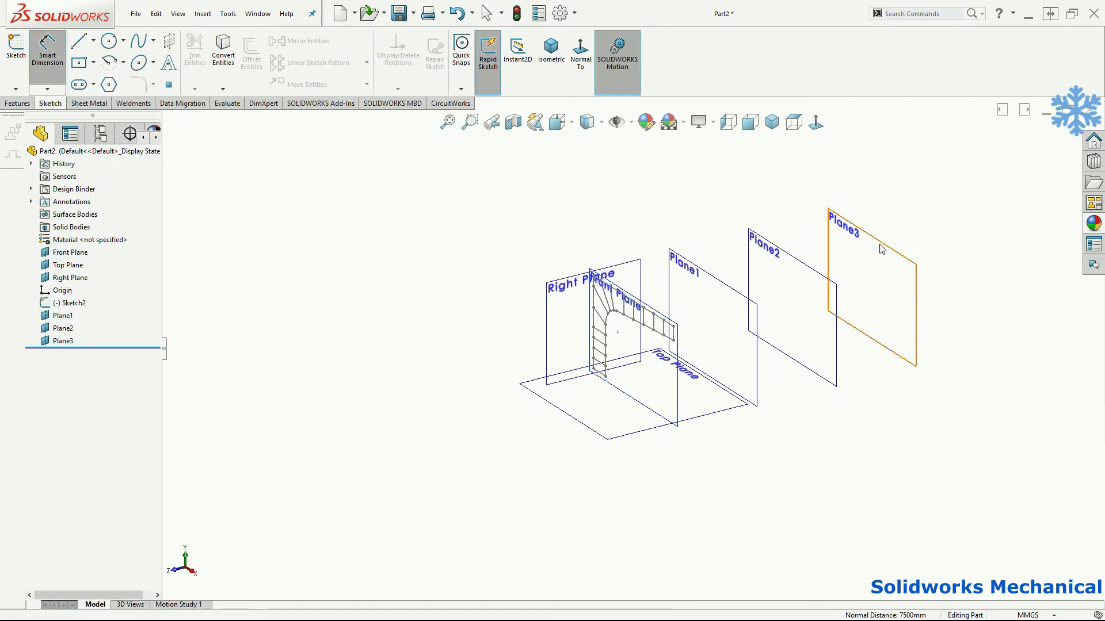
pyautogui.press('Escape')
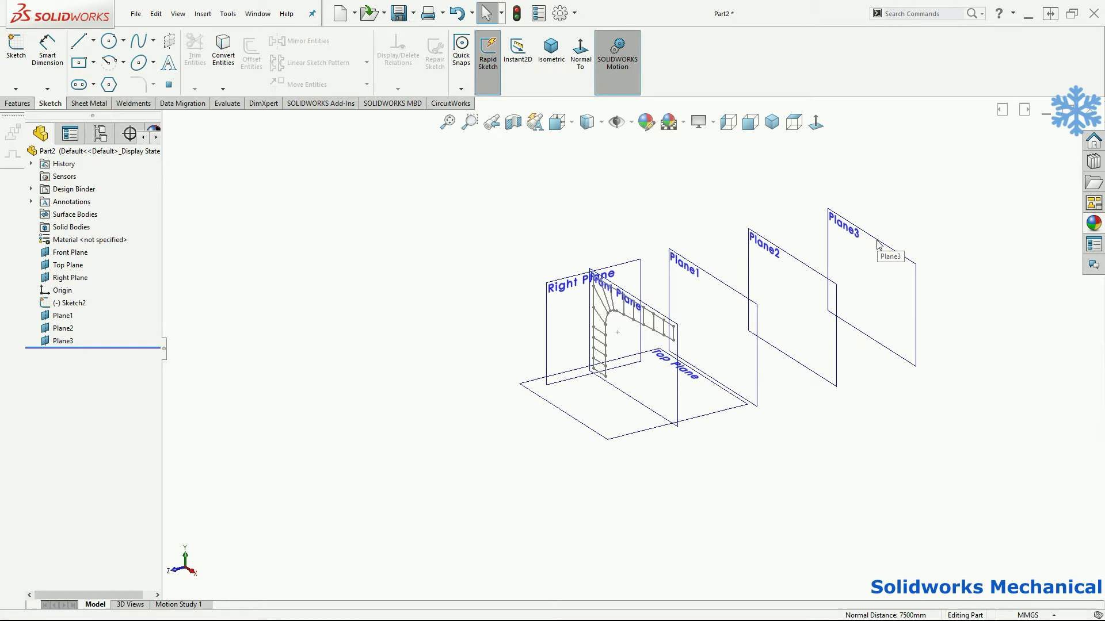
# Copy the canopy frame sketch (Sketch2) and paste it onto Plane1, Plane2 and Plane3
pyautogui.click(57, 304)
pyautogui.click(62, 275)
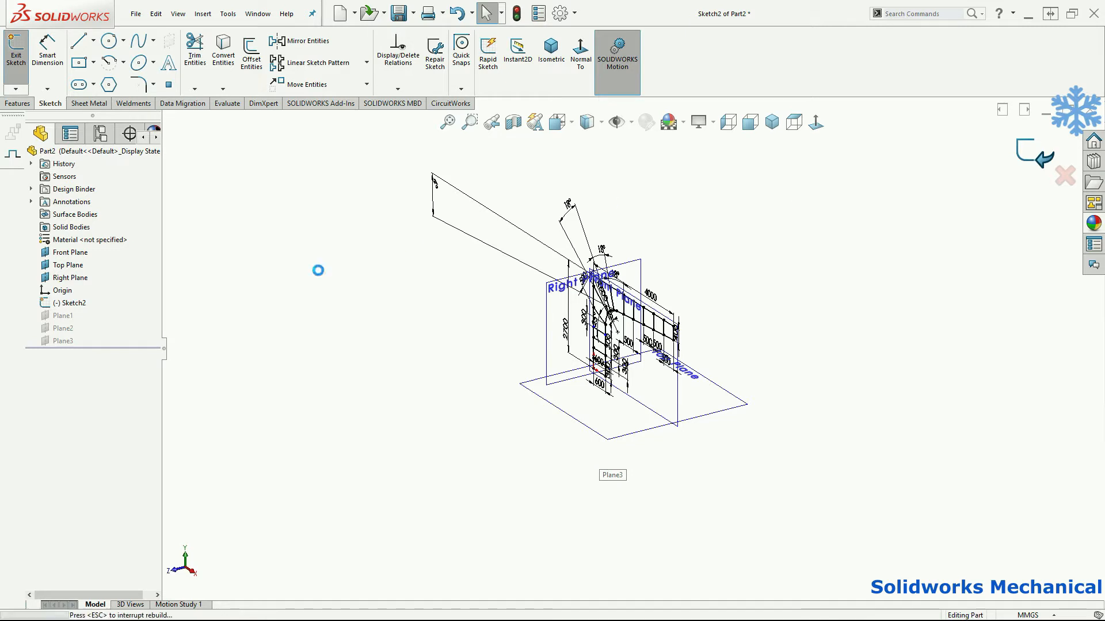
pyautogui.click(68, 303)
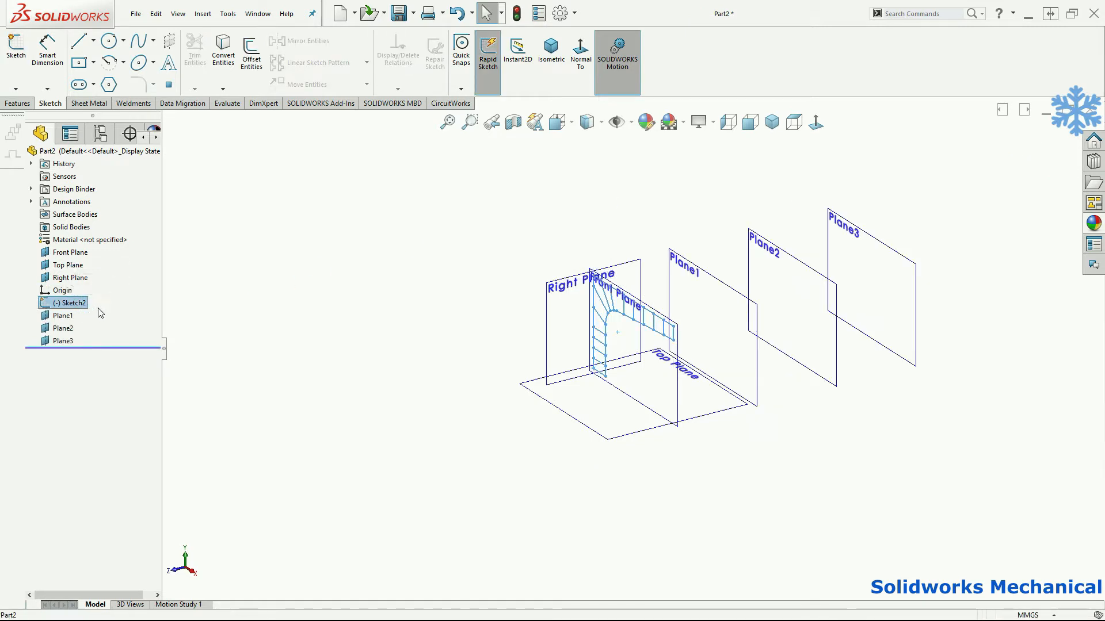
pyautogui.click(726, 280)
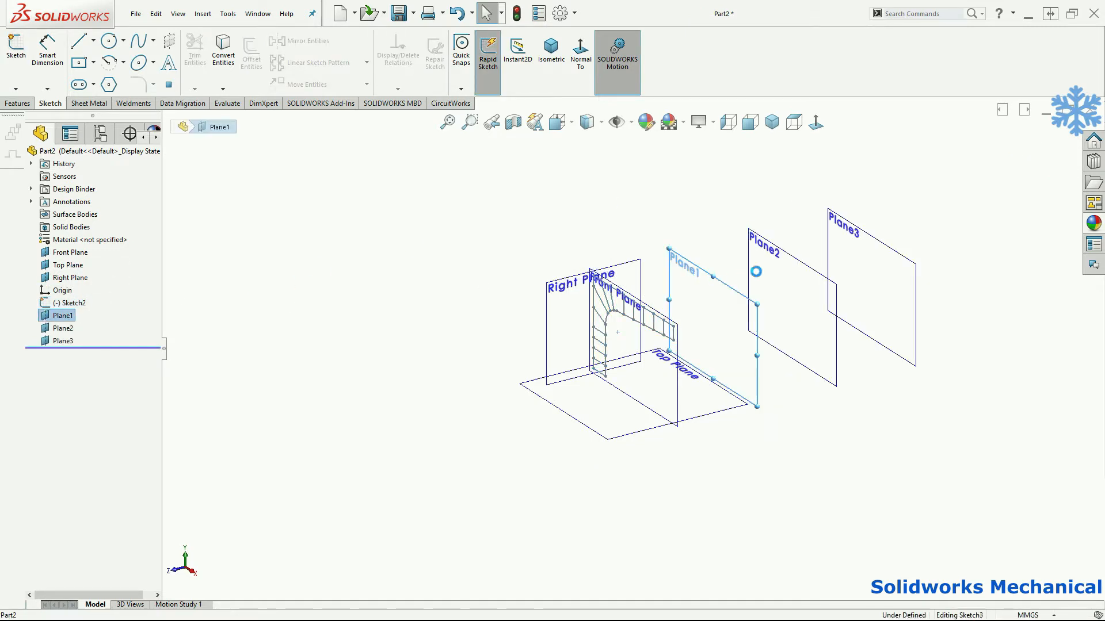
pyautogui.hotkey('ctrl', 'v')
pyautogui.click(777, 262)
pyautogui.hotkey('ctrl', 'v')
pyautogui.click(854, 239)
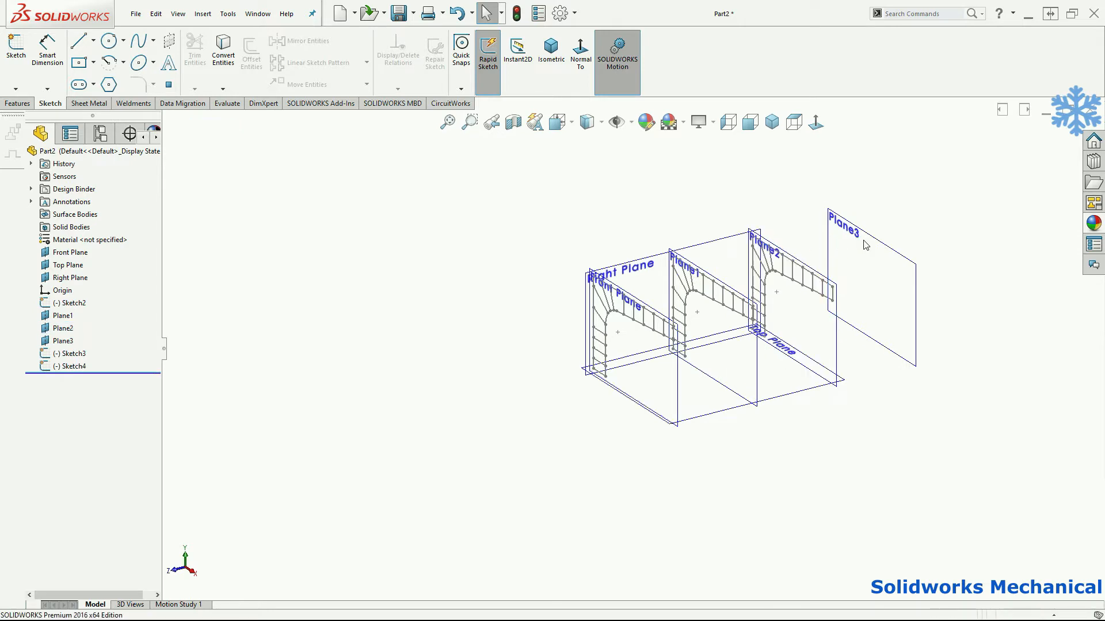
pyautogui.hotkey('ctrl', 'v')
# Edit the copied frame sketch on Plane1, attach the column's outer bottom corner to the origin and exit the sketch
pyautogui.moveTo(762, 322)
pyautogui.mouseDown(button='middle')
pyautogui.moveTo(776, 311)
pyautogui.moveTo(764, 313)
pyautogui.mouseUp(button='middle')
pyautogui.scroll(-6, 698, 296)
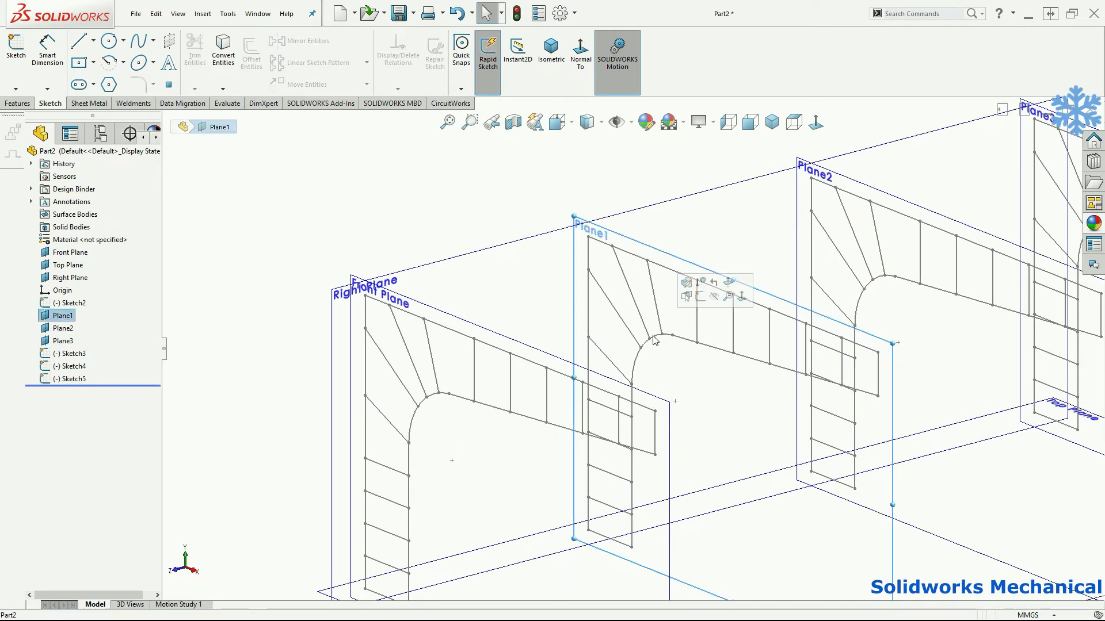
pyautogui.click(656, 335)
pyautogui.click(68, 354)
pyautogui.click(74, 318)
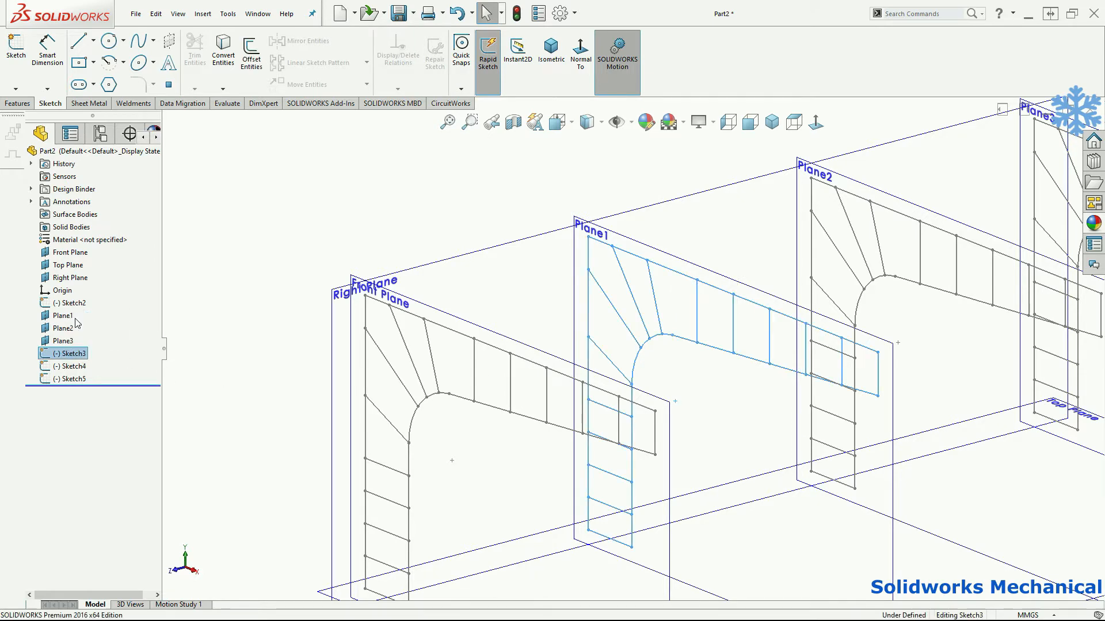
pyautogui.click(815, 123)
pyautogui.scroll(5, 562, 446)
pyautogui.scroll(-6, 742, 409)
pyautogui.scroll(-4, 750, 437)
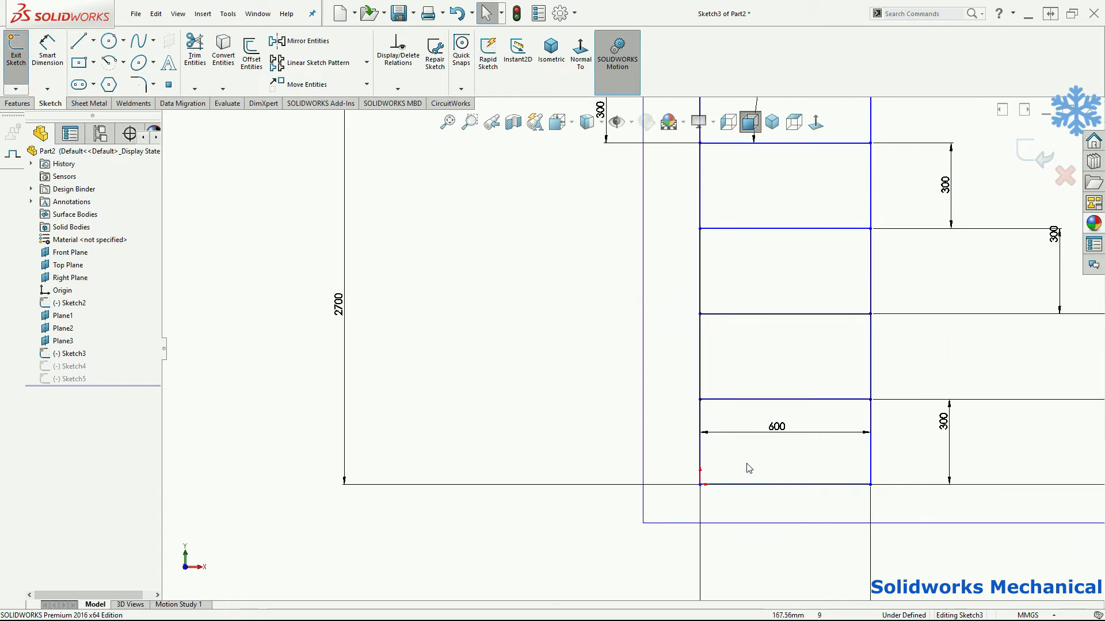
pyautogui.click(700, 486)
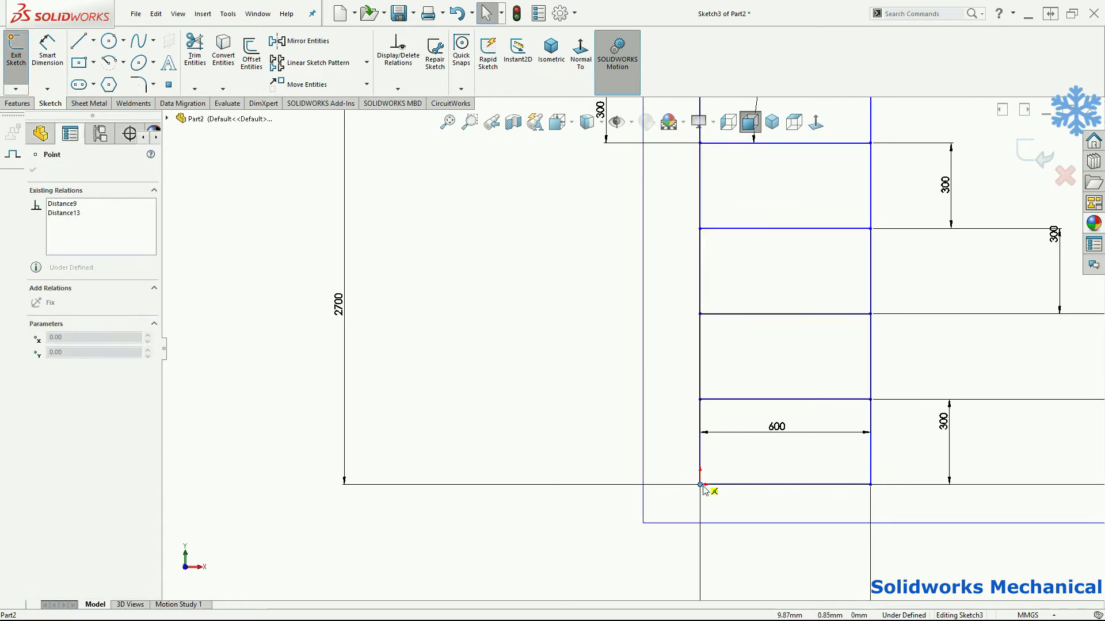
pyautogui.click(617, 527)
pyautogui.scroll(6, 695, 457)
pyautogui.click(1027, 152)
# Edit the copied frame sketch on Plane2, make the column's outer bottom corner coincident with the origin and exit the sketch
pyautogui.scroll(2, 888, 377)
pyautogui.moveTo(891, 381)
pyautogui.mouseDown(button='middle')
pyautogui.moveTo(867, 392)
pyautogui.moveTo(846, 374)
pyautogui.mouseUp(button='middle')
pyautogui.click(759, 186)
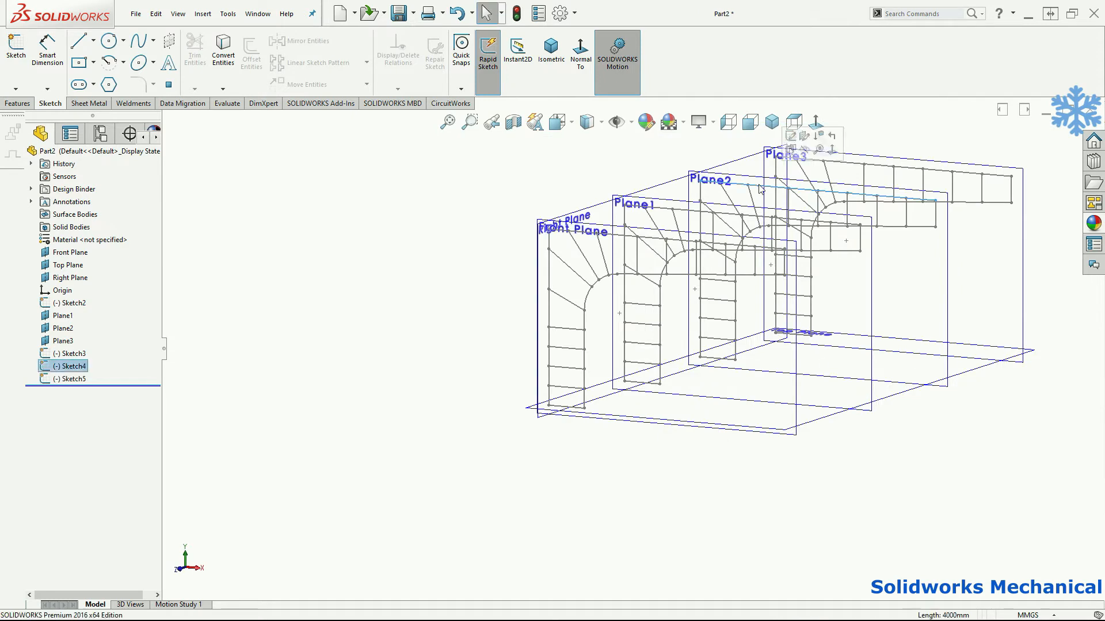
pyautogui.click(70, 367)
pyautogui.click(86, 334)
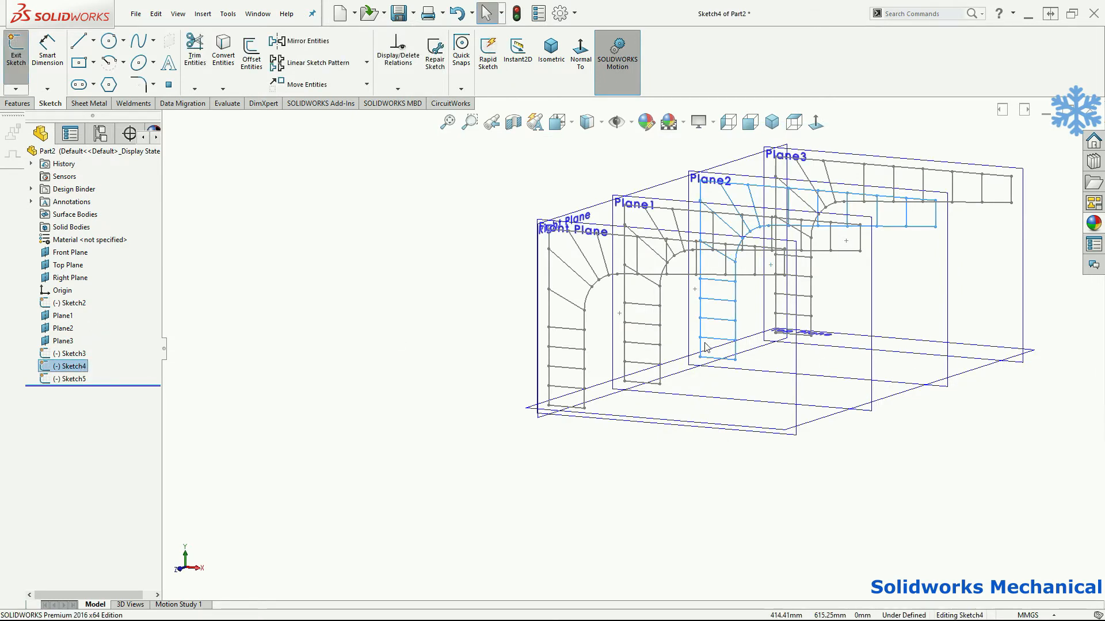
pyautogui.scroll(-6, 699, 328)
pyautogui.scroll(-2, 665, 422)
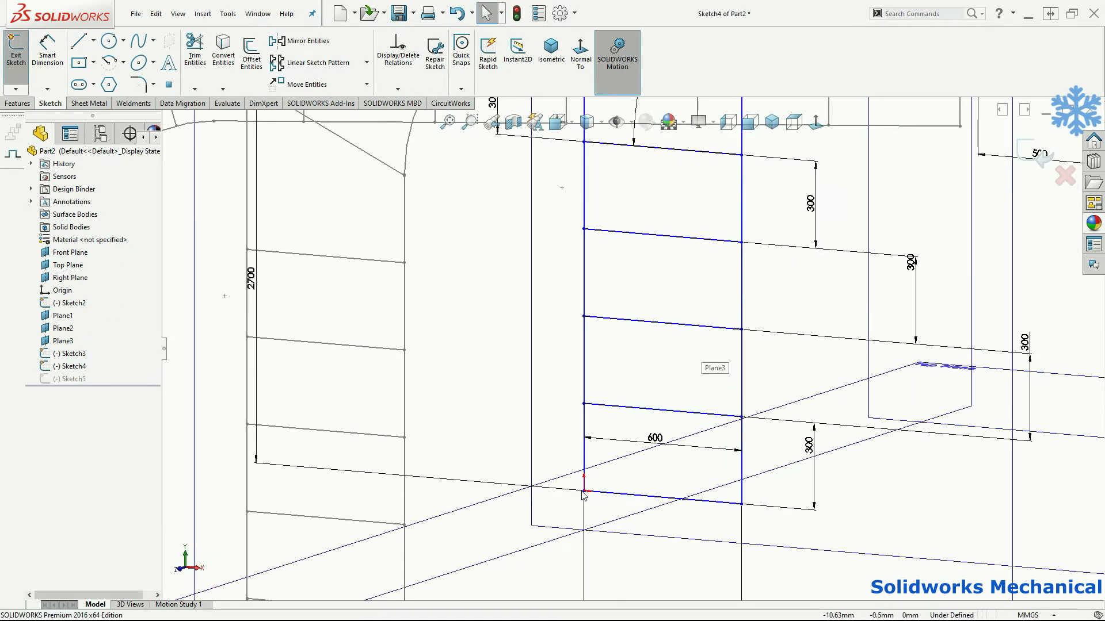
pyautogui.click(583, 493)
pyautogui.scroll(3, 610, 477)
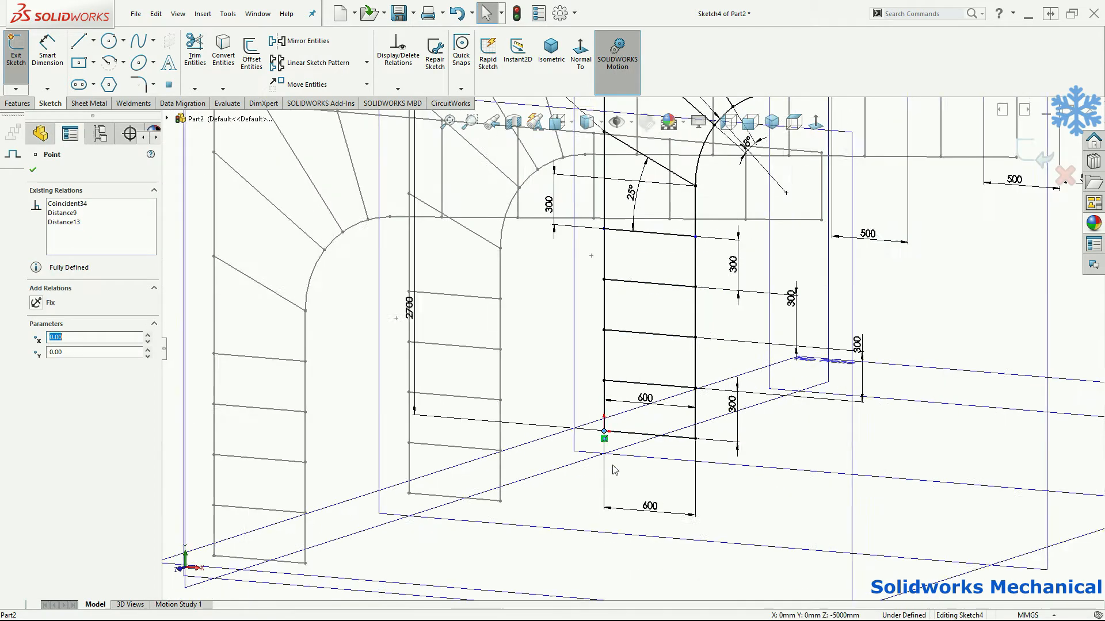
pyautogui.scroll(3, 614, 470)
pyautogui.click(1018, 143)
# Edit the copied frame sketch on Plane3, make the column's outer bottom corner coincident with the origin and exit the sketch
pyautogui.scroll(5, 763, 321)
pyautogui.scroll(-5, 726, 290)
pyautogui.scroll(2, 696, 250)
pyautogui.moveTo(696, 250); pyautogui.dragTo(674, 217, button='middle')
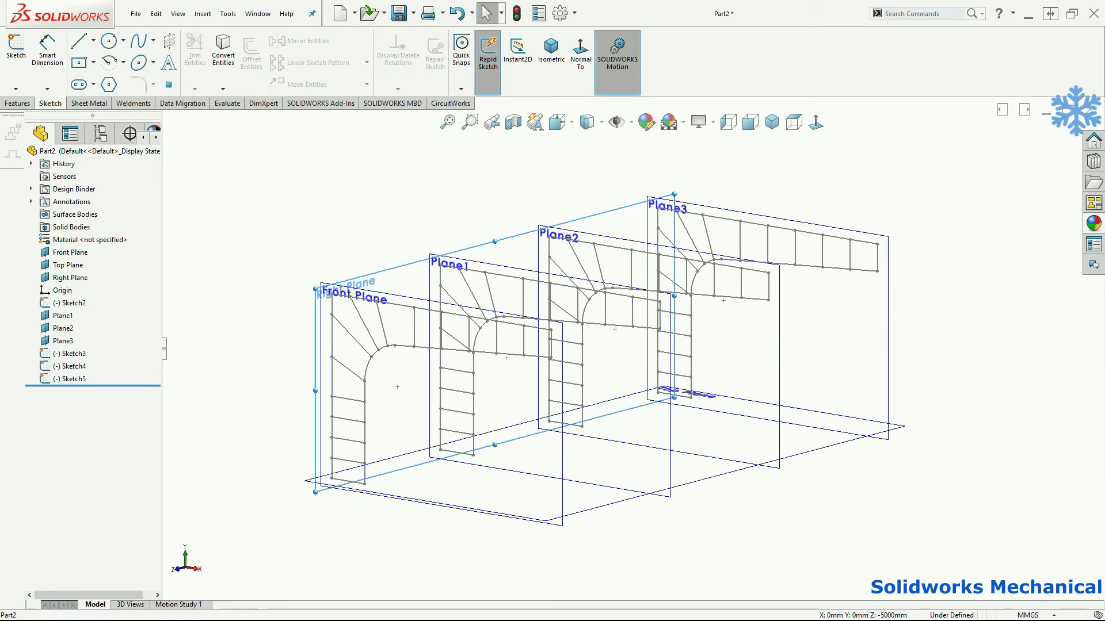
pyautogui.click(674, 217)
pyautogui.click(720, 210)
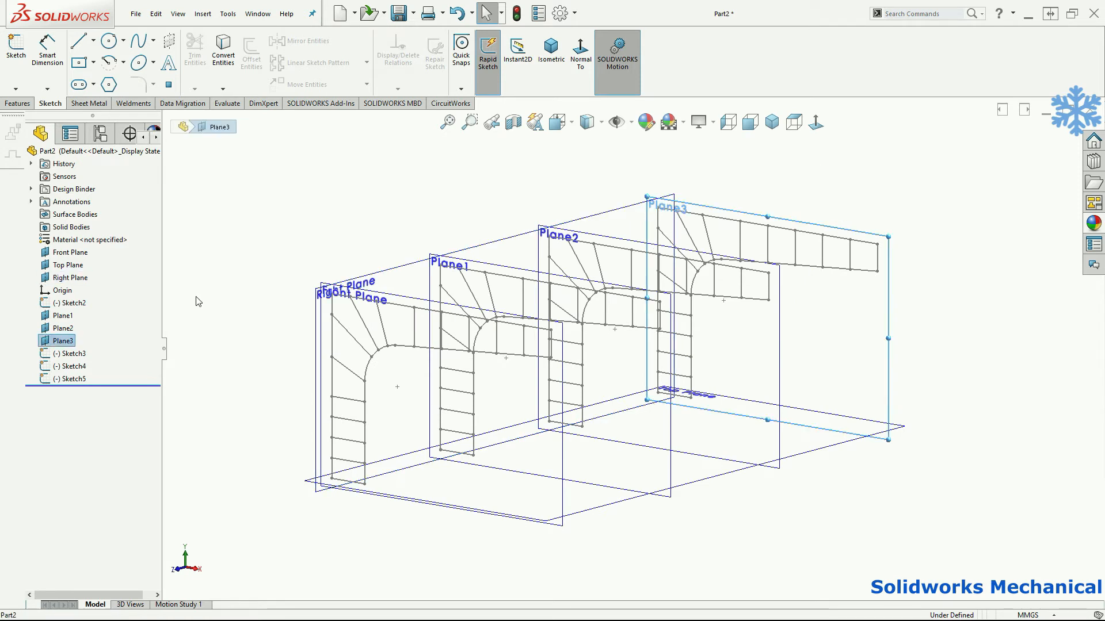
pyautogui.click(68, 378)
pyautogui.click(78, 347)
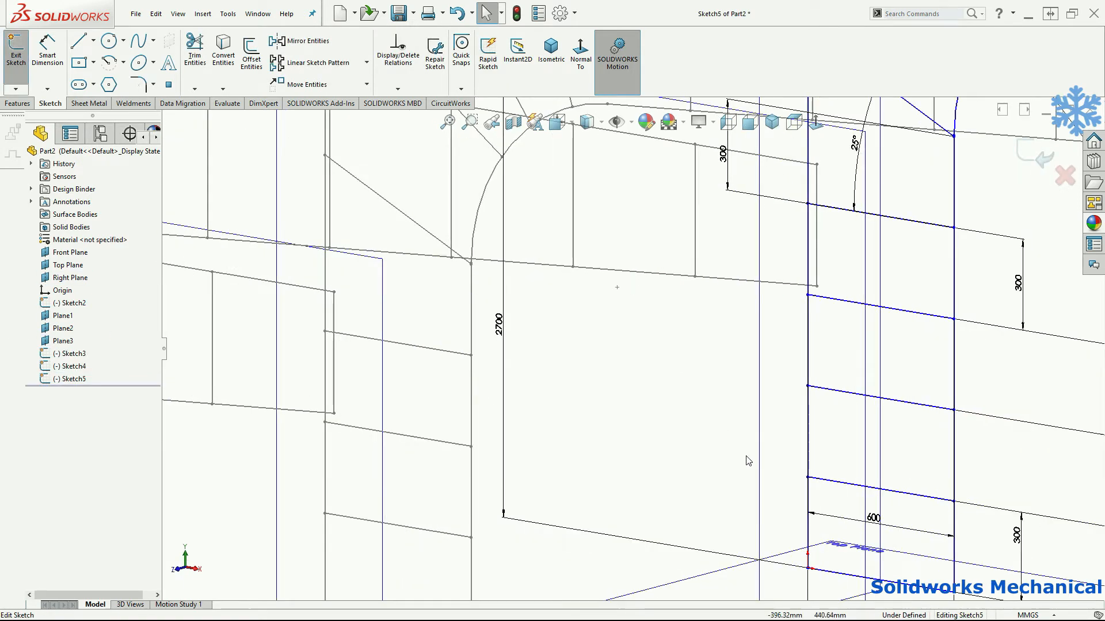
pyautogui.click(807, 568)
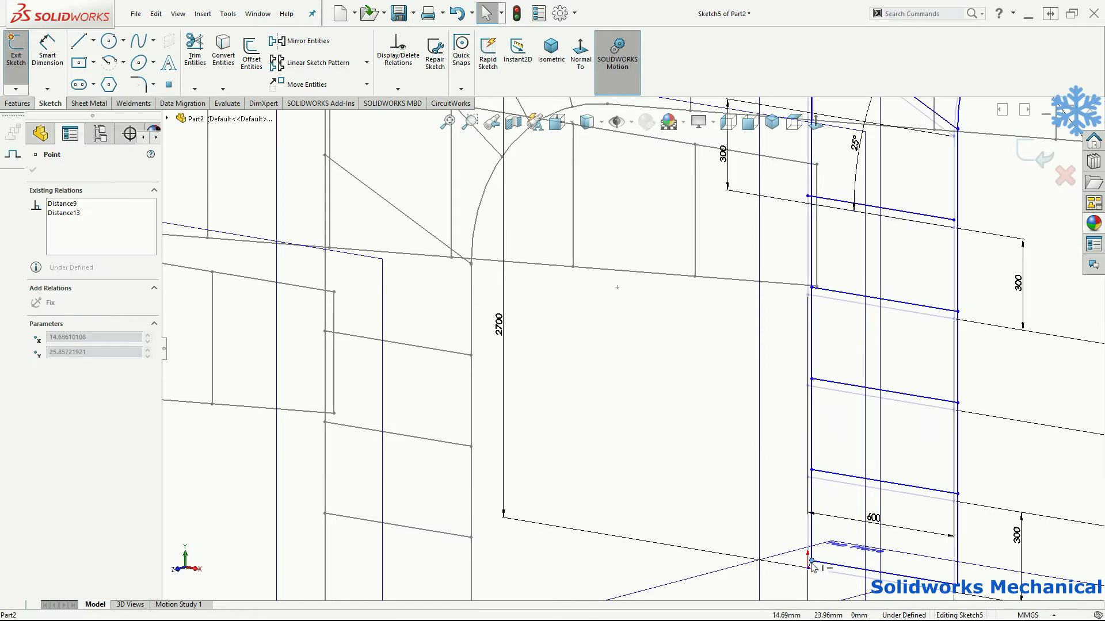
pyautogui.scroll(2, 629, 346)
pyautogui.scroll(3, 719, 415)
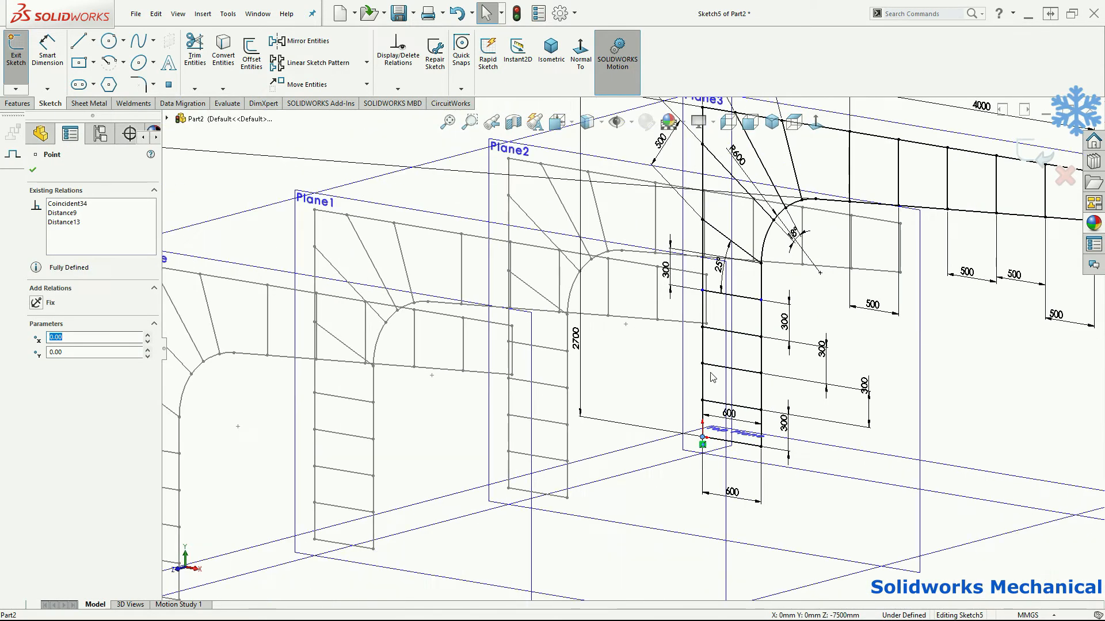
pyautogui.click(1023, 151)
# On the Right Plane, sketch a horizontal line joining the columns' top corners from the Front Plane frame to the Plane3 frame and exit the sketch
pyautogui.moveTo(925, 374)
pyautogui.mouseDown(button='middle')
pyautogui.moveTo(824, 444)
pyautogui.moveTo(685, 443)
pyautogui.mouseUp(button='middle')
pyautogui.click(552, 264)
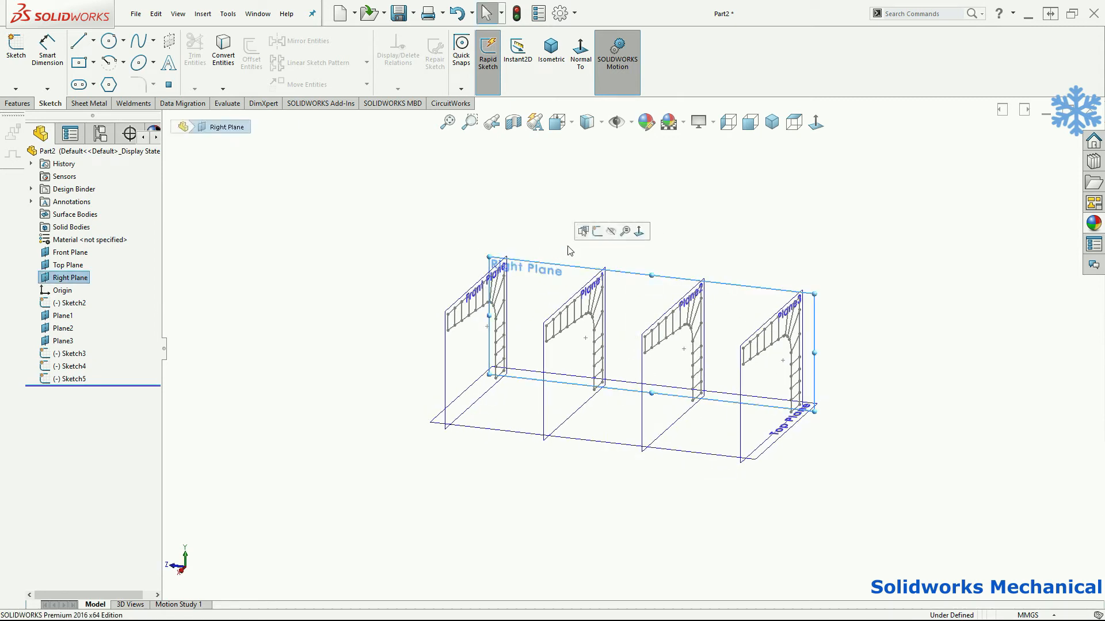
pyautogui.click(589, 231)
pyautogui.click(823, 127)
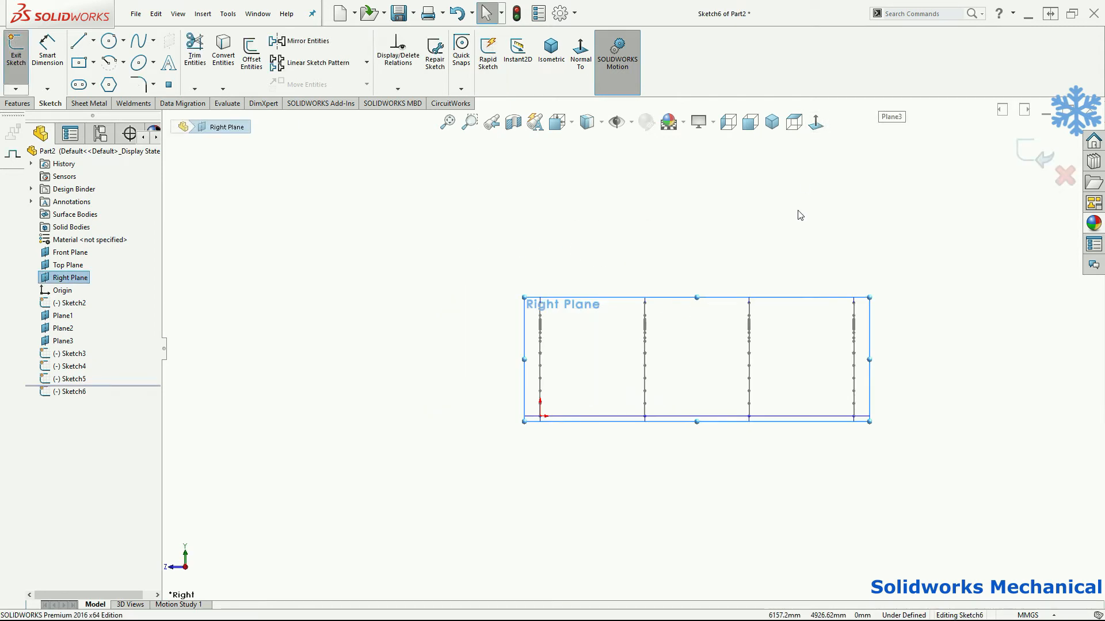
pyautogui.press('l')
pyautogui.scroll(-4, 446, 292)
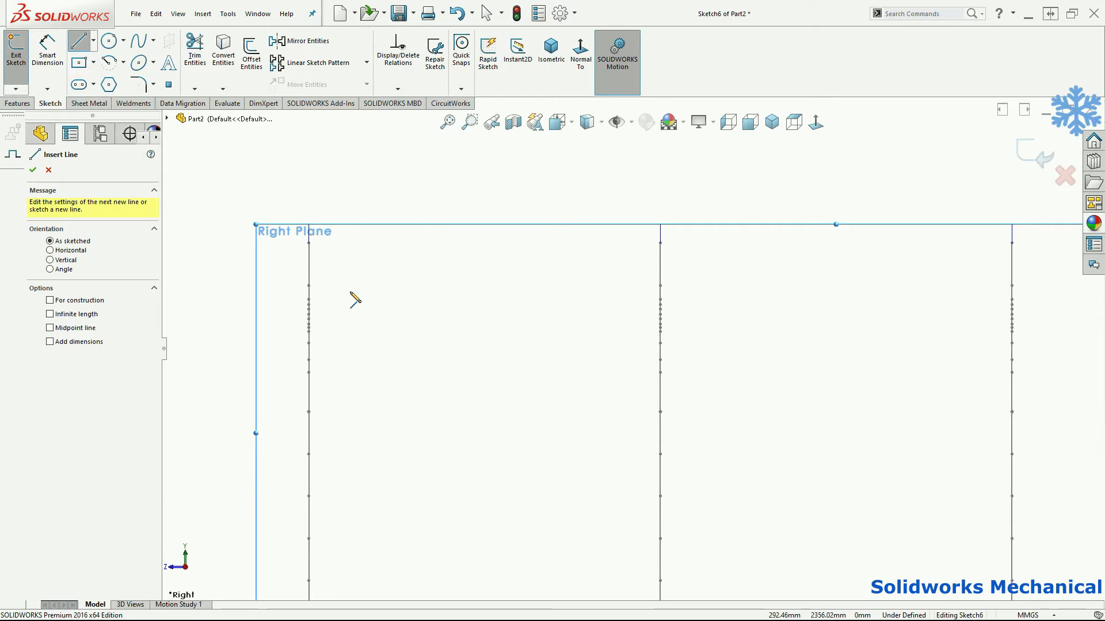
pyautogui.moveTo(353, 294); pyautogui.dragTo(341, 301, button='middle')
pyautogui.click(341, 229)
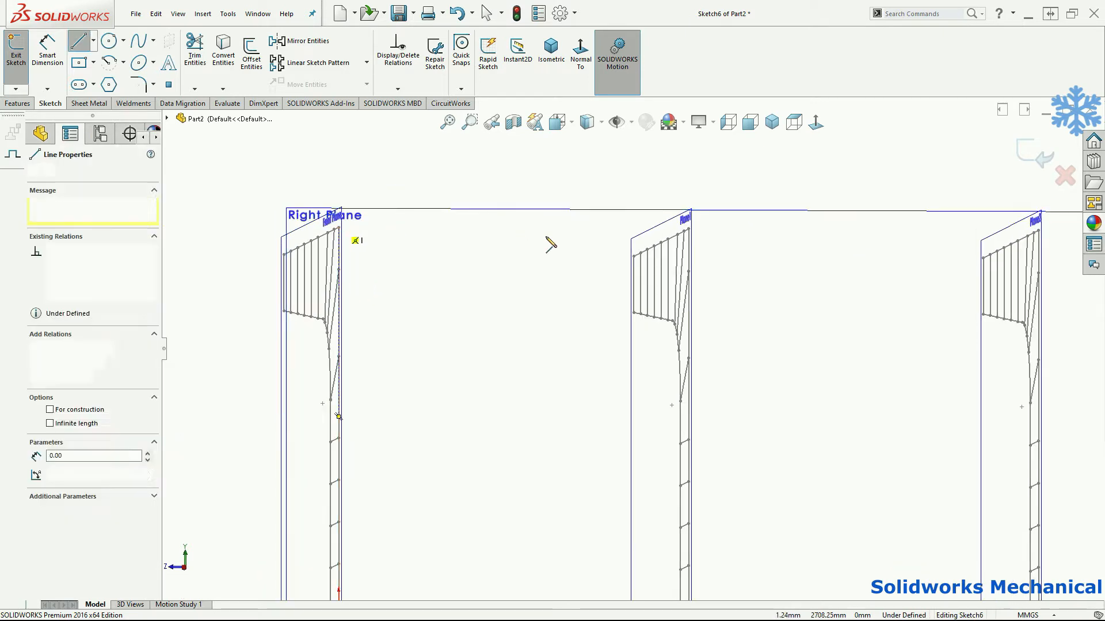
pyautogui.click(690, 232)
pyautogui.scroll(4, 695, 237)
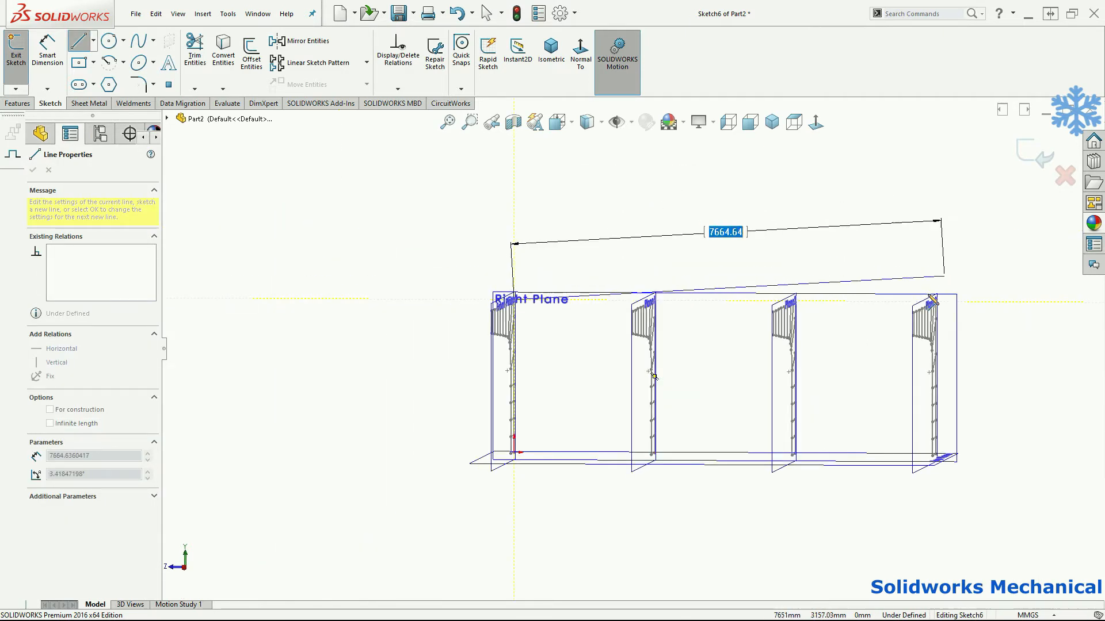
pyautogui.moveTo(933, 300); pyautogui.dragTo(957, 309, button='middle')
pyautogui.scroll(-5, 898, 293)
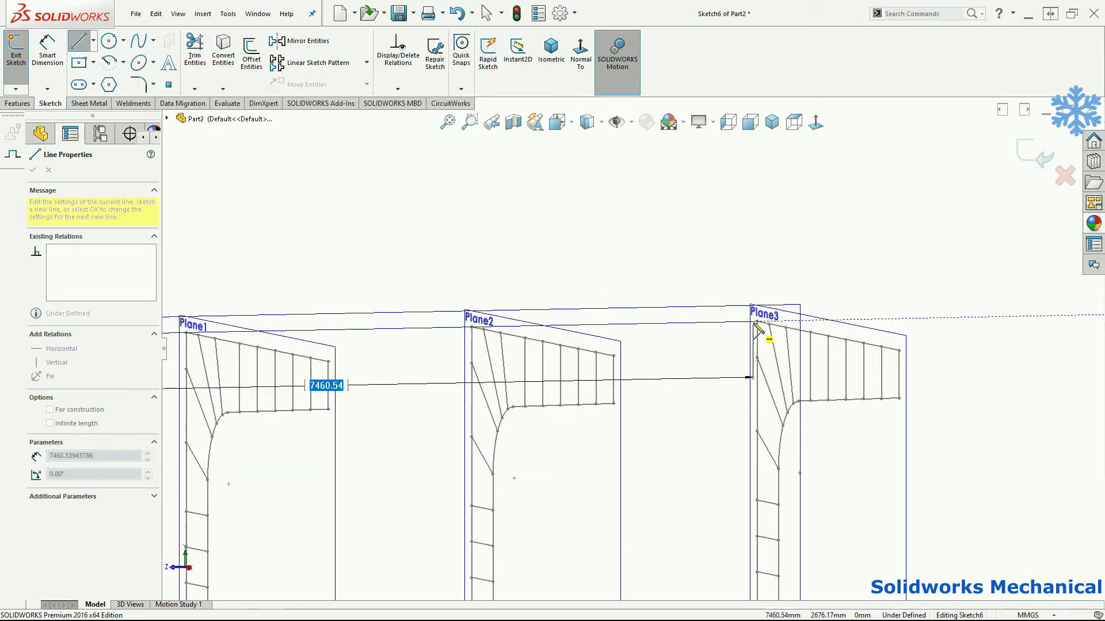
pyautogui.click(757, 322)
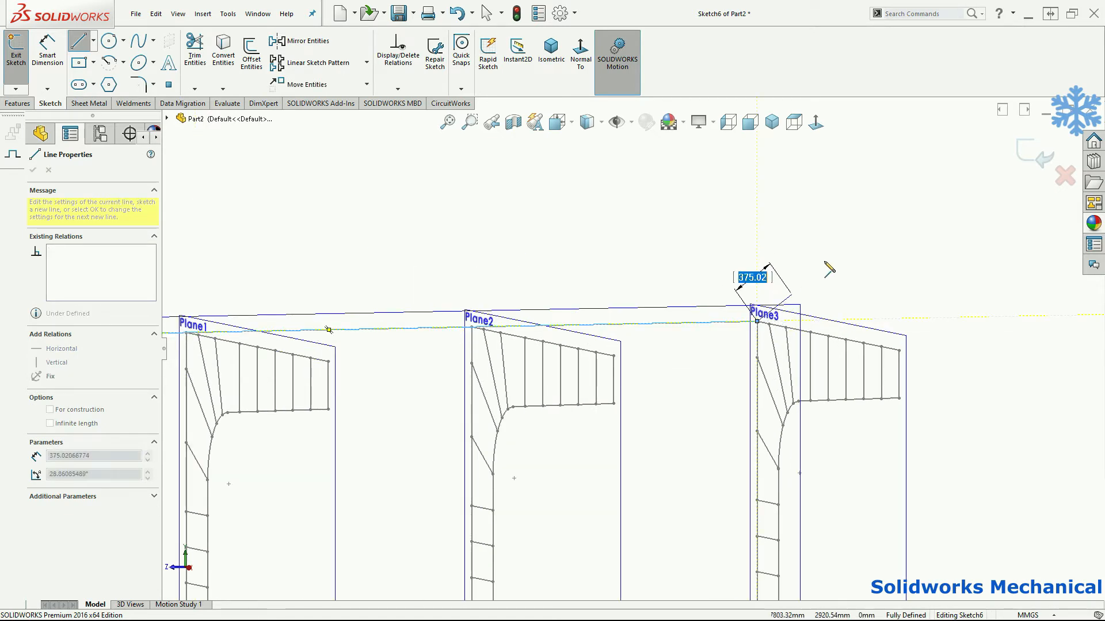
pyautogui.press('Escape')
pyautogui.scroll(2, 836, 322)
pyautogui.moveTo(838, 326); pyautogui.dragTo(656, 381, button='middle')
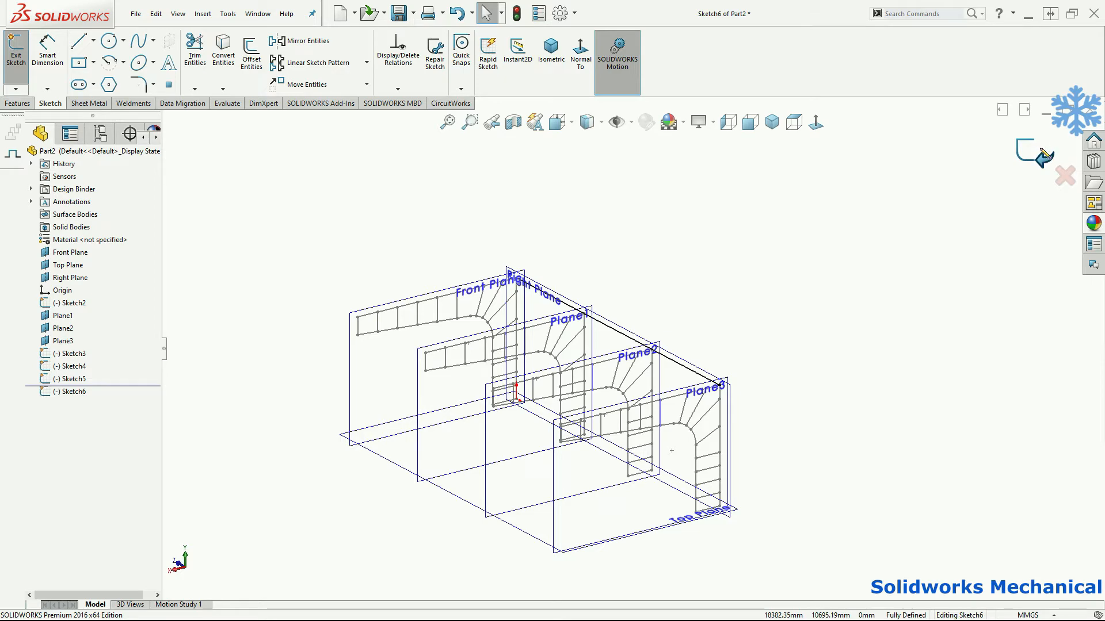
pyautogui.doubleClick(671, 313)
# Create a reference plane offset 1500 mm from the Right Plane, toward the canopy arms' free ends
pyautogui.moveTo(694, 302)
pyautogui.mouseDown(button='middle')
pyautogui.moveTo(821, 303)
pyautogui.moveTo(846, 315)
pyautogui.mouseUp(button='middle')
pyautogui.click(70, 277)
pyautogui.click(18, 104)
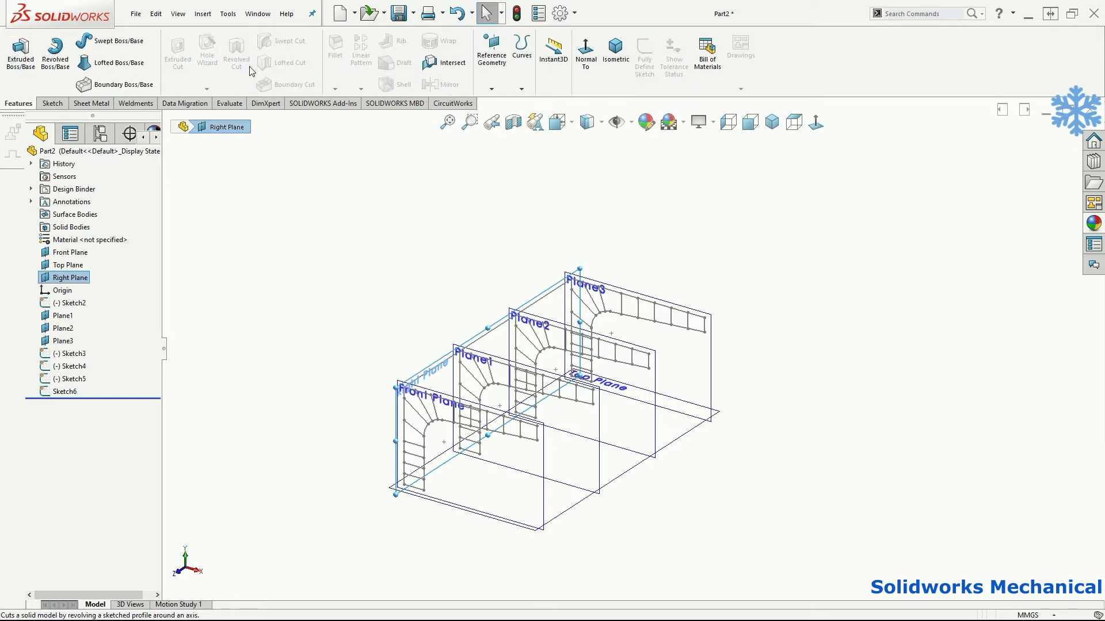
pyautogui.click(492, 89)
pyautogui.click(500, 102)
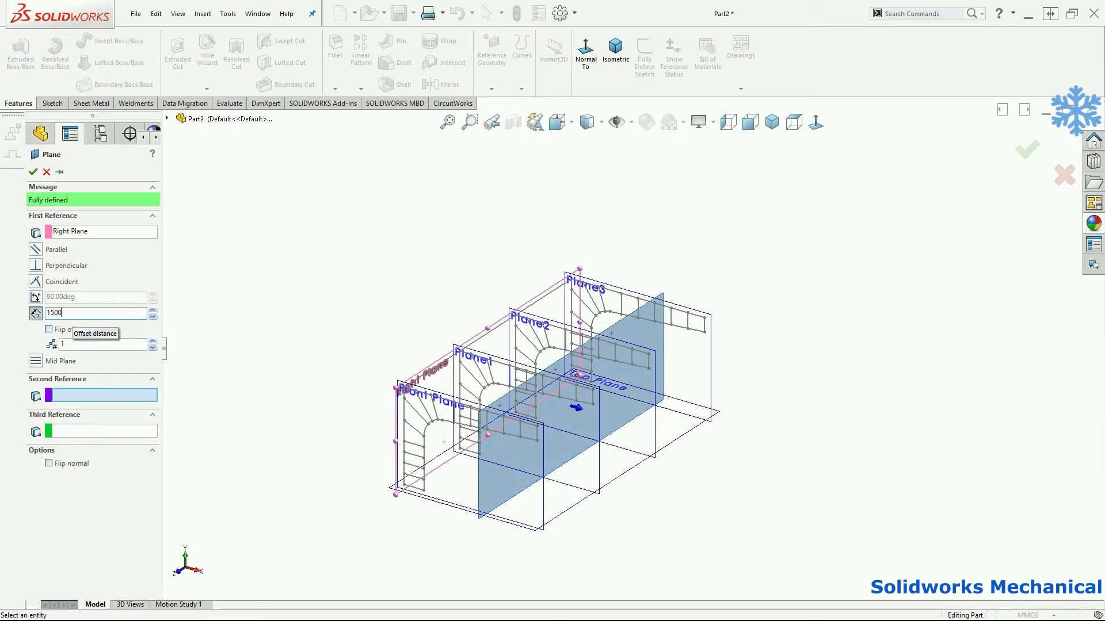
pyautogui.click(1023, 147)
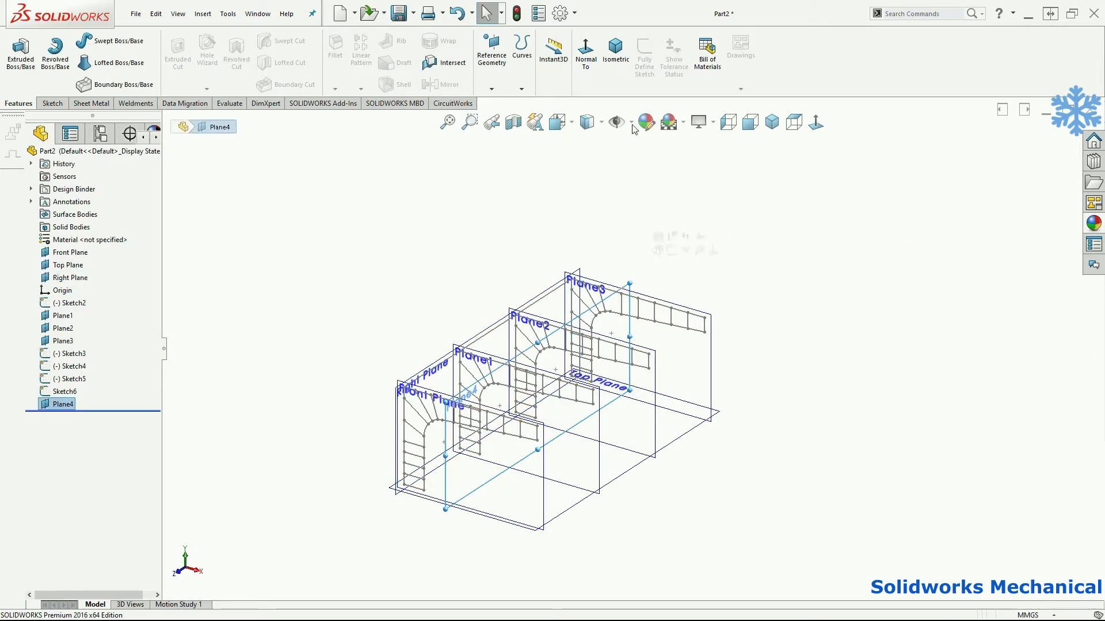
# Create a reference plane offset 1500 mm from Plane4, toward the canopy arms' free ends
pyautogui.click(492, 88)
pyautogui.click(502, 104)
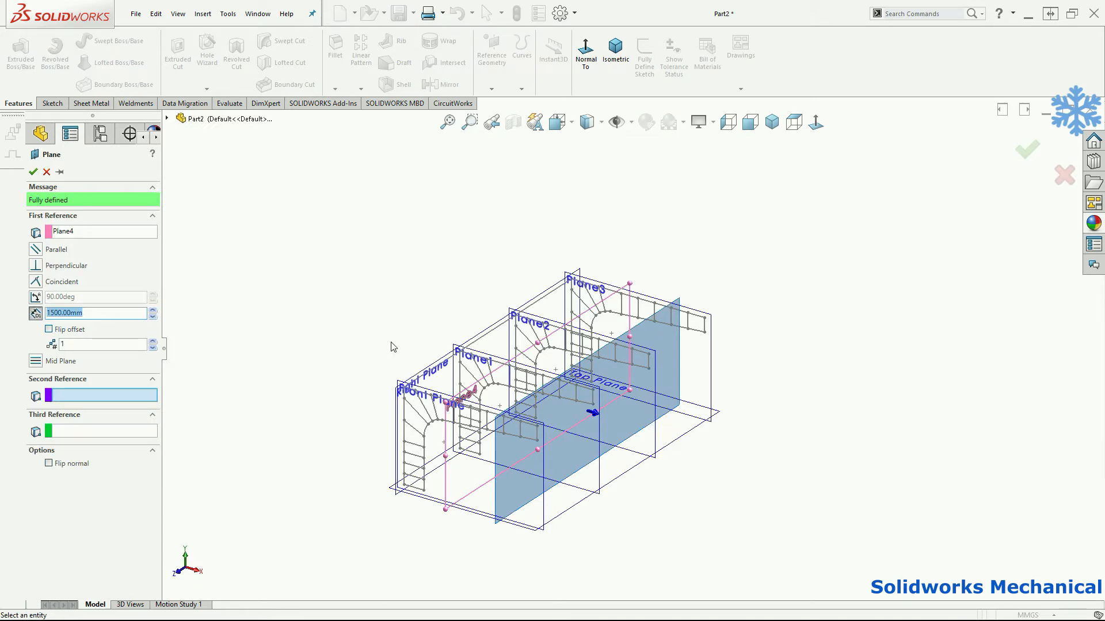
pyautogui.moveTo(338, 313); pyautogui.dragTo(437, 276, button='middle')
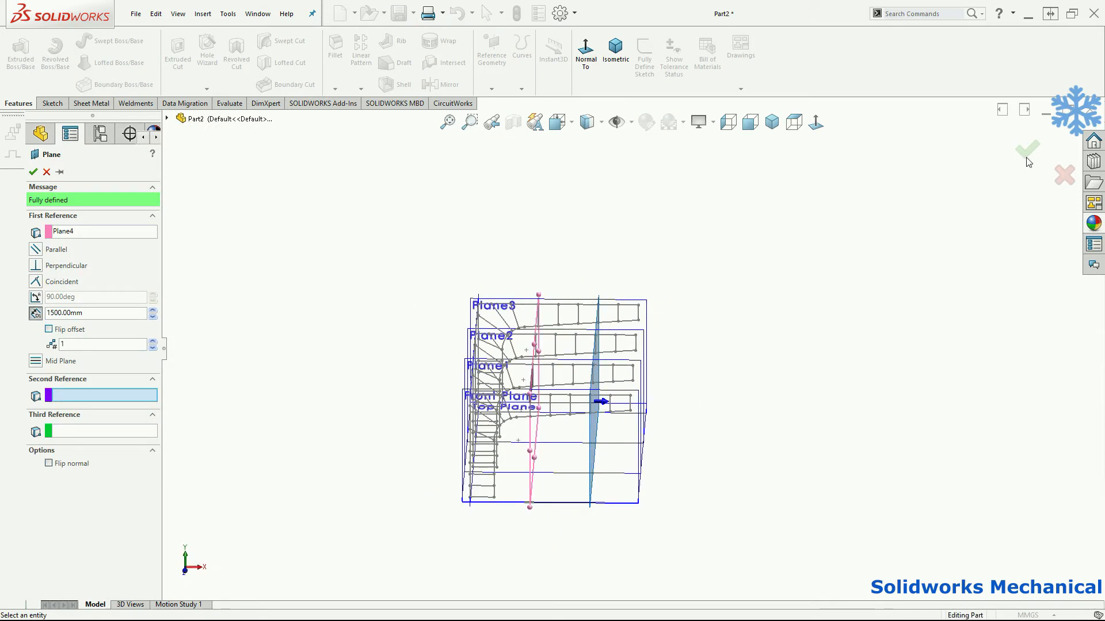
pyautogui.press('Return')
pyautogui.moveTo(636, 328); pyautogui.dragTo(602, 296, button='middle')
pyautogui.press('Escape')
# Copy the Right Plane's longitudinal line sketch onto Plane4 and Plane5
pyautogui.click(612, 302)
pyautogui.click(63, 390)
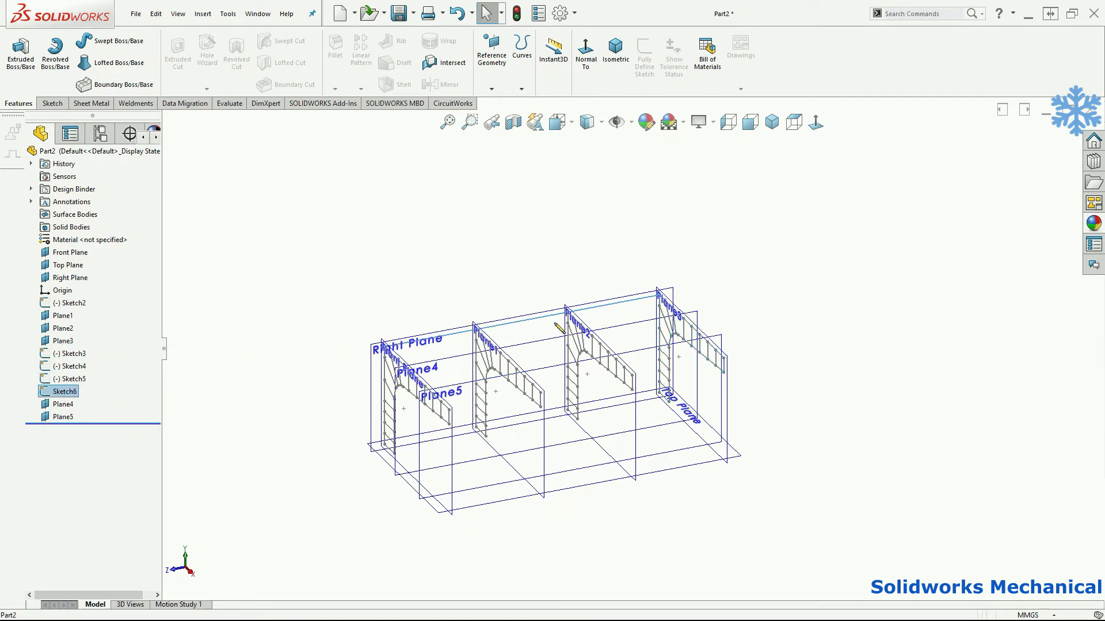
pyautogui.click(702, 302)
pyautogui.click(696, 315)
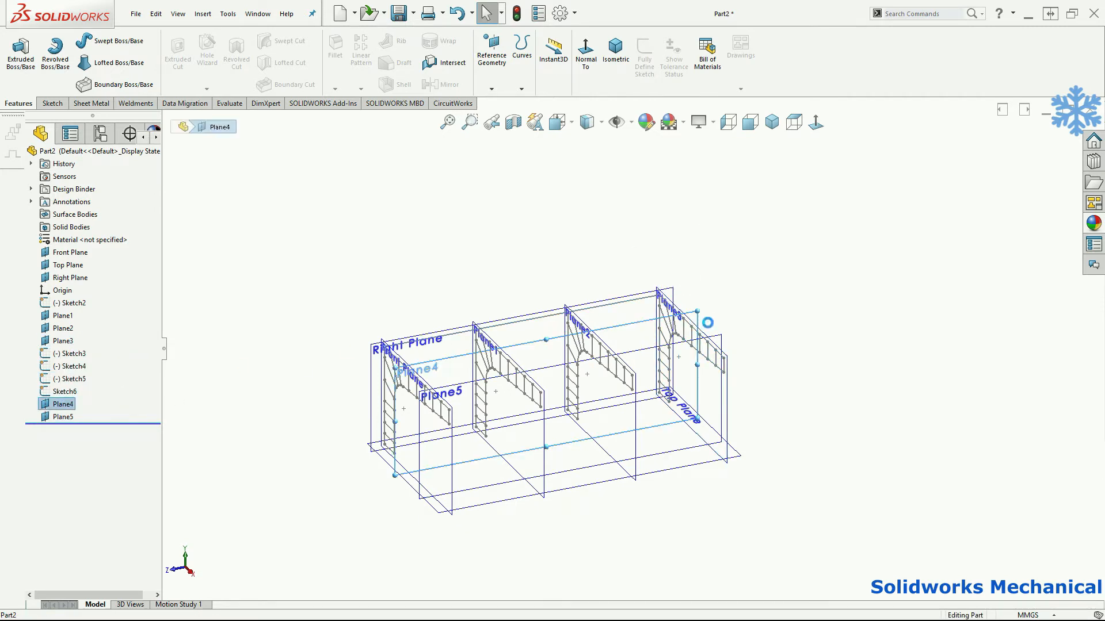
pyautogui.click(724, 341)
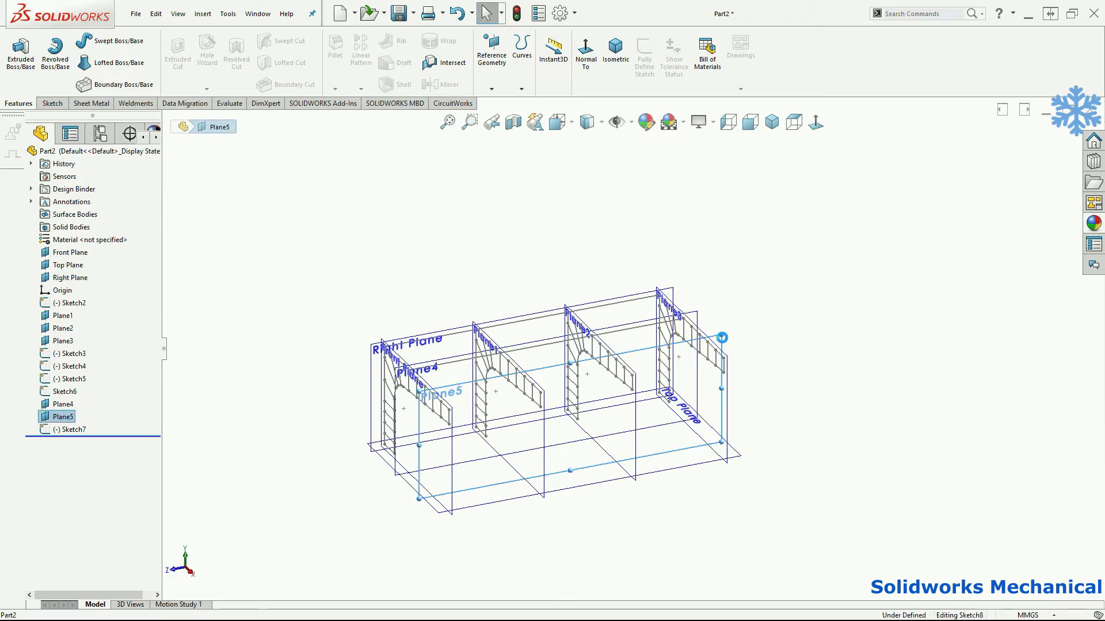
pyautogui.moveTo(796, 377); pyautogui.dragTo(547, 405, button='middle')
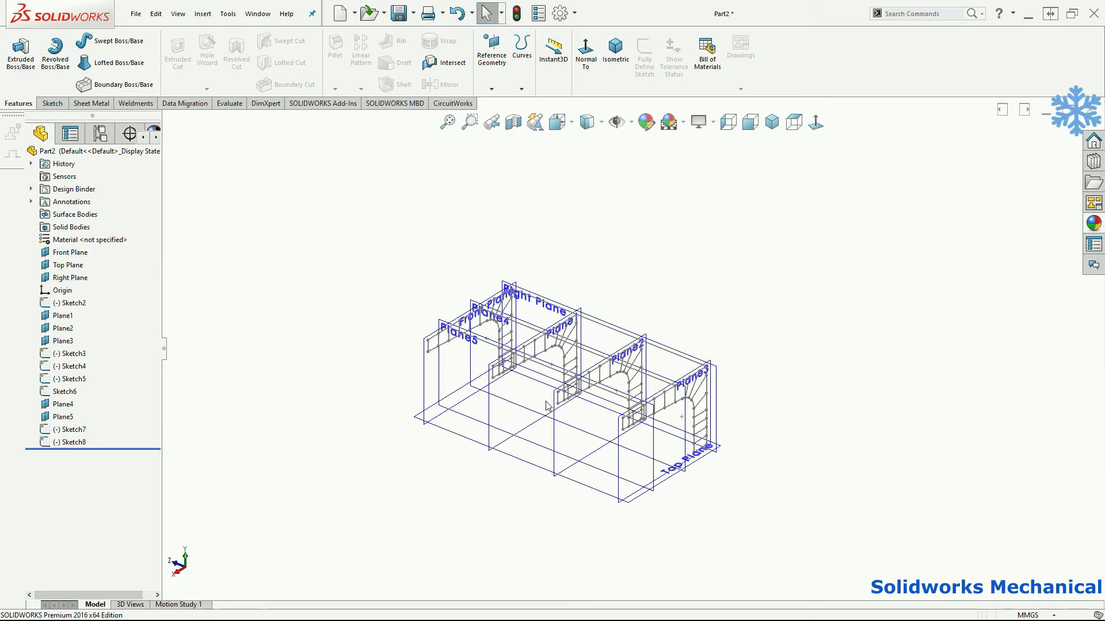
pyautogui.scroll(-5, 547, 405)
pyautogui.moveTo(767, 275)
pyautogui.mouseDown(button='middle')
pyautogui.moveTo(747, 216)
pyautogui.moveTo(762, 384)
pyautogui.moveTo(880, 350)
pyautogui.moveTo(907, 370)
pyautogui.moveTo(915, 298)
pyautogui.moveTo(915, 364)
pyautogui.moveTo(916, 345)
pyautogui.moveTo(880, 326)
pyautogui.moveTo(856, 335)
pyautogui.moveTo(503, 201)
pyautogui.mouseUp(button='middle')
pyautogui.click(525, 169)
pyautogui.click(571, 140)
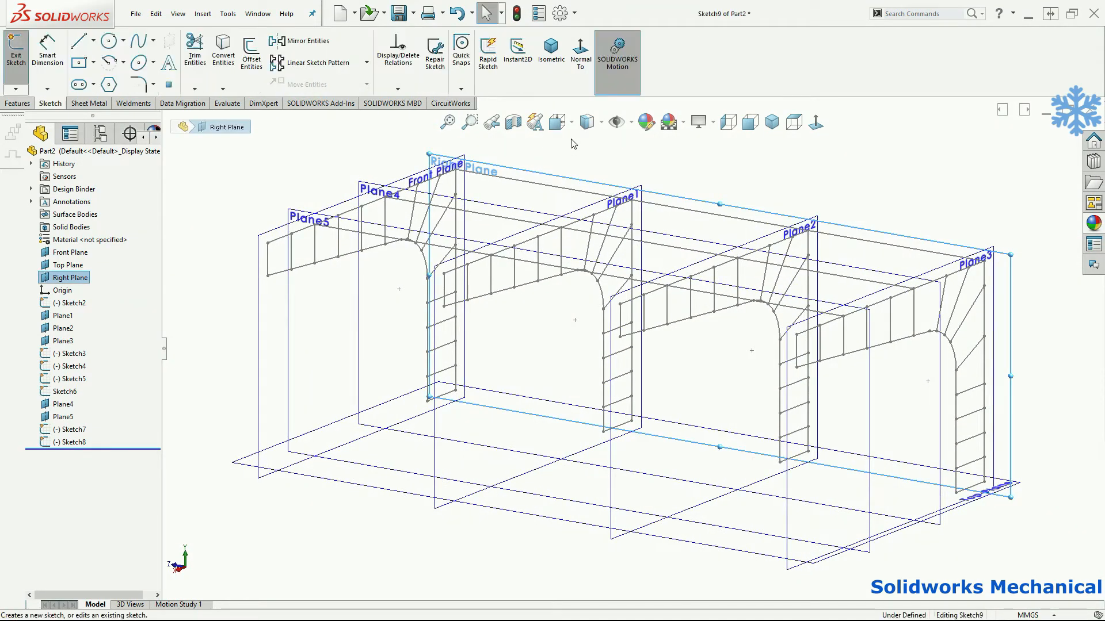
pyautogui.click(1040, 124)
# Open the Right Plane's longitudinal line sketch for editing
pyautogui.click(53, 393)
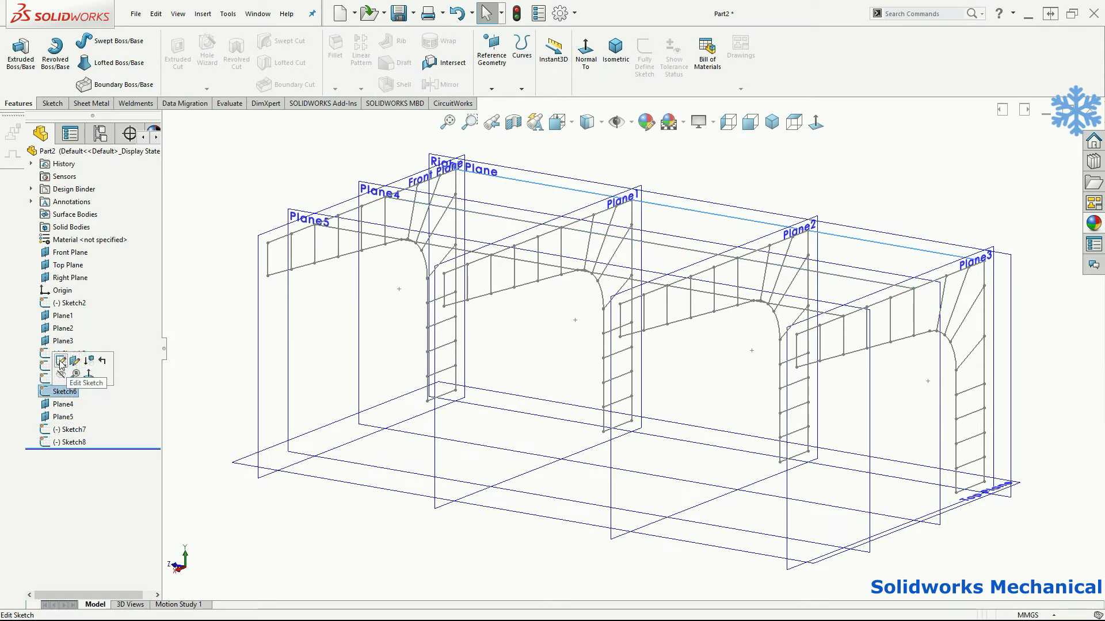
pyautogui.click(60, 363)
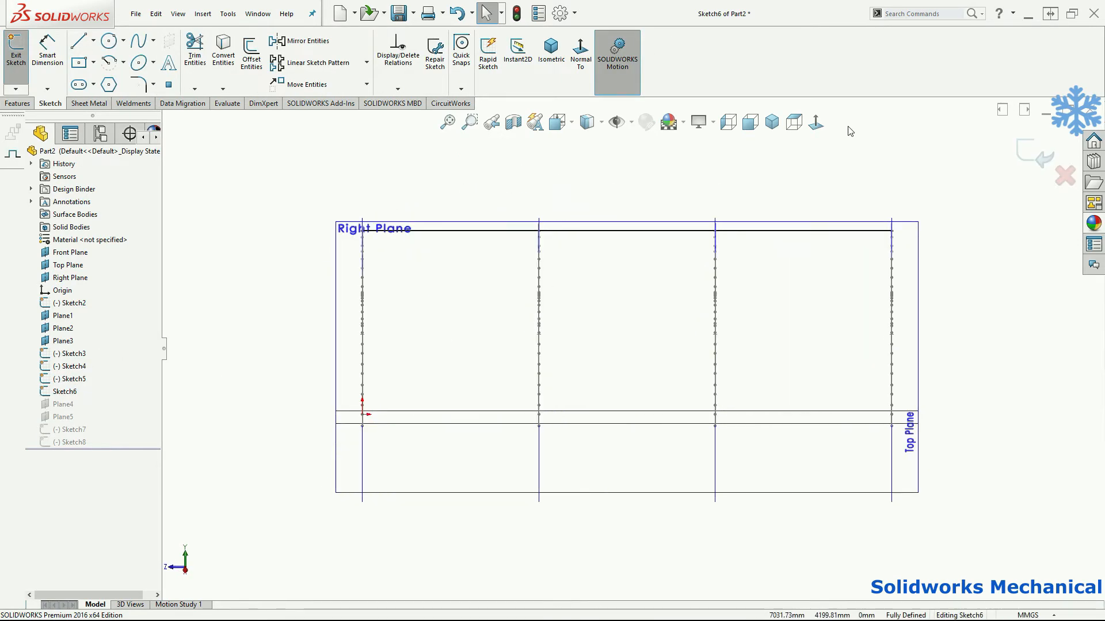
pyautogui.press('l')
pyautogui.scroll(-2, 386, 403)
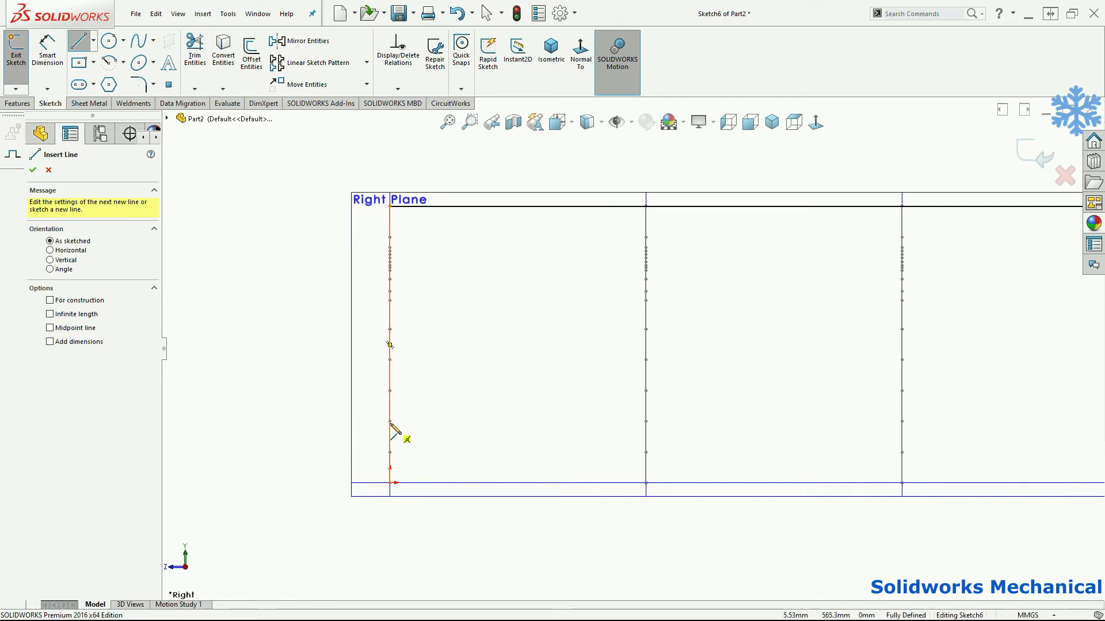
pyautogui.click(391, 413)
pyautogui.scroll(3, 929, 395)
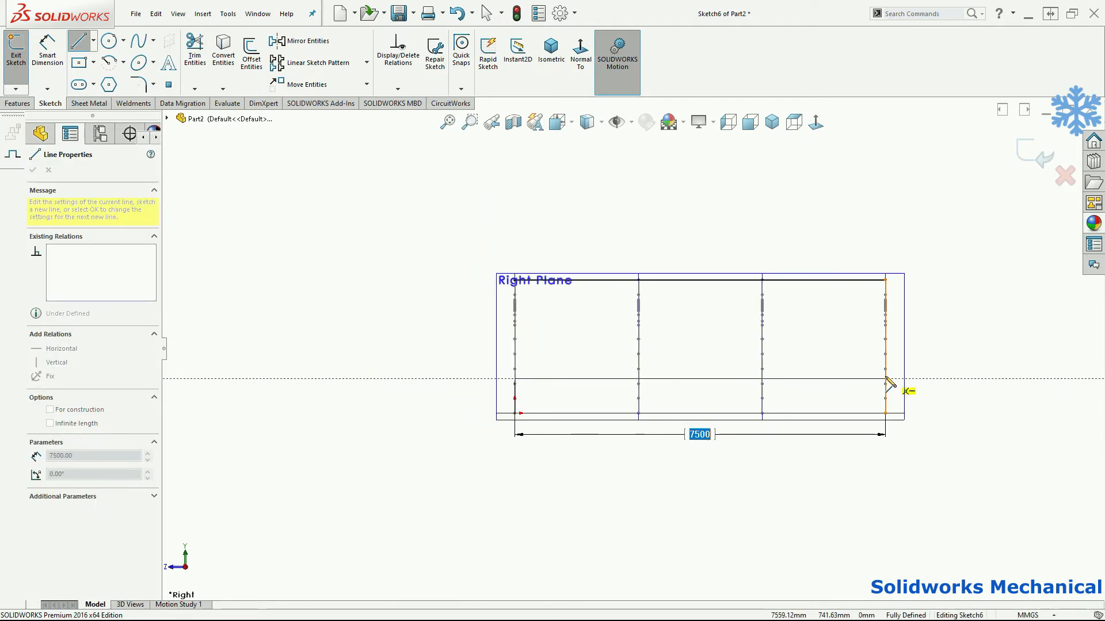
pyautogui.press('Escape')
# Sketch a 7500 mm horizontal line joining the outer column nodes below the top corners, from the Front Plane frame to the Plane3 frame, and exit
pyautogui.scroll(-3, 771, 318)
pyautogui.moveTo(750, 321); pyautogui.dragTo(732, 327, button='middle')
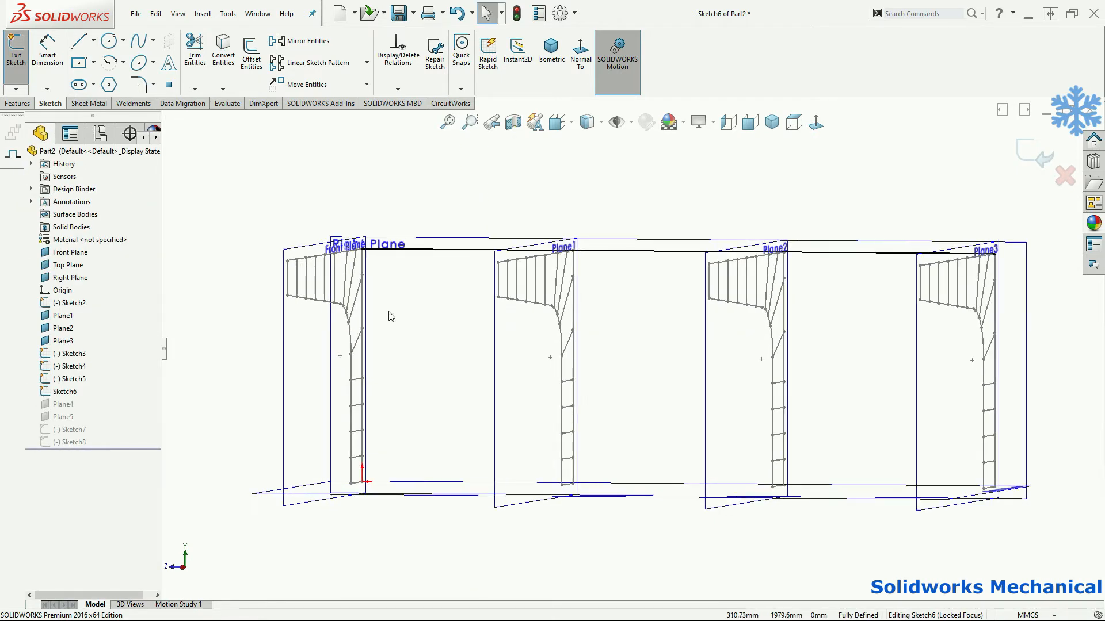
pyautogui.press('l')
pyautogui.click(363, 275)
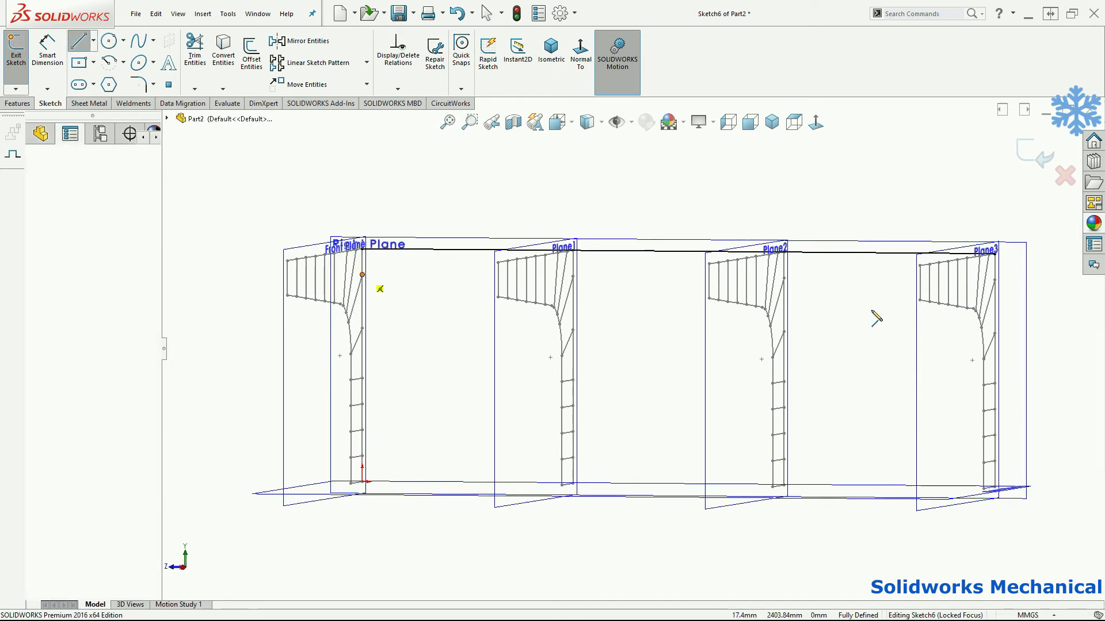
pyautogui.moveTo(1019, 297); pyautogui.dragTo(969, 296, button='middle')
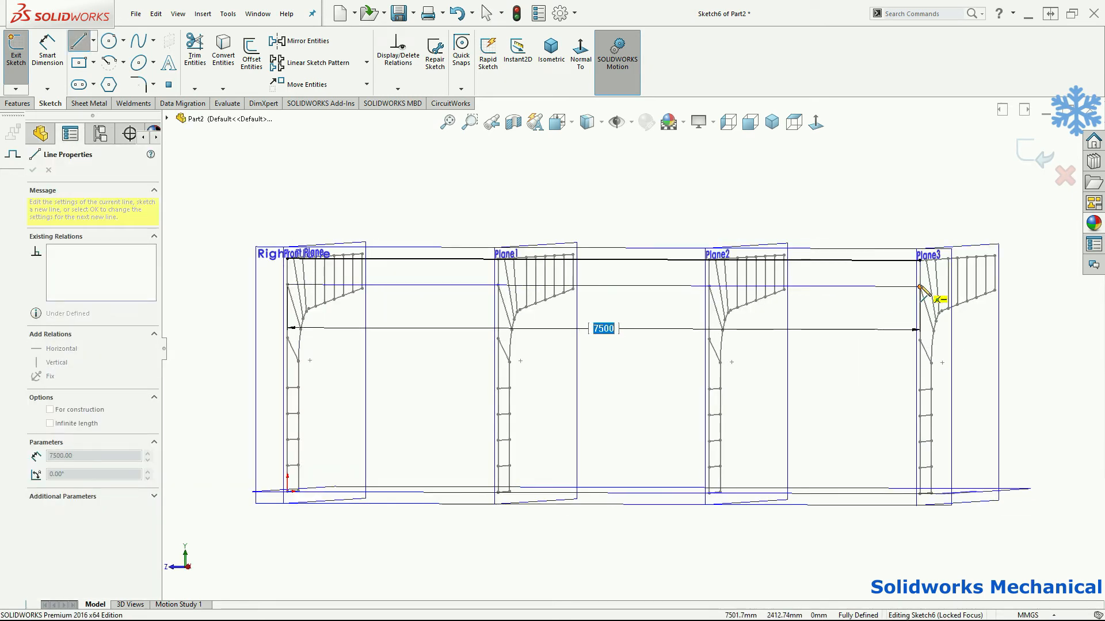
pyautogui.doubleClick(919, 287)
pyautogui.press('Escape')
pyautogui.moveTo(881, 326); pyautogui.dragTo(867, 360, button='middle')
pyautogui.scroll(1, 869, 358)
pyautogui.click(1034, 154)
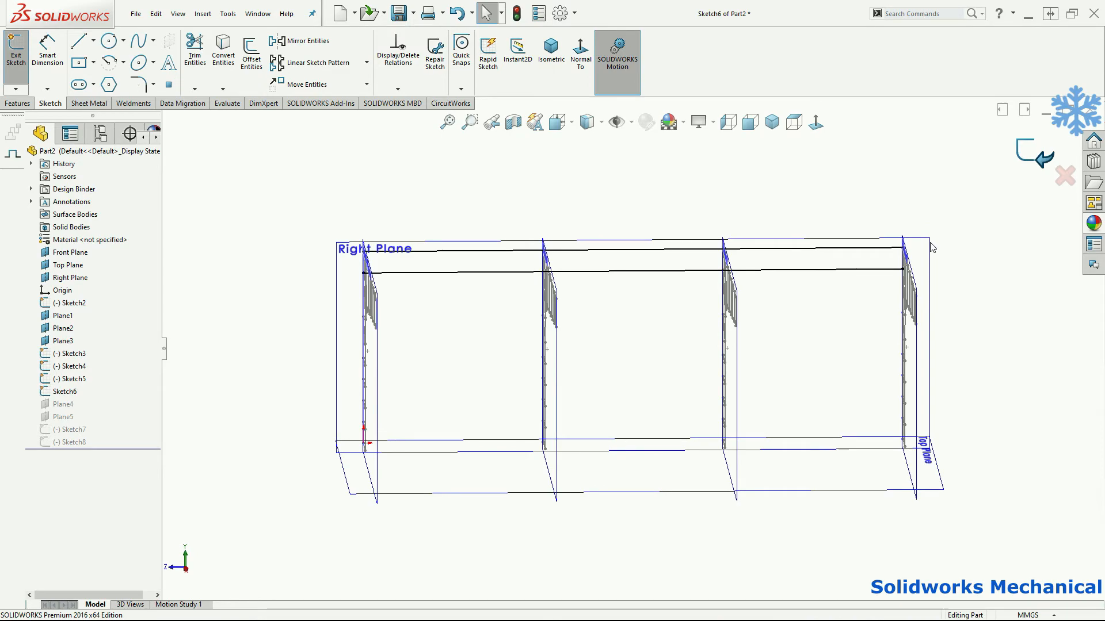
# Hide the Front, Top and Right planes together with Plane4 and Plane5
pyautogui.moveTo(919, 244); pyautogui.dragTo(602, 279, button='middle')
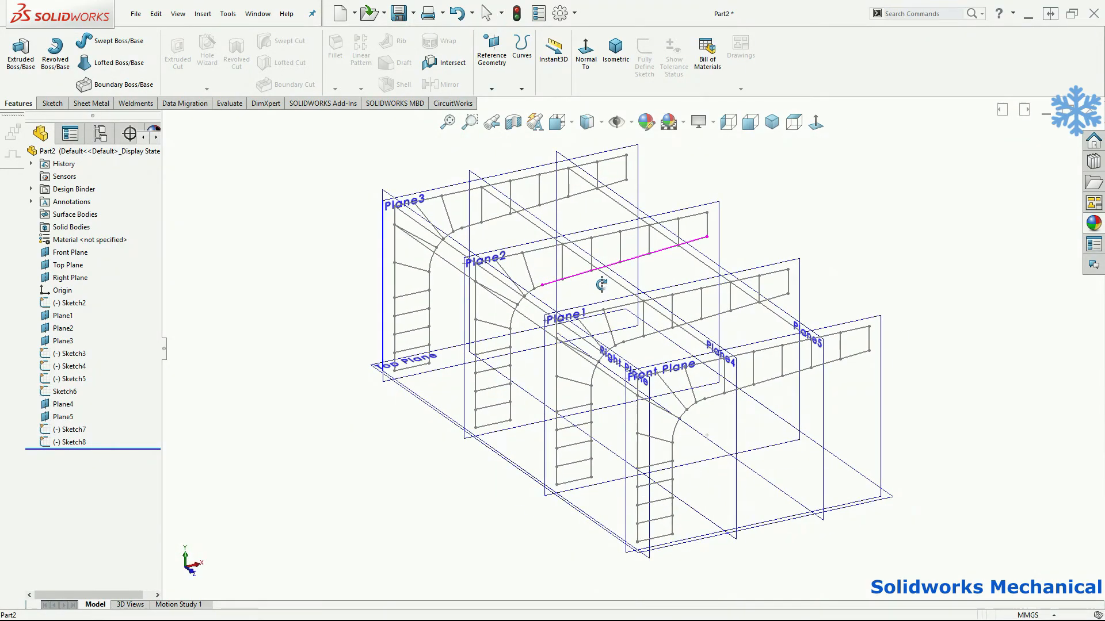
pyautogui.moveTo(623, 197); pyautogui.dragTo(569, 211, button='middle')
pyautogui.click(631, 122)
pyautogui.click(619, 123)
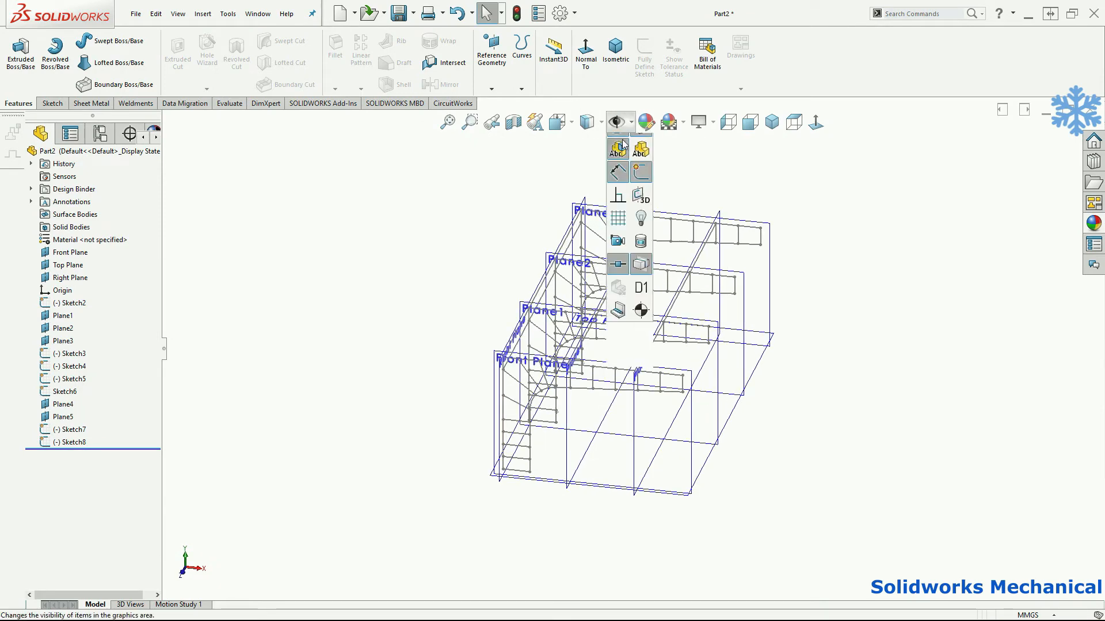
pyautogui.click(618, 146)
pyautogui.moveTo(752, 192); pyautogui.dragTo(726, 224, button='middle')
pyautogui.click(734, 223)
pyautogui.click(771, 185)
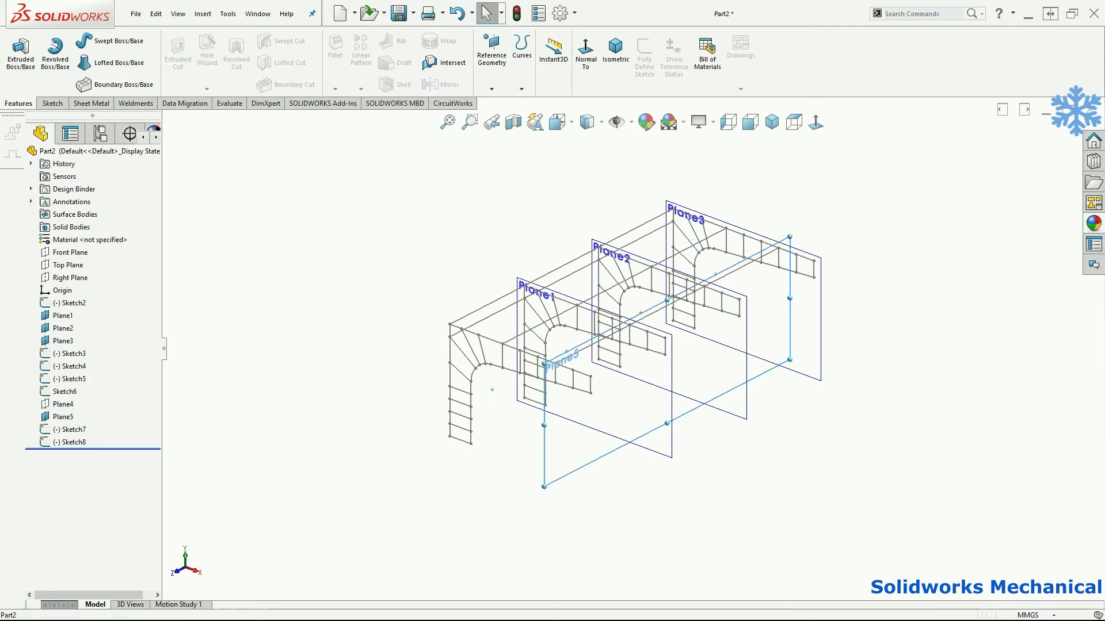
pyautogui.click(790, 241)
pyautogui.click(829, 204)
# Start a weldment Structural Member with the iso square tube profile, size 80 x 80 x 5
pyautogui.moveTo(813, 236); pyautogui.dragTo(787, 243, button='middle')
pyautogui.scroll(-2, 787, 244)
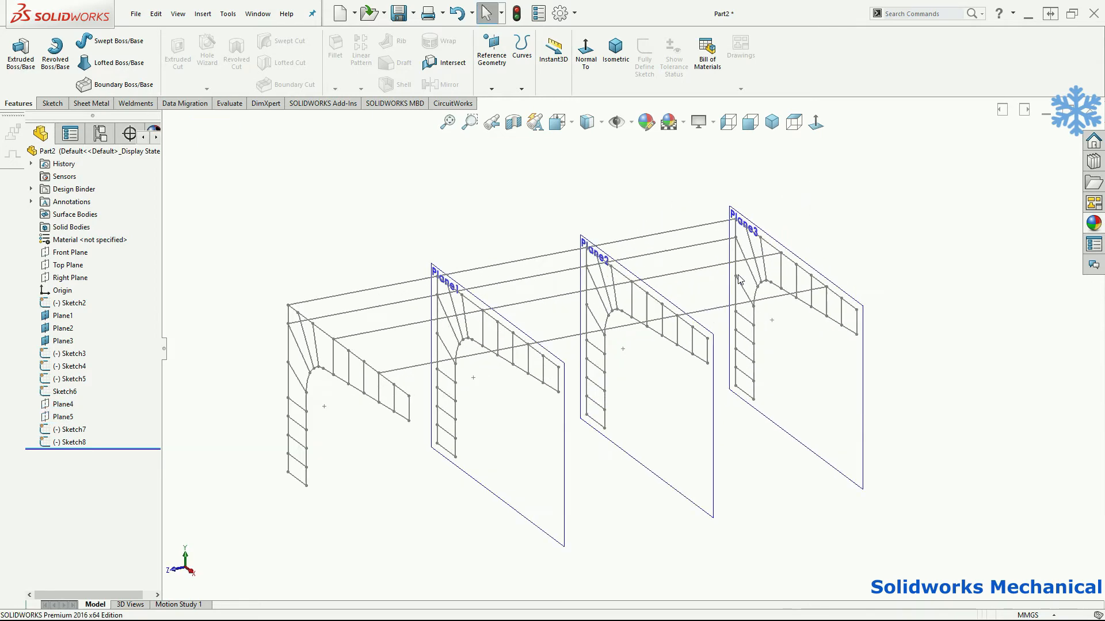
pyautogui.moveTo(964, 253); pyautogui.dragTo(953, 260, button='middle')
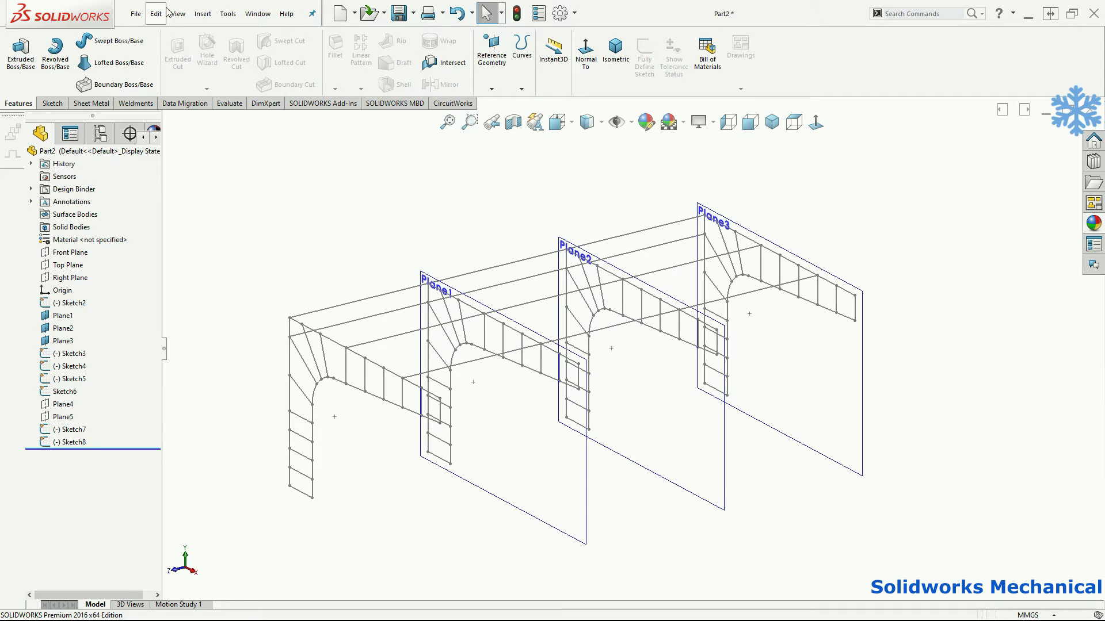
pyautogui.click(197, 15)
pyautogui.moveTo(239, 200)
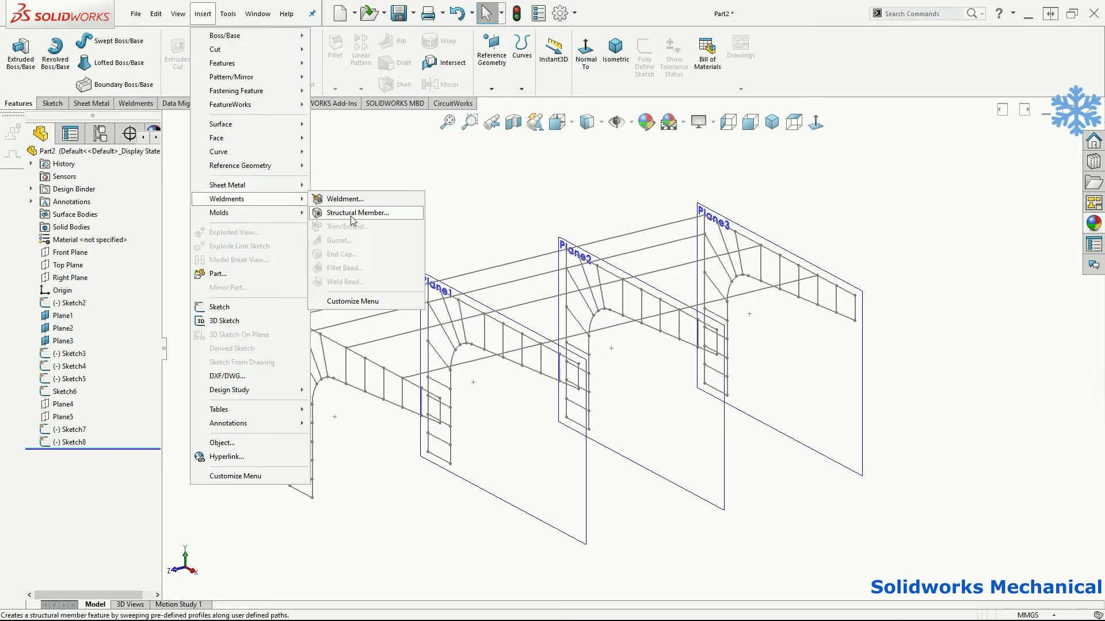
pyautogui.click(382, 212)
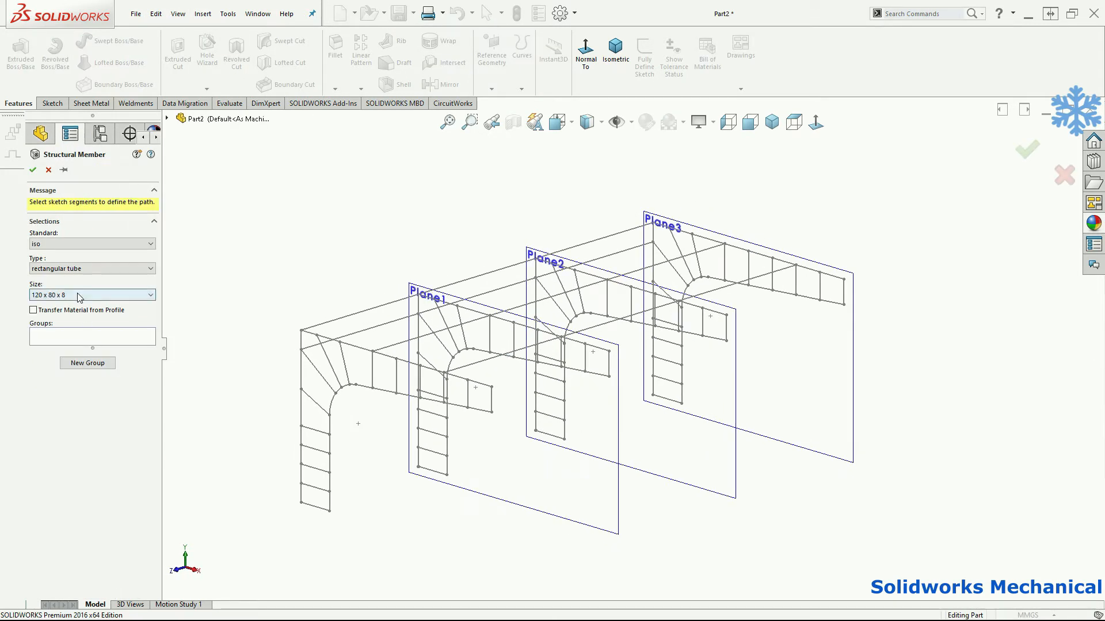
pyautogui.click(80, 269)
pyautogui.click(73, 317)
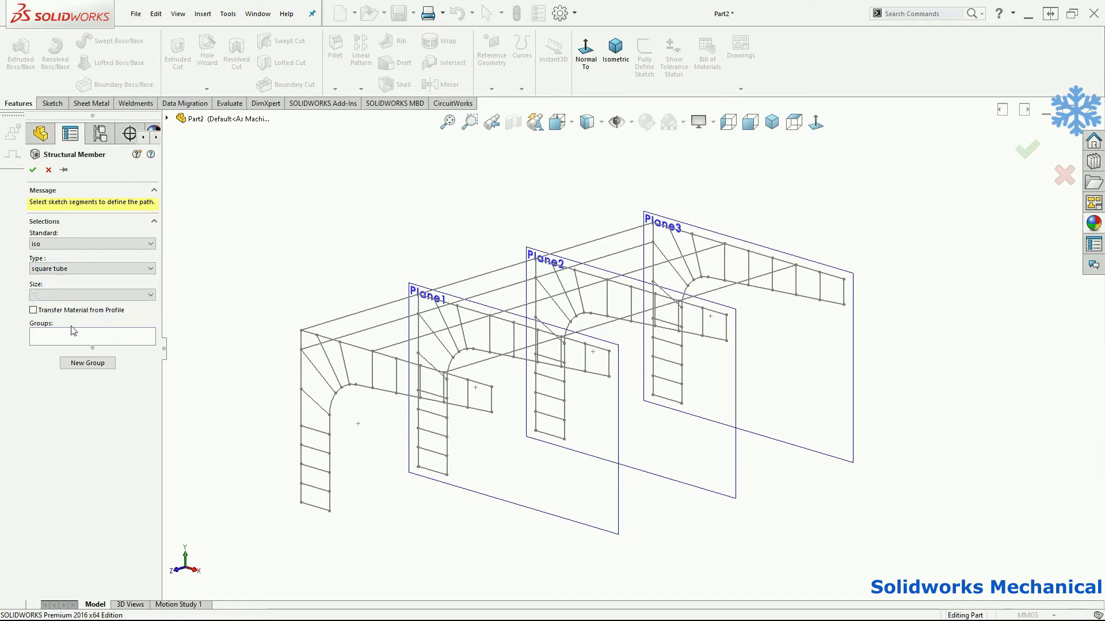
pyautogui.click(84, 295)
pyautogui.click(74, 335)
# Select the Front Plane frame's whole closed outline as the first member group: columns, chords, free end, corner arc and base
pyautogui.click(301, 411)
pyautogui.scroll(-4, 278, 345)
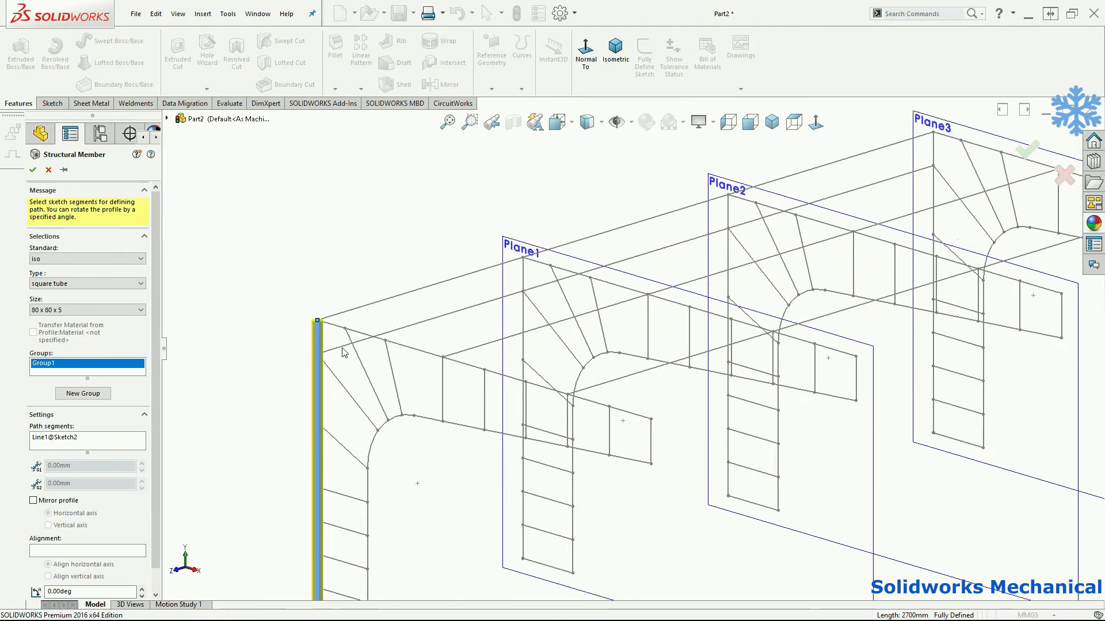
pyautogui.click(424, 344)
pyautogui.scroll(3, 633, 406)
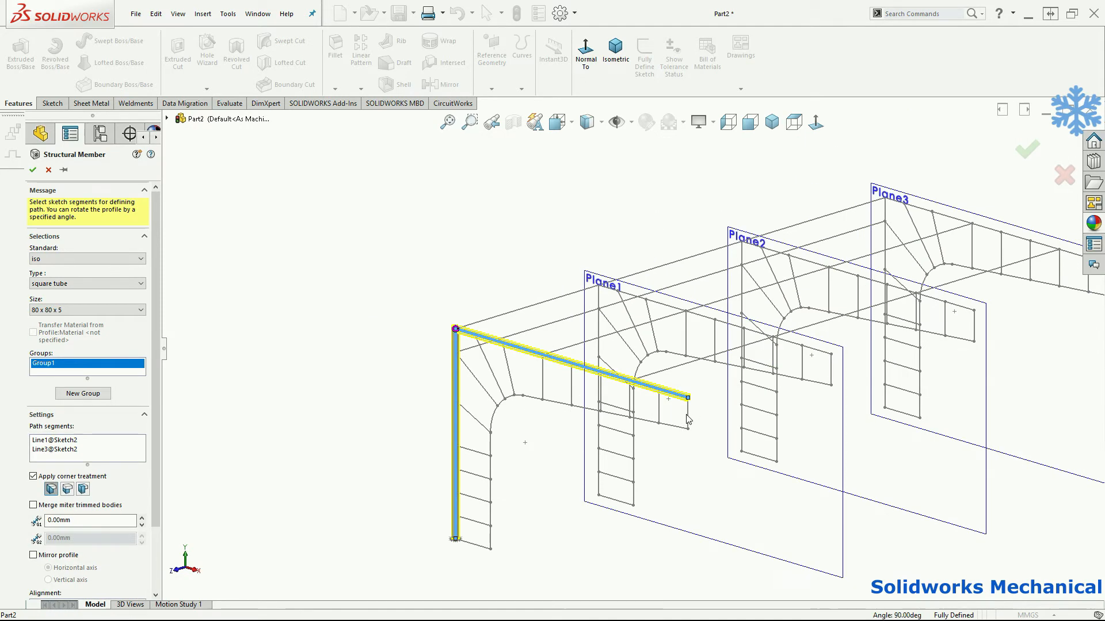
pyautogui.click(687, 423)
pyautogui.click(667, 425)
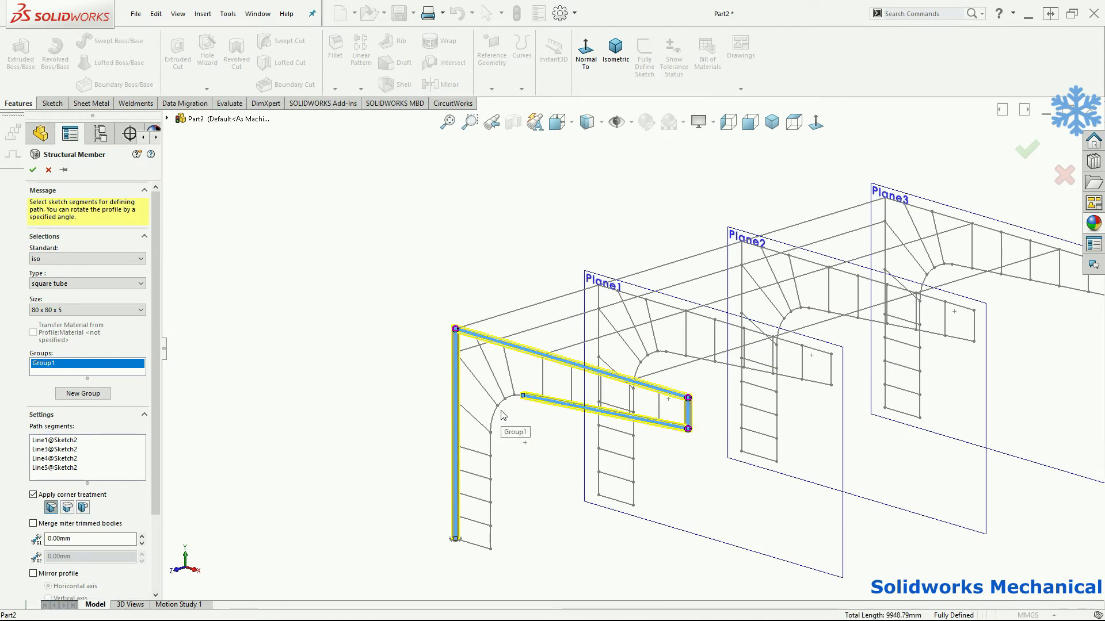
pyautogui.scroll(-4, 502, 414)
pyautogui.click(528, 402)
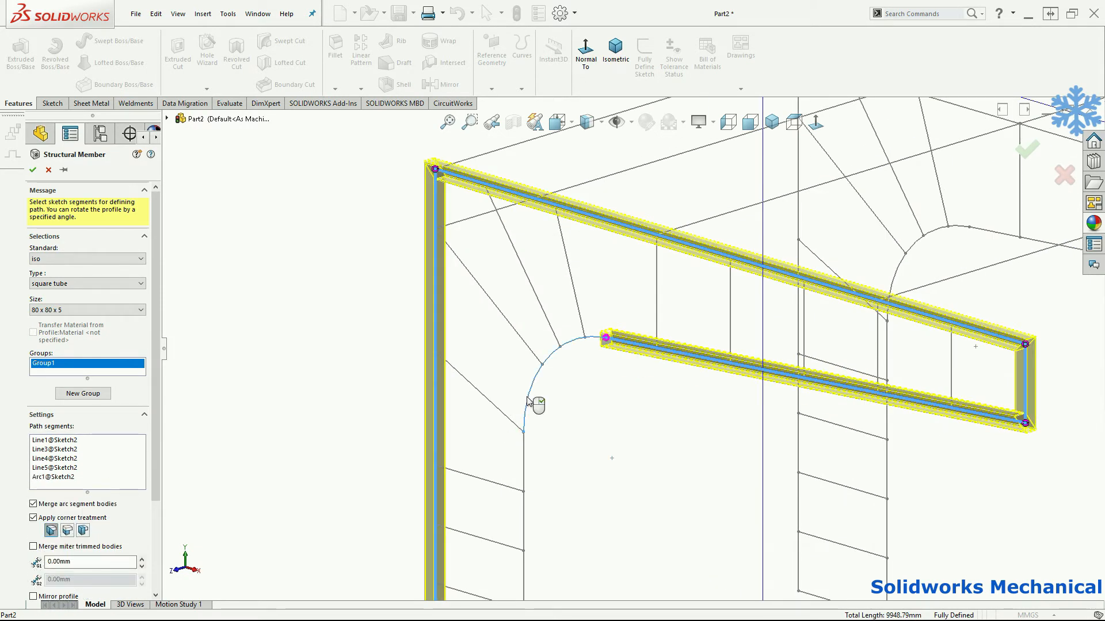
pyautogui.click(524, 472)
pyautogui.scroll(4, 537, 483)
pyautogui.click(573, 529)
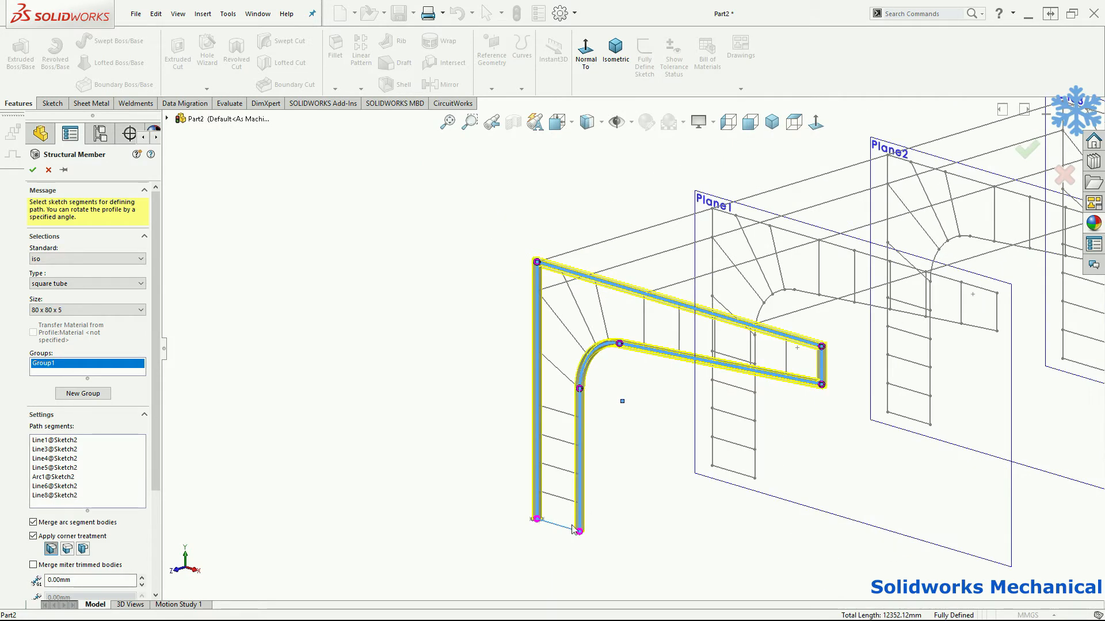
pyautogui.scroll(2, 651, 454)
pyautogui.moveTo(752, 477); pyautogui.dragTo(723, 481, button='middle')
# Add a second member group along the Plane1 frame's closed outline, including its corner arc and base
pyautogui.click(83, 393)
pyautogui.scroll(-3, 716, 293)
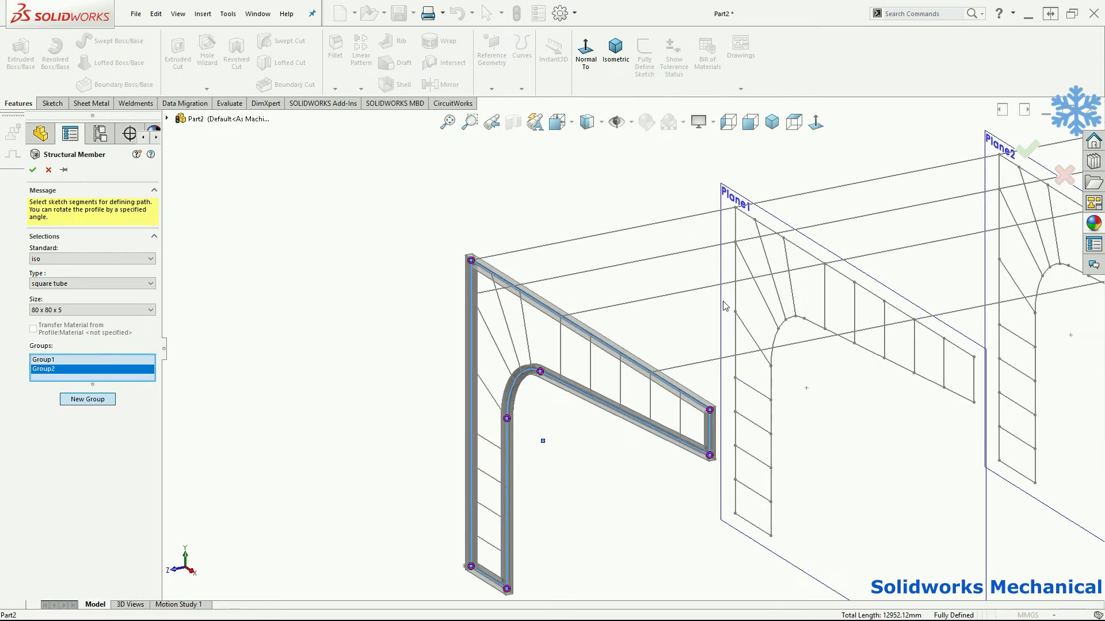
pyautogui.click(736, 303)
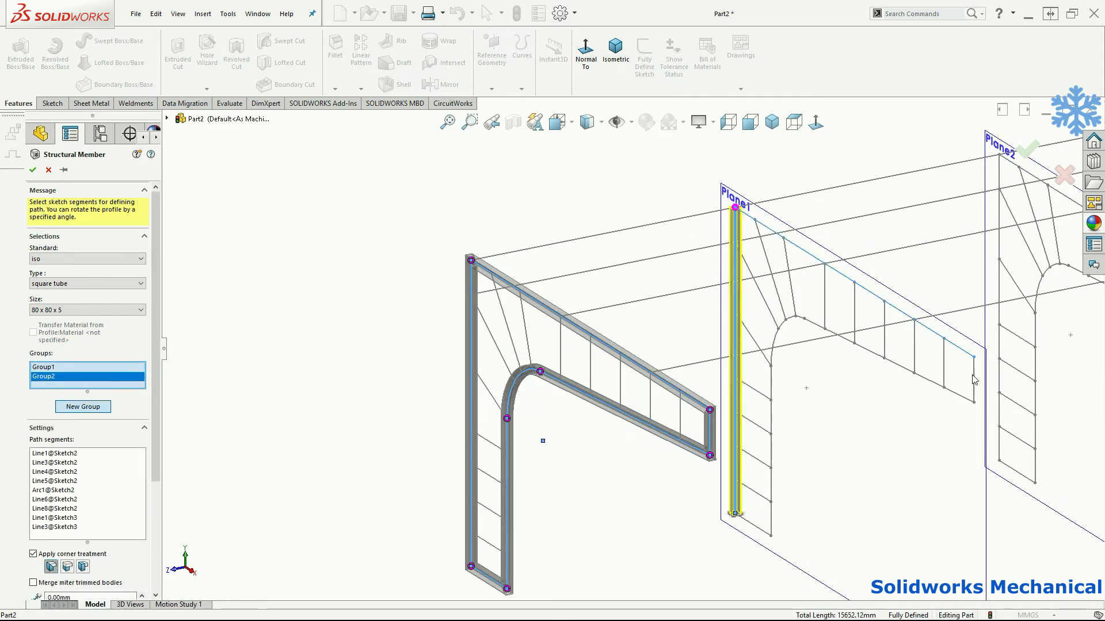
pyautogui.click(955, 345)
pyautogui.click(973, 381)
pyautogui.click(909, 370)
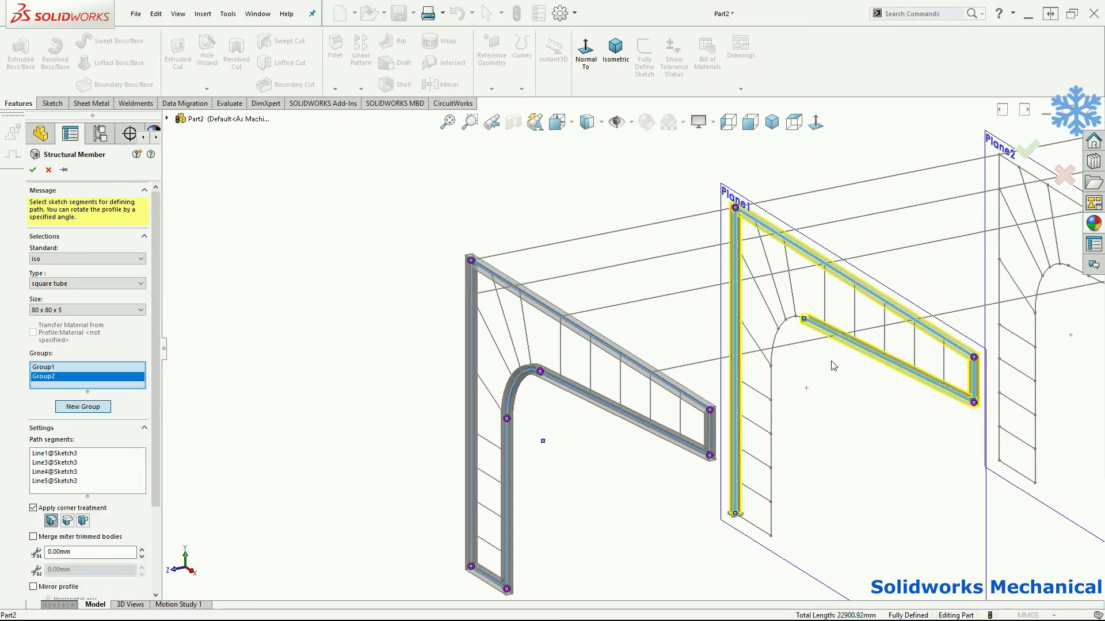
pyautogui.click(788, 329)
pyautogui.click(771, 463)
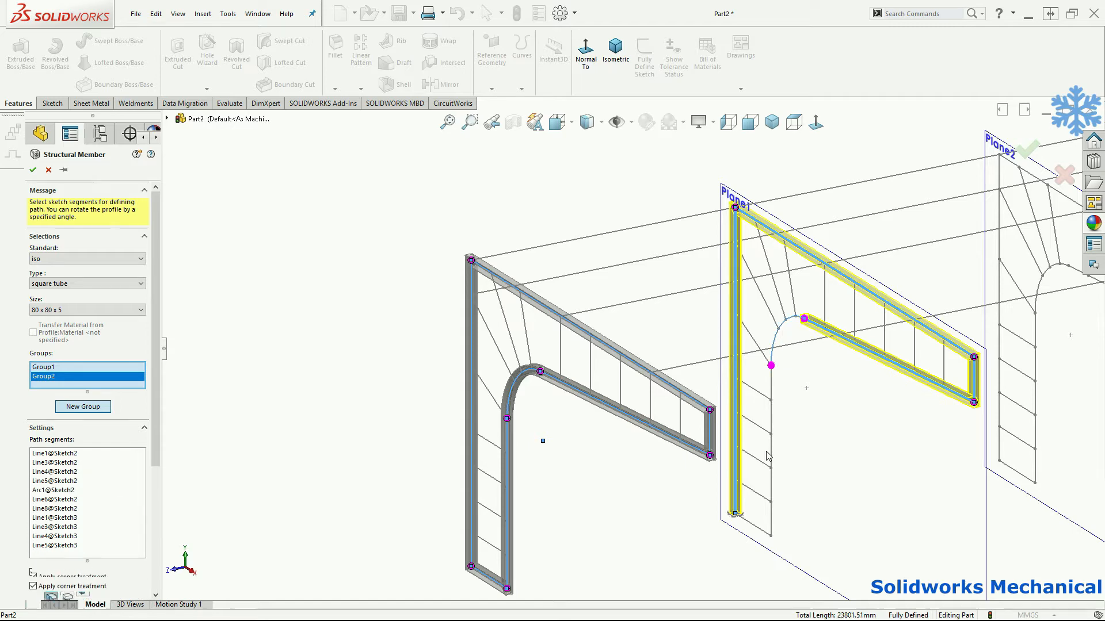
pyautogui.click(751, 525)
pyautogui.scroll(3, 774, 500)
pyautogui.scroll(-3, 804, 335)
pyautogui.scroll(-1, 804, 335)
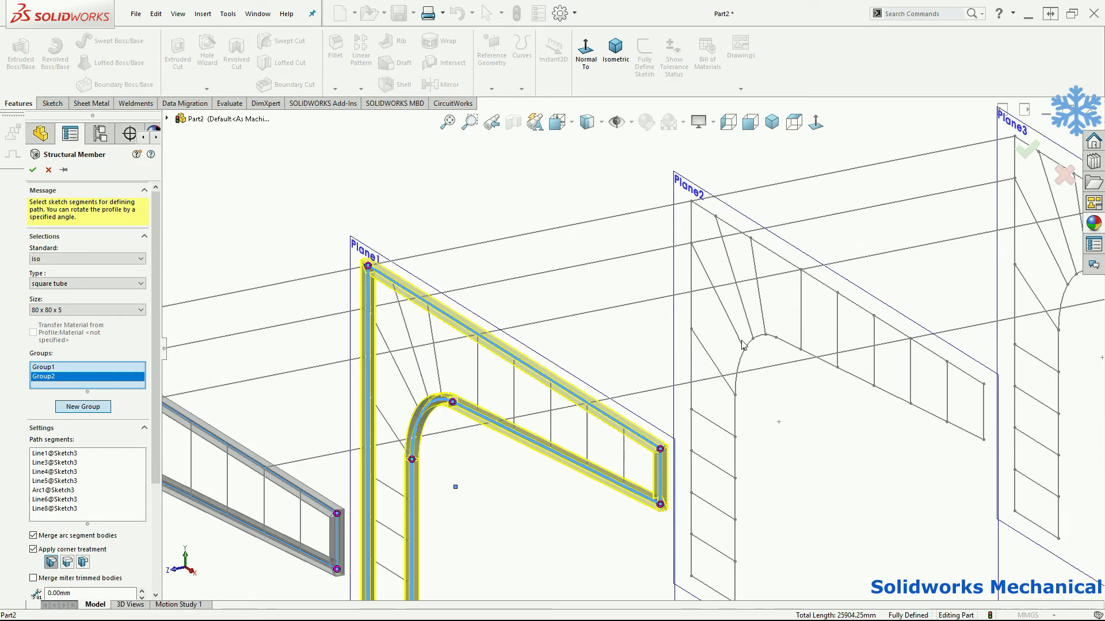
# Add a third member group along the Plane2 frame's closed outline, including its corner arc and base
pyautogui.click(83, 407)
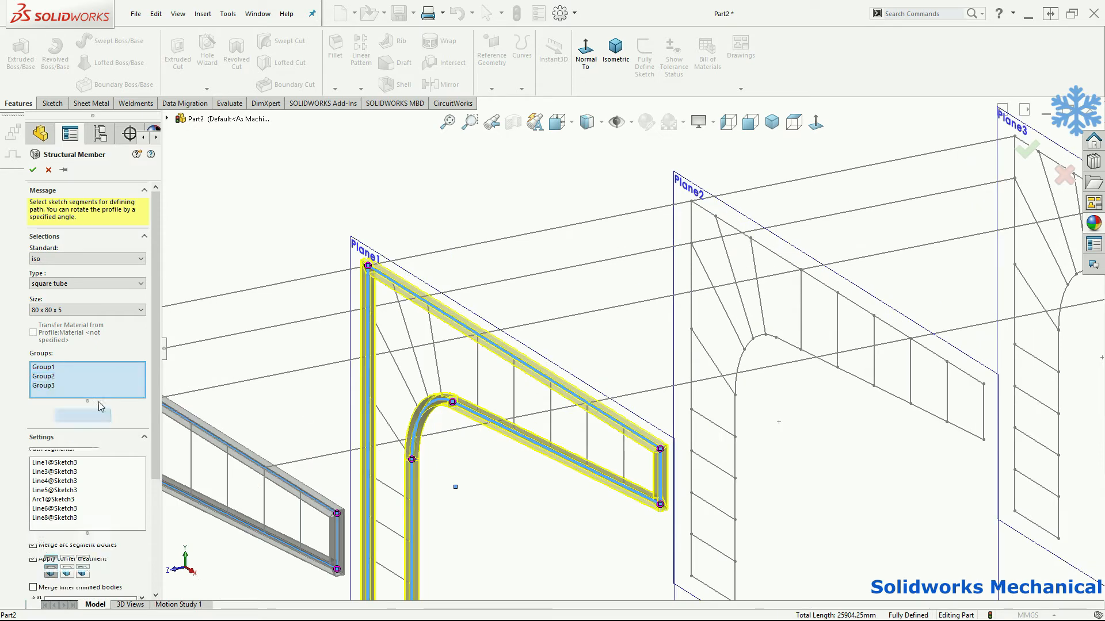
pyautogui.click(725, 224)
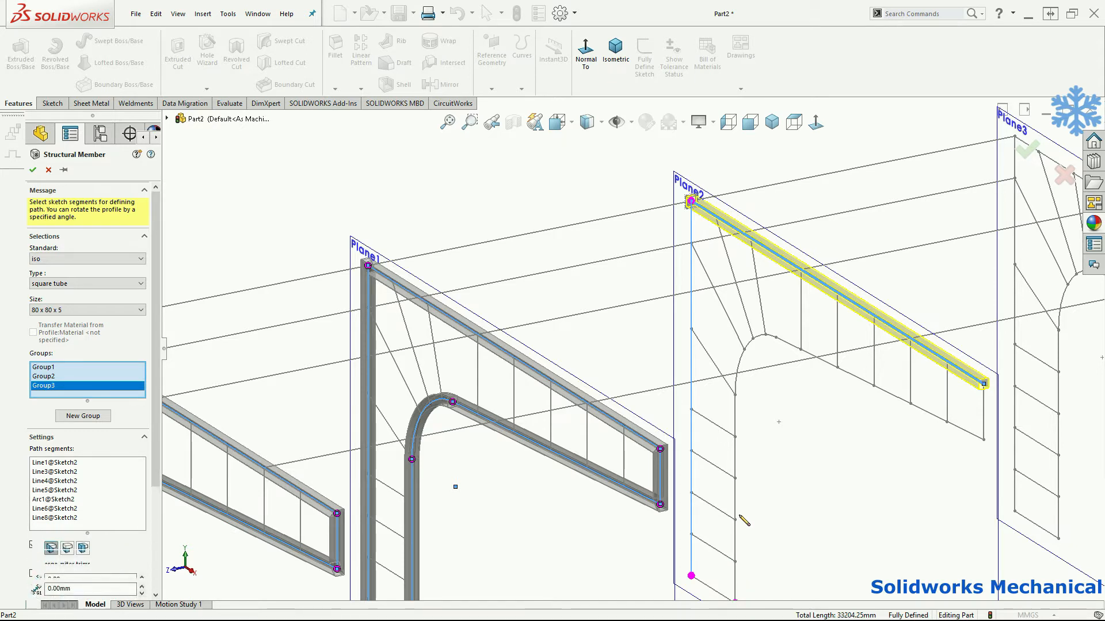
pyautogui.click(737, 414)
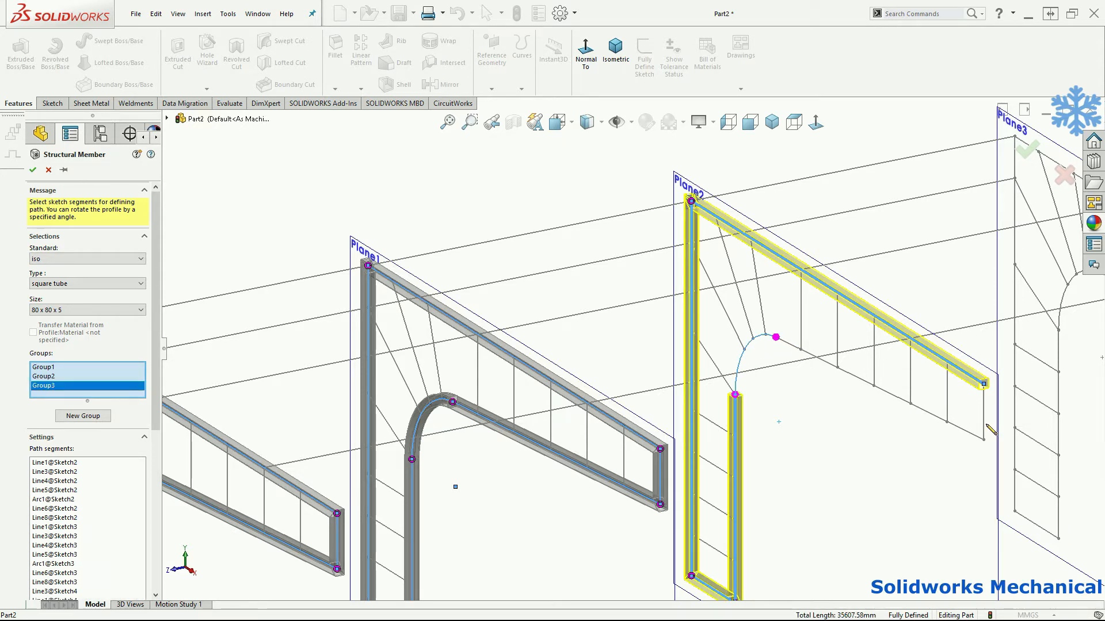
pyautogui.click(833, 367)
pyautogui.press('f')
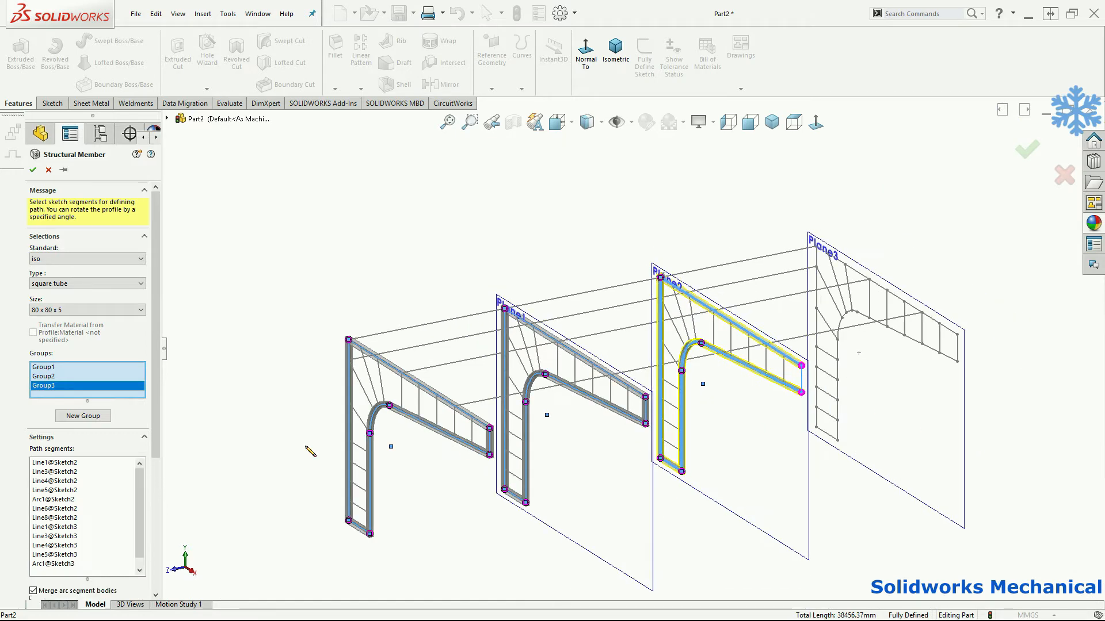
# Add a fourth member group along the Plane3 frame's closed outline: columns, chords, free end, corner arc and base
pyautogui.click(84, 416)
pyautogui.scroll(-2, 815, 271)
pyautogui.scroll(-2, 815, 272)
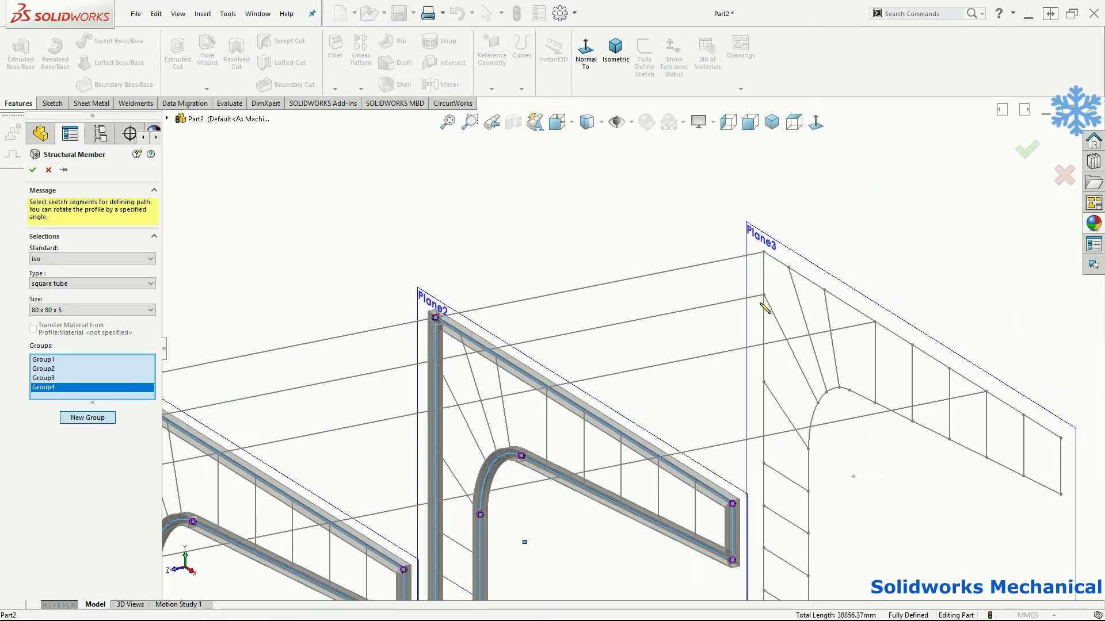
pyautogui.click(812, 283)
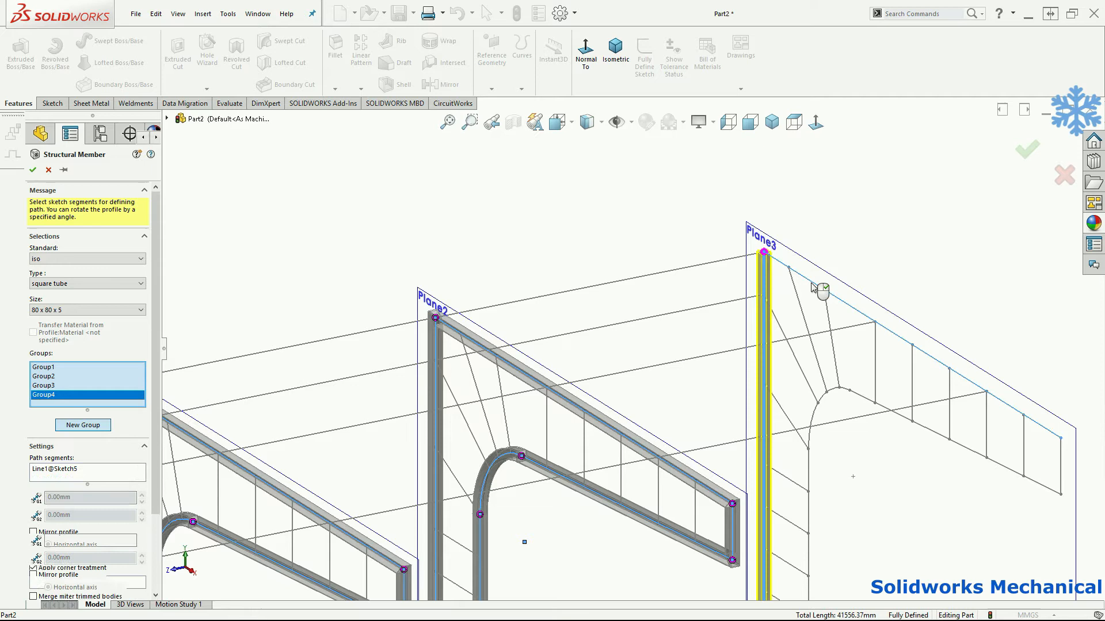
pyautogui.scroll(2, 1000, 454)
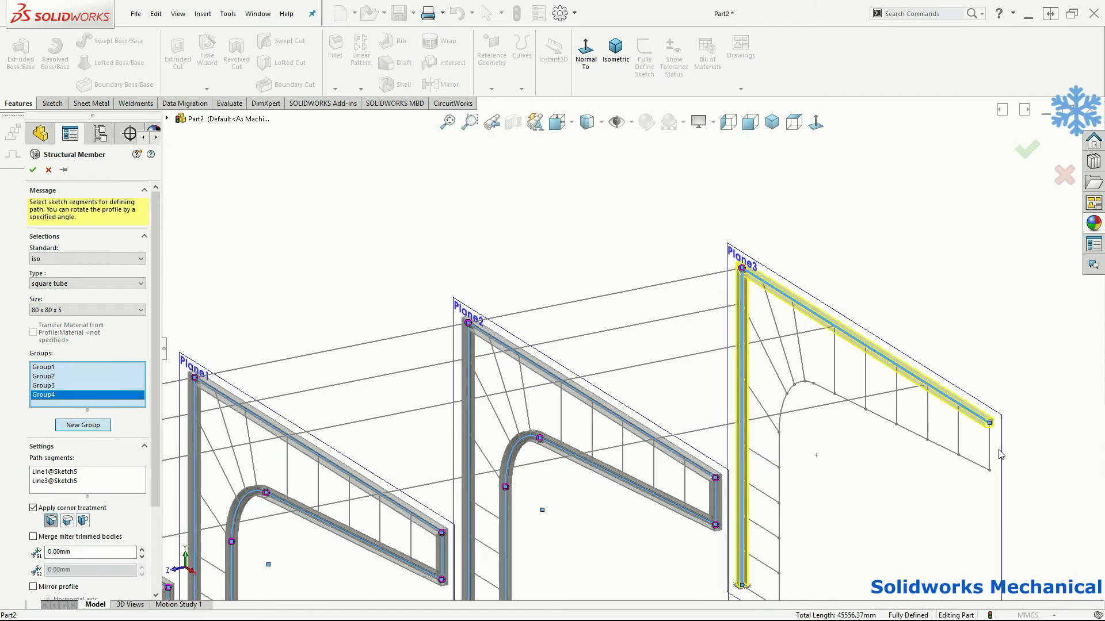
pyautogui.click(939, 446)
pyautogui.scroll(-2, 783, 400)
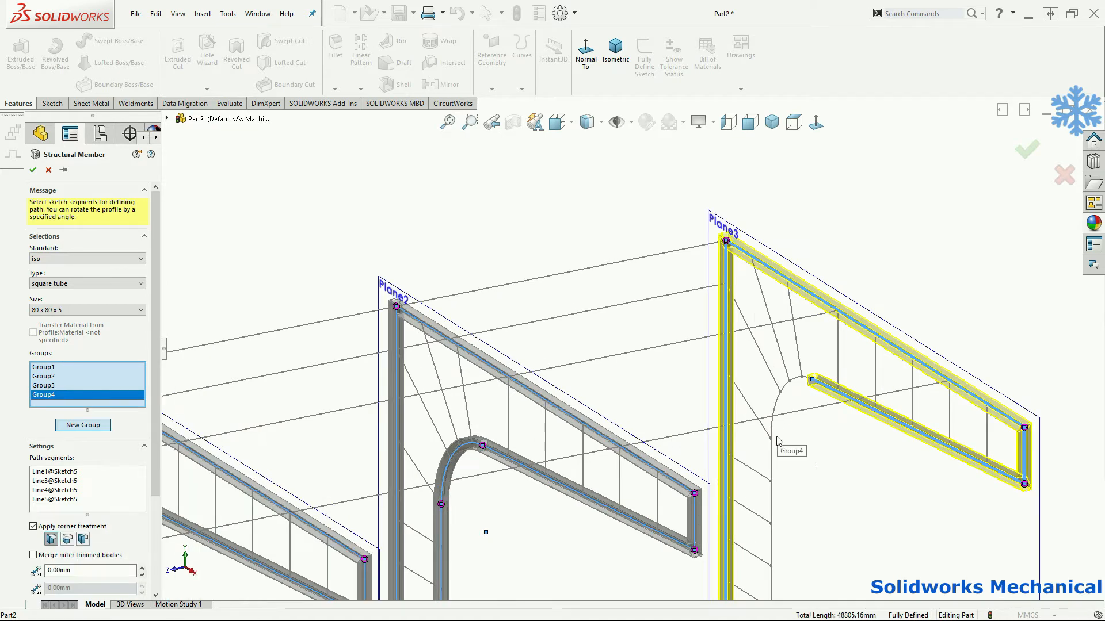
pyautogui.click(777, 406)
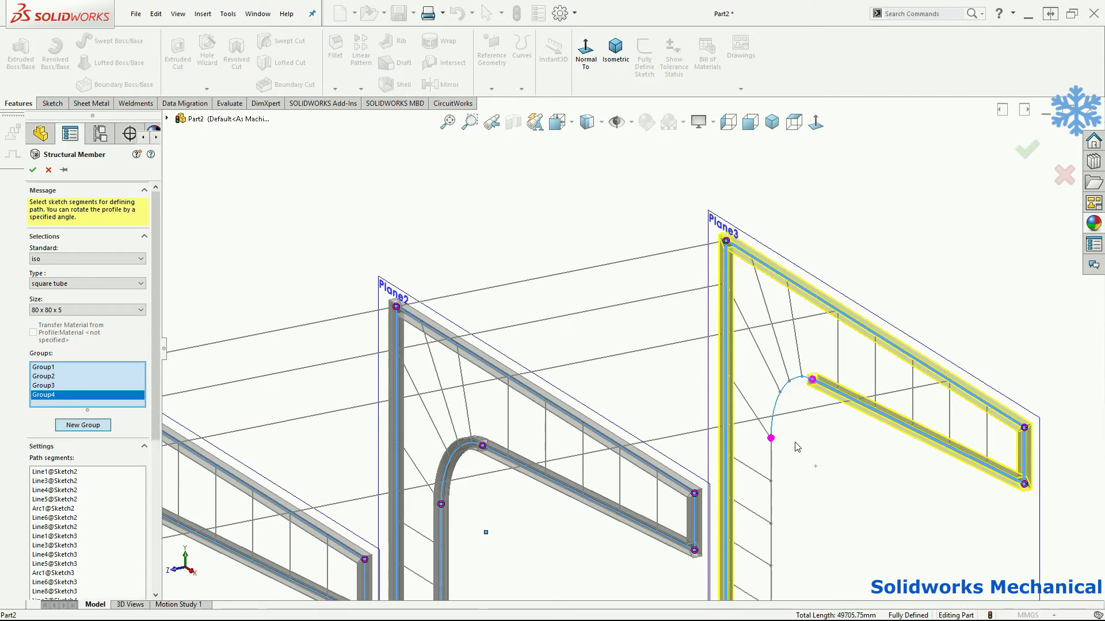
pyautogui.scroll(1, 797, 525)
pyautogui.scroll(-1, 771, 532)
pyautogui.click(715, 581)
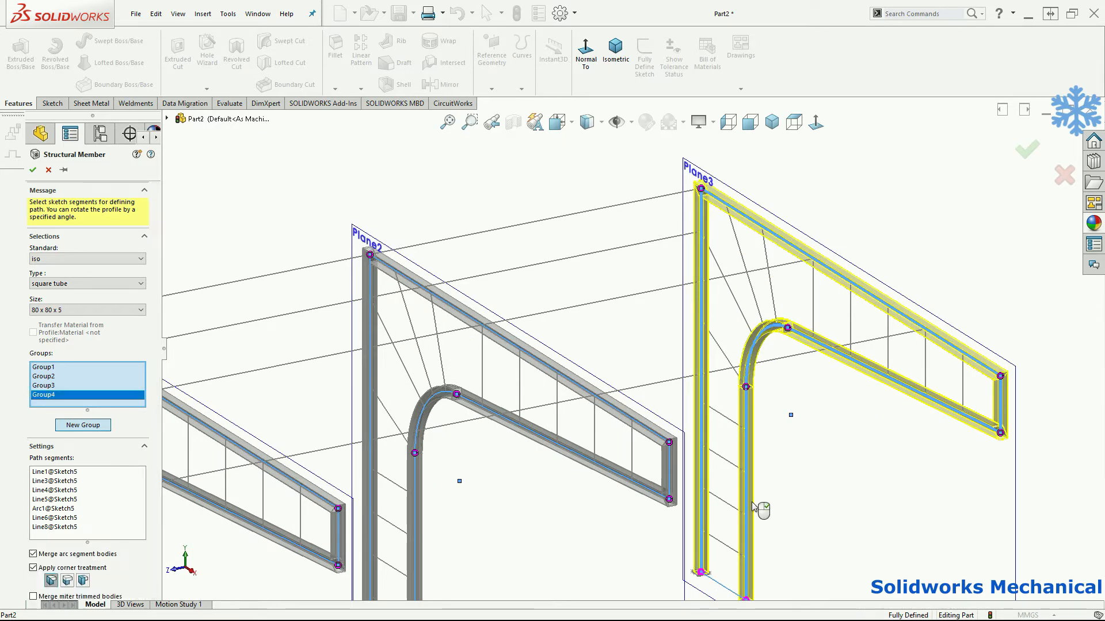
pyautogui.scroll(4, 762, 510)
# Add a fifth member group containing the four longitudinal lines that link the frames
pyautogui.click(90, 430)
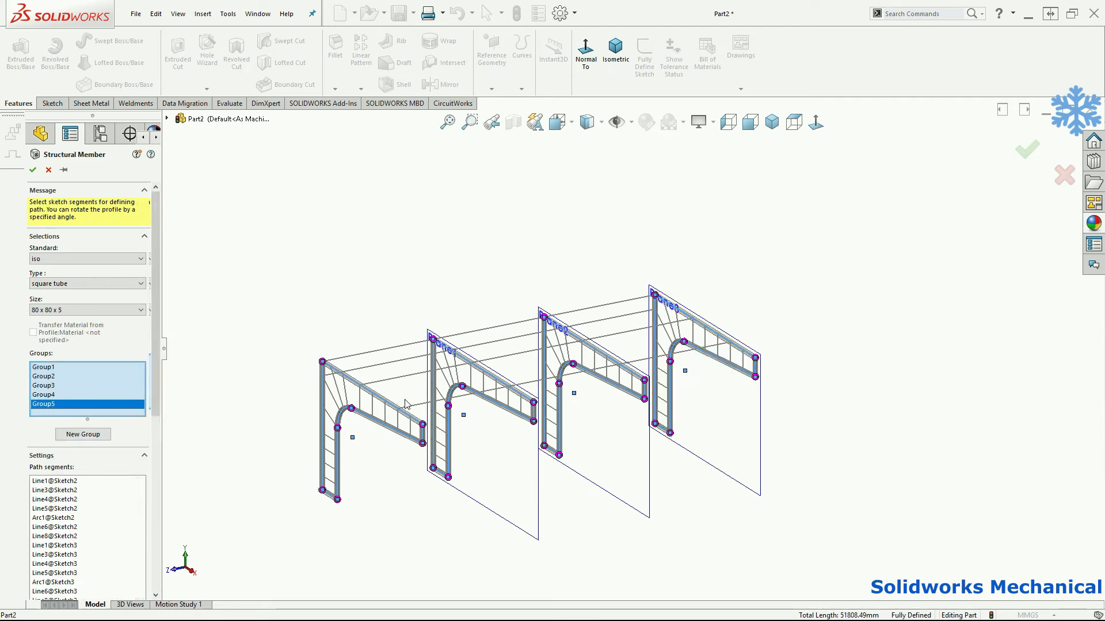
pyautogui.moveTo(397, 393); pyautogui.dragTo(396, 414, button='middle')
pyautogui.click(387, 363)
pyautogui.scroll(-3, 387, 364)
pyautogui.click(451, 381)
pyautogui.click(511, 412)
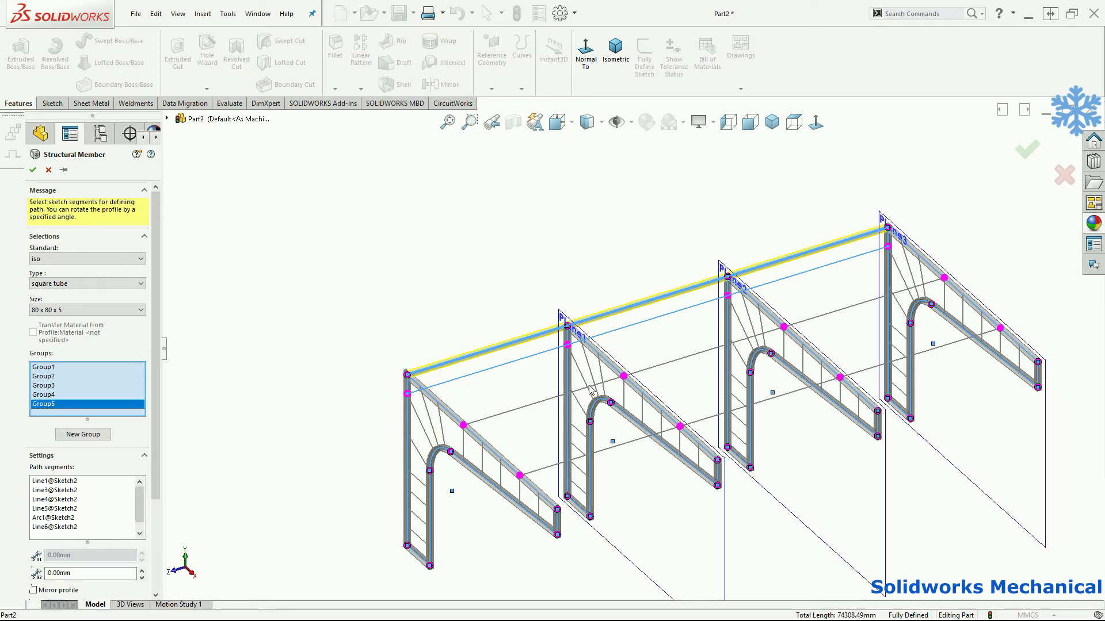
pyautogui.moveTo(614, 360); pyautogui.dragTo(615, 403, button='middle')
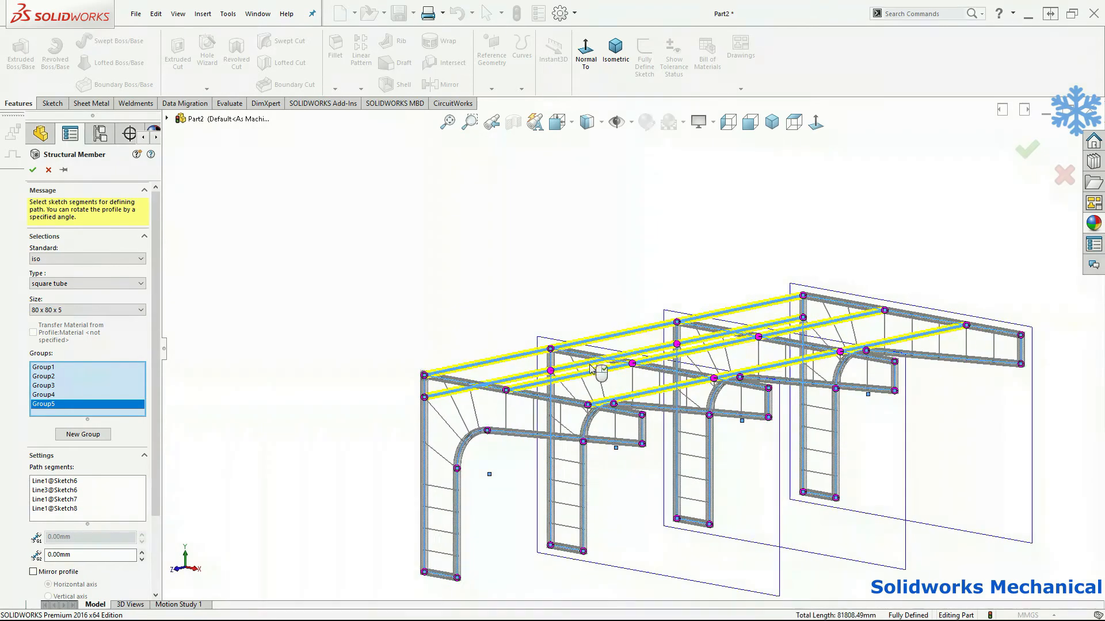
pyautogui.scroll(-5, 612, 431)
pyautogui.scroll(4, 631, 350)
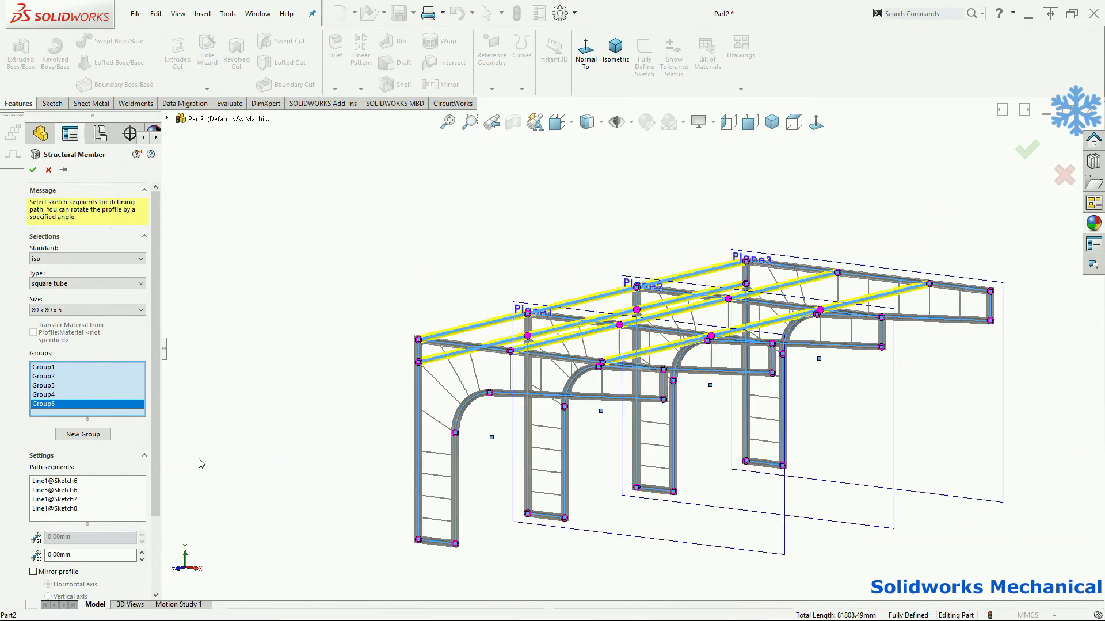
# Add two member groups for the Front Plane frame's column rungs: the lower two rungs, and the upper two rungs
pyautogui.click(83, 435)
pyautogui.scroll(-3, 446, 513)
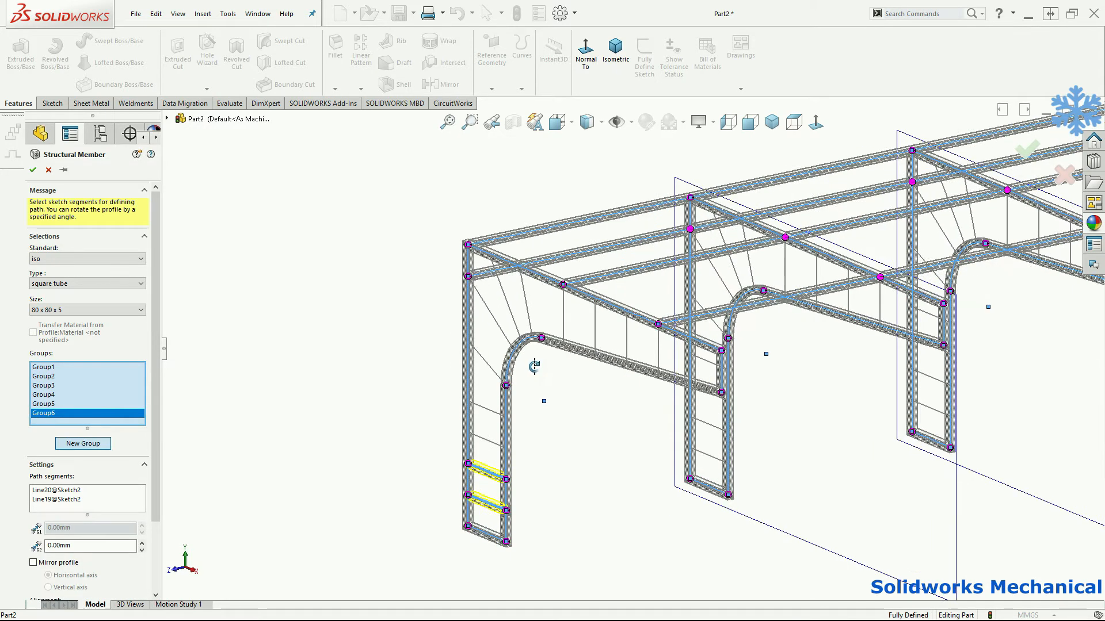
pyautogui.click(83, 444)
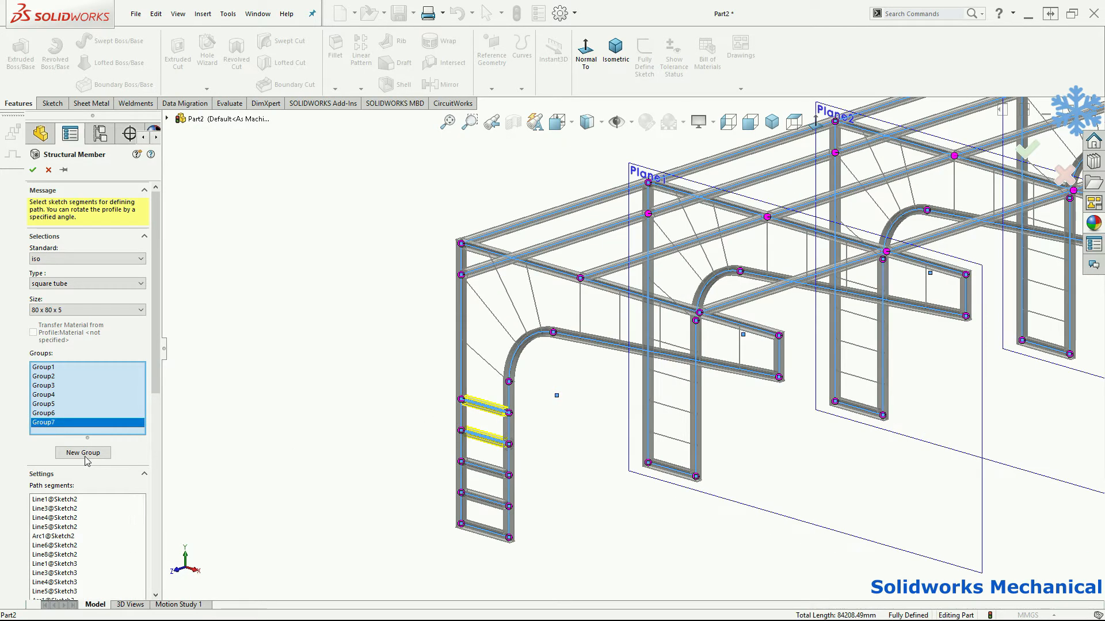
# Add the four slanted braces around the Front Plane frame's corner, each as its own member group
pyautogui.click(497, 371)
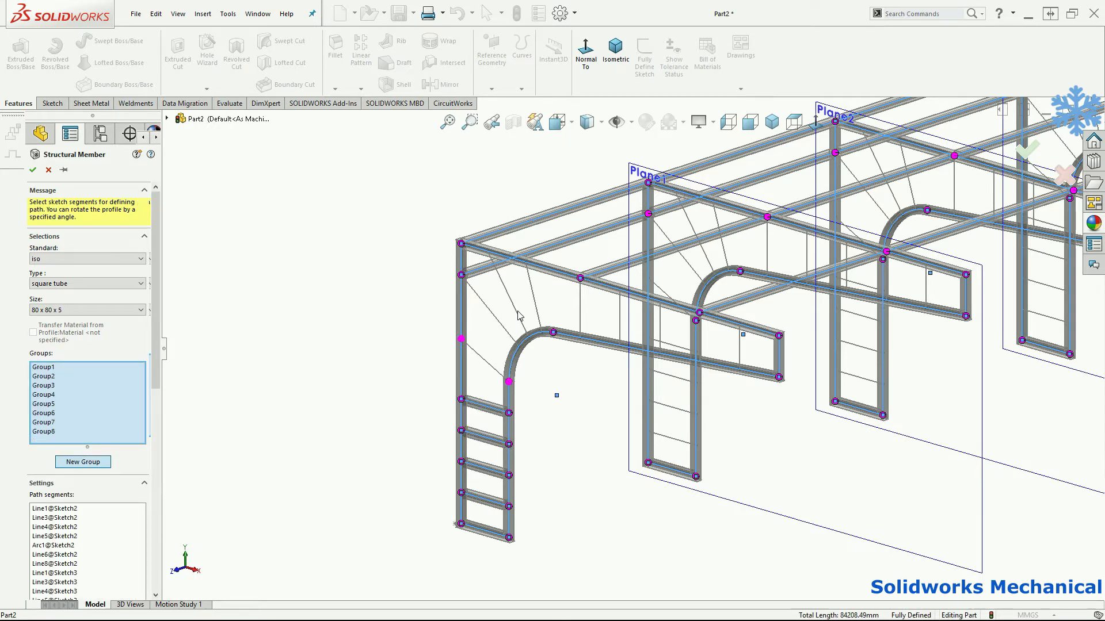
pyautogui.click(504, 358)
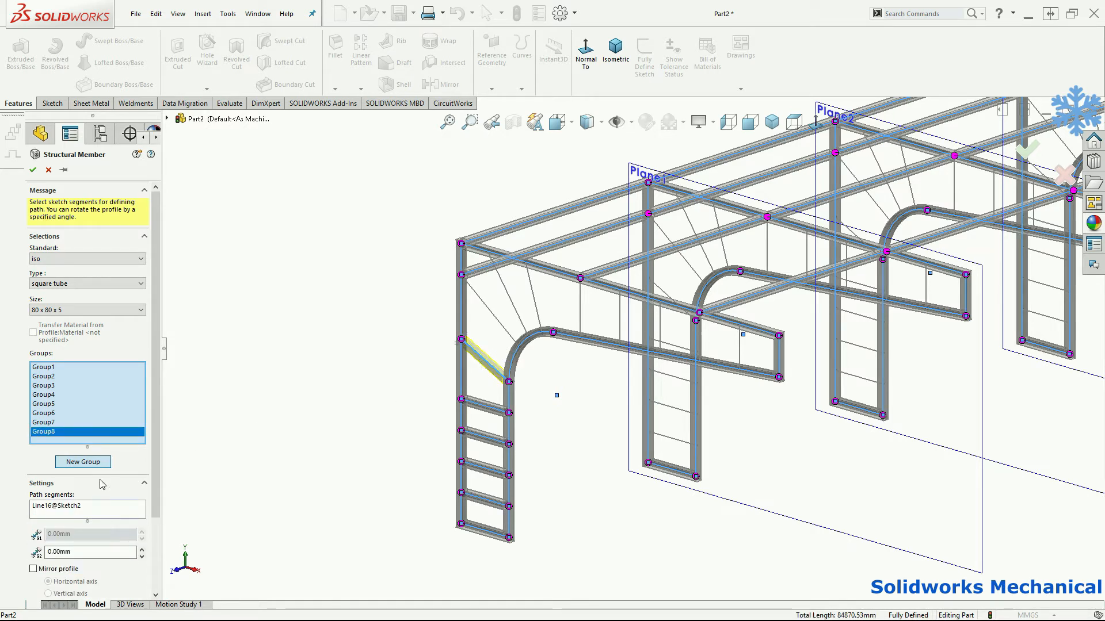
pyautogui.click(91, 470)
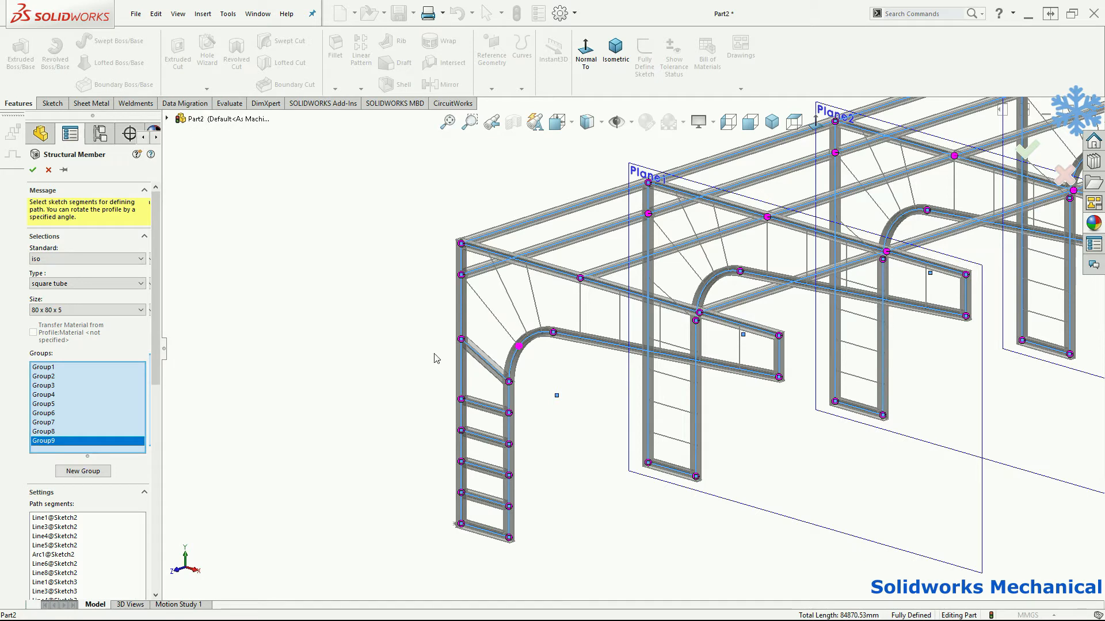
pyautogui.click(93, 472)
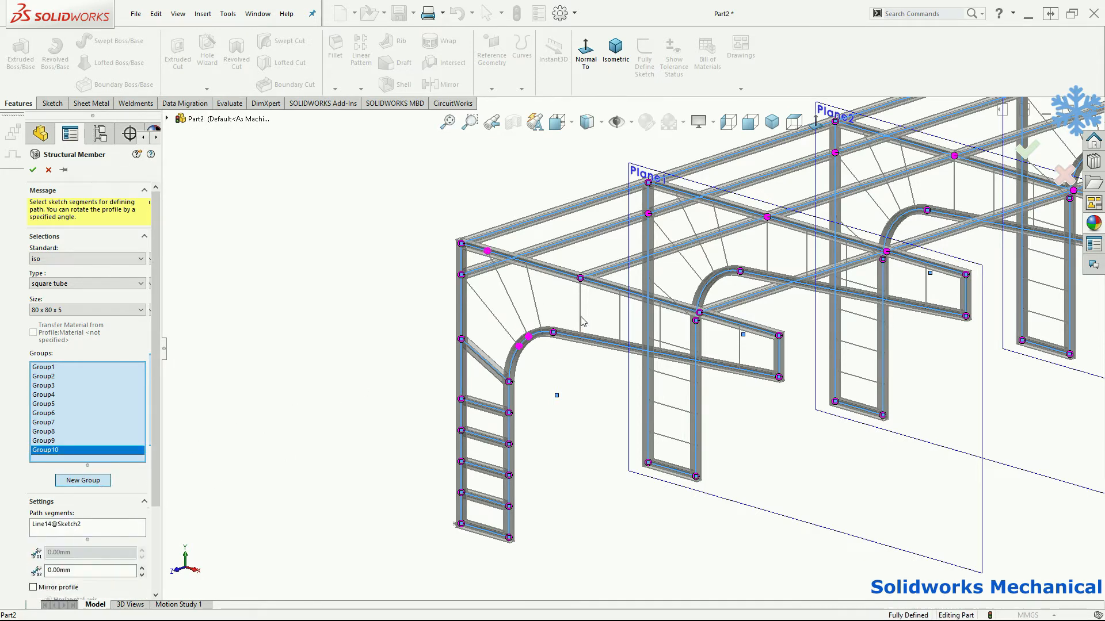
# Add the five vertical posts between the Front Plane frame's cantilever chords, split over two member groups
pyautogui.click(615, 334)
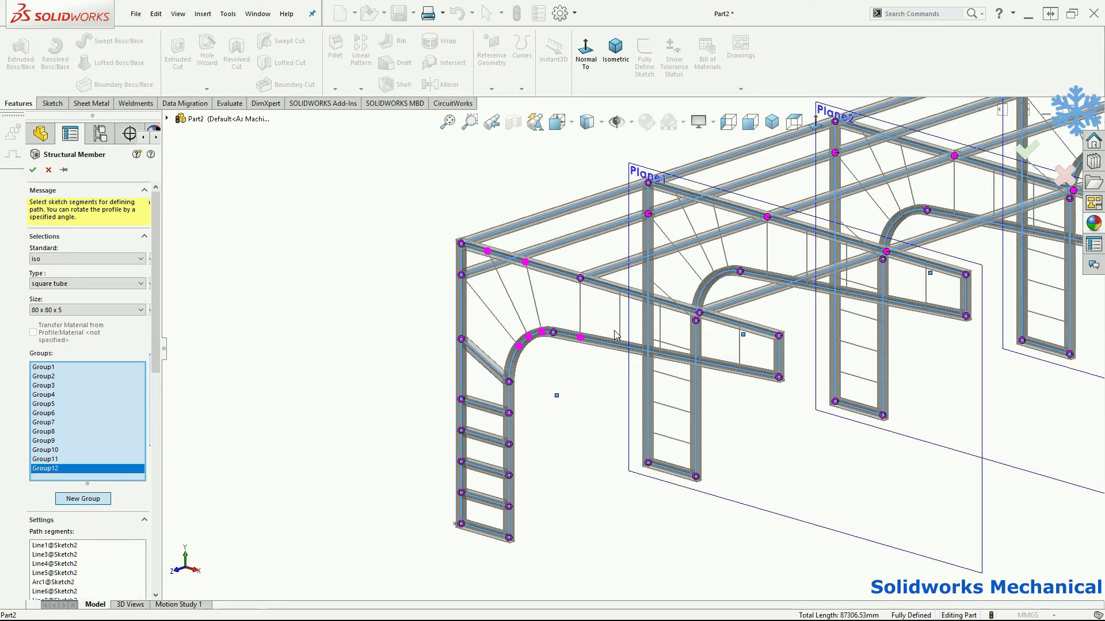
pyautogui.scroll(2, 617, 341)
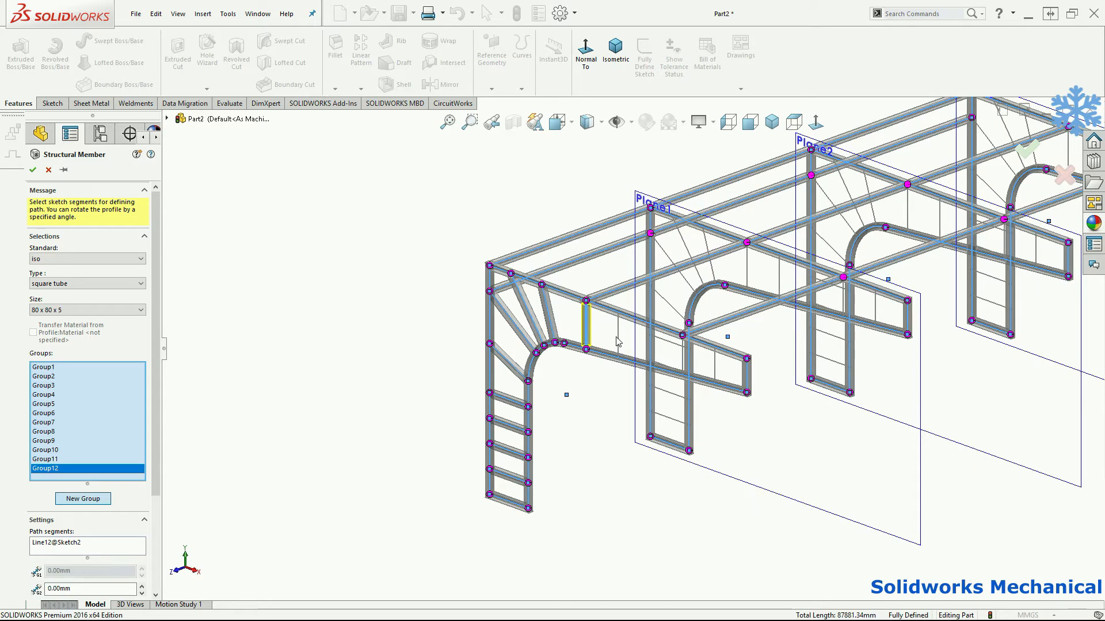
pyautogui.click(617, 344)
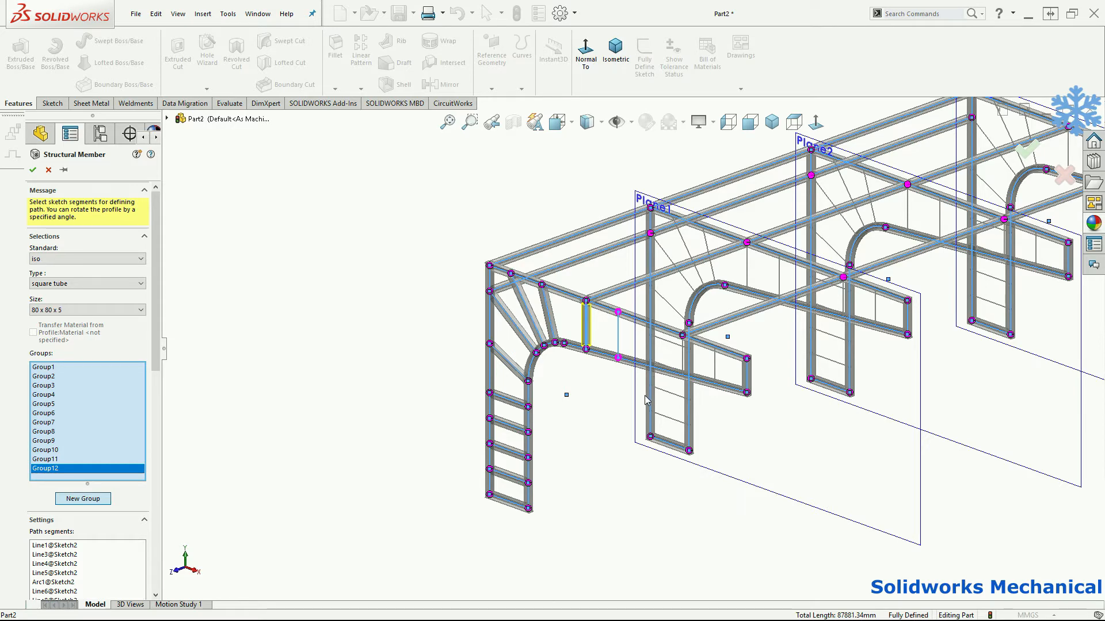
pyautogui.moveTo(645, 395); pyautogui.dragTo(643, 396, button='middle')
pyautogui.click(651, 345)
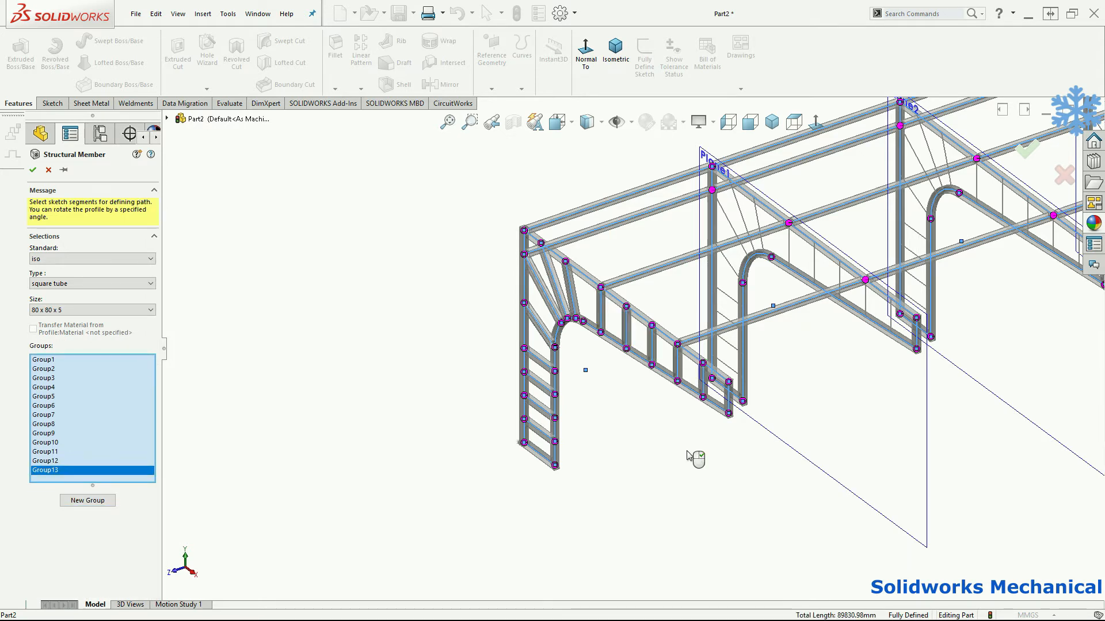
# Extend Group6 with the lower two column rungs of the Plane1, Plane2 and Plane3 frames
pyautogui.scroll(3, 624, 380)
pyautogui.moveTo(621, 409); pyautogui.dragTo(740, 349, button='middle')
pyautogui.moveTo(636, 313); pyautogui.dragTo(614, 321, button='middle')
pyautogui.scroll(1, 781, 309)
pyautogui.scroll(-3, 792, 305)
pyautogui.scroll(3, 787, 309)
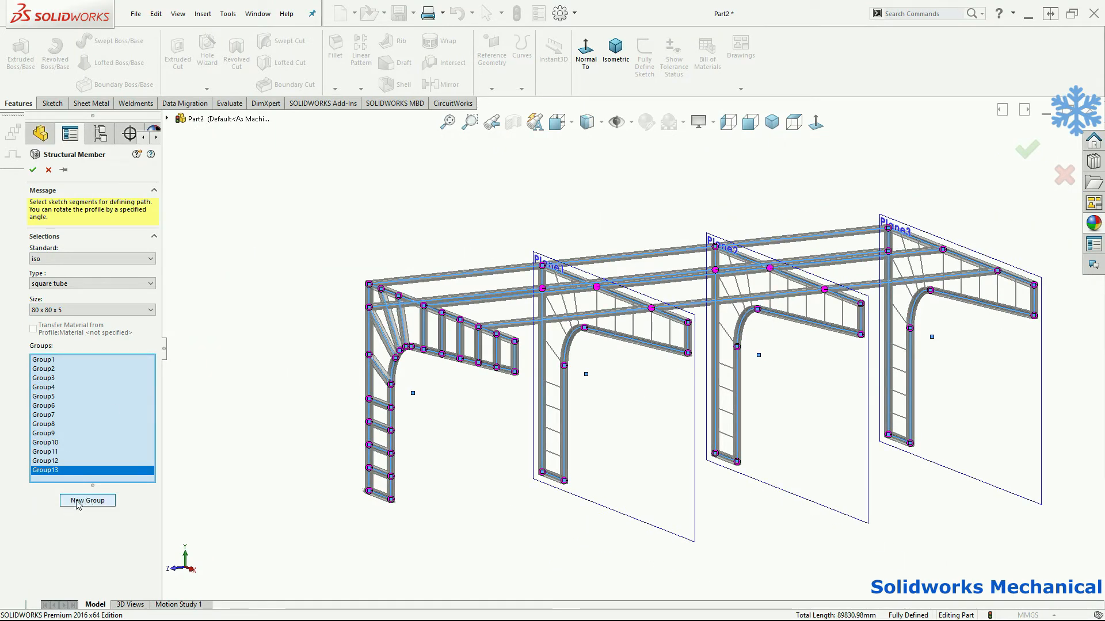
pyautogui.click(73, 441)
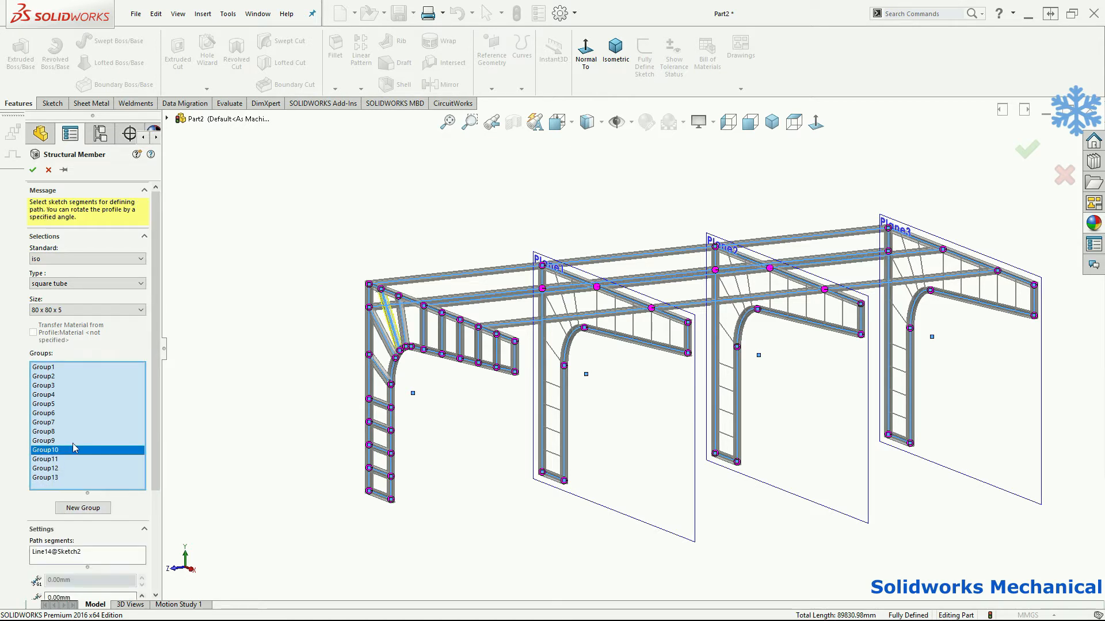
pyautogui.click(59, 431)
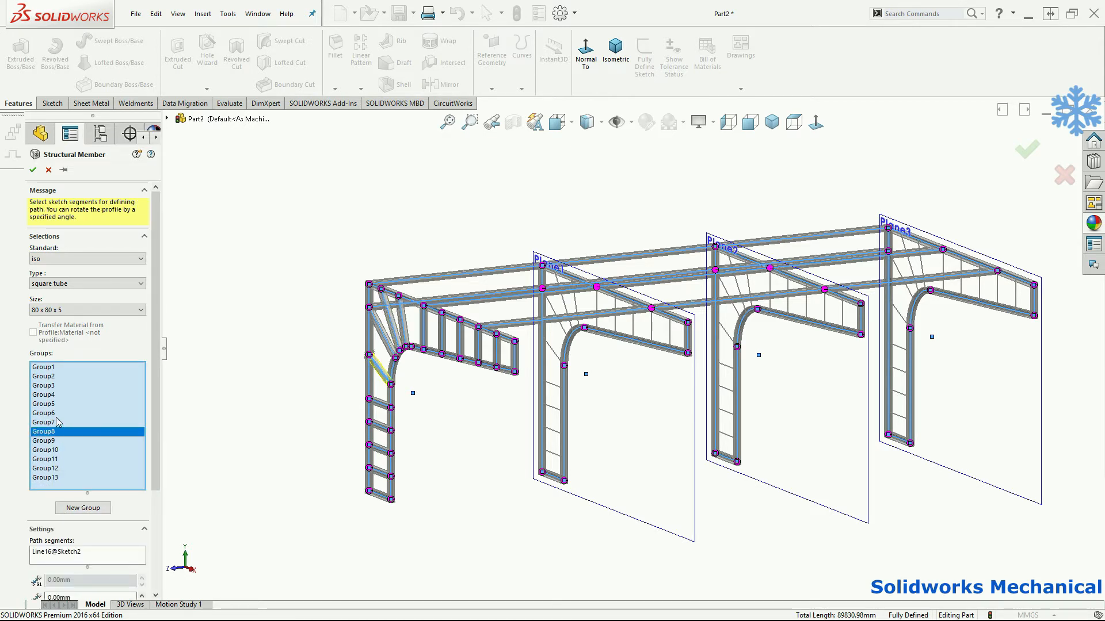
pyautogui.click(56, 413)
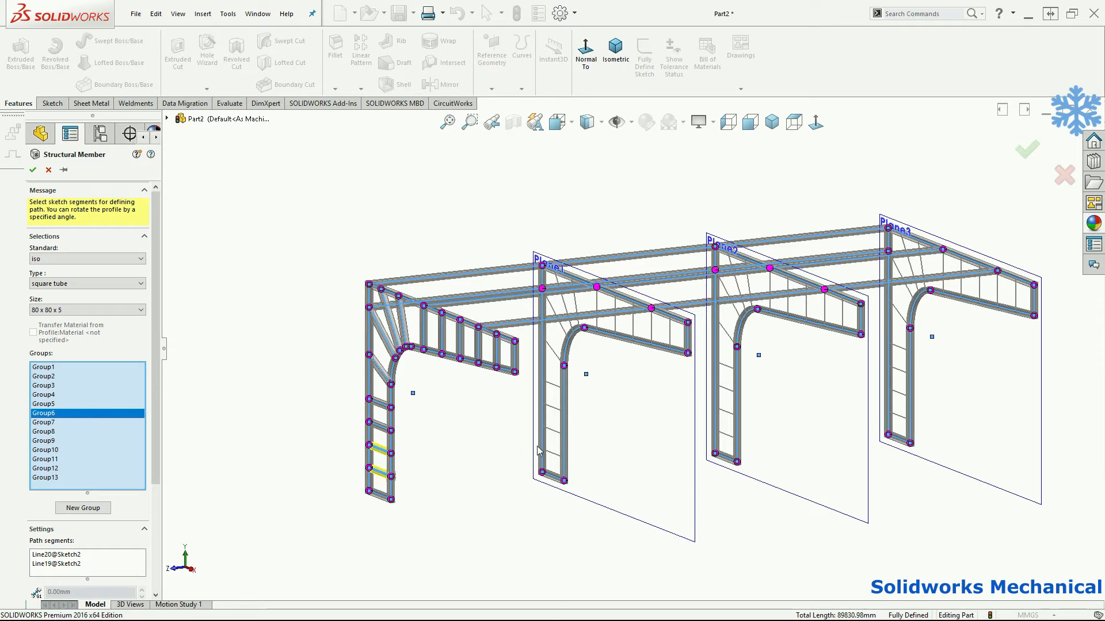
pyautogui.click(556, 443)
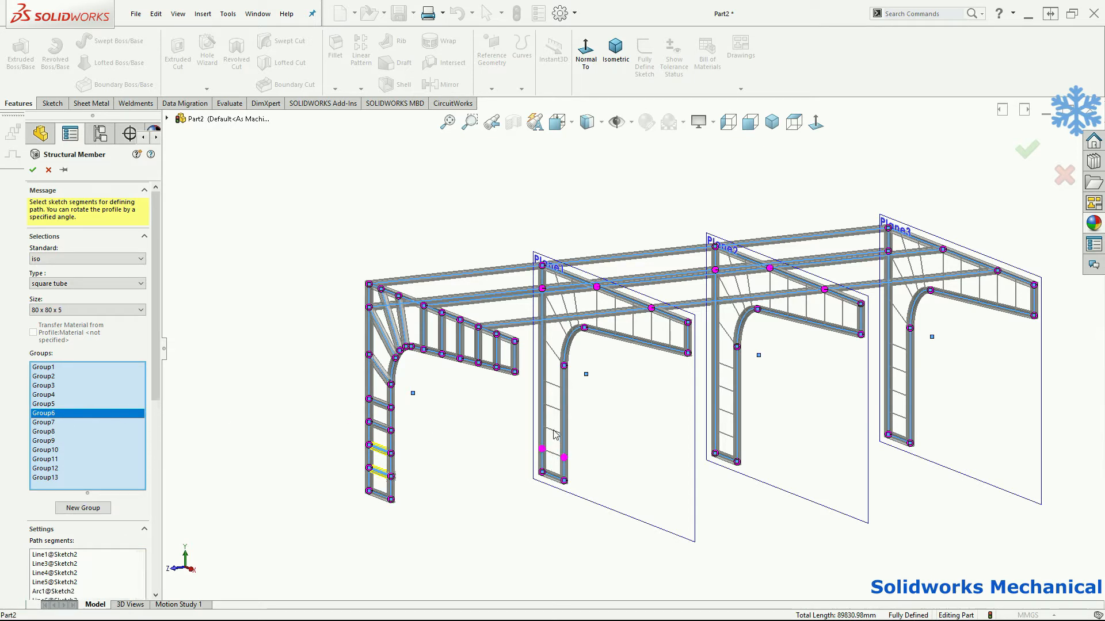
pyautogui.click(553, 430)
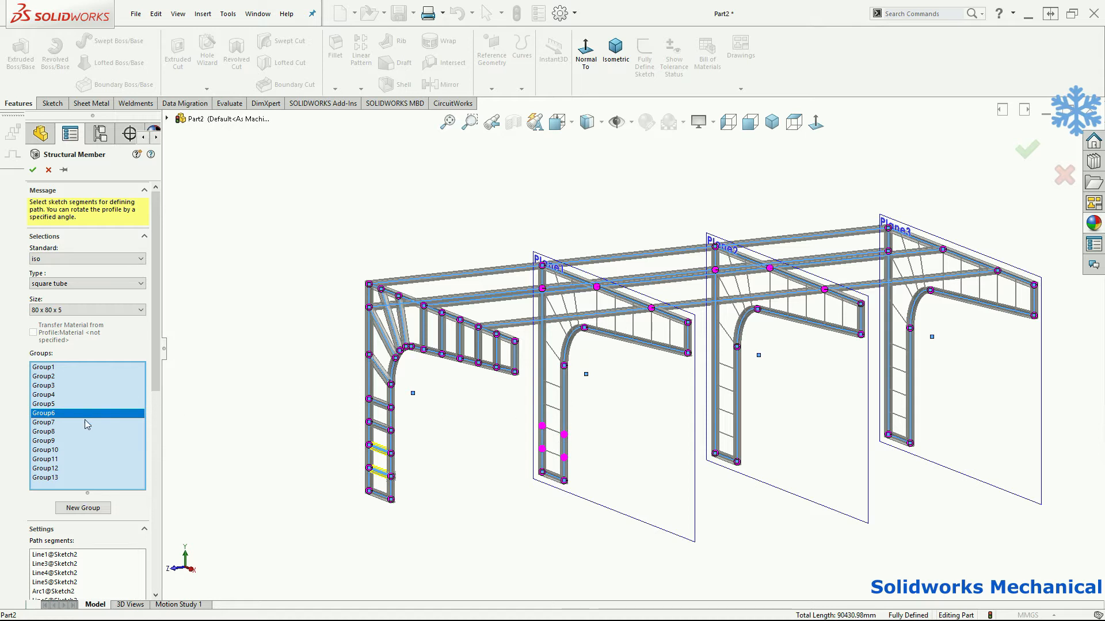
pyautogui.click(728, 437)
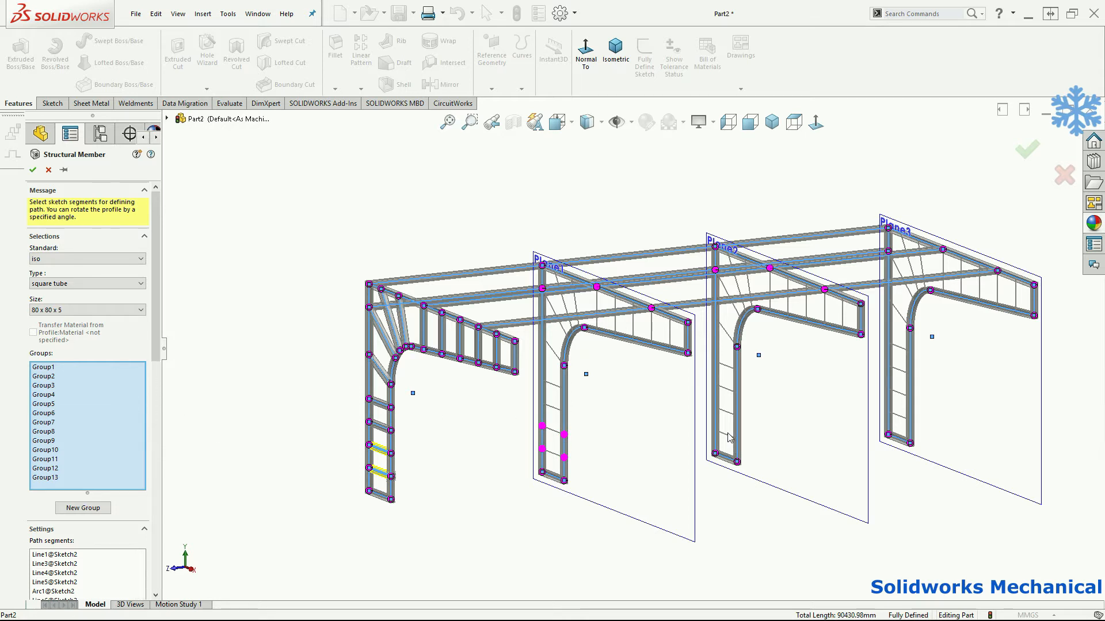
pyautogui.scroll(-2, 729, 437)
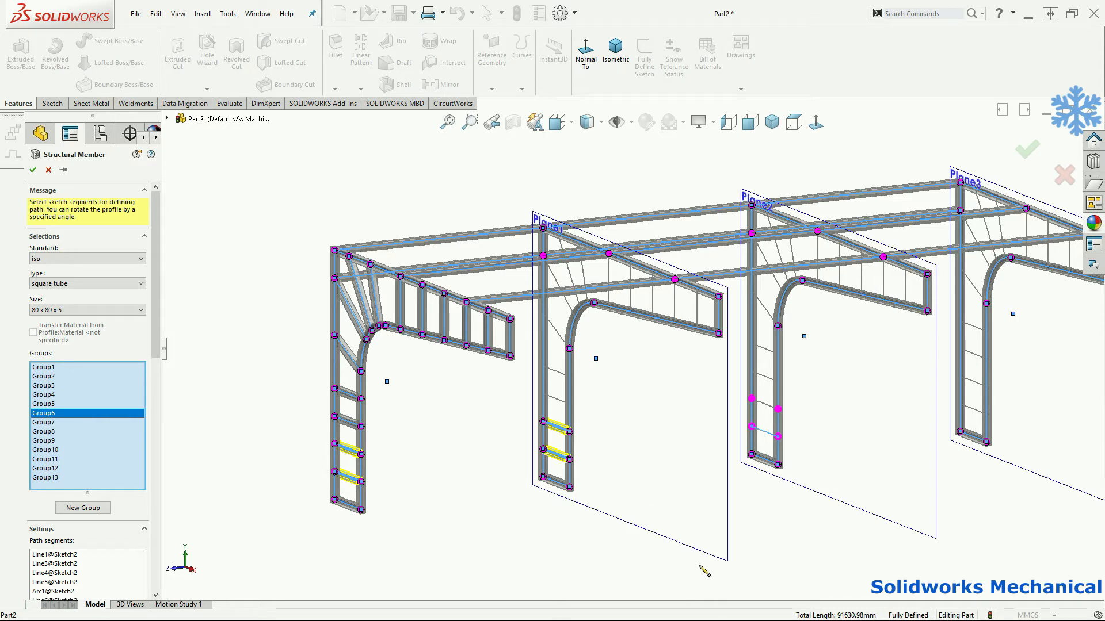
pyautogui.click(981, 386)
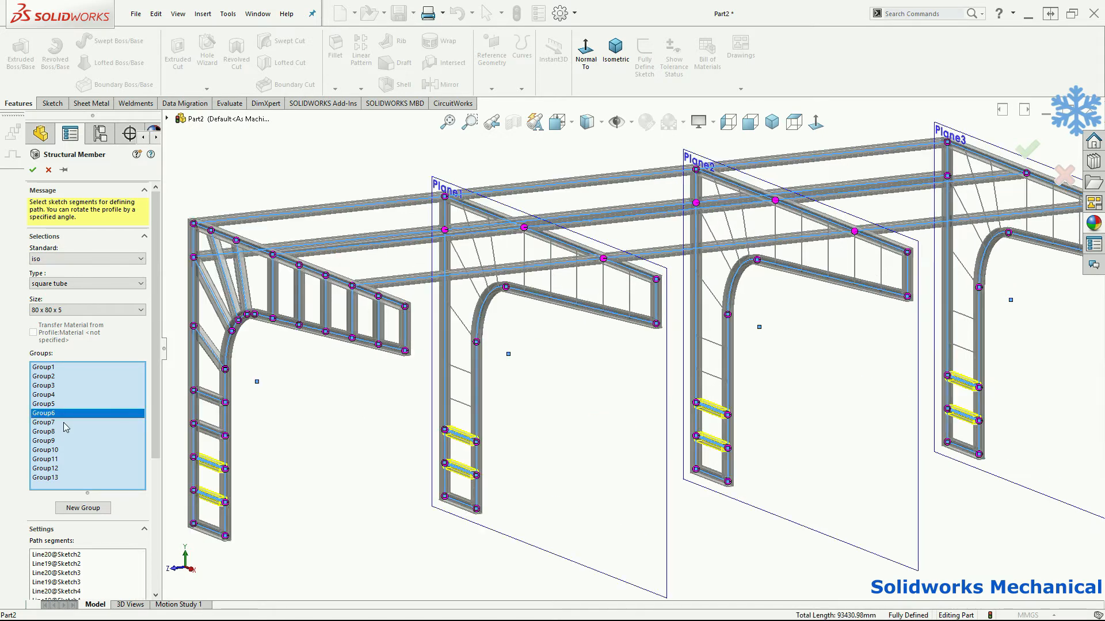
# Extend Group7 with the upper two column rungs of the Plane1, Plane2 and Plane3 frames
pyautogui.click(62, 422)
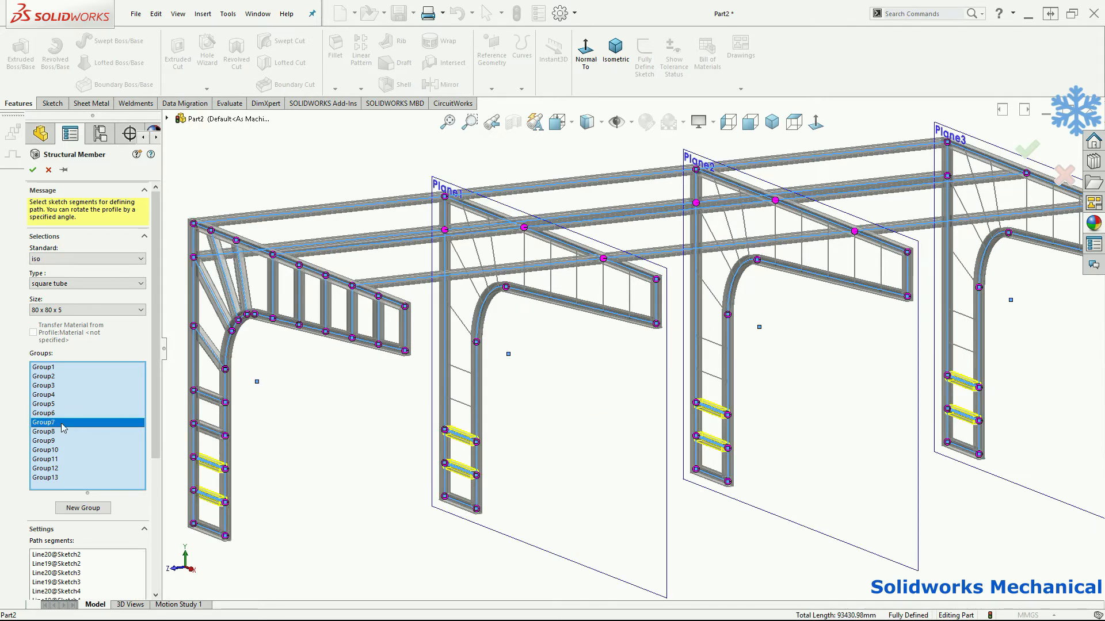
pyautogui.click(463, 403)
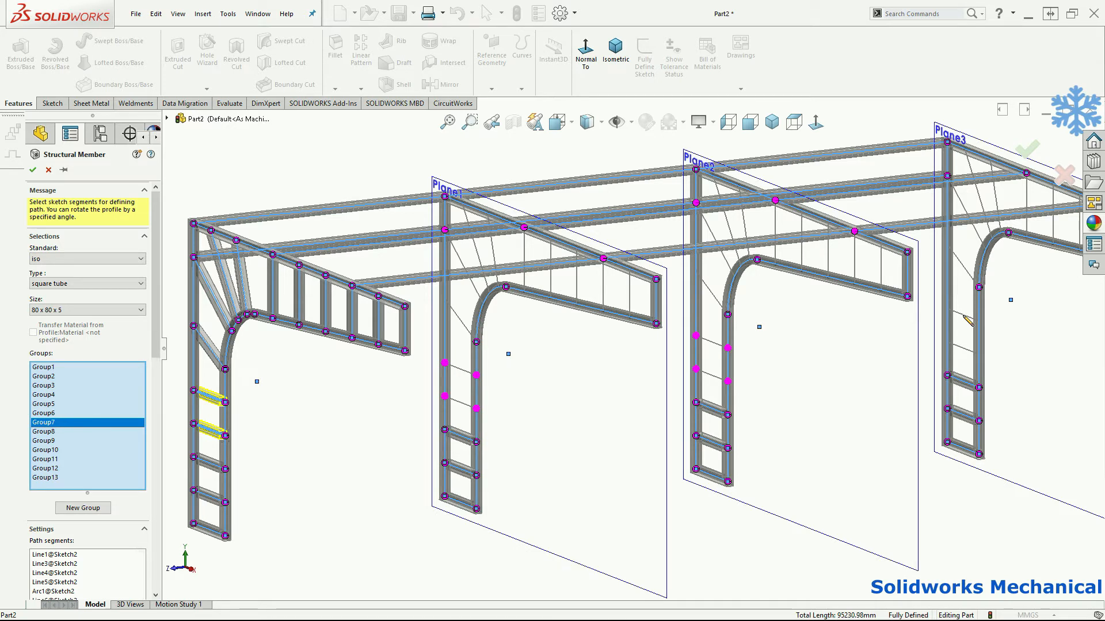
pyautogui.click(967, 352)
pyautogui.press('Delete')
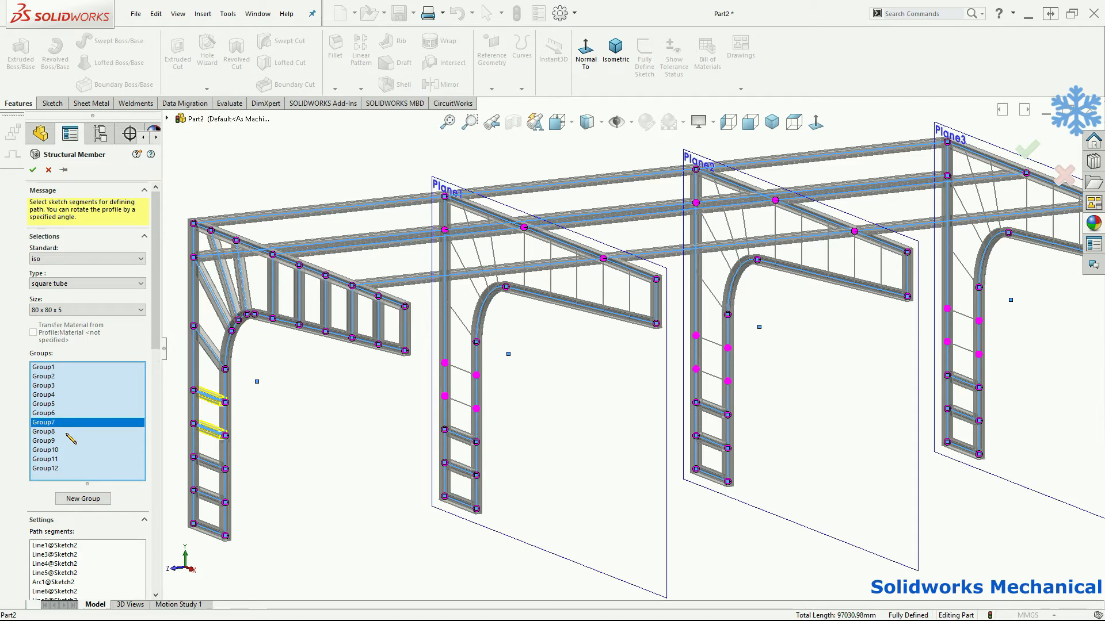
pyautogui.click(66, 431)
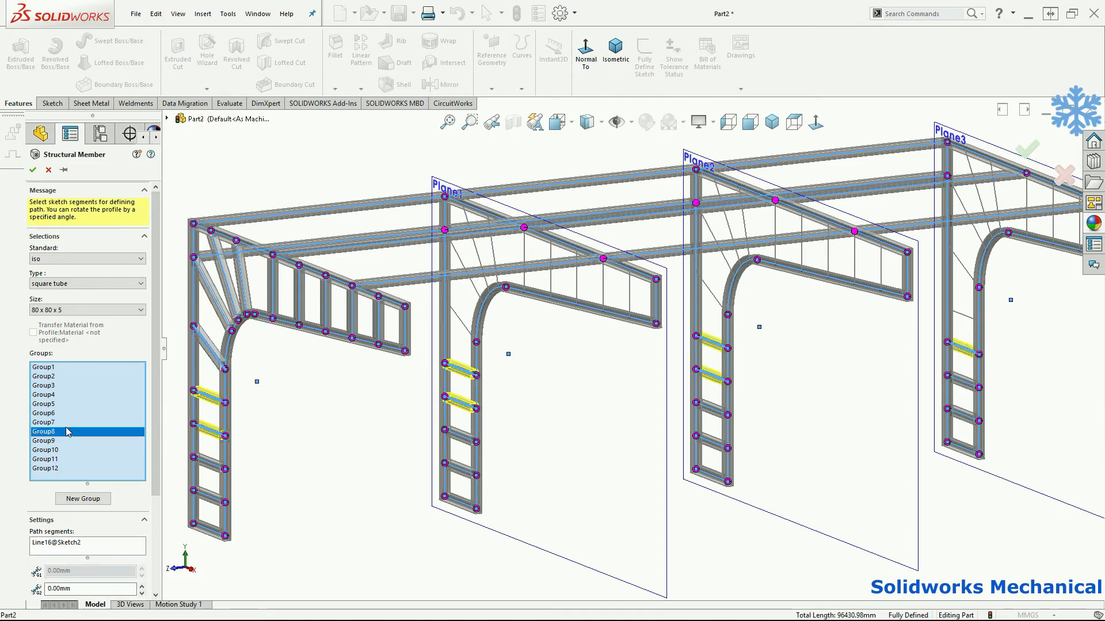
pyautogui.click(64, 423)
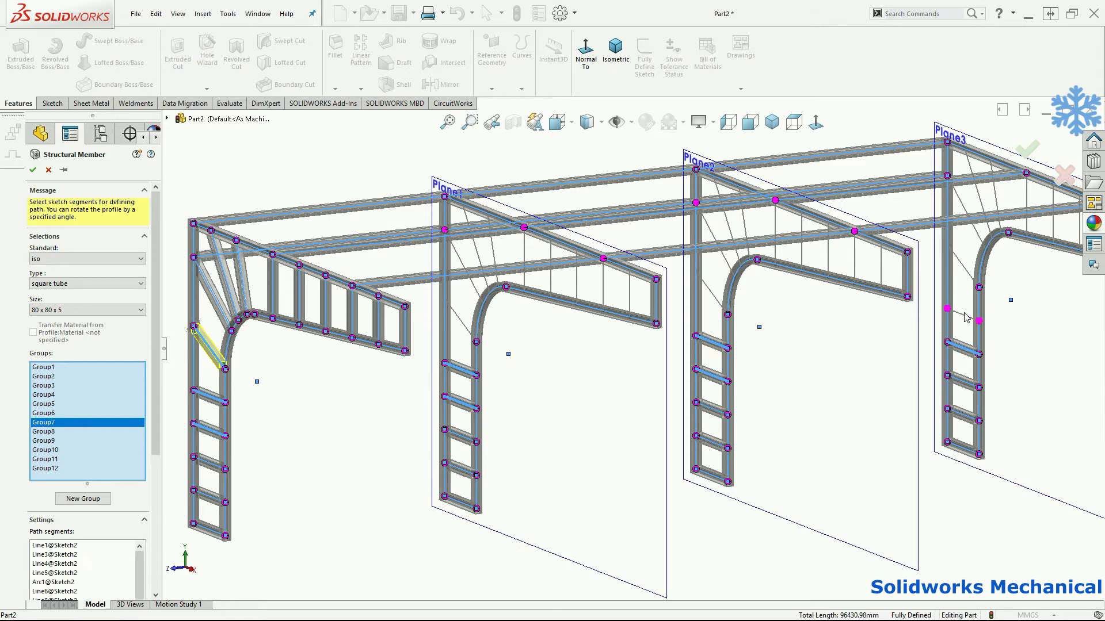
# Extend Group8 with the lowest corner brace and Group9 with the second corner brace of the Plane1, Plane2 and Plane3 frames
pyautogui.click(74, 431)
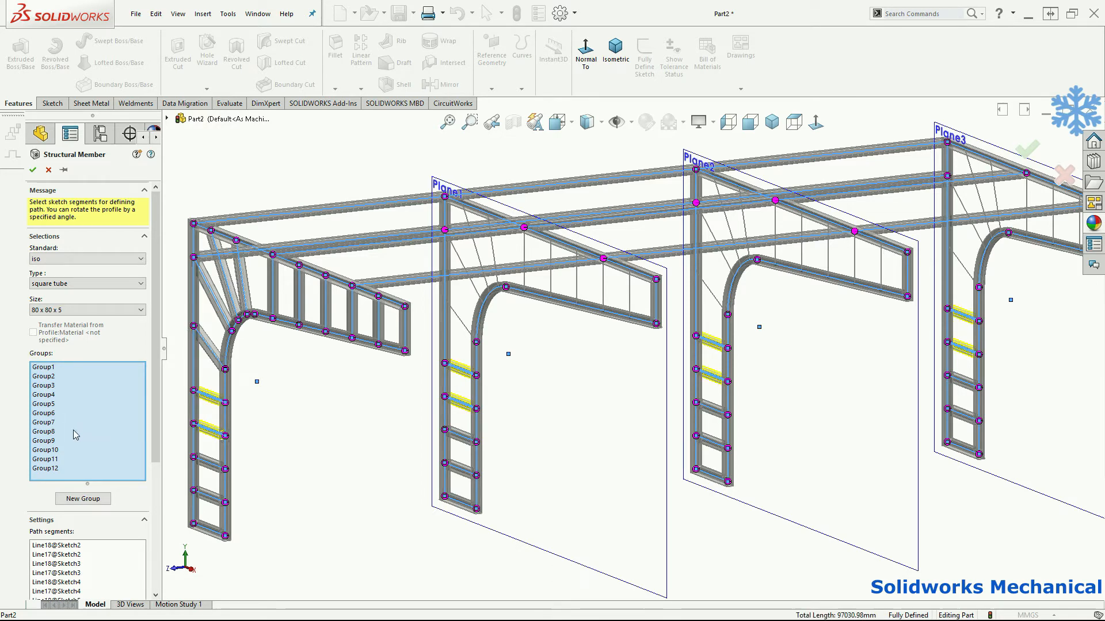
pyautogui.click(460, 331)
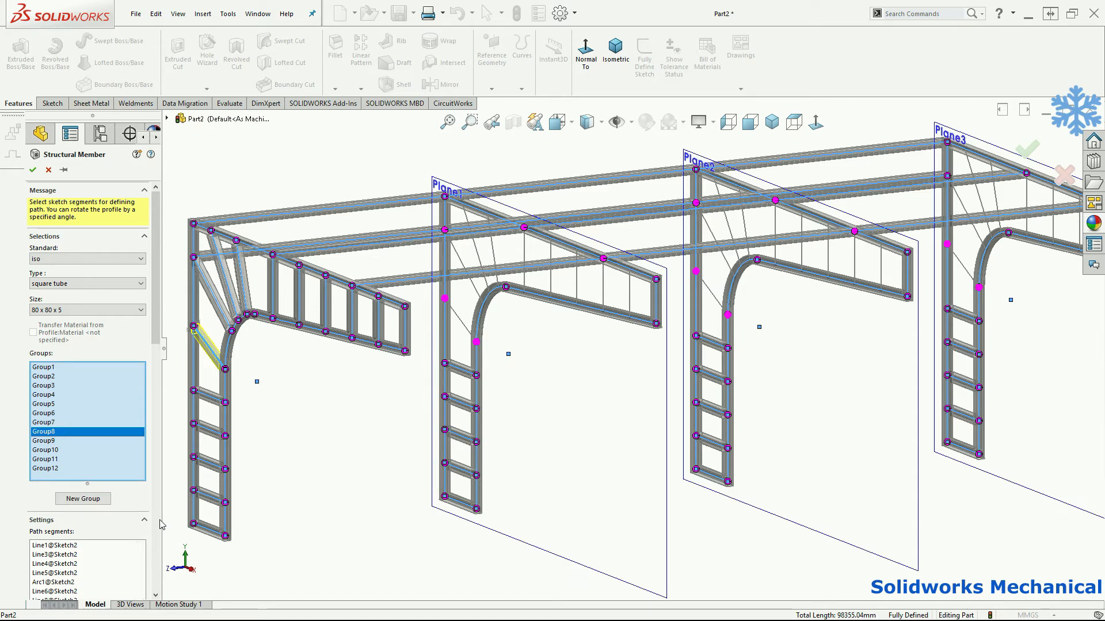
pyautogui.click(68, 441)
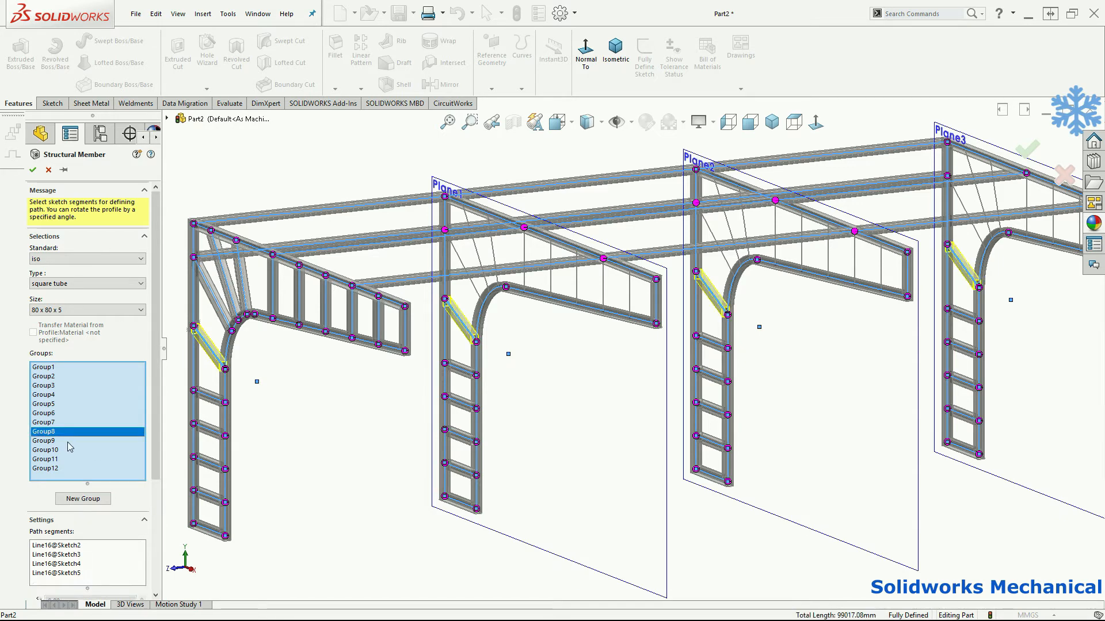
pyautogui.click(68, 443)
pyautogui.moveTo(572, 437); pyautogui.dragTo(569, 402, button='middle')
pyautogui.click(476, 289)
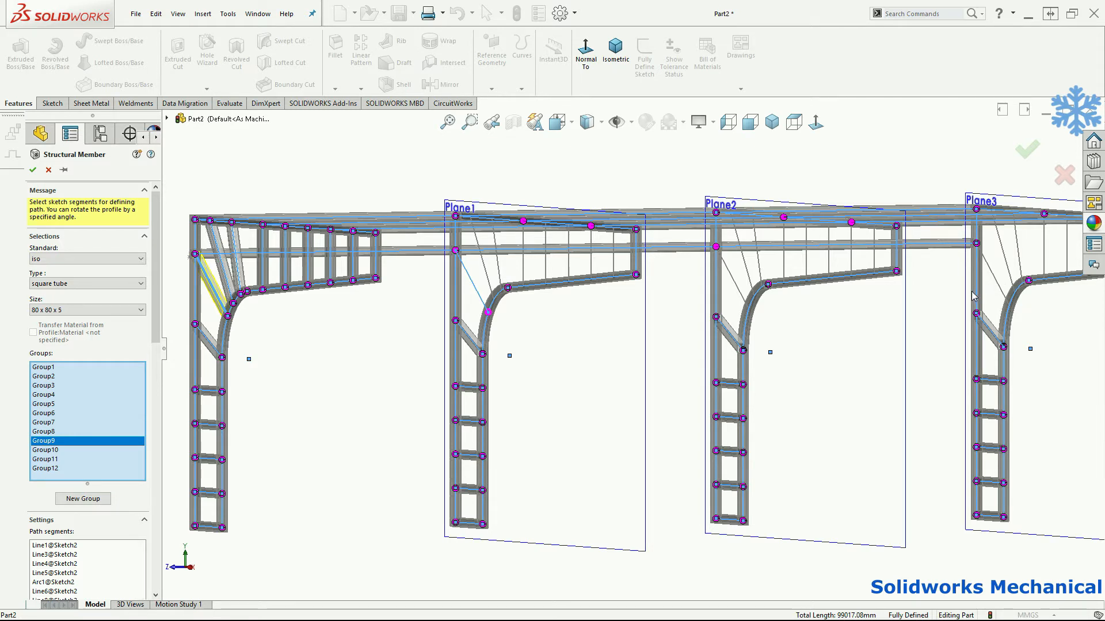
pyautogui.click(738, 288)
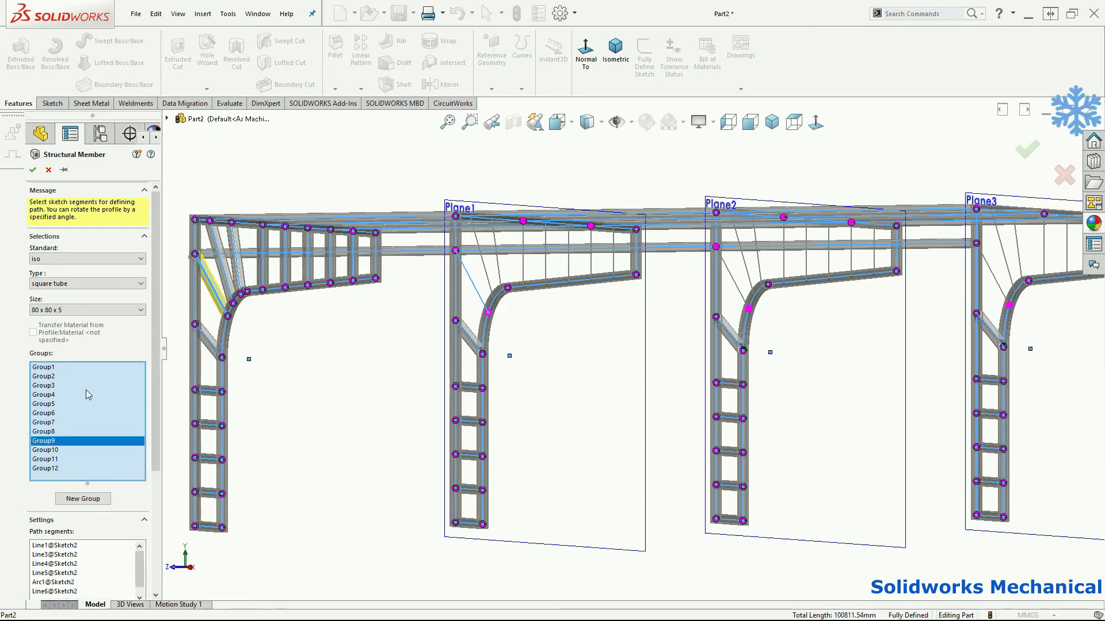
# Extend Group10 with the third corner brace of the Plane1, Plane2 and Plane3 frames
pyautogui.click(56, 451)
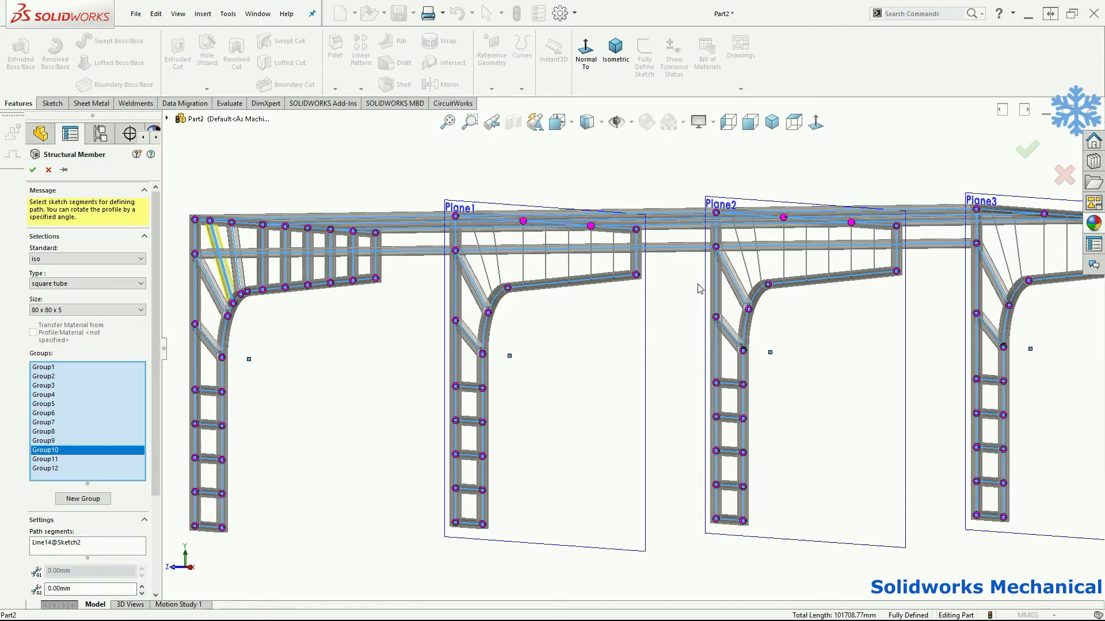
pyautogui.click(749, 270)
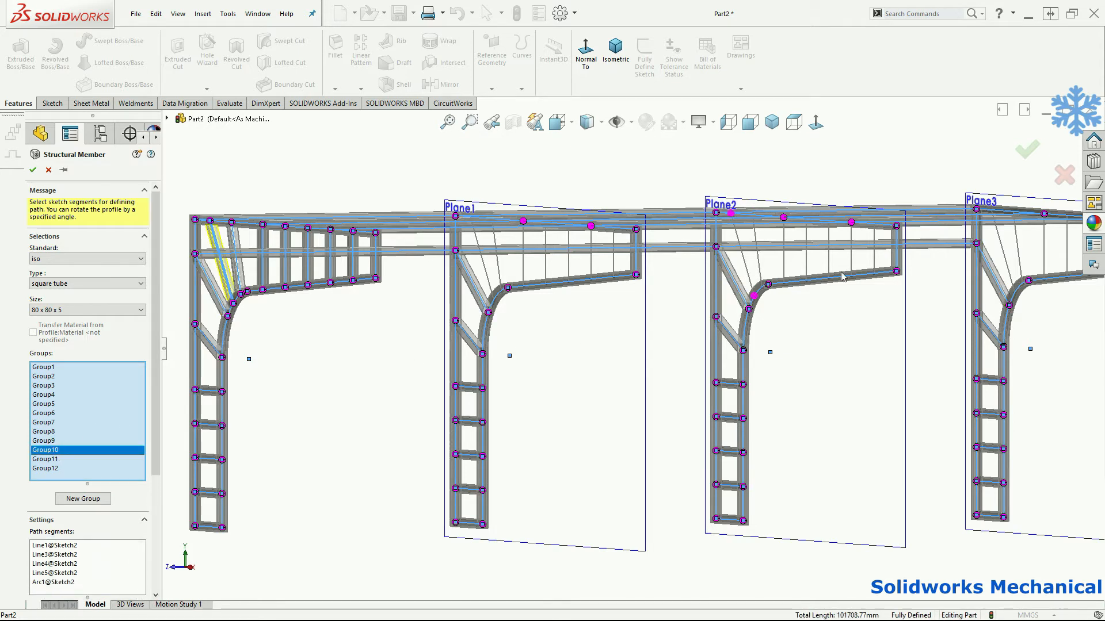
pyautogui.click(490, 276)
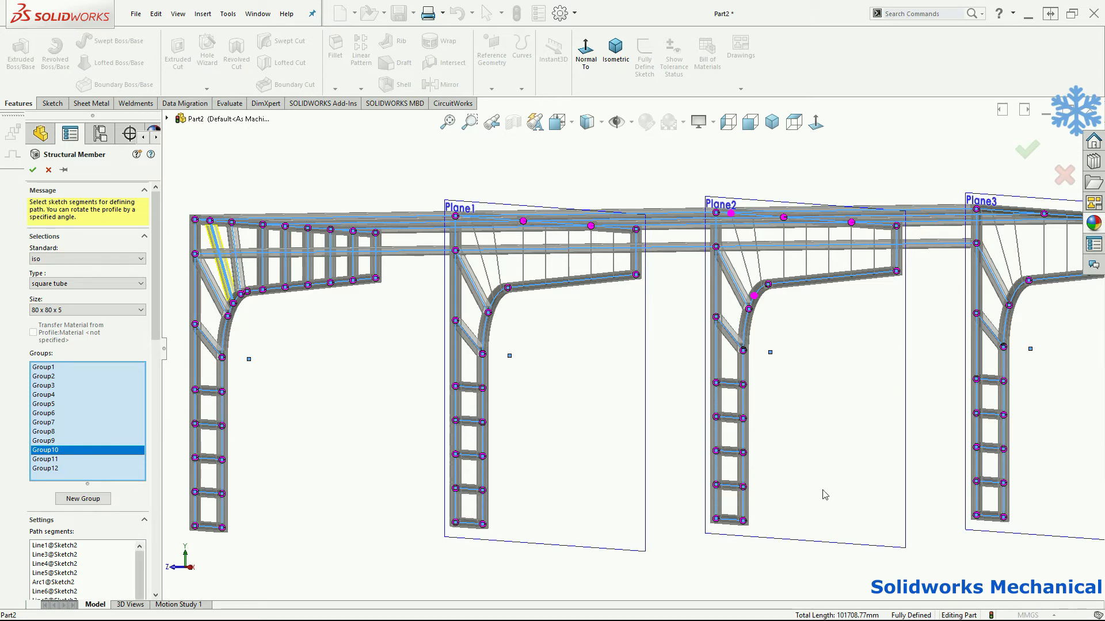
pyautogui.click(83, 451)
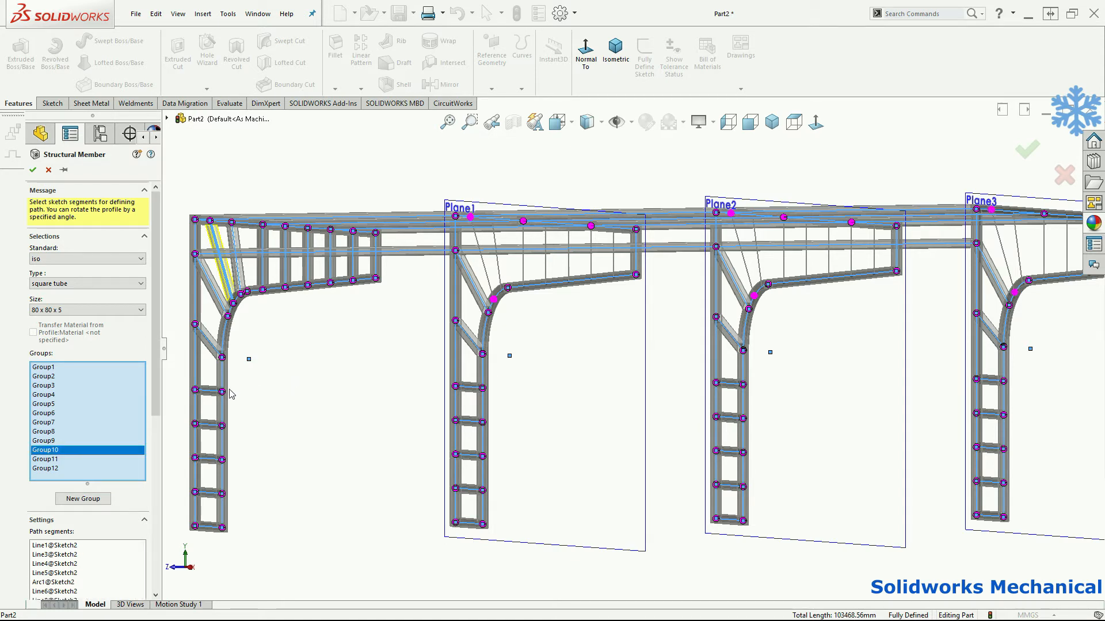
# Extend Group11 with the fourth corner brace, nearest the cantilever, of the Plane1, Plane2 and Plane3 frames
pyautogui.click(48, 460)
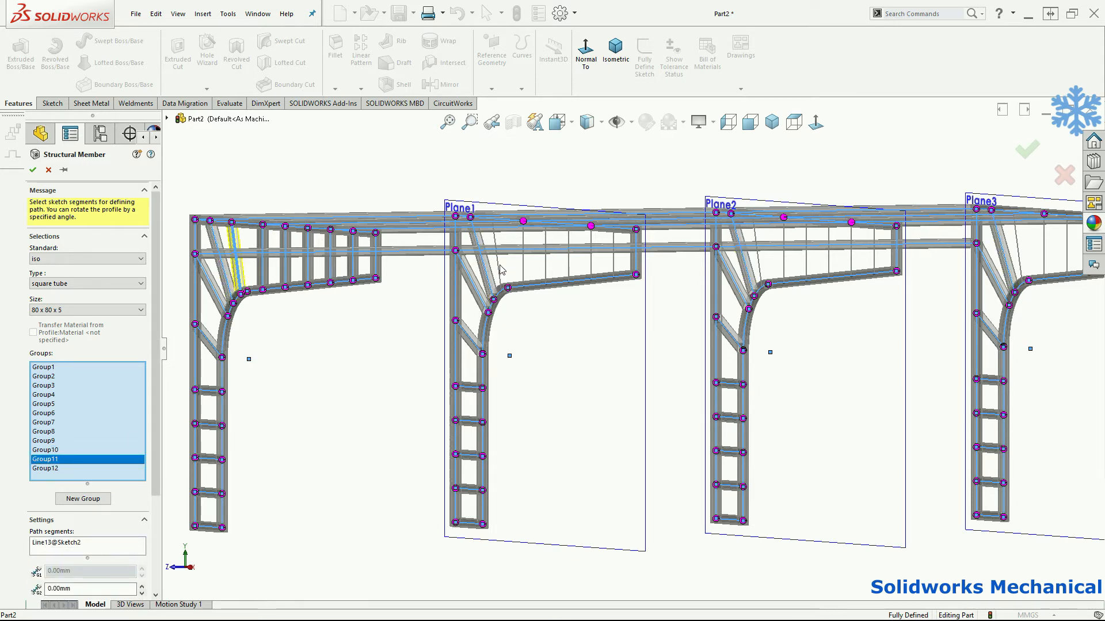
pyautogui.scroll(-5, 498, 275)
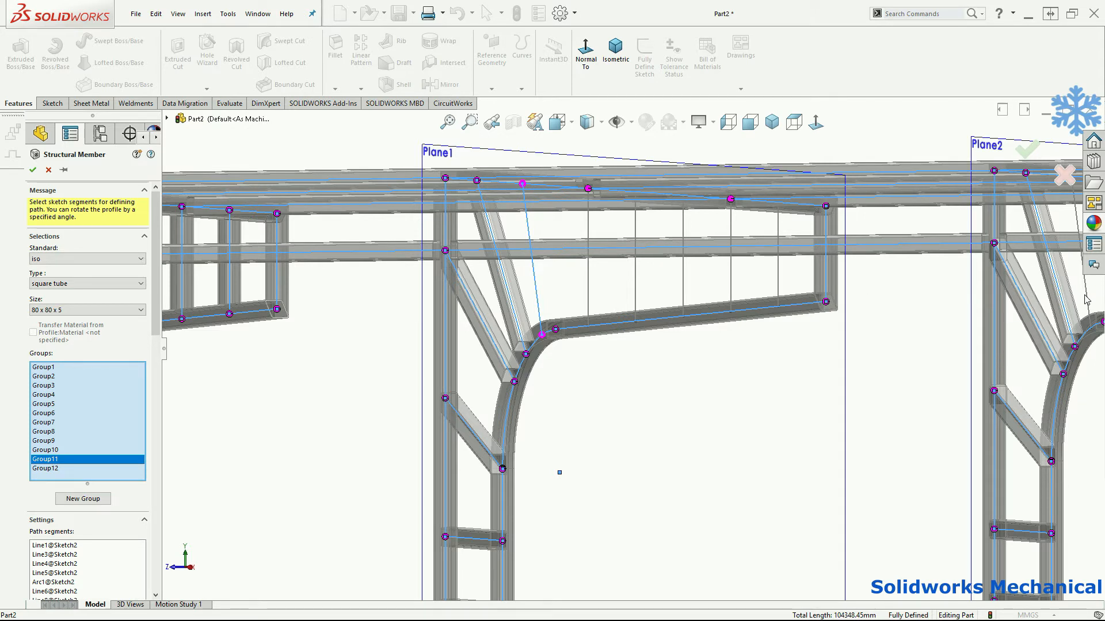
pyautogui.scroll(1, 1084, 288)
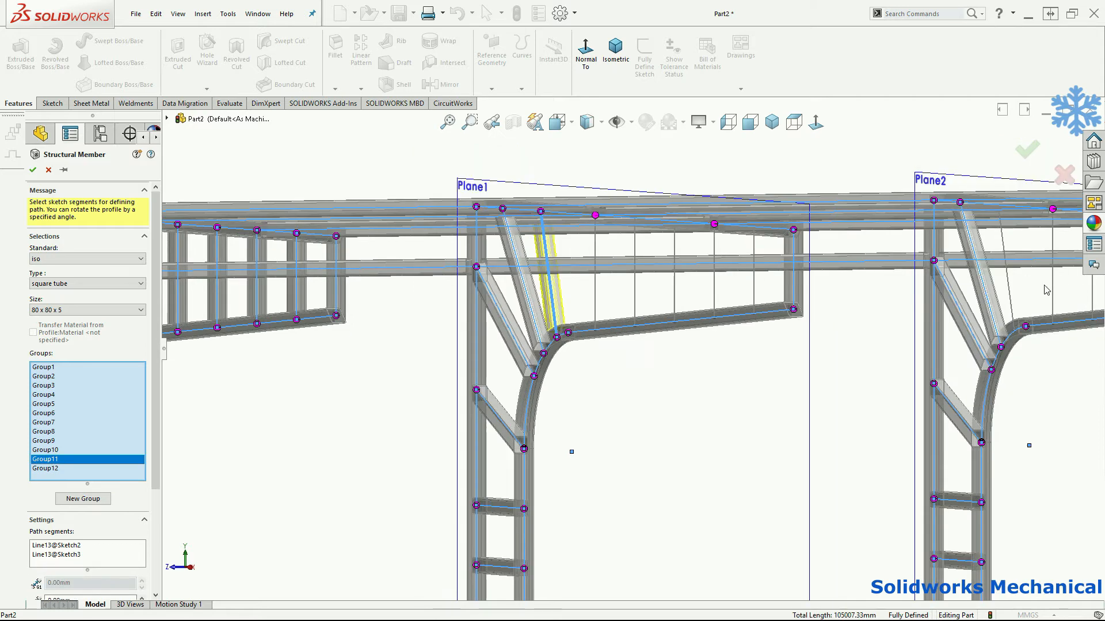
pyautogui.scroll(3, 1013, 309)
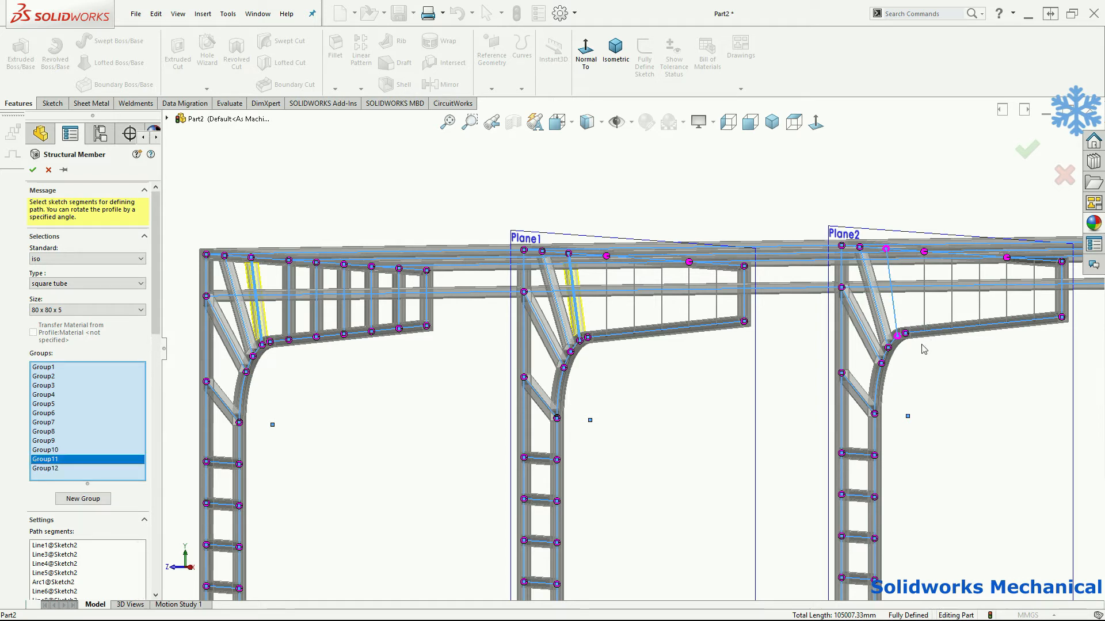
pyautogui.scroll(1, 915, 354)
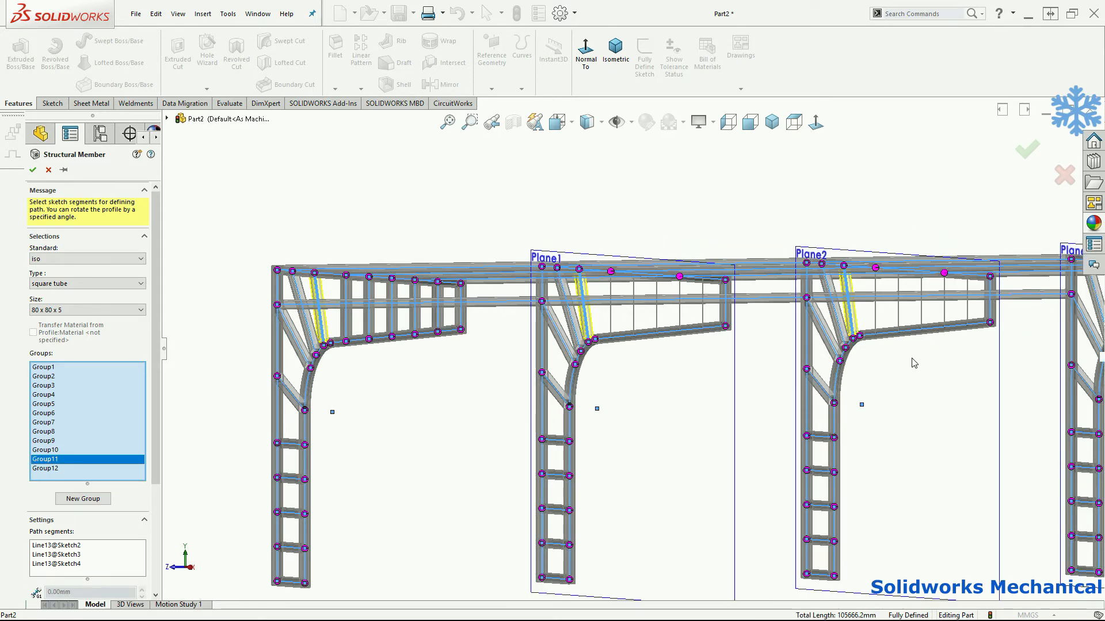
pyautogui.scroll(3, 914, 362)
pyautogui.scroll(-2, 823, 333)
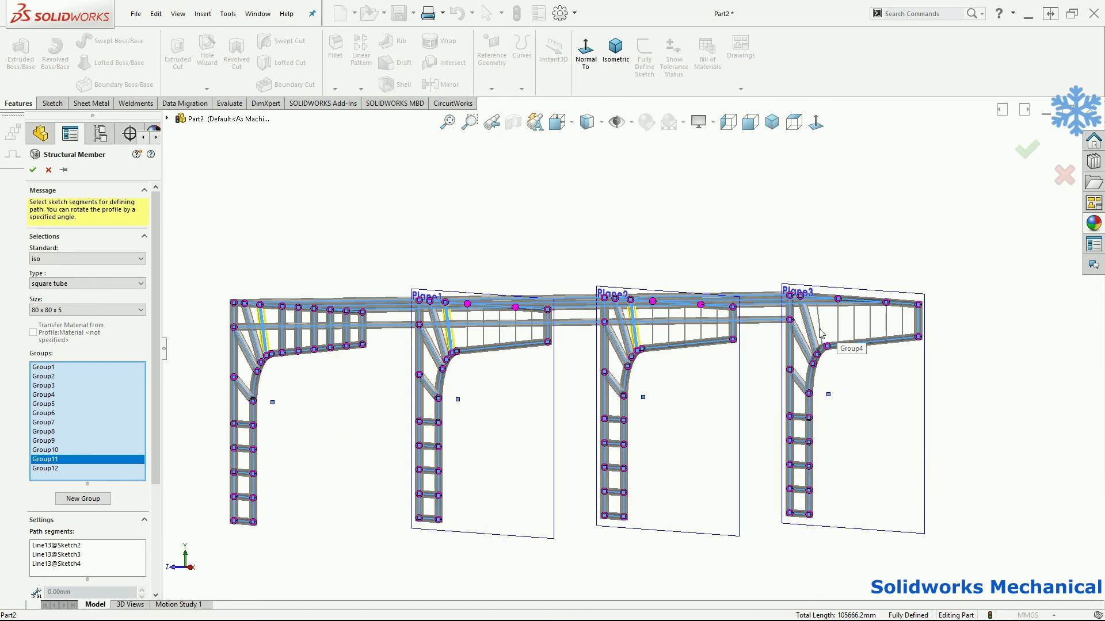
pyautogui.scroll(-1, 811, 334)
pyautogui.click(809, 322)
# Extend Group12 with the five vertical posts between the Plane3 frame's cantilever chords
pyautogui.click(42, 368)
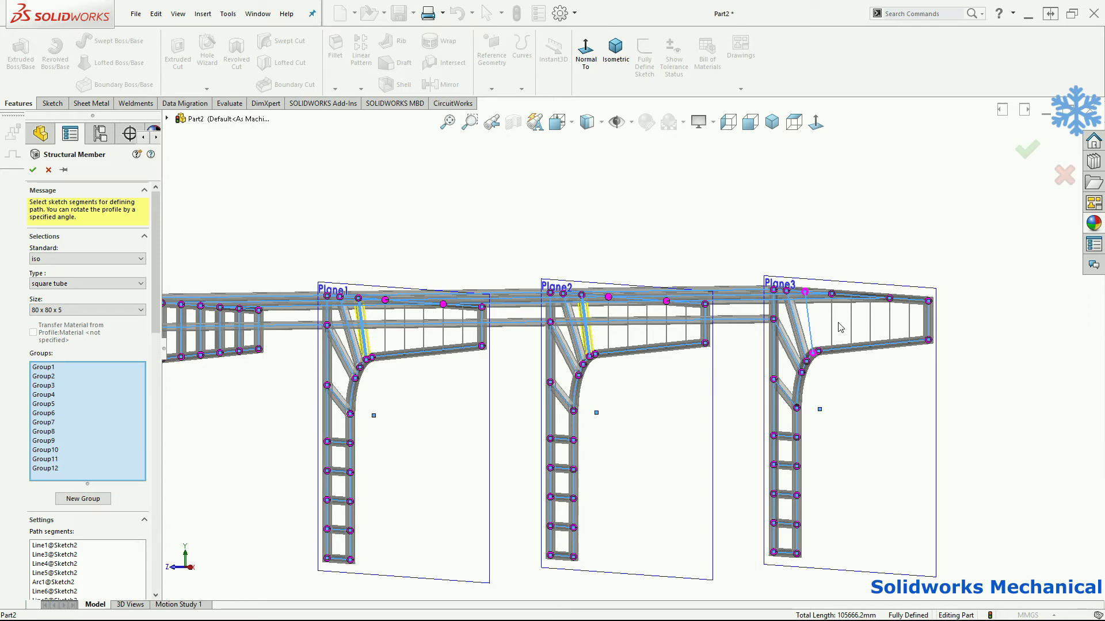
pyautogui.scroll(-2, 839, 329)
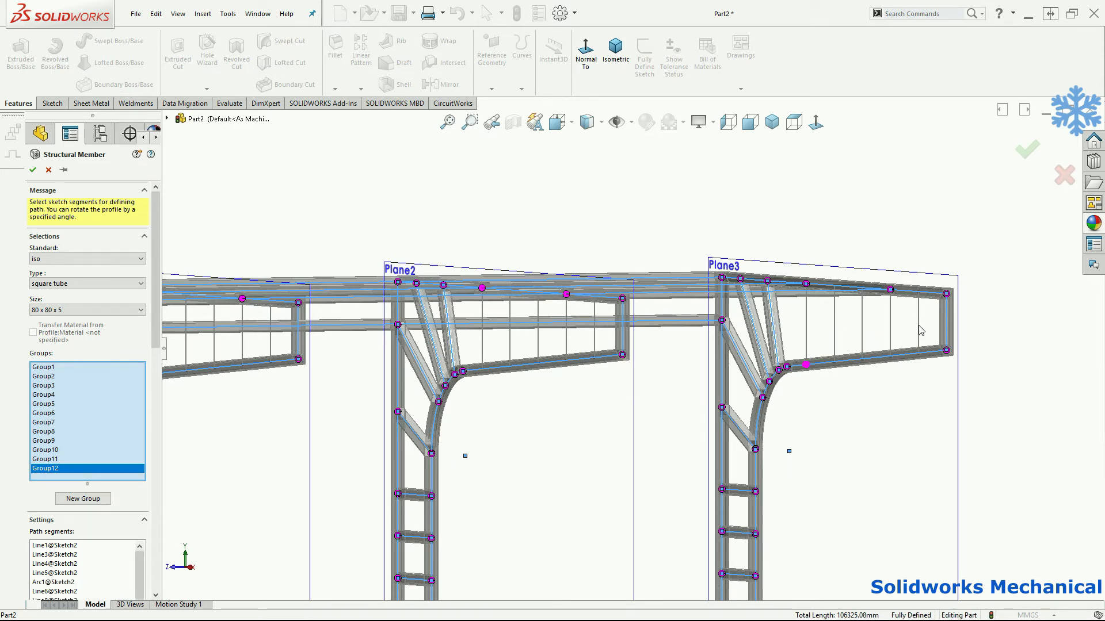
pyautogui.click(852, 361)
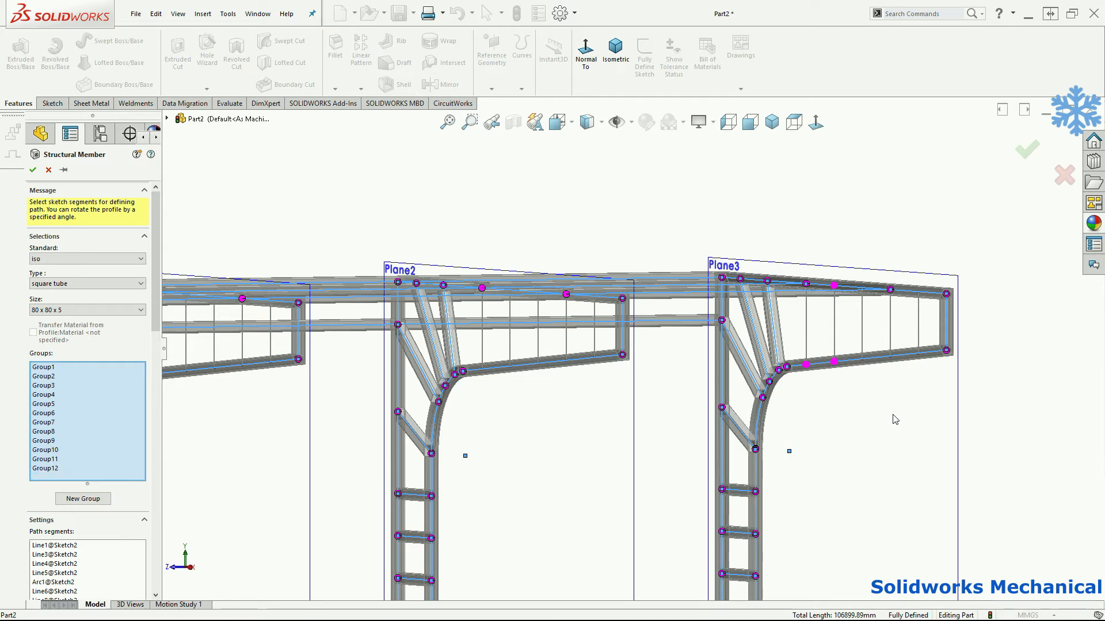
pyautogui.click(918, 353)
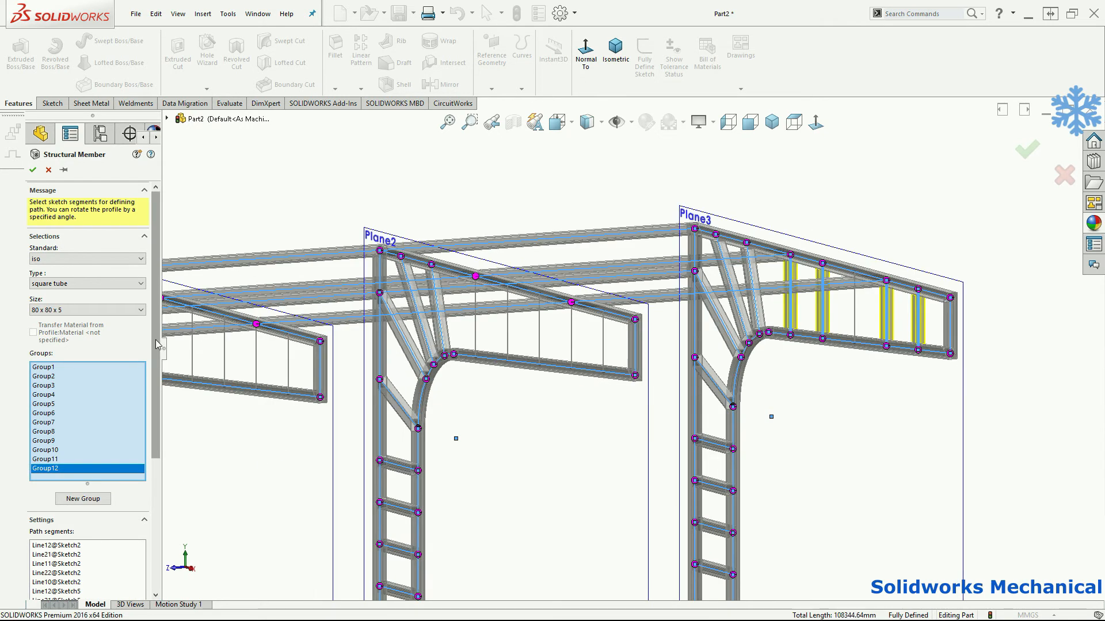
pyautogui.click(855, 313)
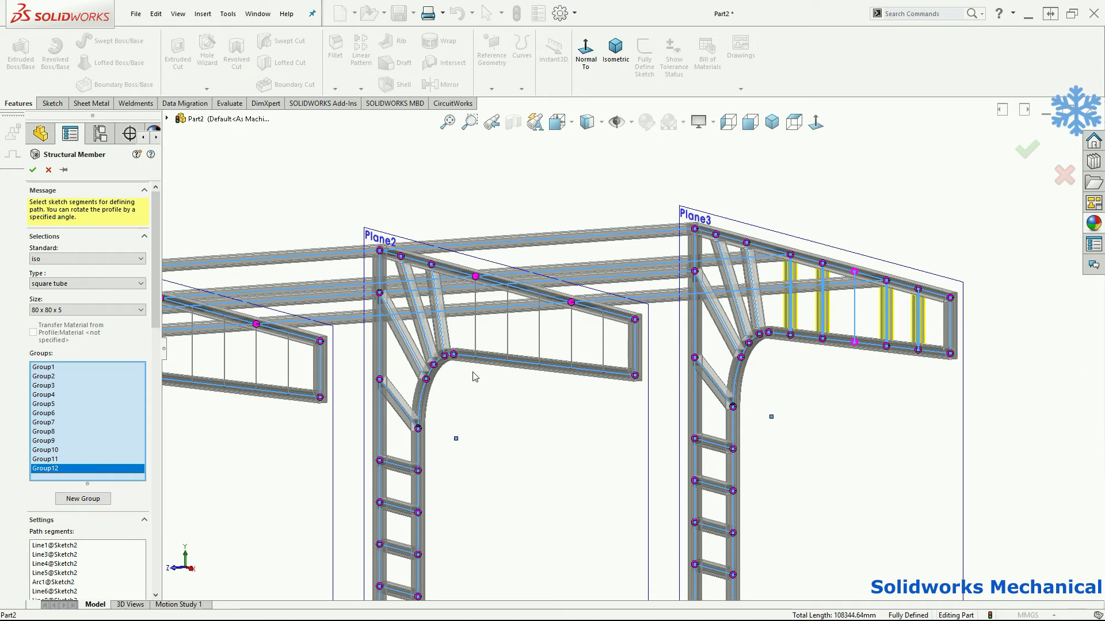
pyautogui.scroll(-2, 520, 407)
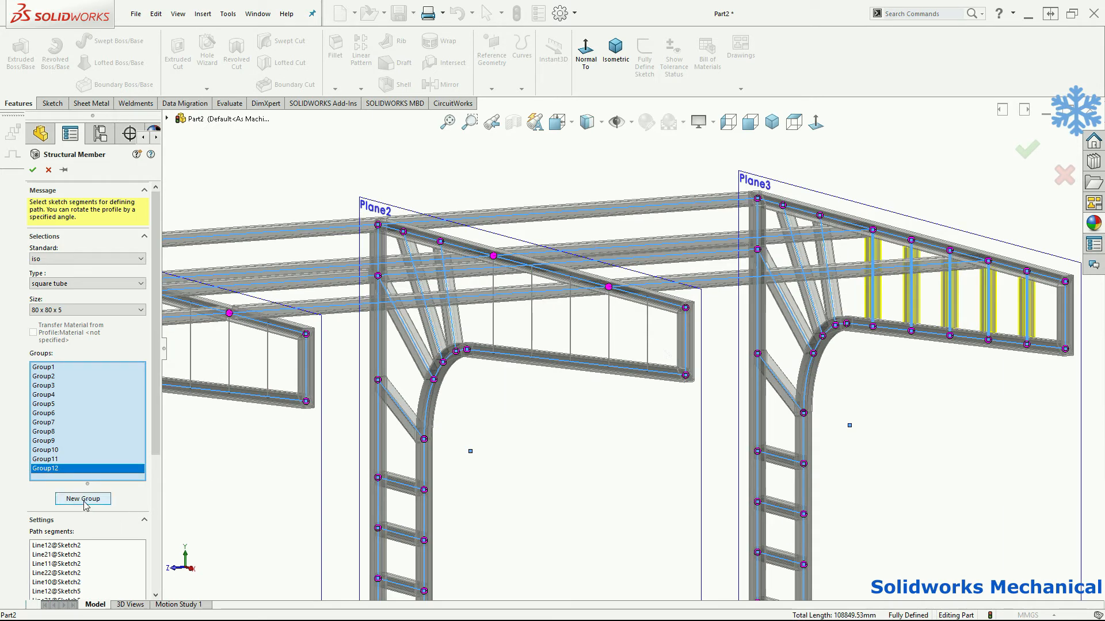
# Extend Group12 with the Plane2 frame's five vertical cantilever posts and the middle three posts of the Plane1 frame
pyautogui.scroll(3, 487, 379)
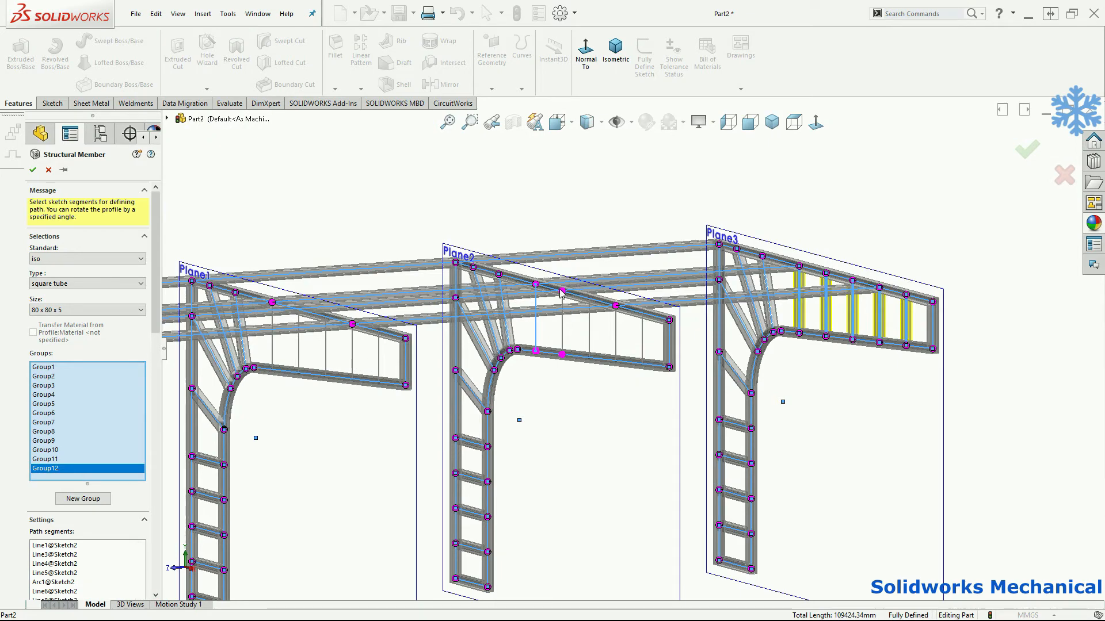
pyautogui.click(561, 318)
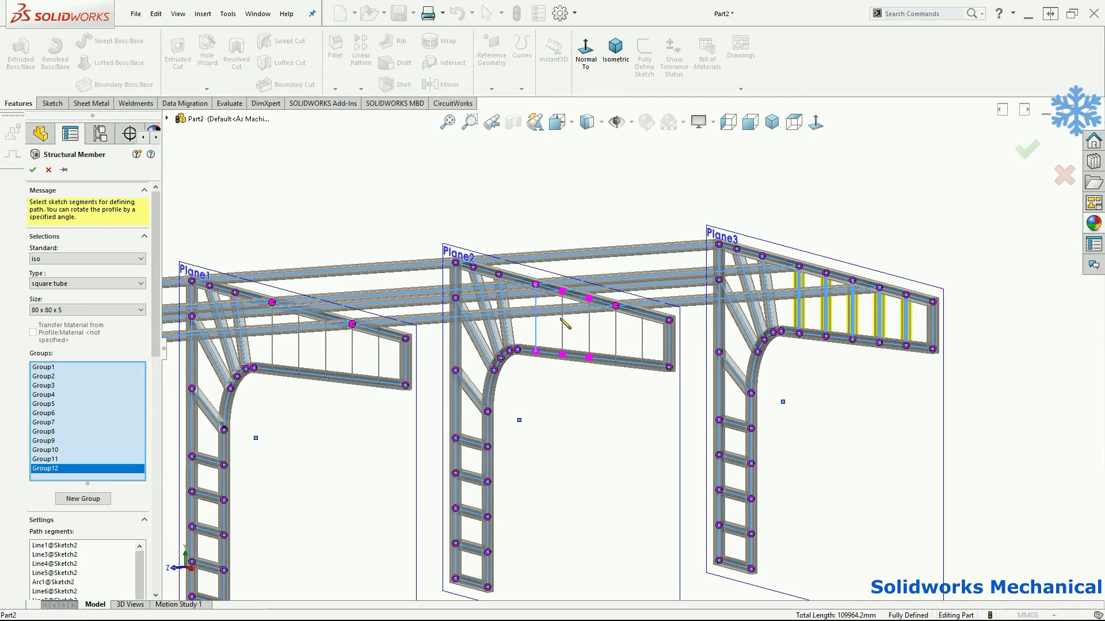
pyautogui.click(561, 318)
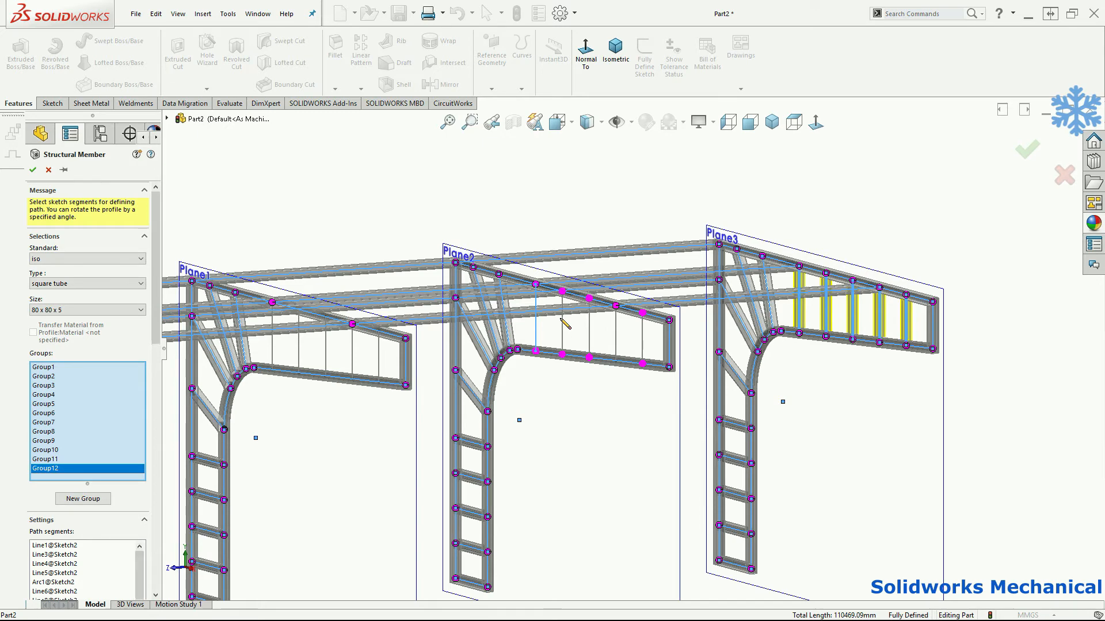
pyautogui.click(562, 320)
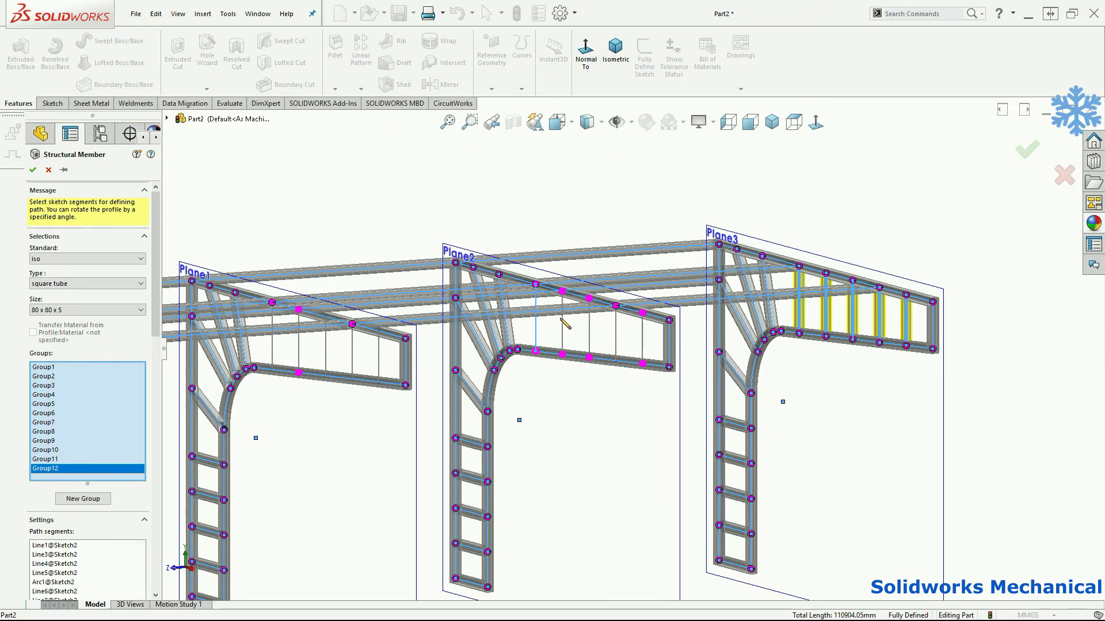
pyautogui.click(562, 320)
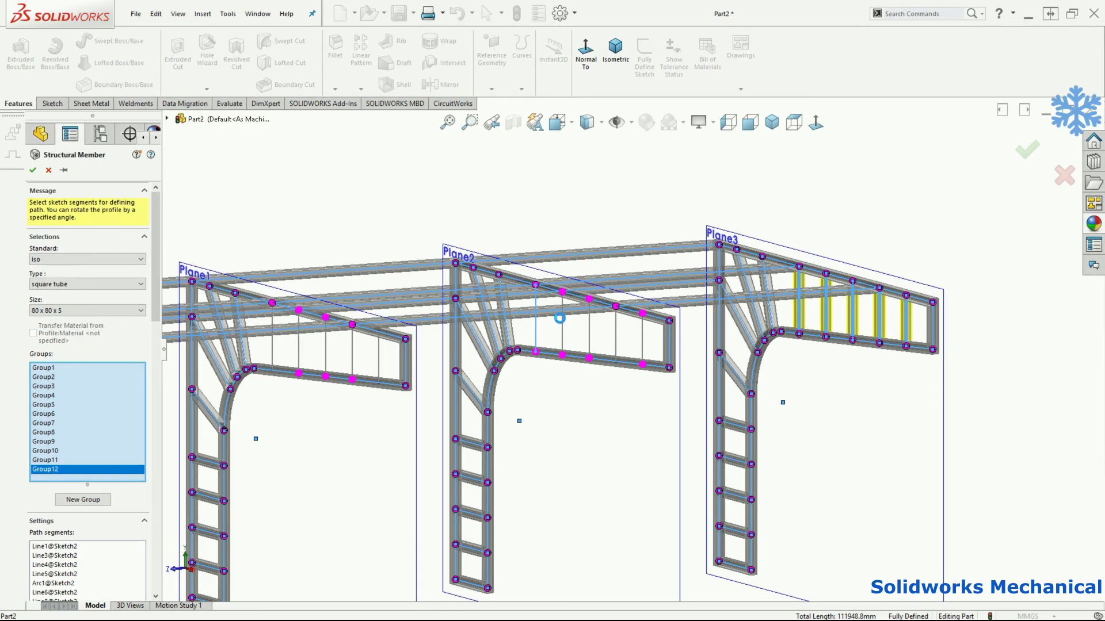
pyautogui.scroll(-2, 561, 321)
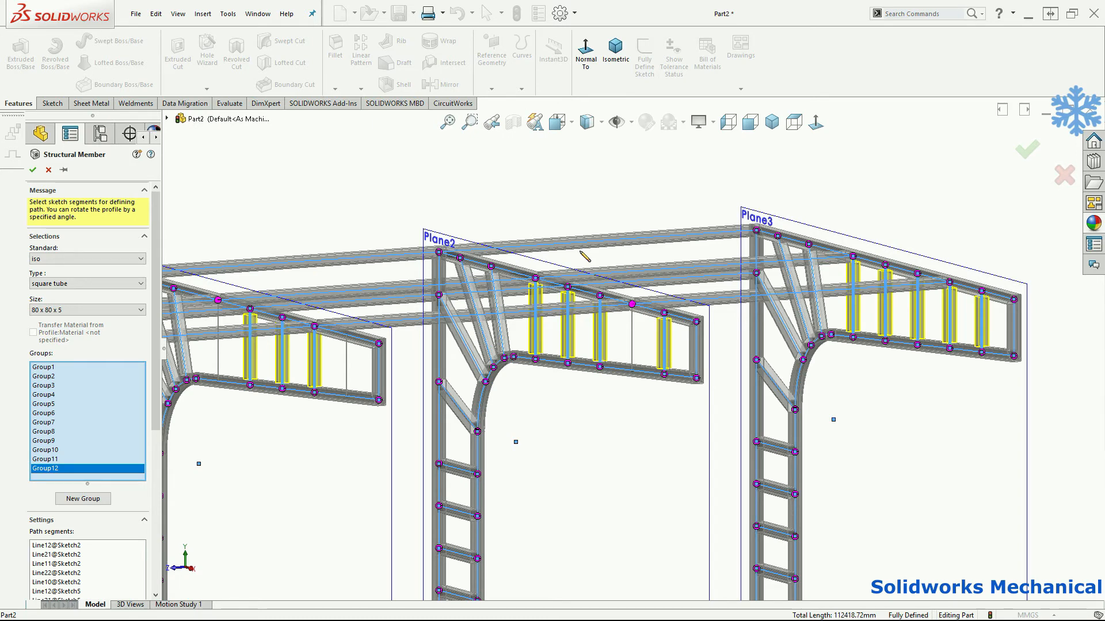
pyautogui.scroll(-3, 624, 348)
pyautogui.click(646, 341)
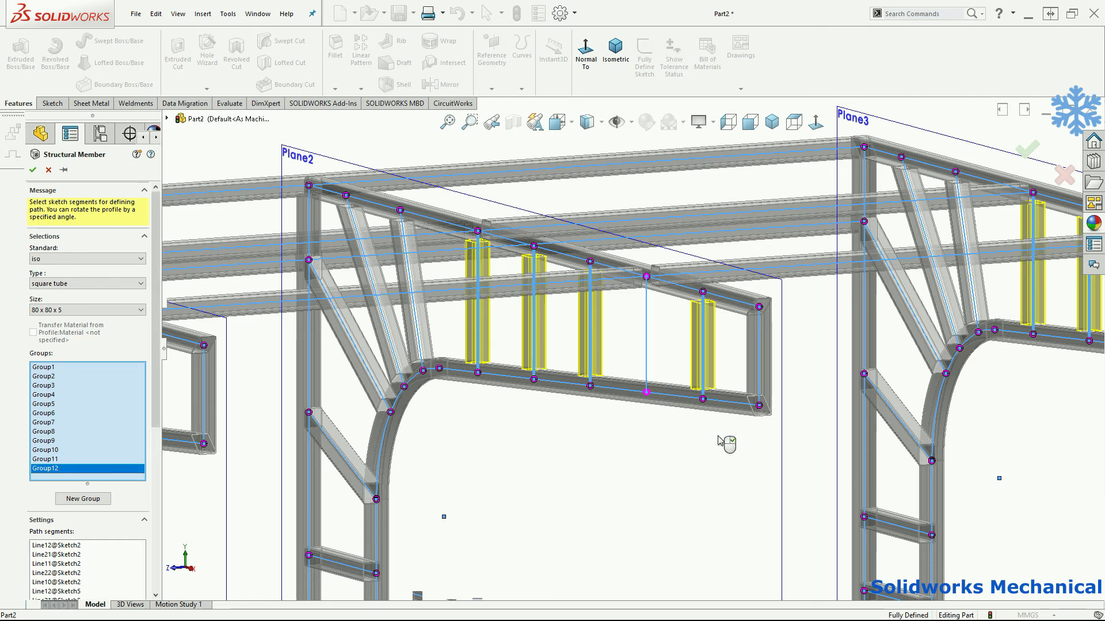
# Add the Plane1 frame's remaining first and fifth vertical cantilever posts to Group12
pyautogui.scroll(2, 715, 421)
pyautogui.scroll(1, 320, 409)
pyautogui.click(351, 369)
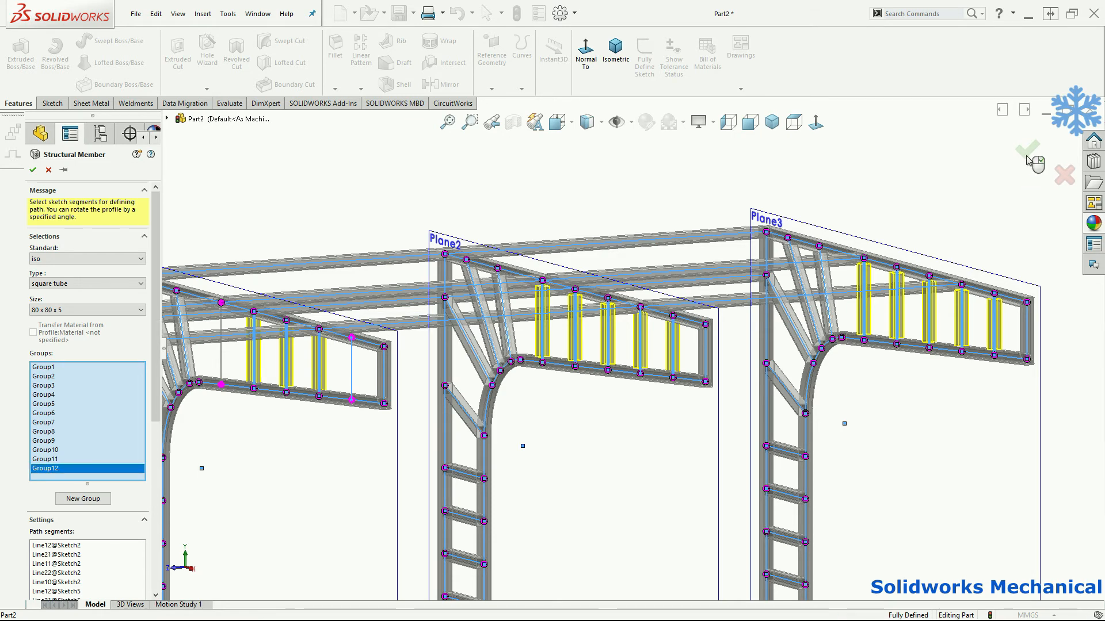
pyautogui.scroll(2, 1028, 154)
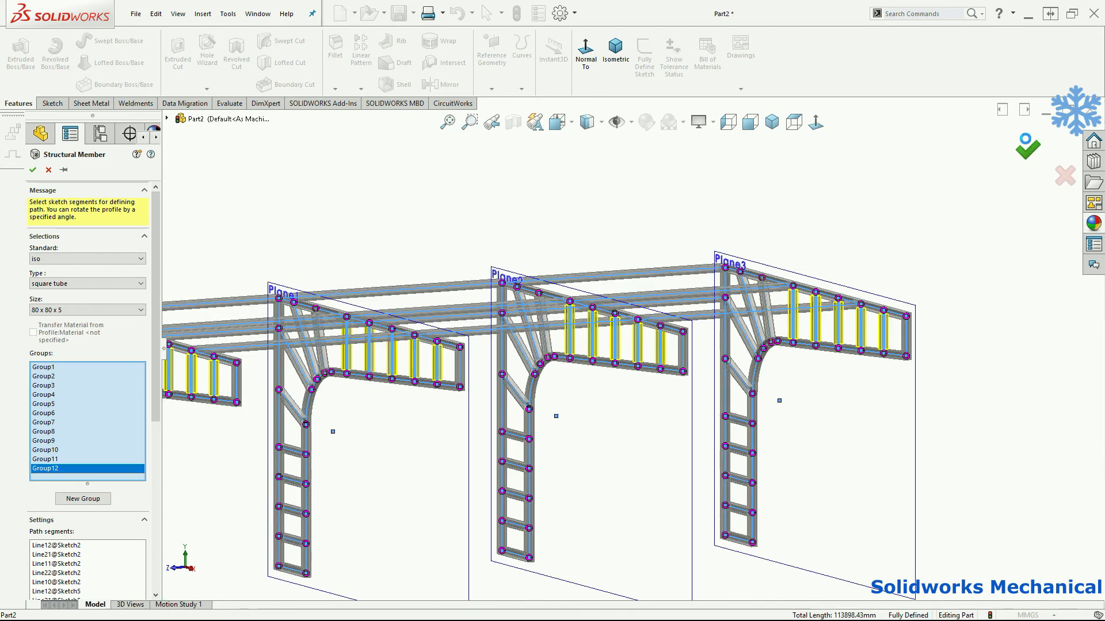
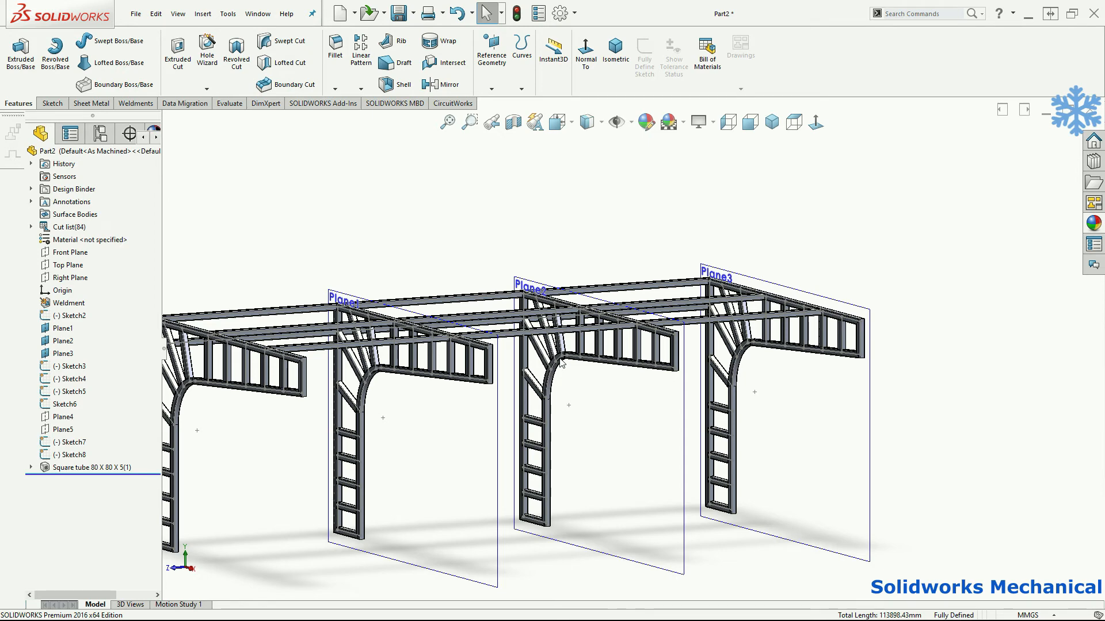
# Hide Sketch3, Sketch4 and Sketch5 along with reference planes Plane1, Plane2 and Plane3
pyautogui.click(551, 510)
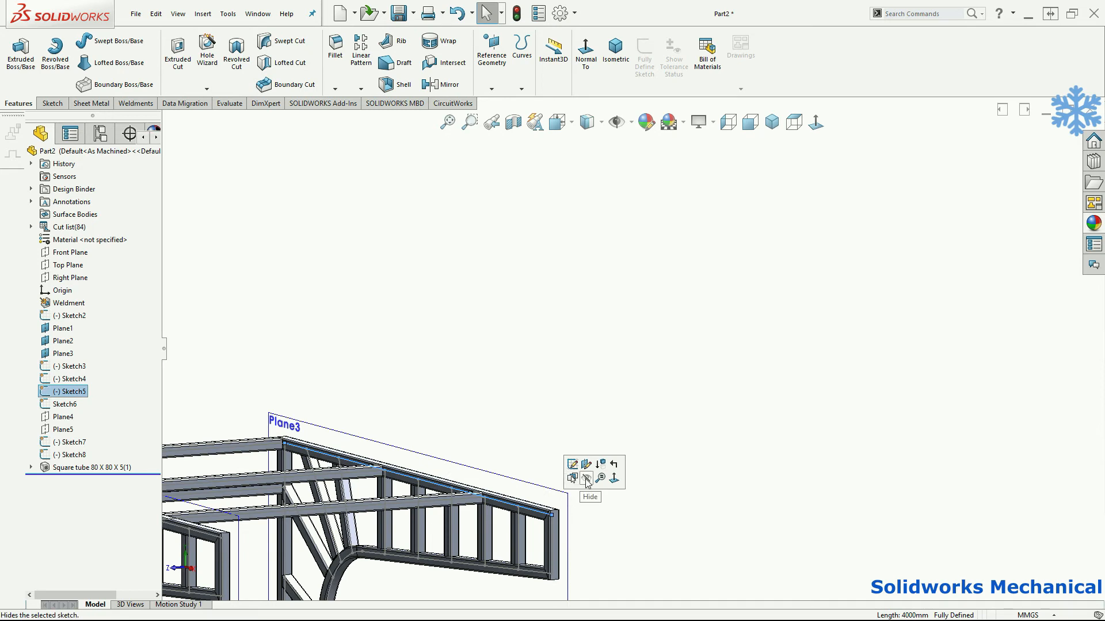
pyautogui.click(586, 479)
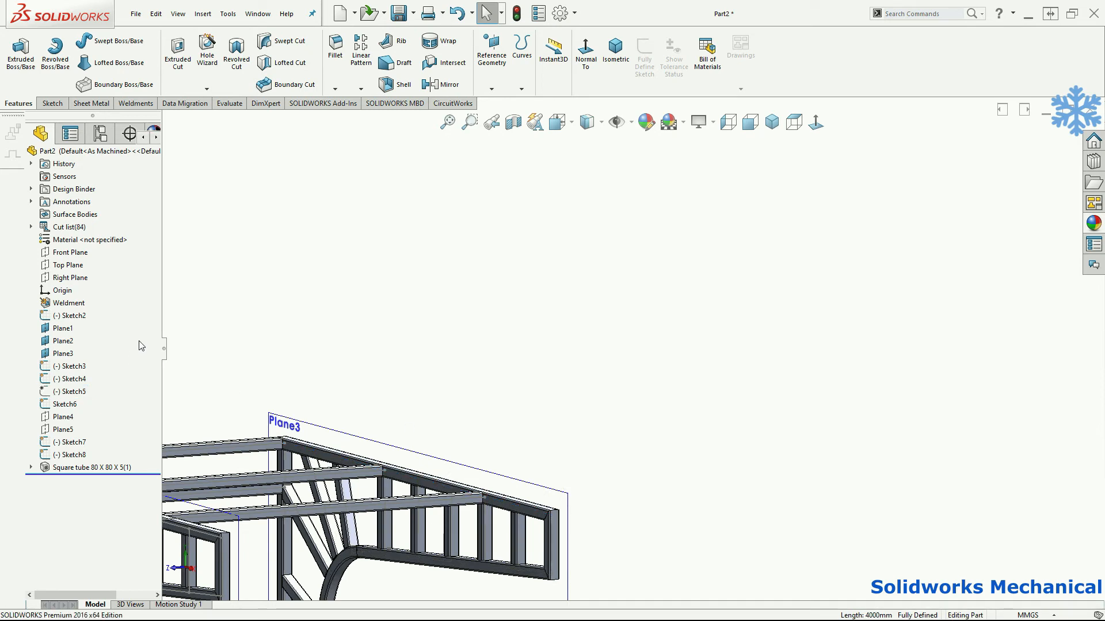
pyautogui.rightClick(64, 341)
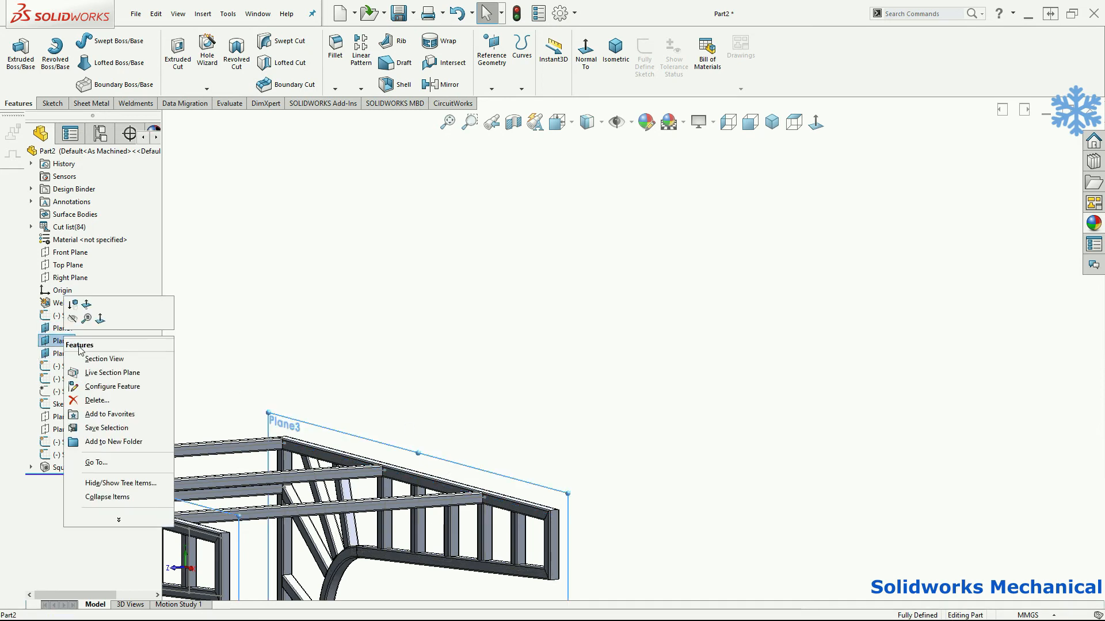
pyautogui.click(73, 319)
pyautogui.click(65, 378)
pyautogui.keyDown('ctrl'); pyautogui.click(69, 366); pyautogui.keyUp('ctrl')
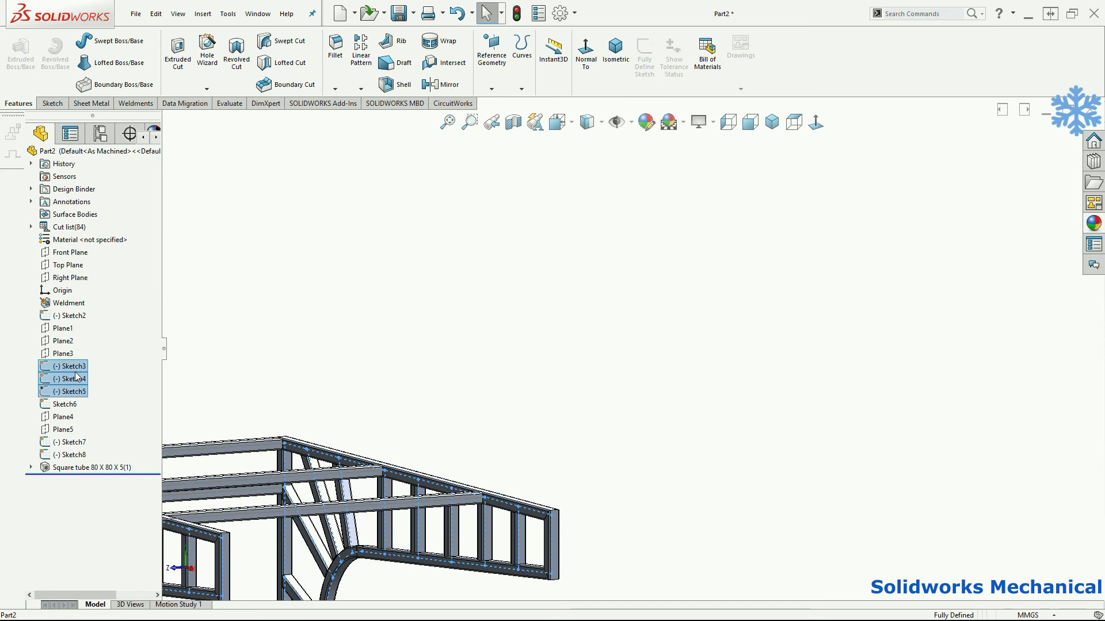
pyautogui.rightClick(94, 367)
pyautogui.click(84, 354)
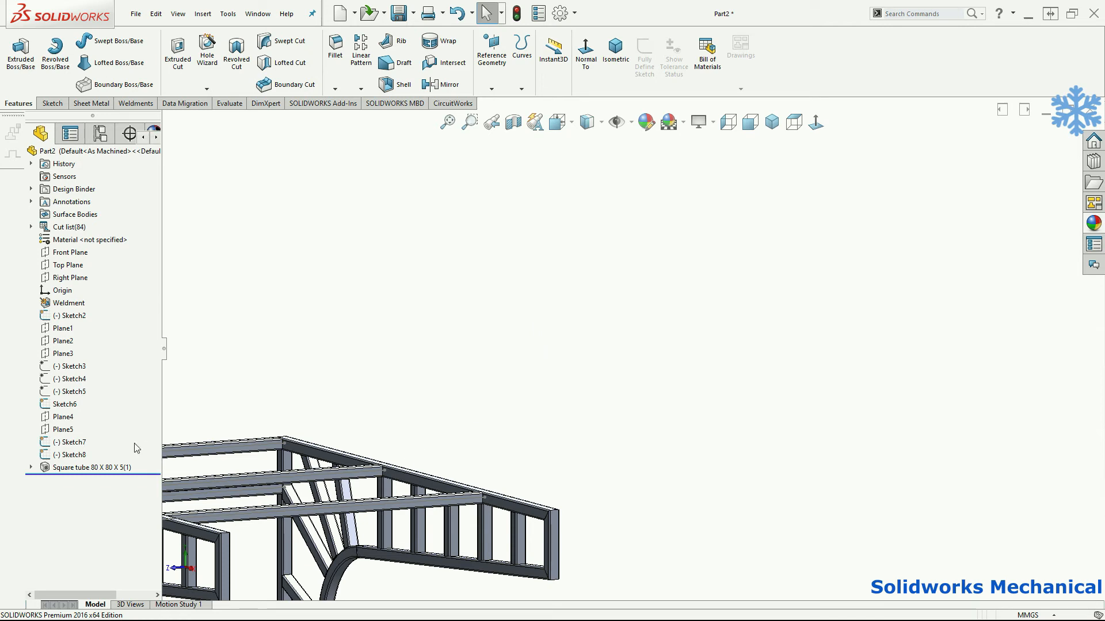
# Hide the remaining Sketch7, Sketch8 and Sketch2
pyautogui.click(93, 443)
pyautogui.rightClick(84, 444)
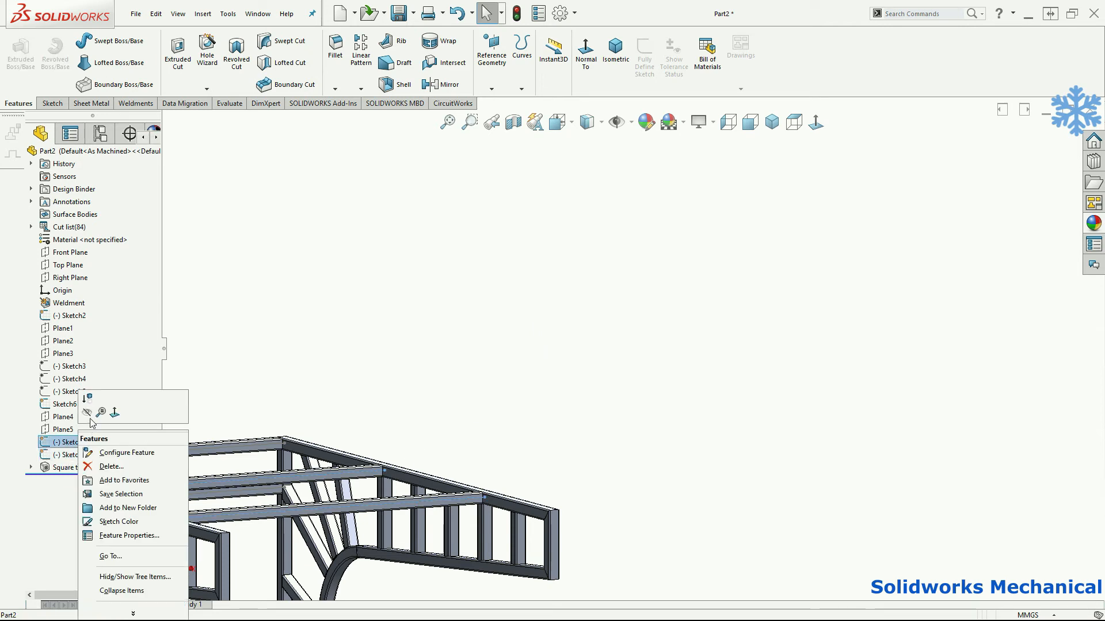
pyautogui.click(87, 413)
pyautogui.click(88, 316)
pyautogui.click(85, 296)
# Start an Extruded Boss sketch on the underside of the horizontal tube at the foot of a frame column
pyautogui.scroll(4, 345, 346)
pyautogui.press('f')
pyautogui.moveTo(544, 464); pyautogui.dragTo(498, 375, button='middle')
pyautogui.scroll(-5, 495, 413)
pyautogui.moveTo(689, 449); pyautogui.dragTo(788, 518, button='middle')
pyautogui.scroll(2, 792, 518)
pyautogui.moveTo(797, 428); pyautogui.dragTo(791, 397, button='middle')
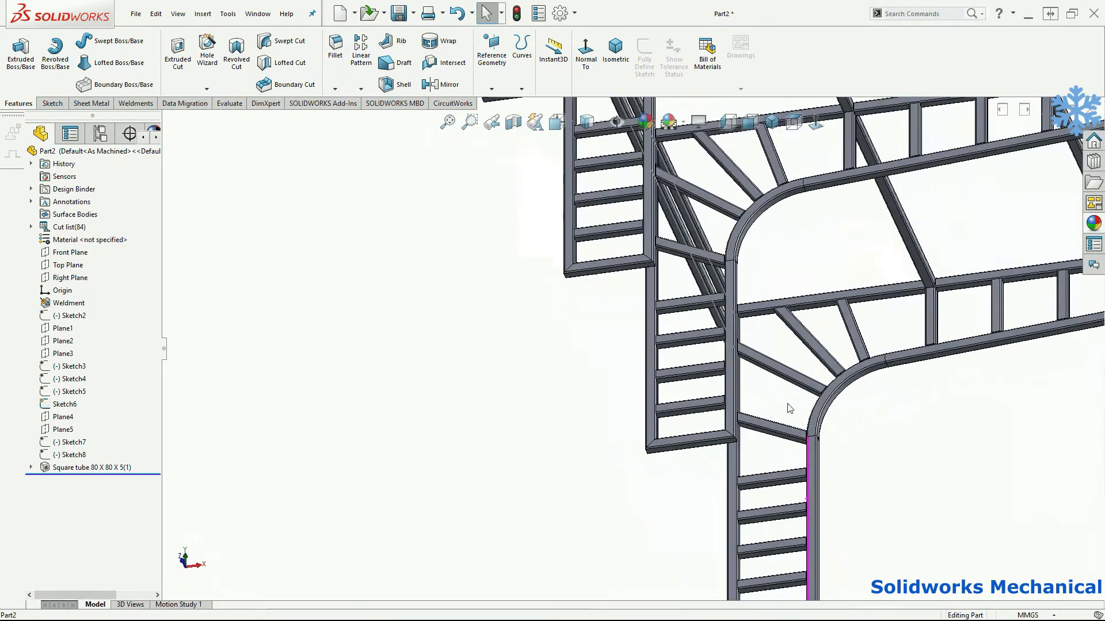
pyautogui.scroll(4, 650, 356)
pyautogui.scroll(-8, 654, 324)
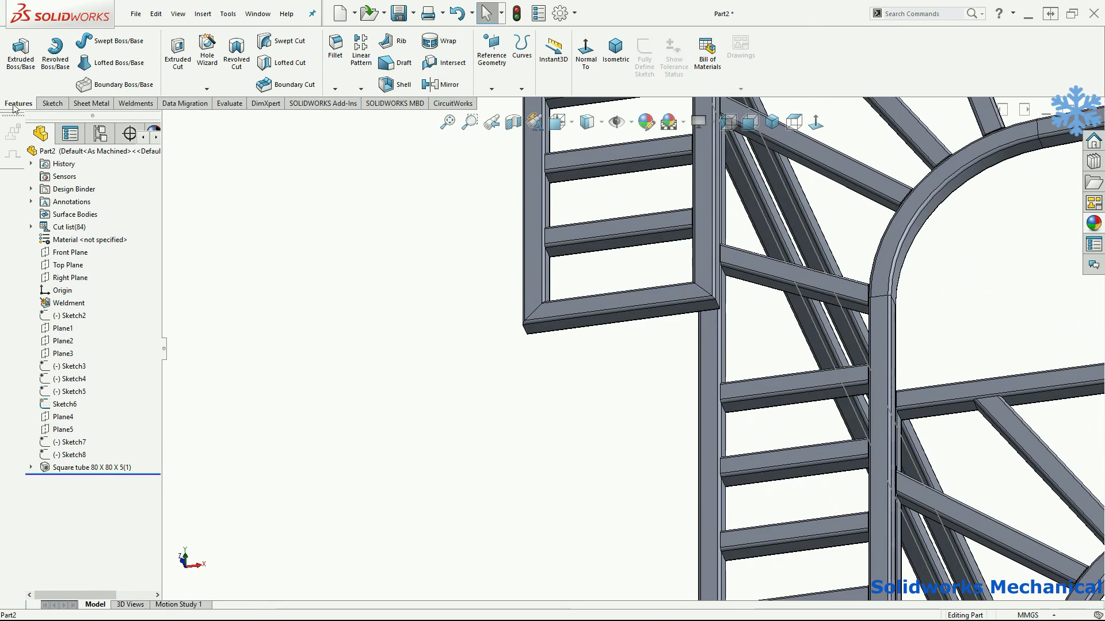
pyautogui.click(21, 51)
pyautogui.scroll(-1, 578, 329)
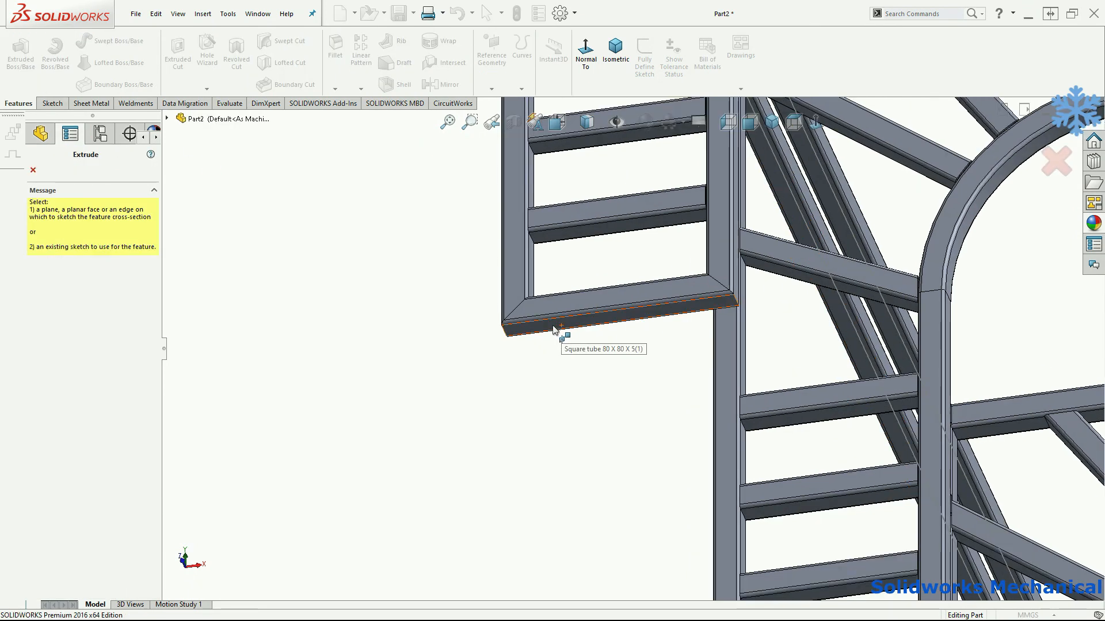
pyautogui.click(554, 328)
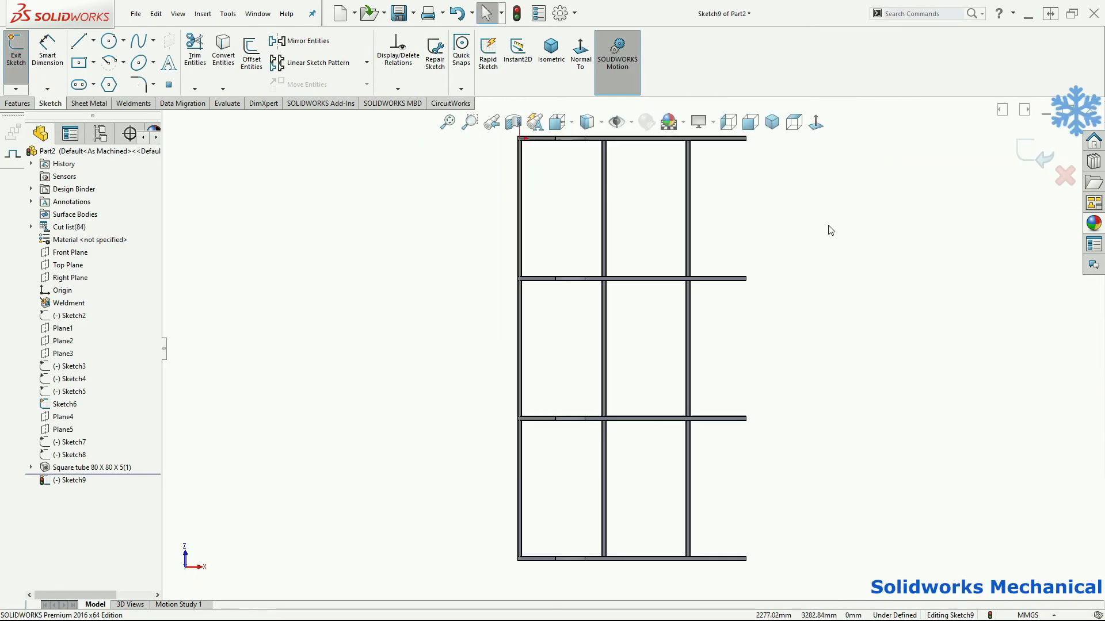
# Sketch a center rectangle around the column foot nearest the origin, centred on its bottom tube and overhanging it all round
pyautogui.scroll(-2, 710, 554)
pyautogui.scroll(5, 693, 192)
pyautogui.scroll(-4, 712, 271)
pyautogui.scroll(3, 673, 362)
pyautogui.scroll(-2, 598, 355)
pyautogui.moveTo(599, 353); pyautogui.dragTo(610, 398, button='middle')
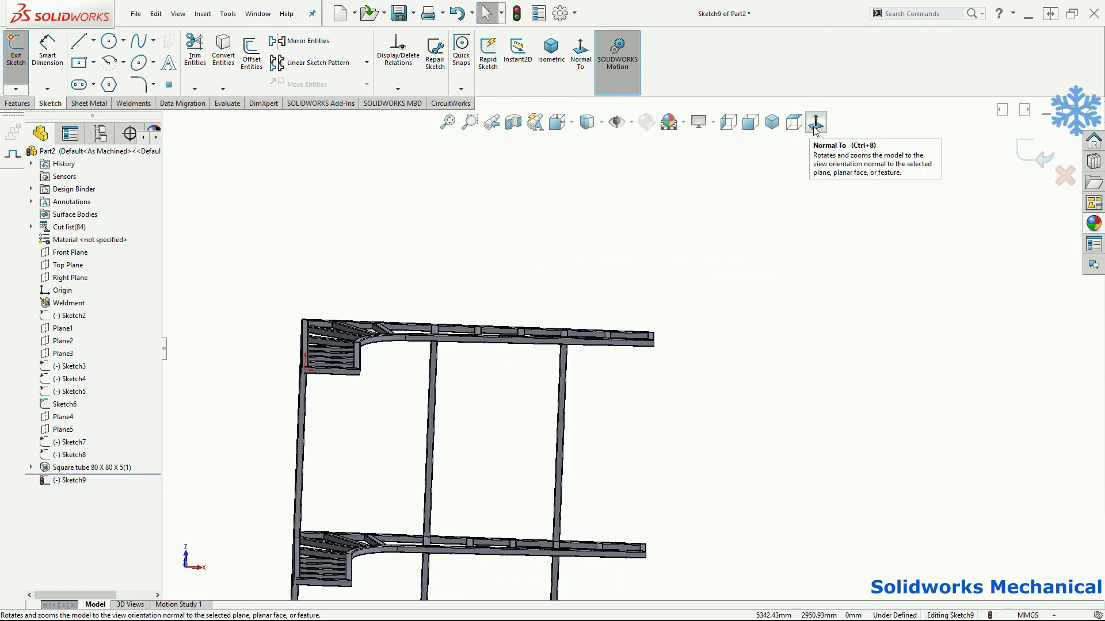
pyautogui.click(815, 125)
pyautogui.scroll(-5, 294, 328)
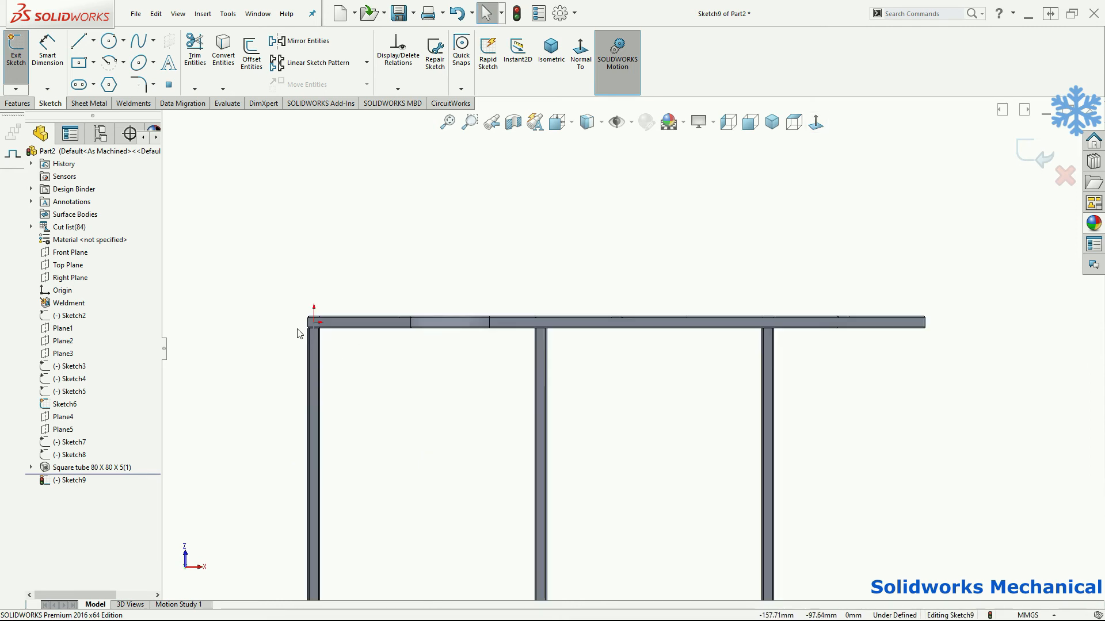
pyautogui.click(79, 62)
pyautogui.click(482, 312)
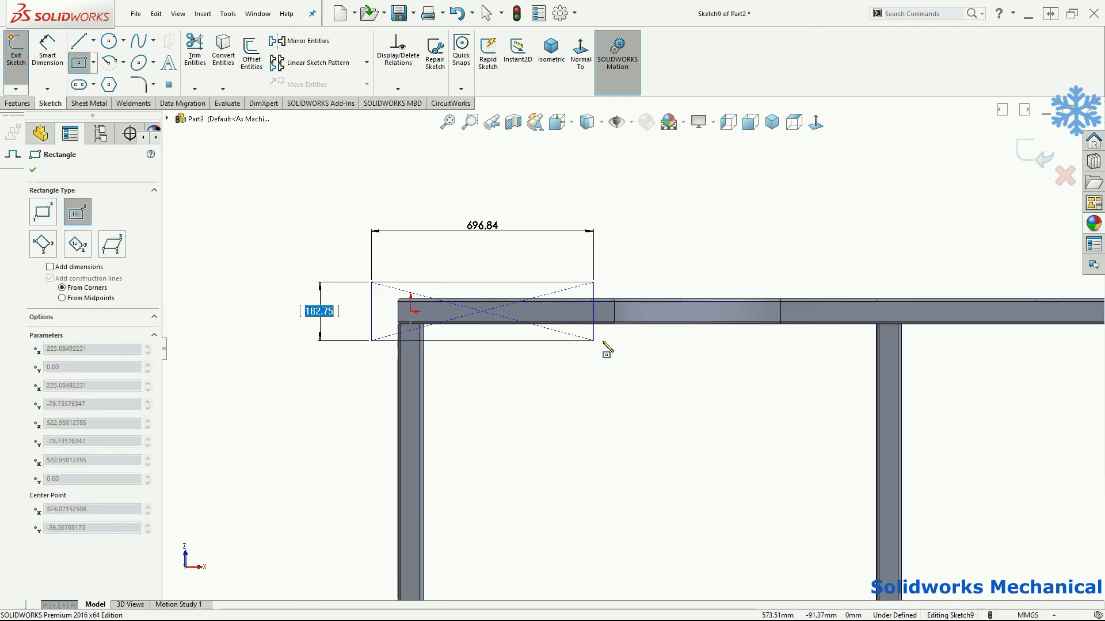
pyautogui.click(624, 343)
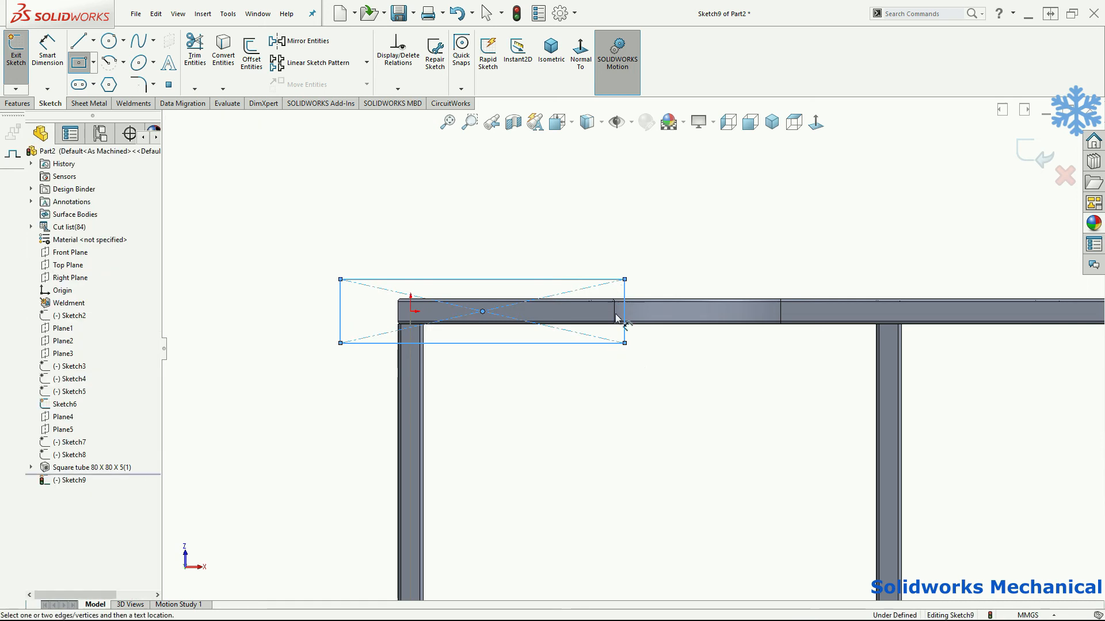
# Dimension both short sides of the rectangle 50 mm beyond the ends of the column's bottom tube
pyautogui.click(614, 315)
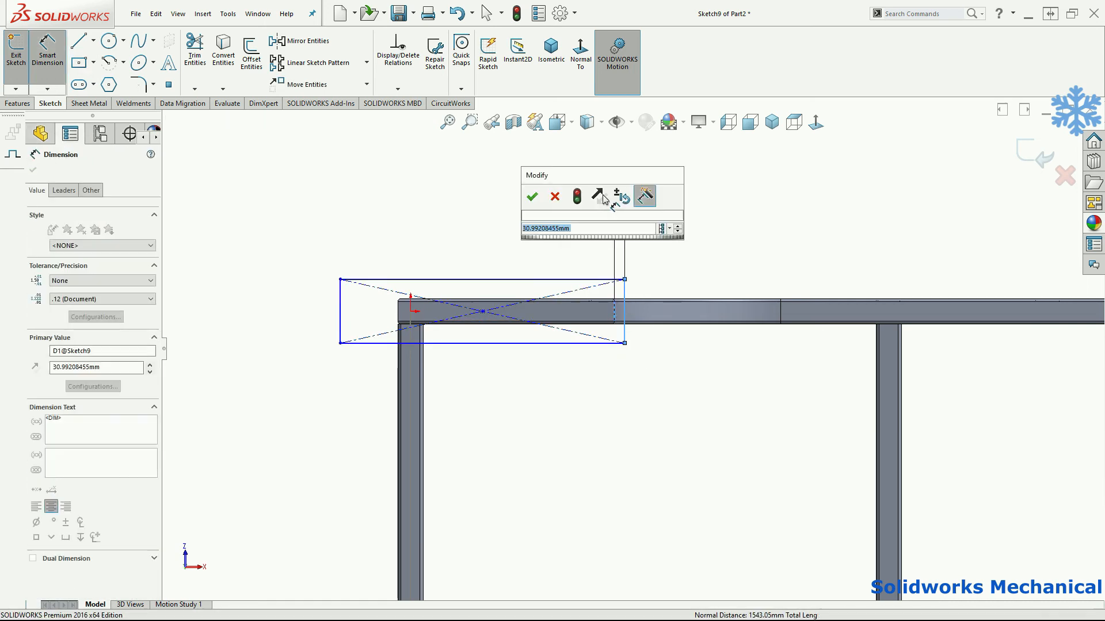
pyautogui.write('50')
pyautogui.press('Return')
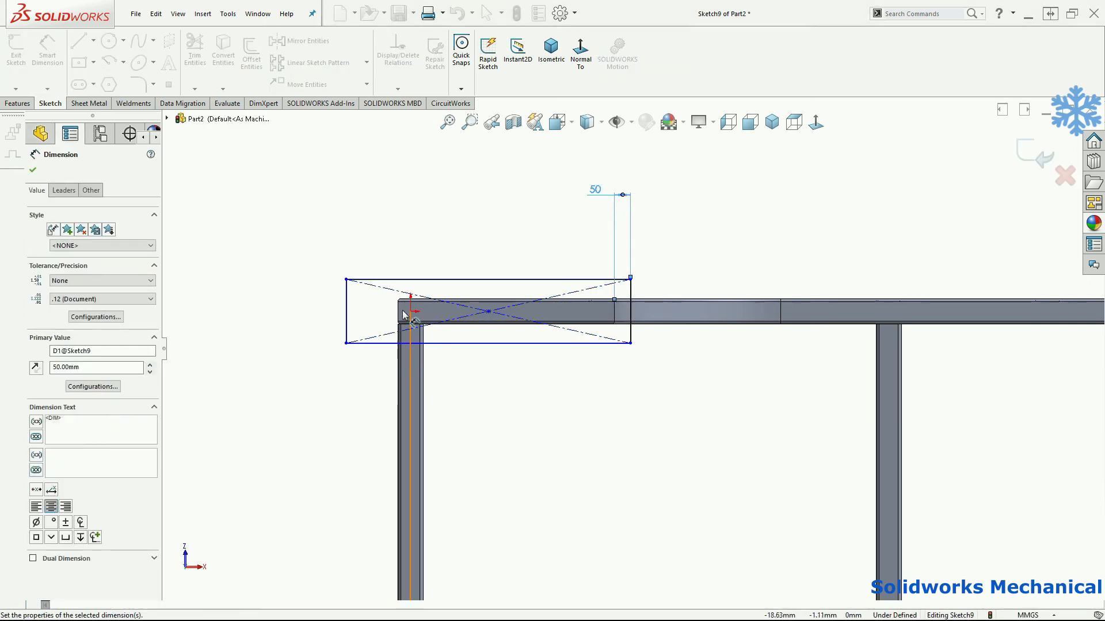
pyautogui.click(398, 300)
pyautogui.click(356, 253)
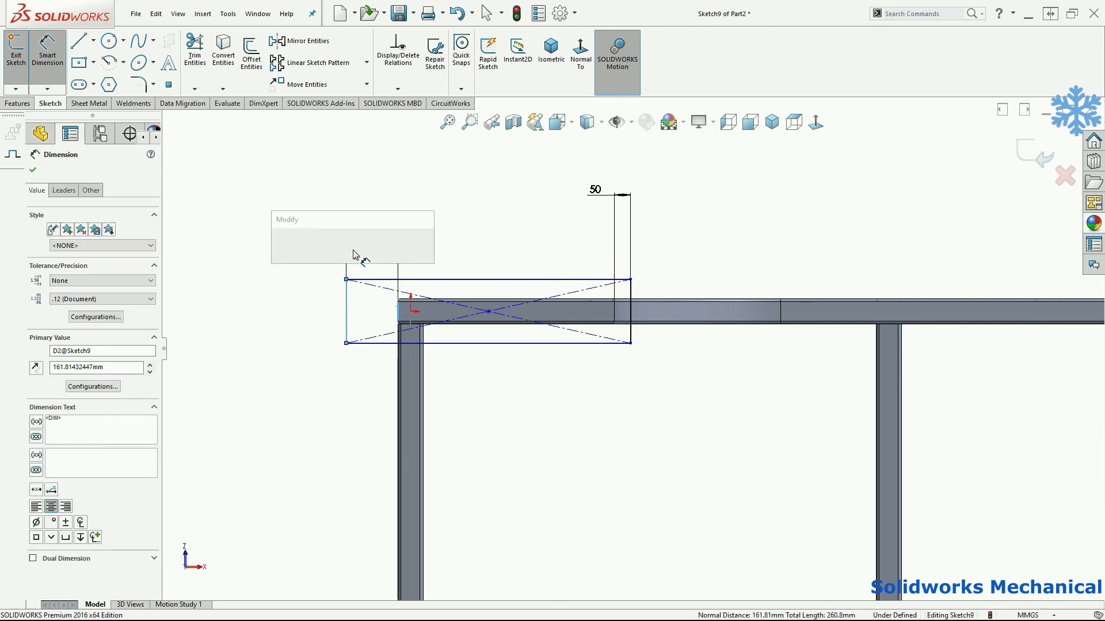
pyautogui.press('Return')
pyautogui.write('50')
pyautogui.press('Return')
# Dimension both long sides of the rectangle 60 mm away from the long edges of the bottom tube
pyautogui.scroll(-5, 489, 311)
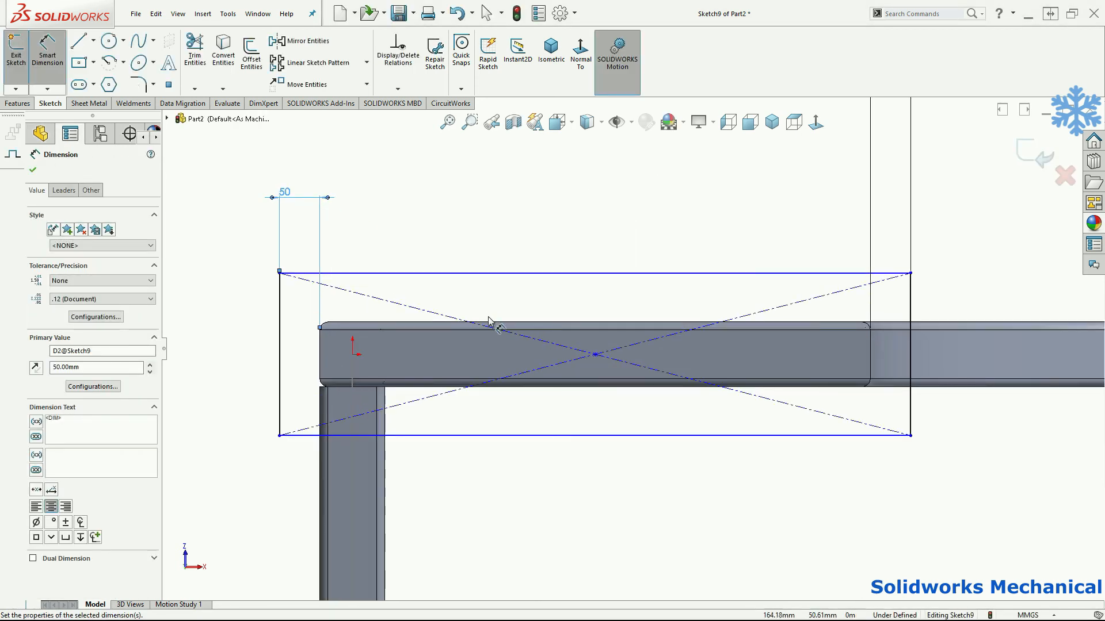
pyautogui.click(492, 323)
pyautogui.click(493, 274)
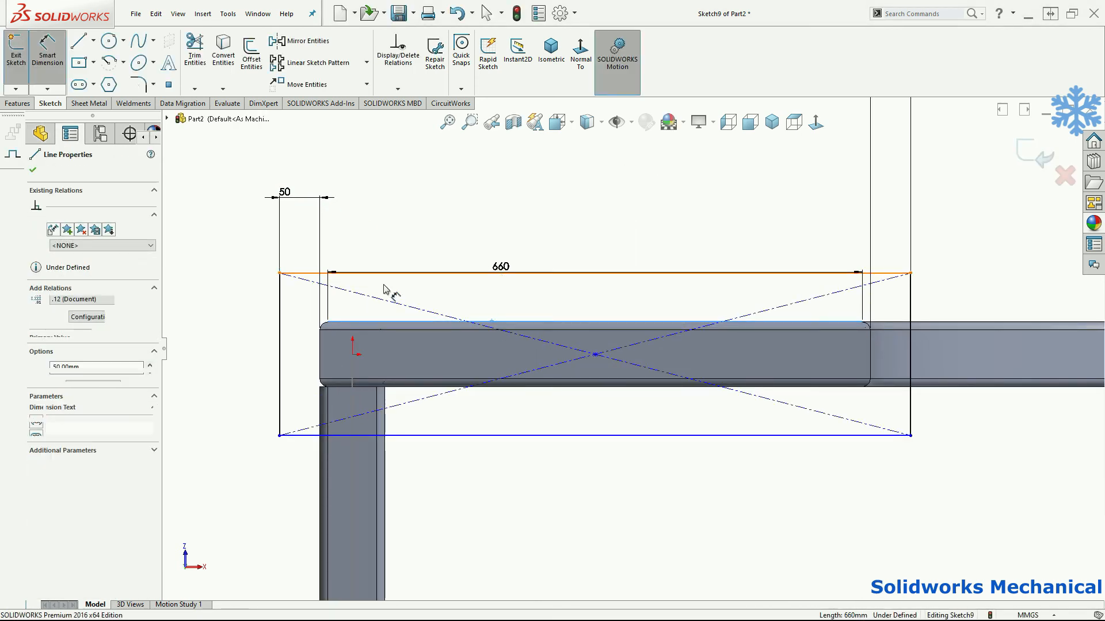
pyautogui.click(252, 238)
pyautogui.write('60')
pyautogui.press('Return')
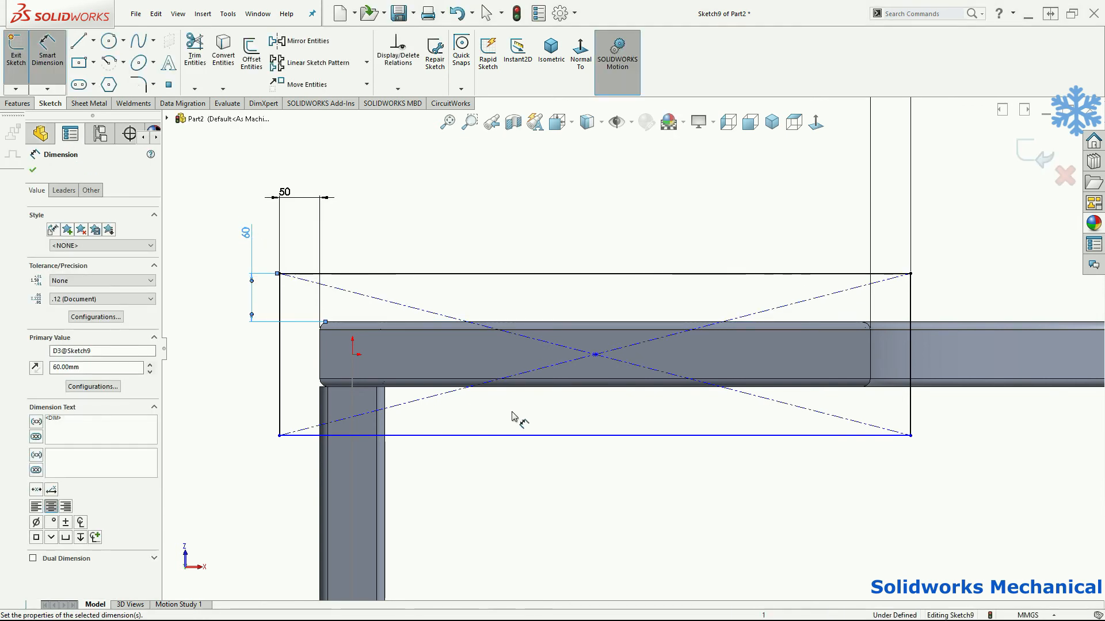
pyautogui.click(516, 436)
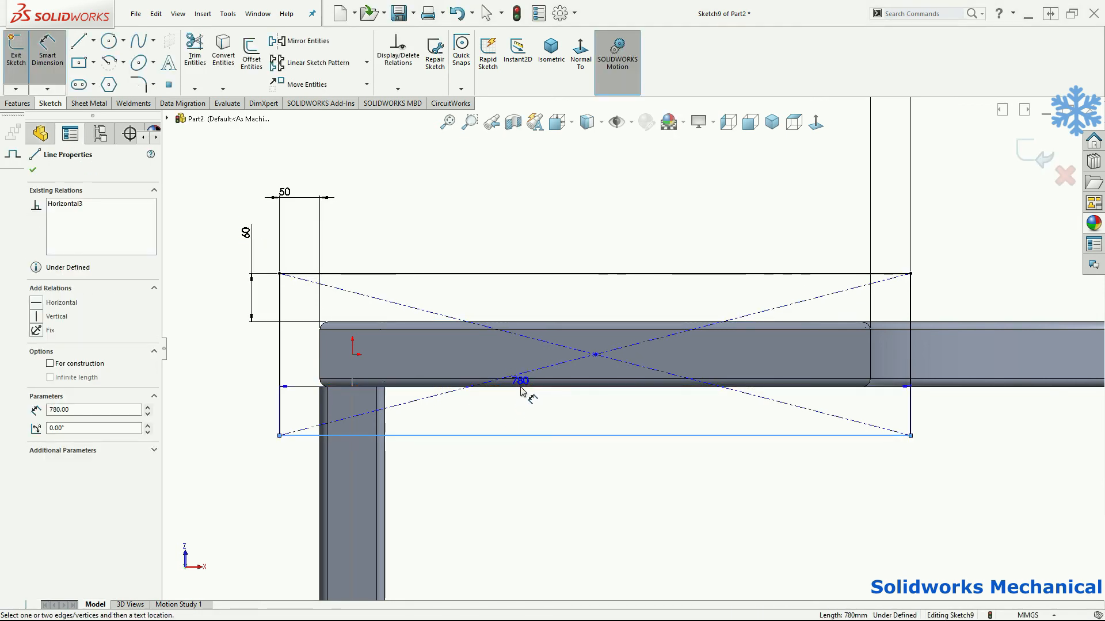
pyautogui.click(520, 388)
pyautogui.click(275, 424)
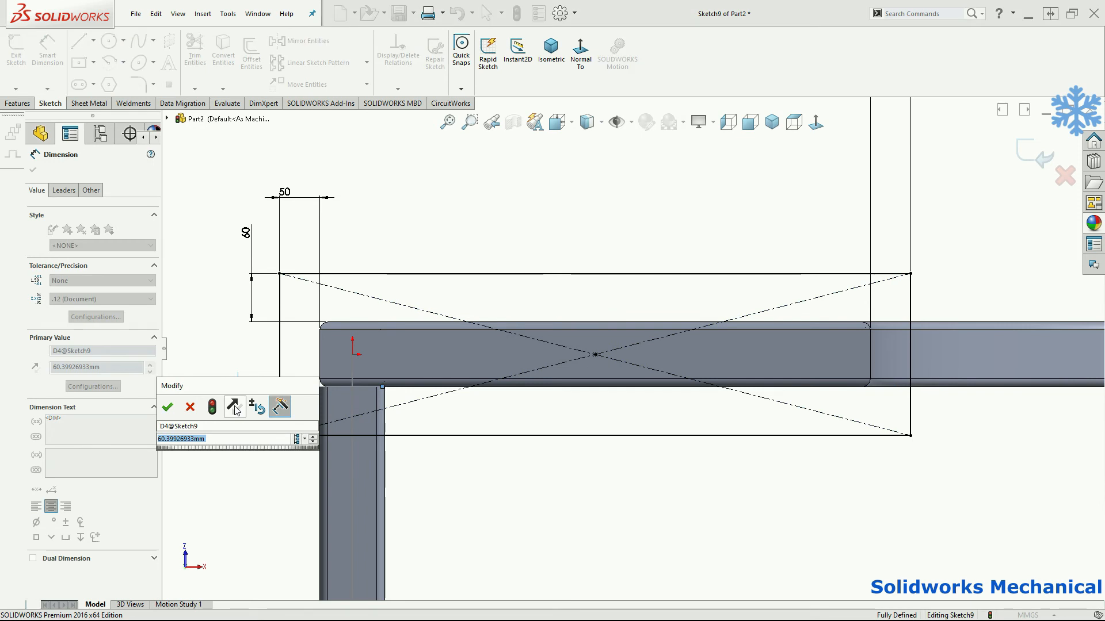
pyautogui.write('60')
pyautogui.press('Return')
pyautogui.press('Escape')
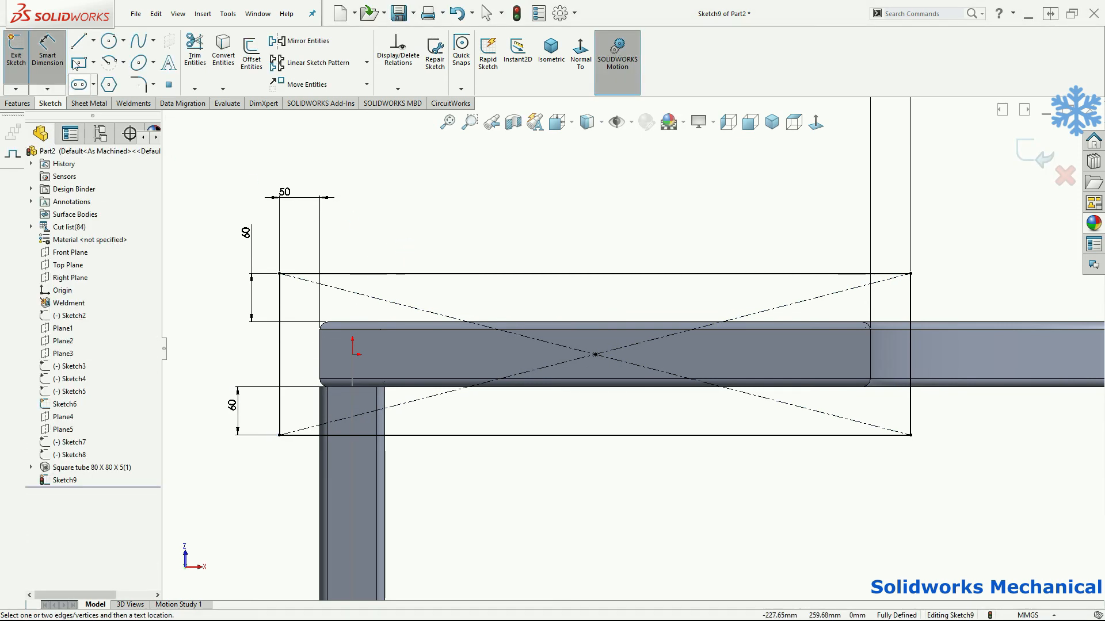
# Sketch three aligned circles about 30 mm in diameter along the rectangle's upper long side, at both ends and the middle
pyautogui.click(101, 46)
pyautogui.click(344, 298)
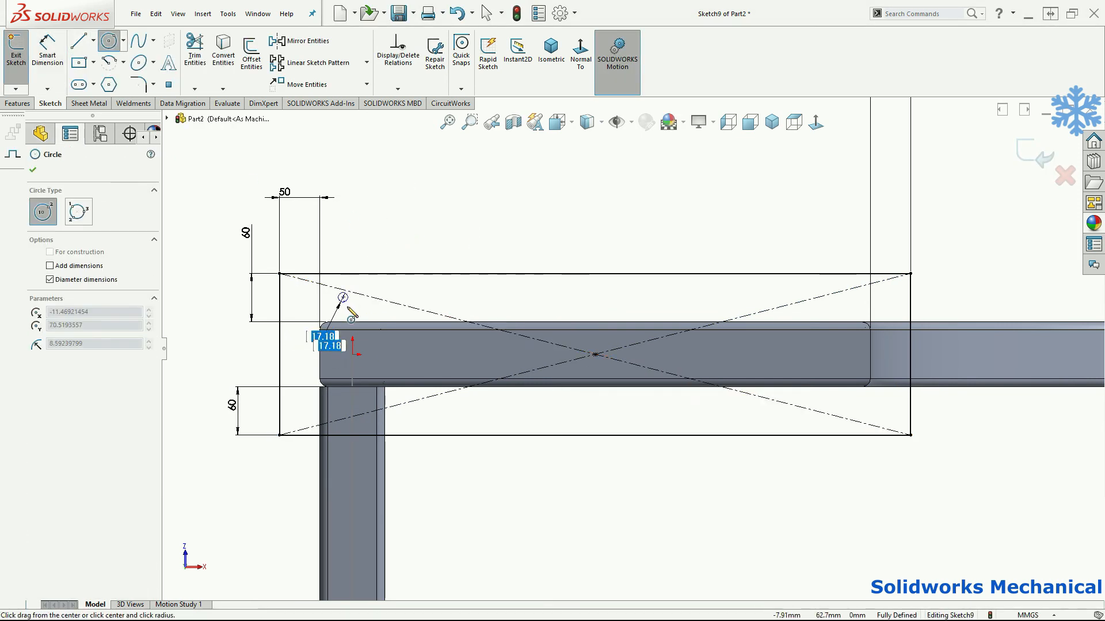
pyautogui.click(351, 310)
pyautogui.click(595, 298)
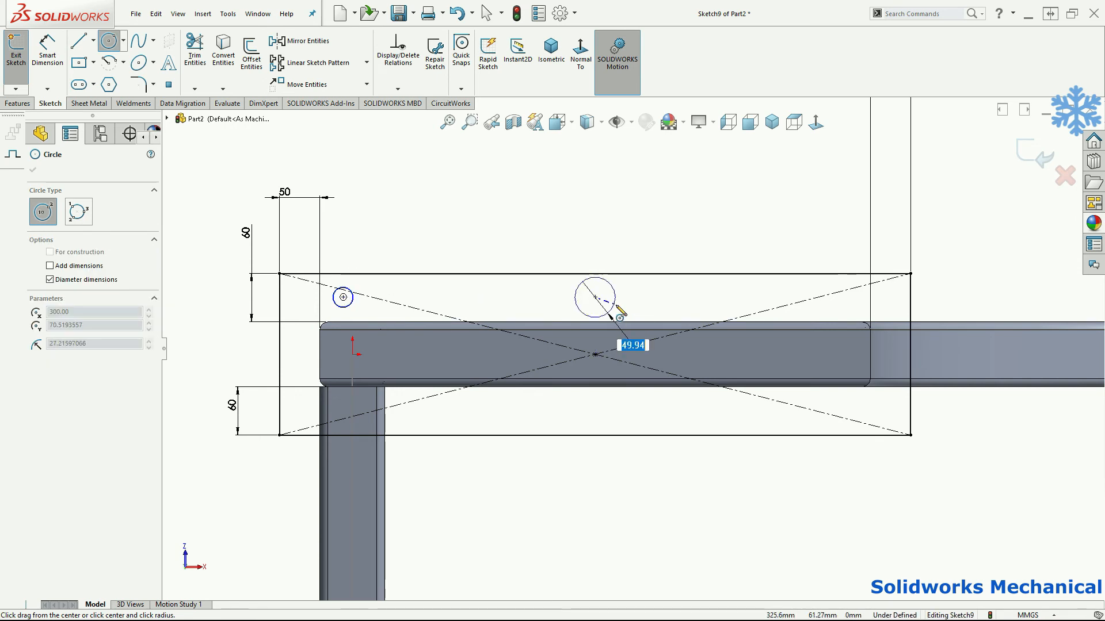
pyautogui.click(605, 307)
pyautogui.click(866, 297)
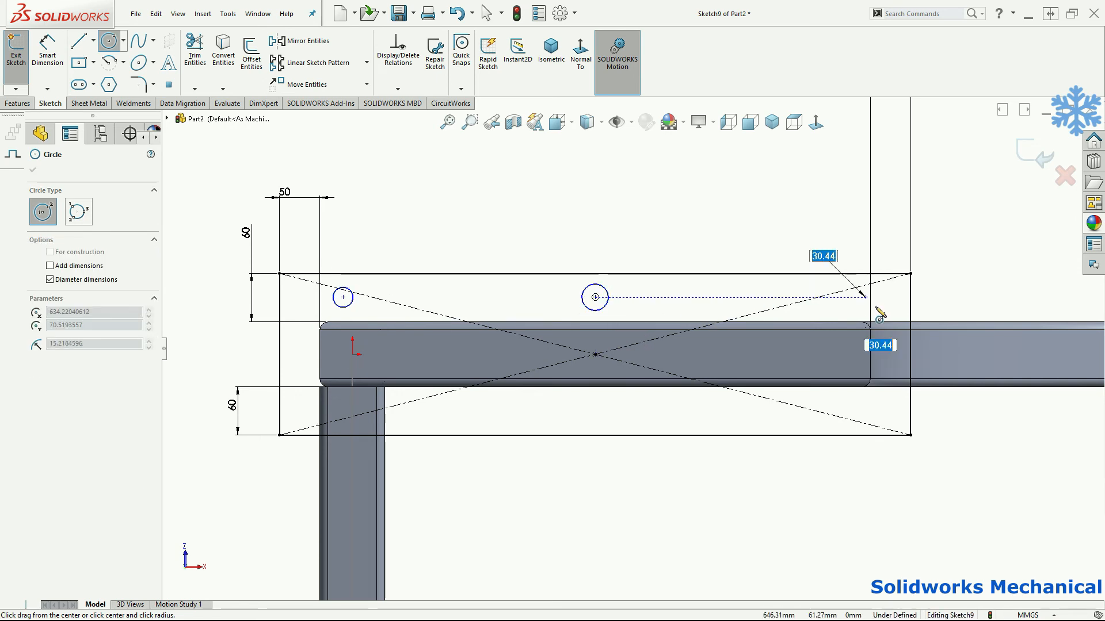
pyautogui.click(878, 313)
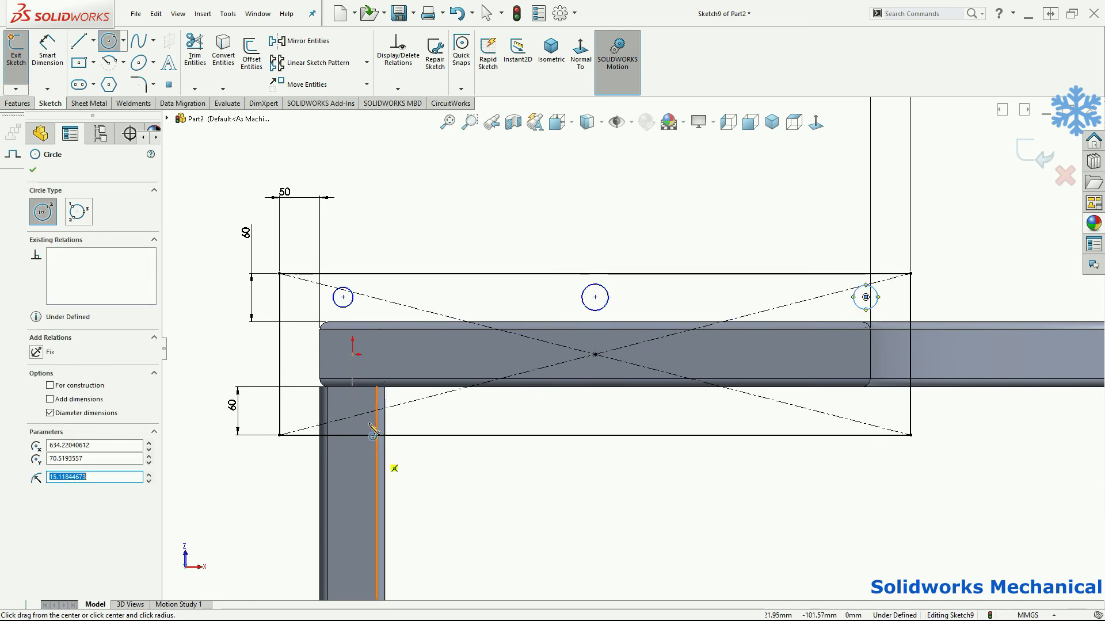
# Sketch three circles along the rectangle's lower long side, beneath the upper ones, about 35, 48 and 38 mm in diameter
pyautogui.click(344, 410)
pyautogui.click(357, 412)
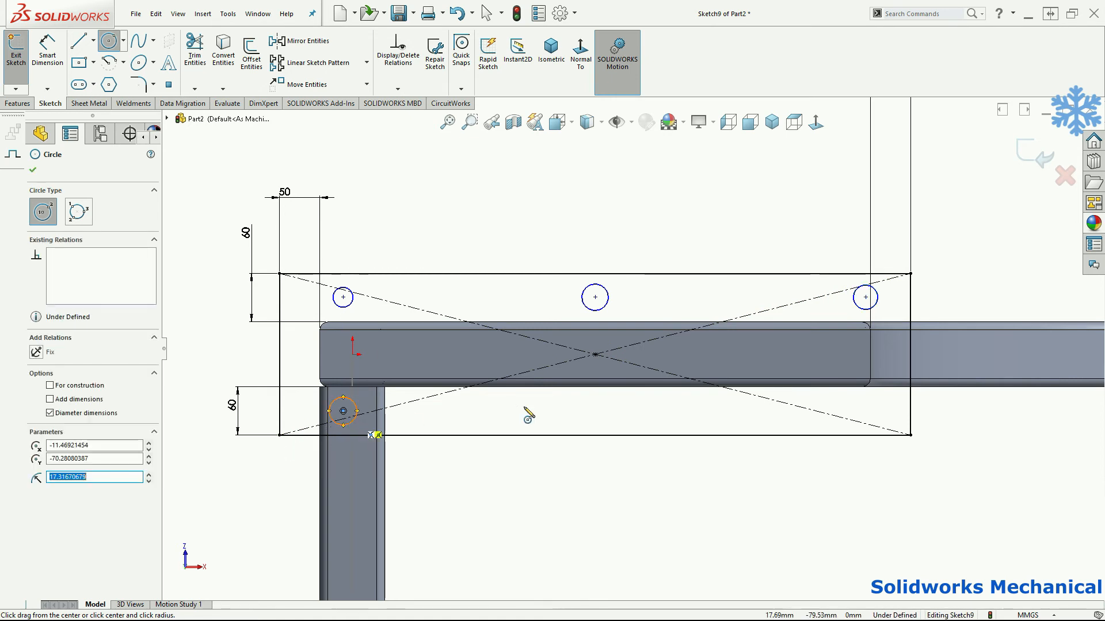
pyautogui.click(595, 411)
pyautogui.click(604, 429)
pyautogui.click(866, 410)
pyautogui.click(875, 419)
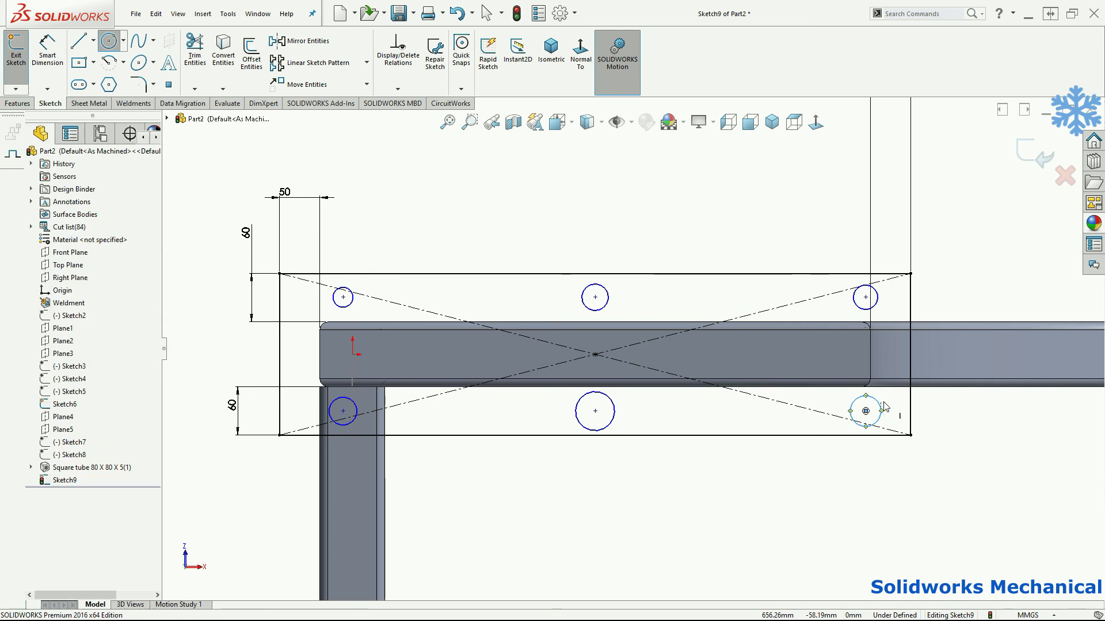
pyautogui.press('Escape')
# Make all six bolt-hole circles in the base plate sketch equal in size
pyautogui.keyDown('ctrl'); pyautogui.click(872, 302); pyautogui.keyUp('ctrl')
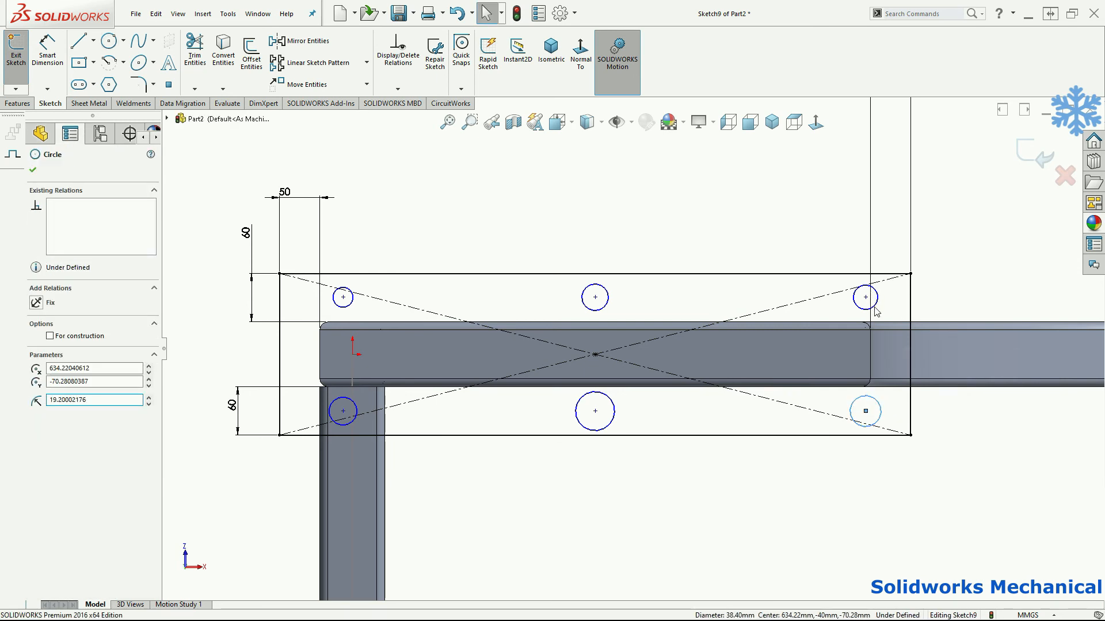
pyautogui.press('Escape')
pyautogui.click(855, 301)
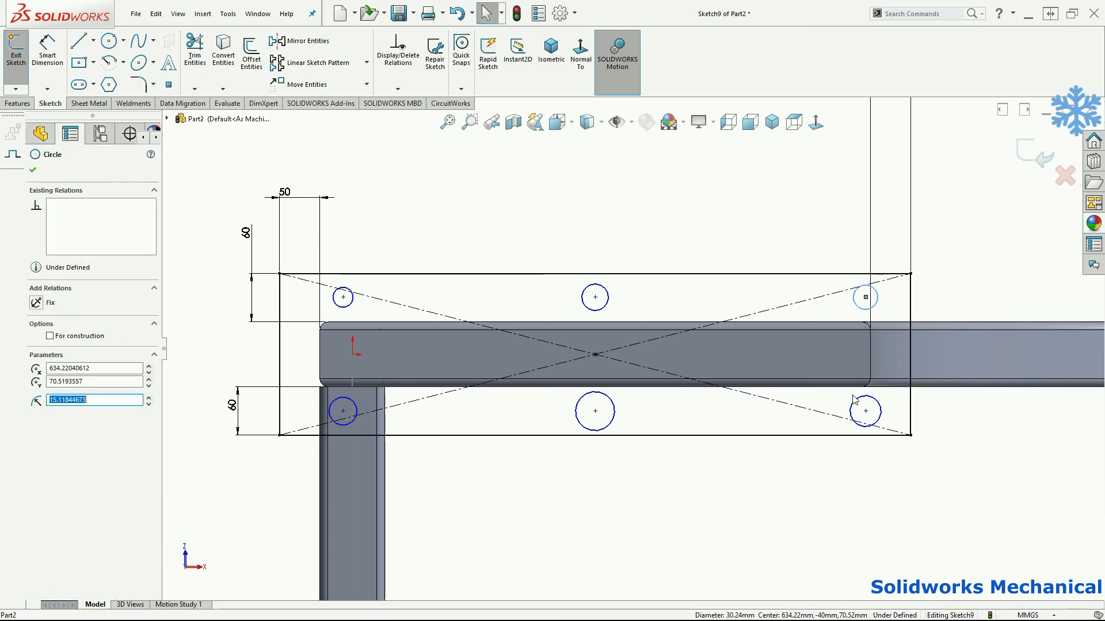
pyautogui.keyDown('ctrl'); pyautogui.click(852, 410); pyautogui.keyUp('ctrl')
pyautogui.keyDown('ctrl'); pyautogui.click(609, 398); pyautogui.keyUp('ctrl')
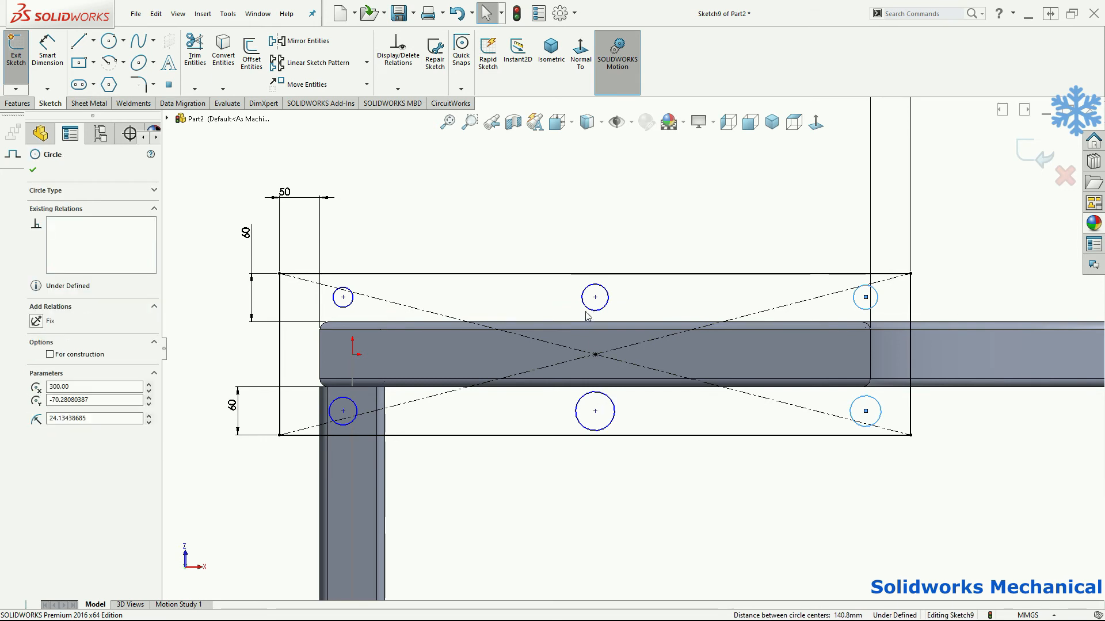
pyautogui.keyDown('ctrl'); pyautogui.click(608, 299); pyautogui.keyUp('ctrl')
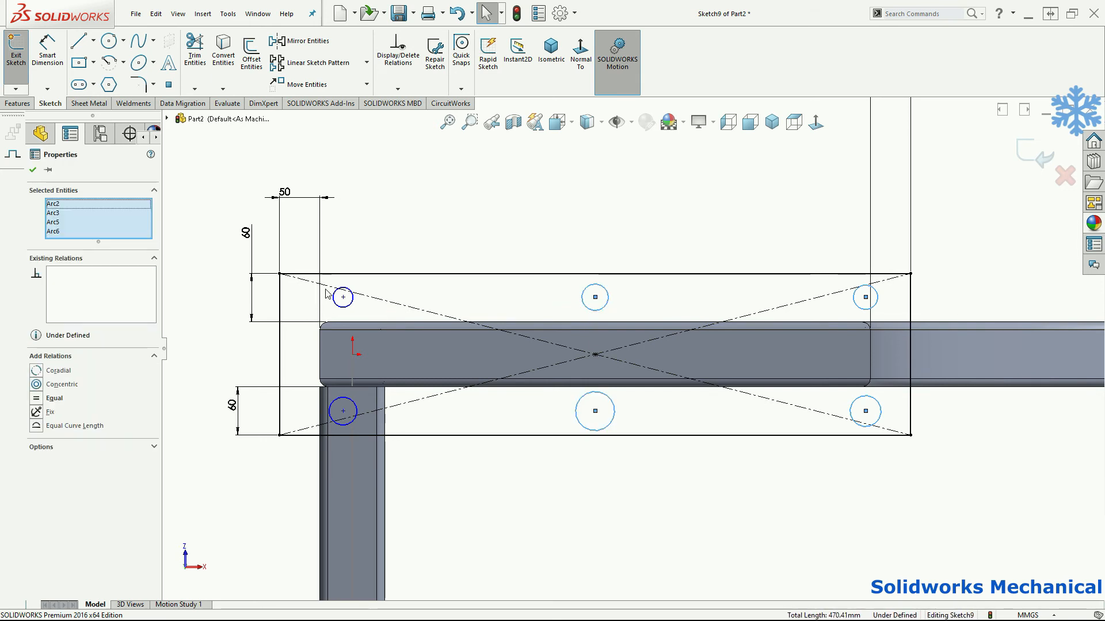
pyautogui.keyDown('ctrl'); pyautogui.click(349, 309); pyautogui.keyUp('ctrl')
pyautogui.keyDown('ctrl'); pyautogui.click(352, 429); pyautogui.keyUp('ctrl')
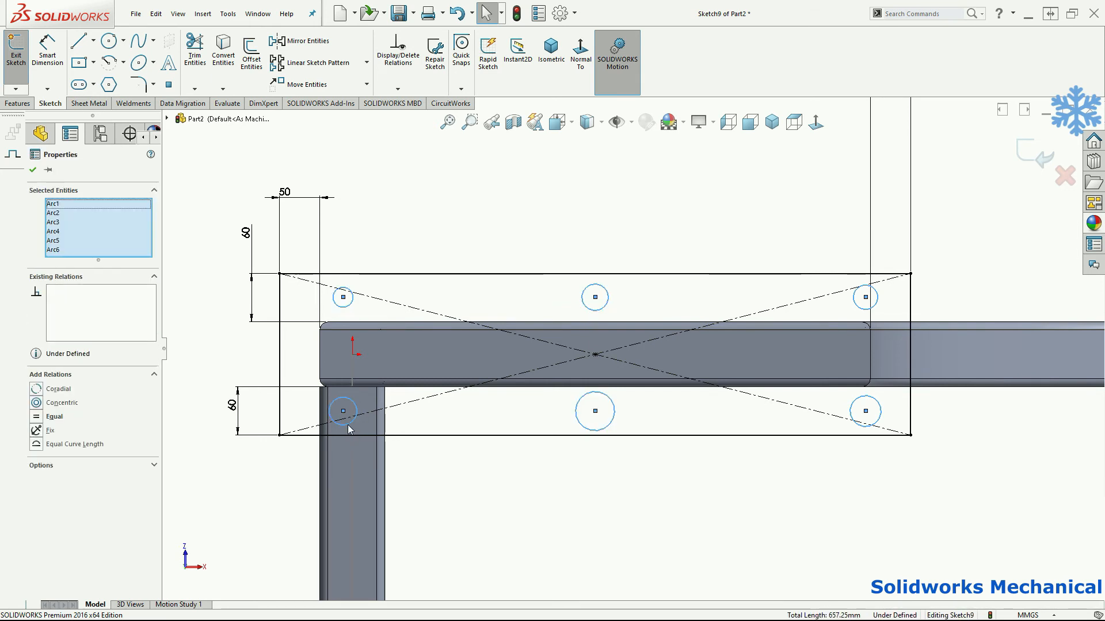
pyautogui.click(36, 417)
pyautogui.click(481, 456)
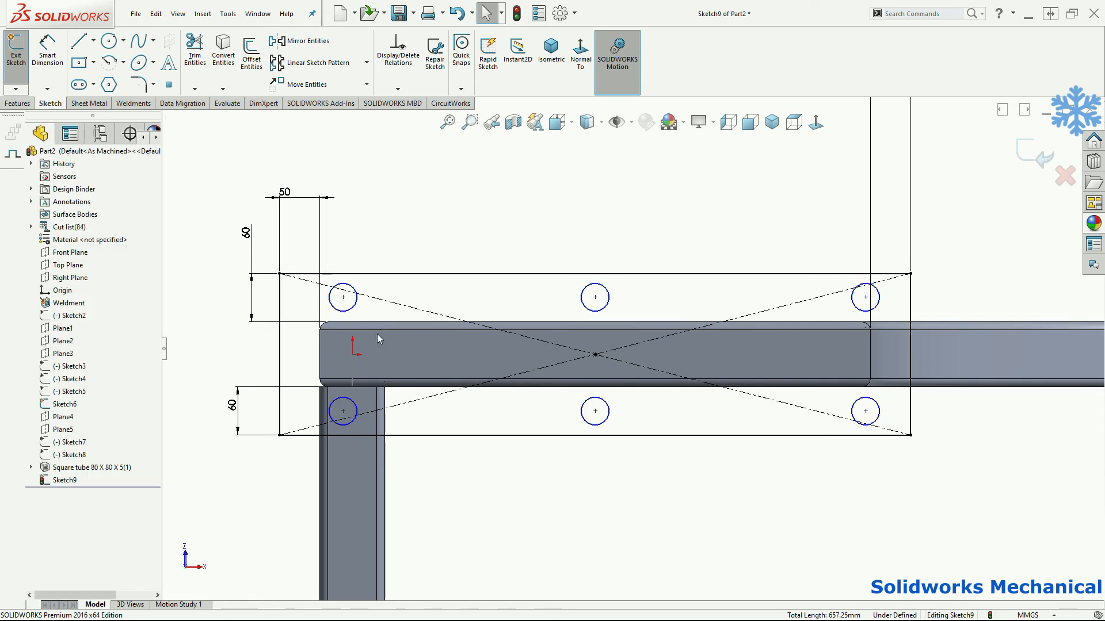
# Align the centres of each upper and lower circle pair vertically, with the middle pair also aligned to the rectangle's centre point
pyautogui.click(343, 297)
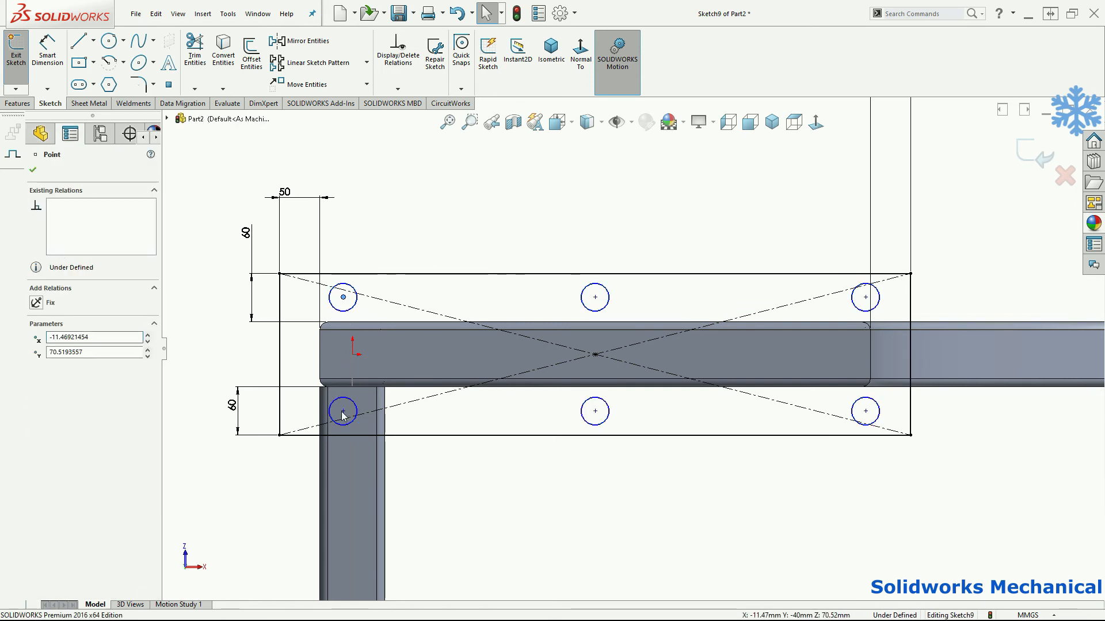
pyautogui.keyDown('ctrl'); pyautogui.click(342, 411); pyautogui.keyUp('ctrl')
pyautogui.click(652, 289)
pyautogui.click(595, 297)
pyautogui.keyDown('ctrl'); pyautogui.click(595, 354); pyautogui.keyUp('ctrl')
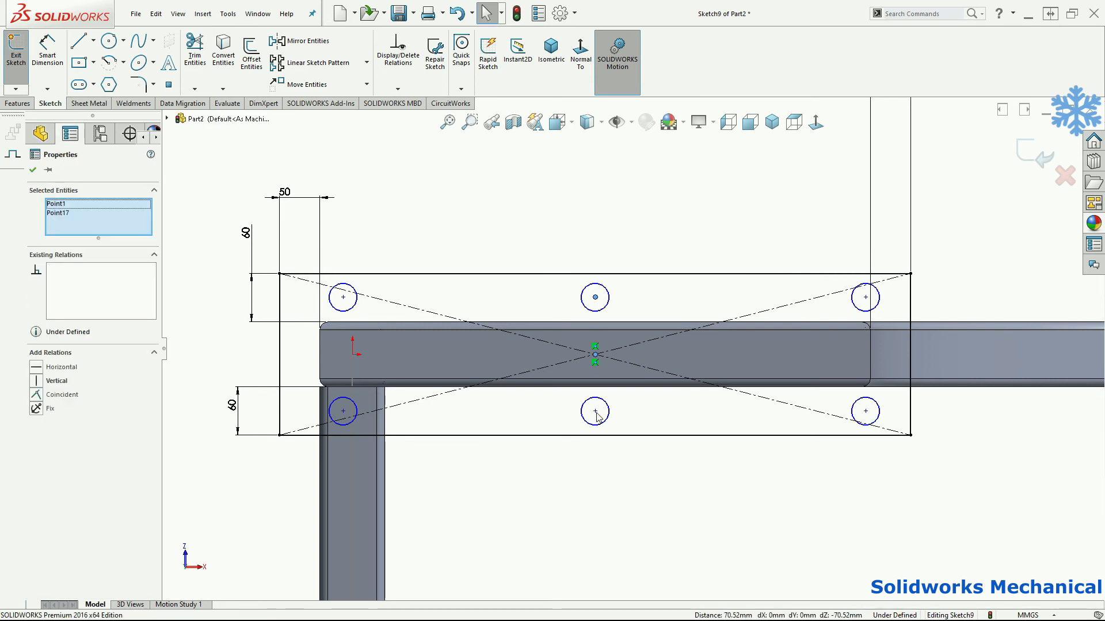
pyautogui.keyDown('ctrl'); pyautogui.click(595, 410); pyautogui.keyUp('ctrl')
pyautogui.click(53, 381)
pyautogui.click(866, 280)
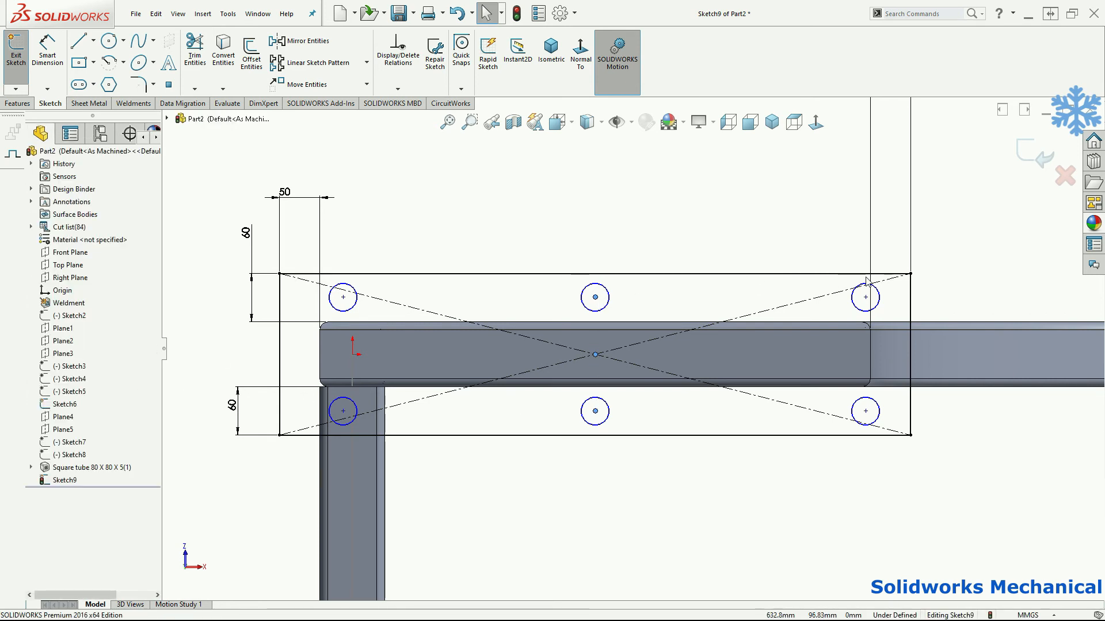
pyautogui.click(866, 298)
pyautogui.keyDown('ctrl'); pyautogui.click(867, 412); pyautogui.keyUp('ctrl')
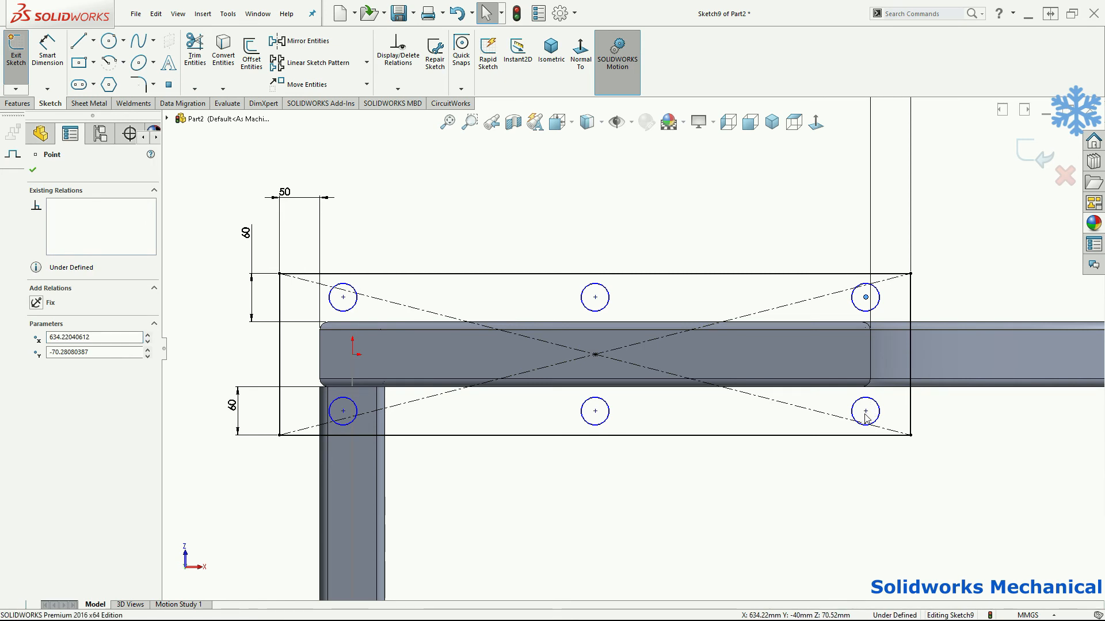
pyautogui.click(305, 319)
# Align the centres of the three upper circles horizontally, and do the same for the three lower circles
pyautogui.click(343, 297)
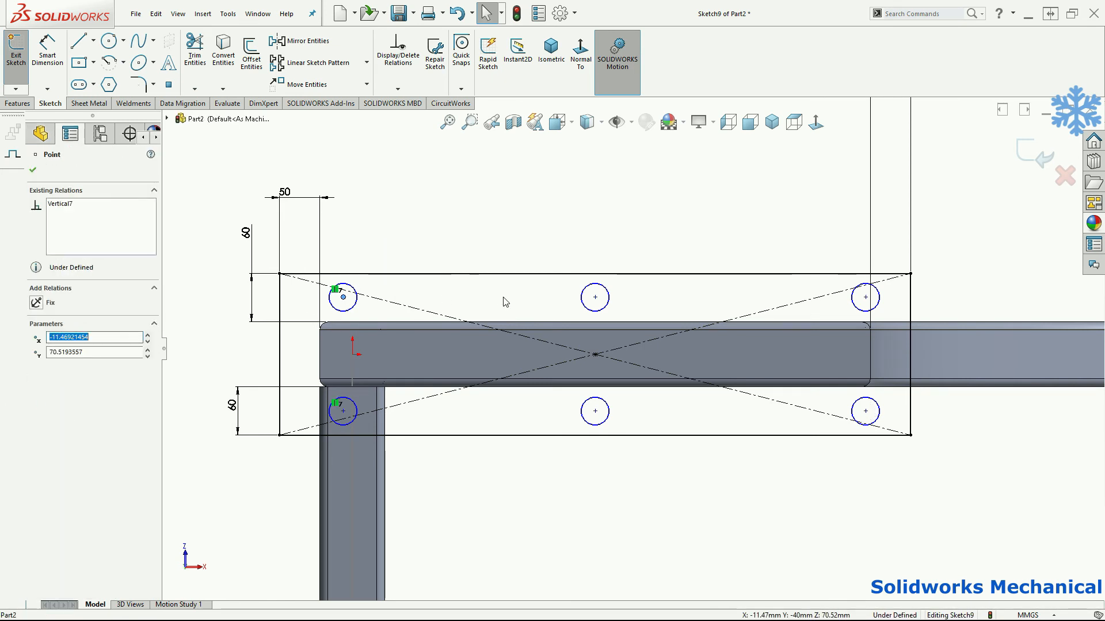
pyautogui.keyDown('ctrl'); pyautogui.click(594, 298); pyautogui.keyUp('ctrl')
pyautogui.keyDown('ctrl'); pyautogui.click(866, 297); pyautogui.keyUp('ctrl')
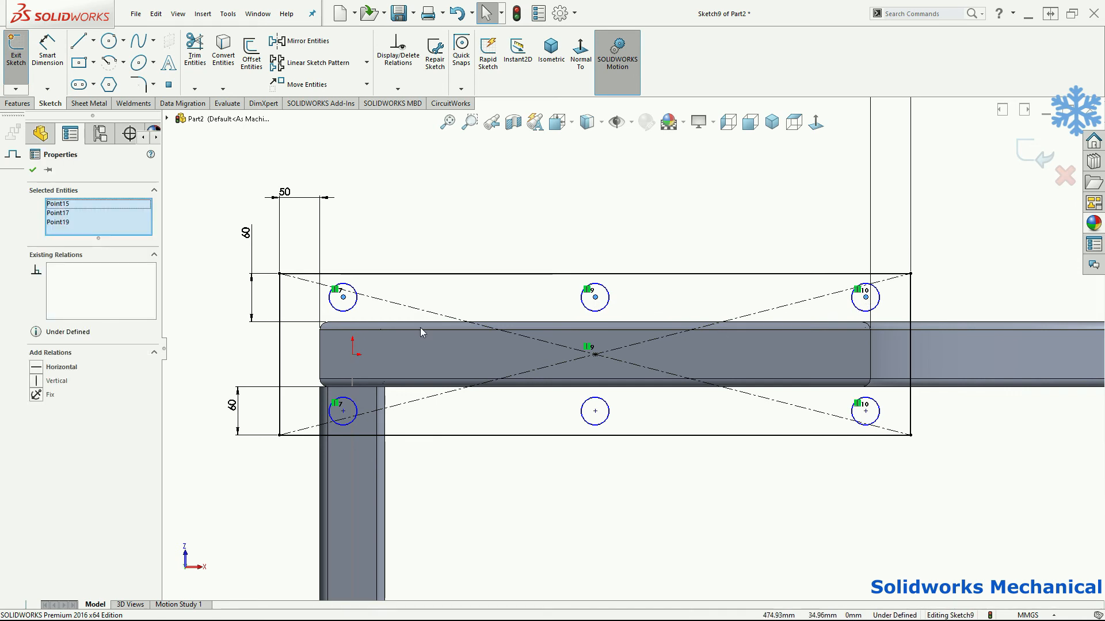
pyautogui.click(45, 364)
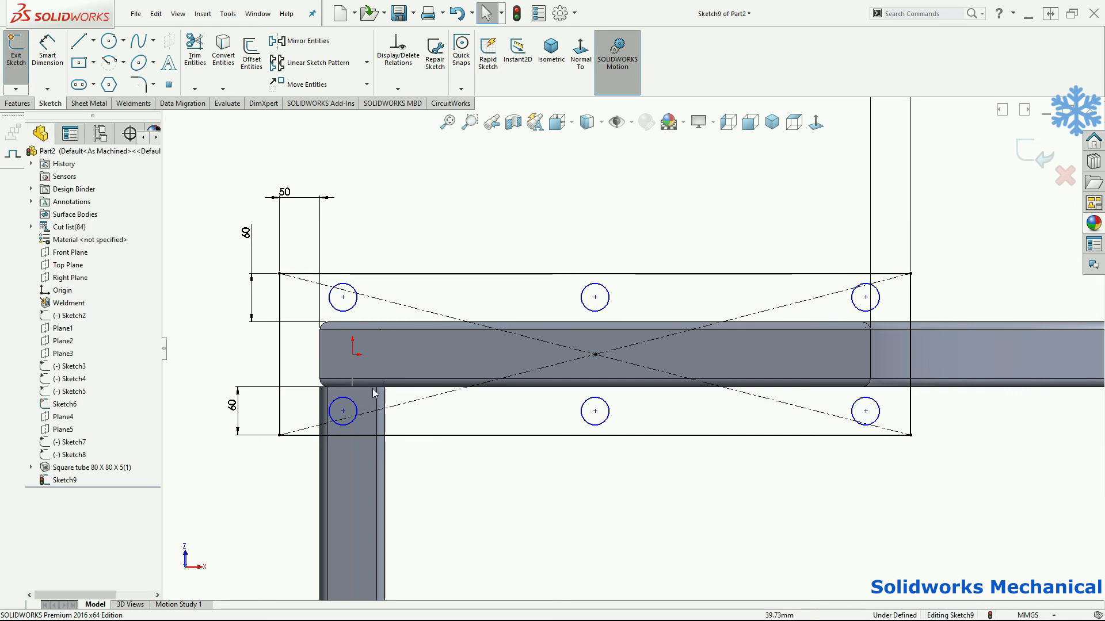
pyautogui.click(343, 411)
pyautogui.keyDown('ctrl'); pyautogui.click(594, 411); pyautogui.keyUp('ctrl')
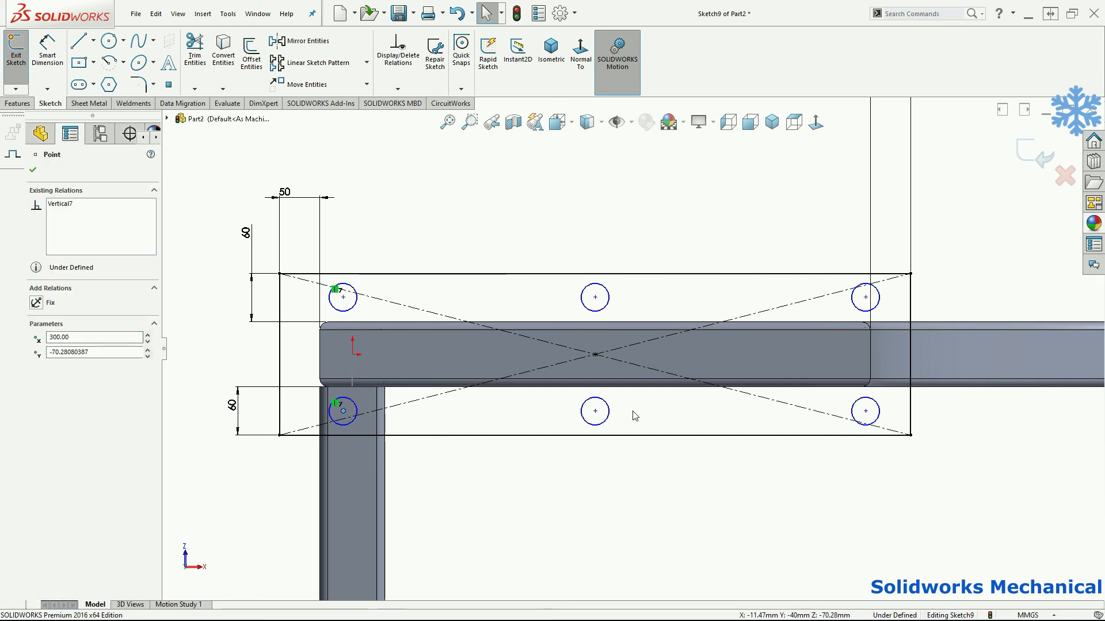
pyautogui.keyDown('ctrl'); pyautogui.click(866, 411); pyautogui.keyUp('ctrl')
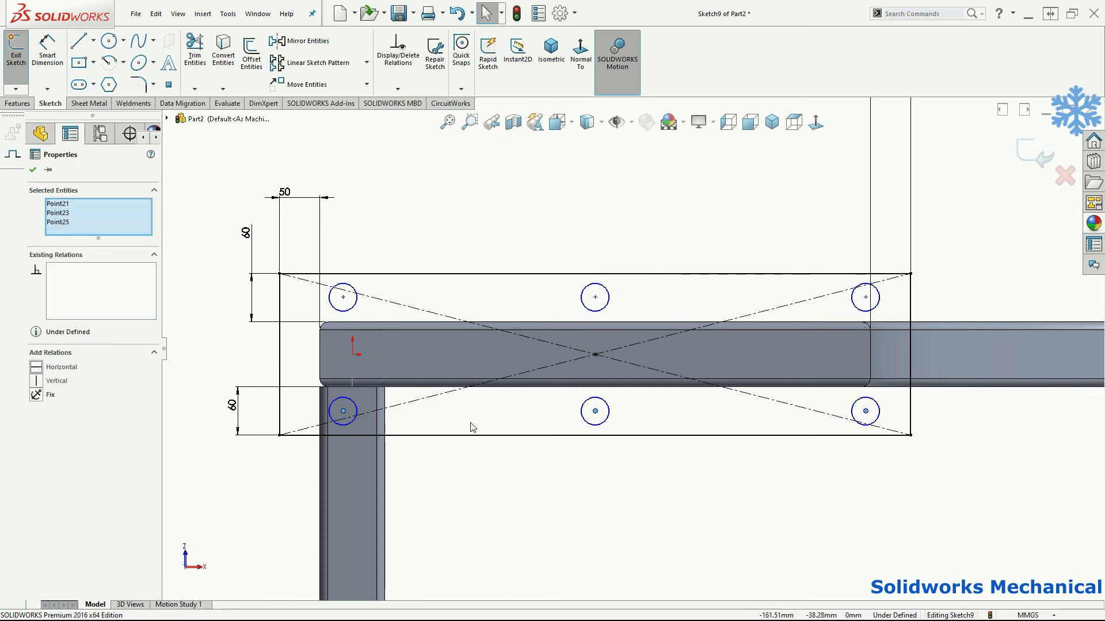
# Dimension the lower and upper middle circles 72 mm each from the rectangle's centre point
pyautogui.moveTo(646, 338); pyautogui.dragTo(644, 311, button='right')
pyautogui.click(595, 411)
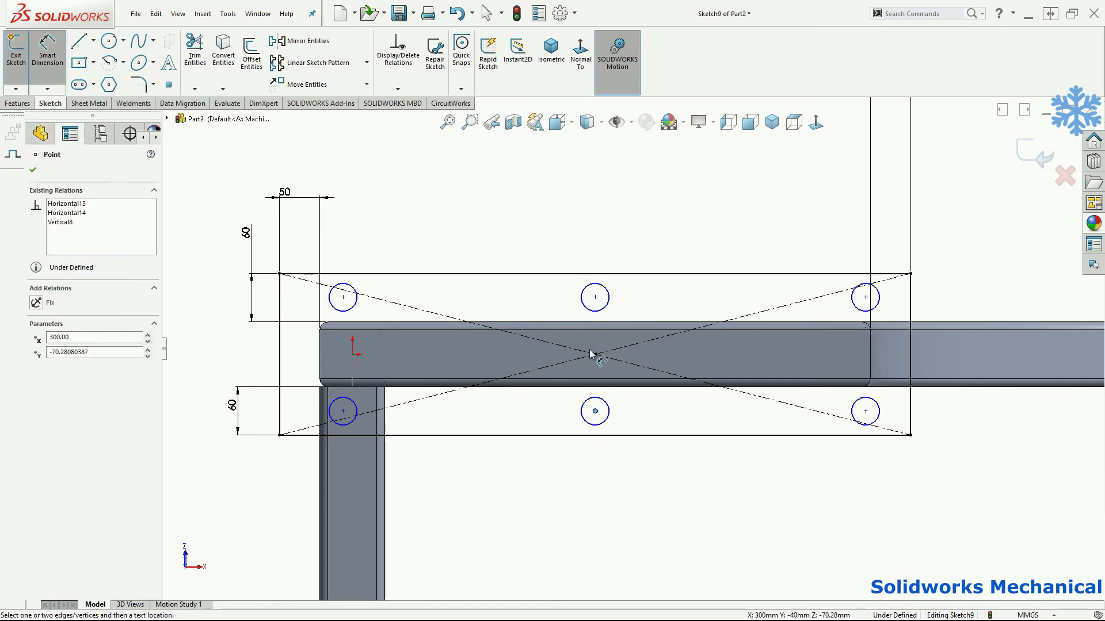
pyautogui.click(595, 354)
pyautogui.click(773, 369)
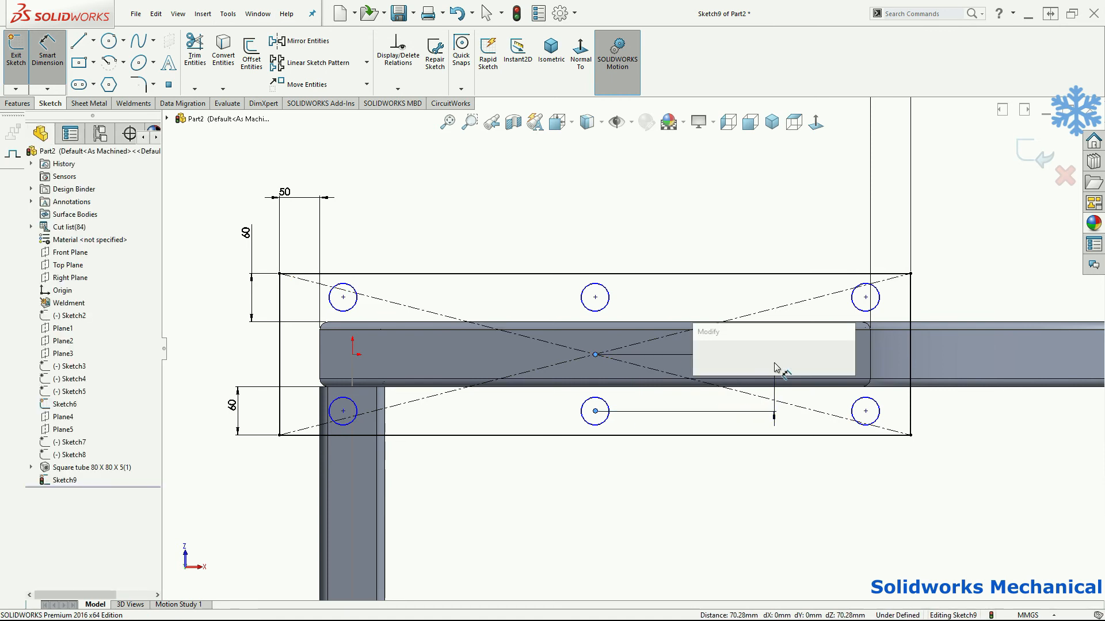
pyautogui.press('Return')
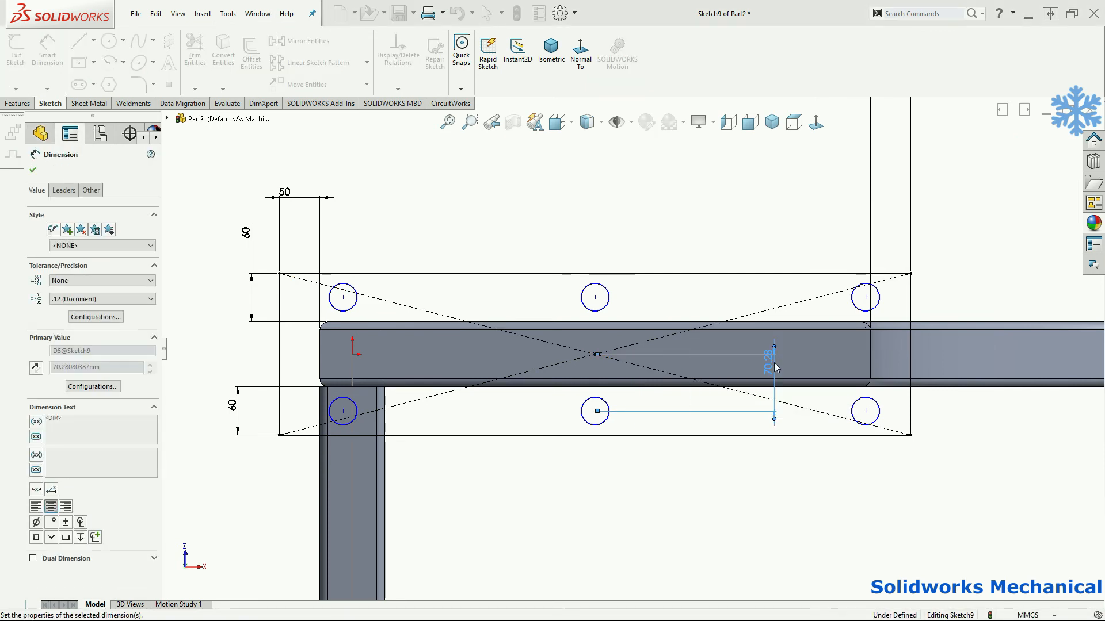
pyautogui.click(595, 354)
pyautogui.click(604, 305)
pyautogui.click(659, 251)
pyautogui.write('72')
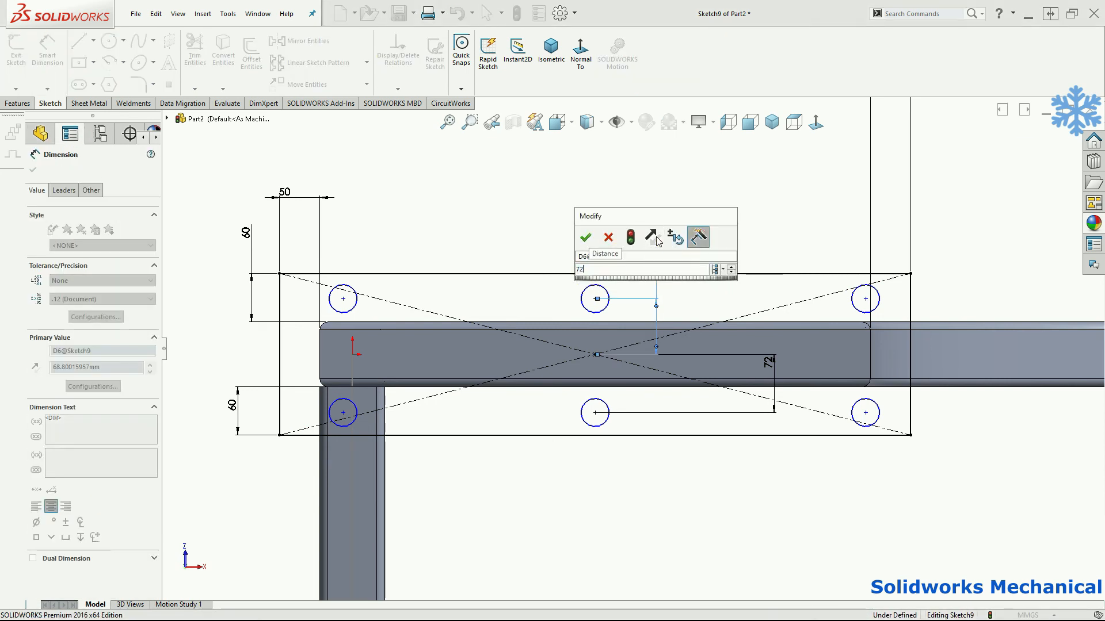
pyautogui.press('Return')
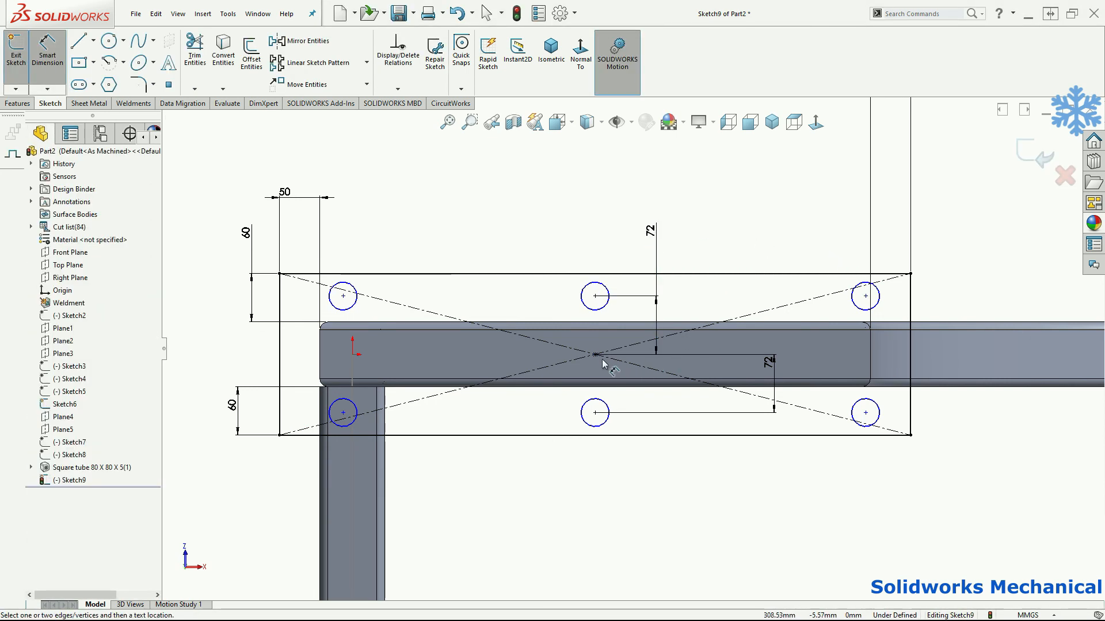
# Dimension the upper left circle 80 mm from the rectangle's left side, and add a spacing dimension between it and the upper middle circle
pyautogui.click(343, 296)
pyautogui.click(279, 291)
pyautogui.click(298, 154)
pyautogui.write('80')
pyautogui.press('Return')
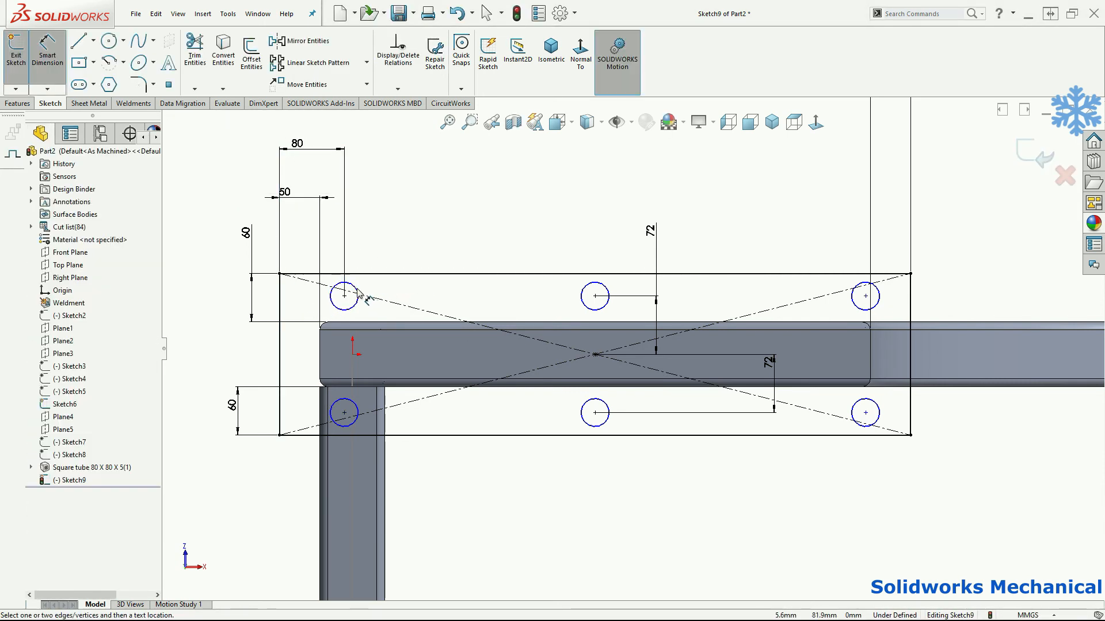
pyautogui.click(344, 296)
pyautogui.click(594, 295)
pyautogui.click(574, 173)
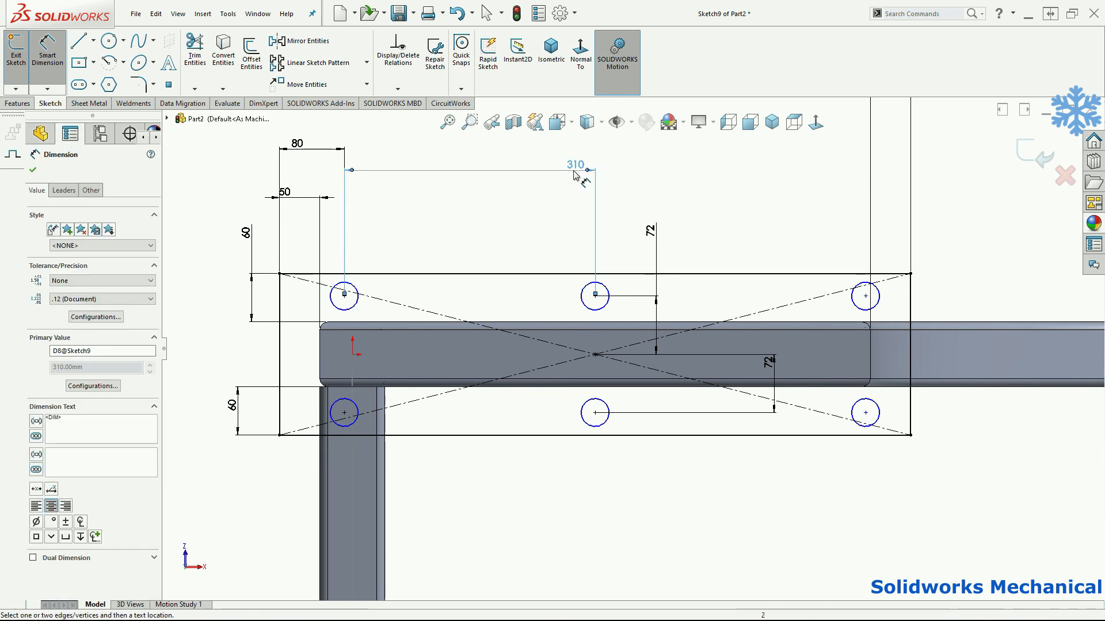
# Set the horizontal spacing between the upper middle and upper right circles to 300 mm
pyautogui.click(608, 291)
pyautogui.click(865, 292)
pyautogui.click(800, 170)
pyautogui.write('300')
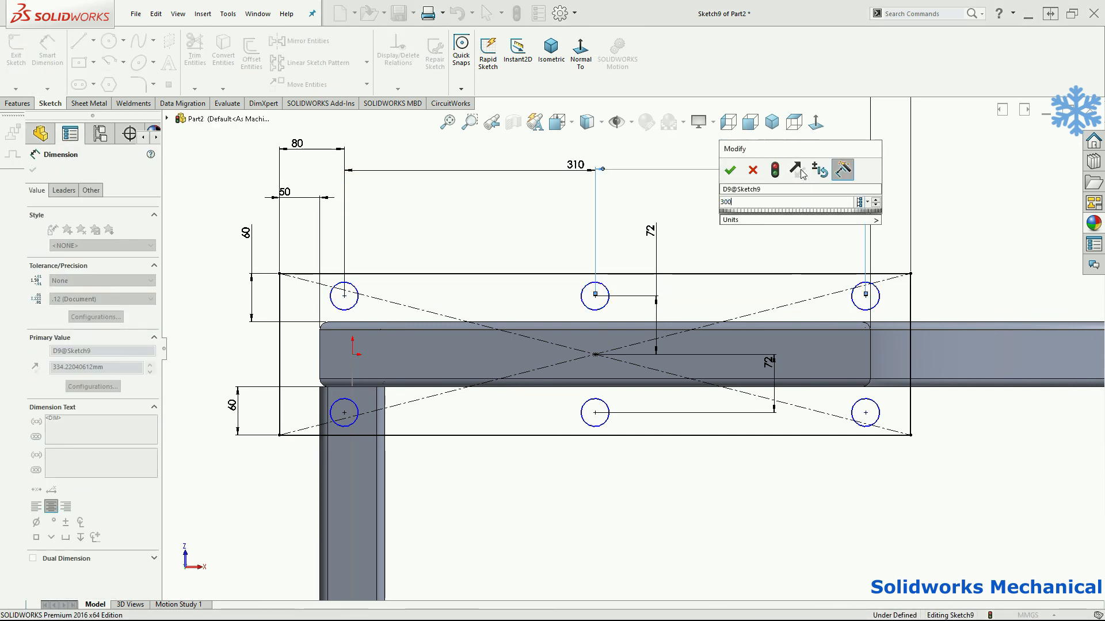
pyautogui.press('Return')
pyautogui.press('Escape')
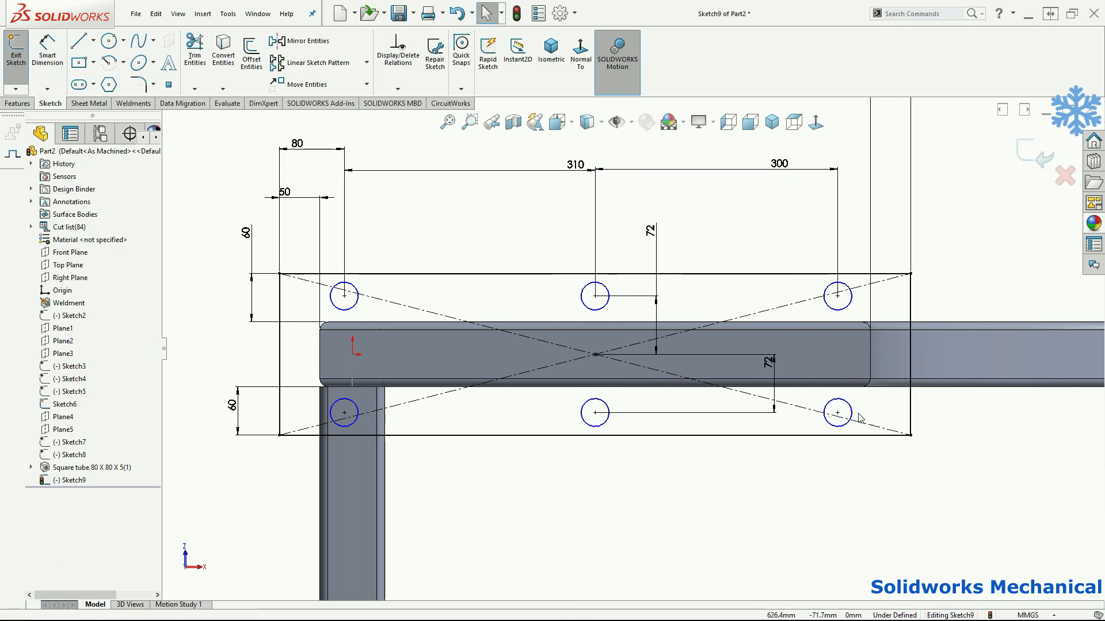
# Dimension the lower right circle with a diameter of 36 mm
pyautogui.click(848, 424)
pyautogui.click(889, 475)
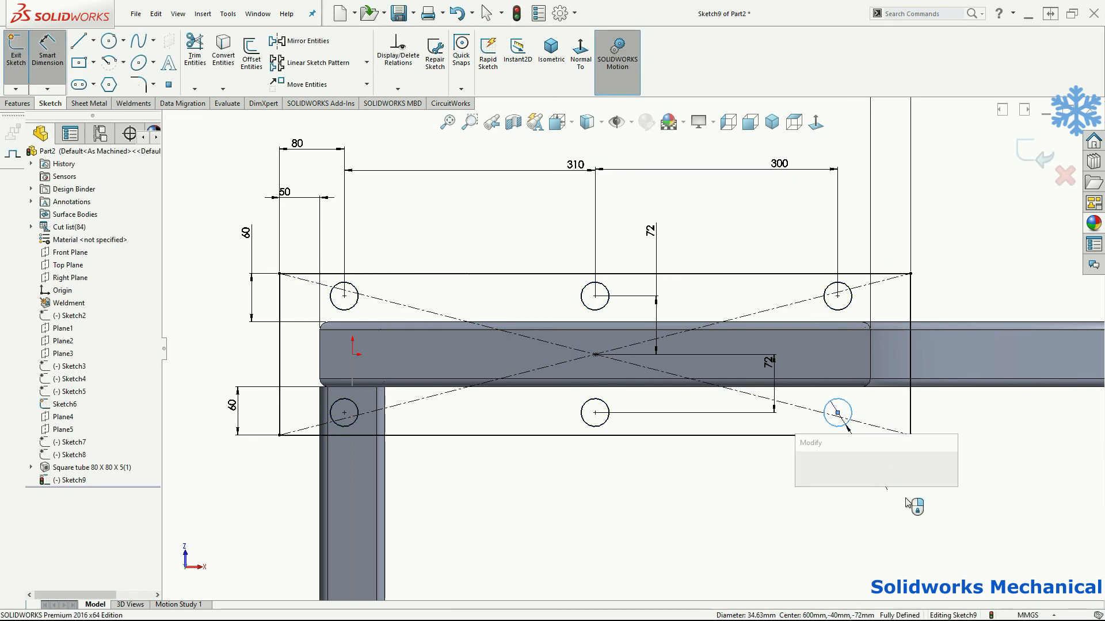
pyautogui.write('36')
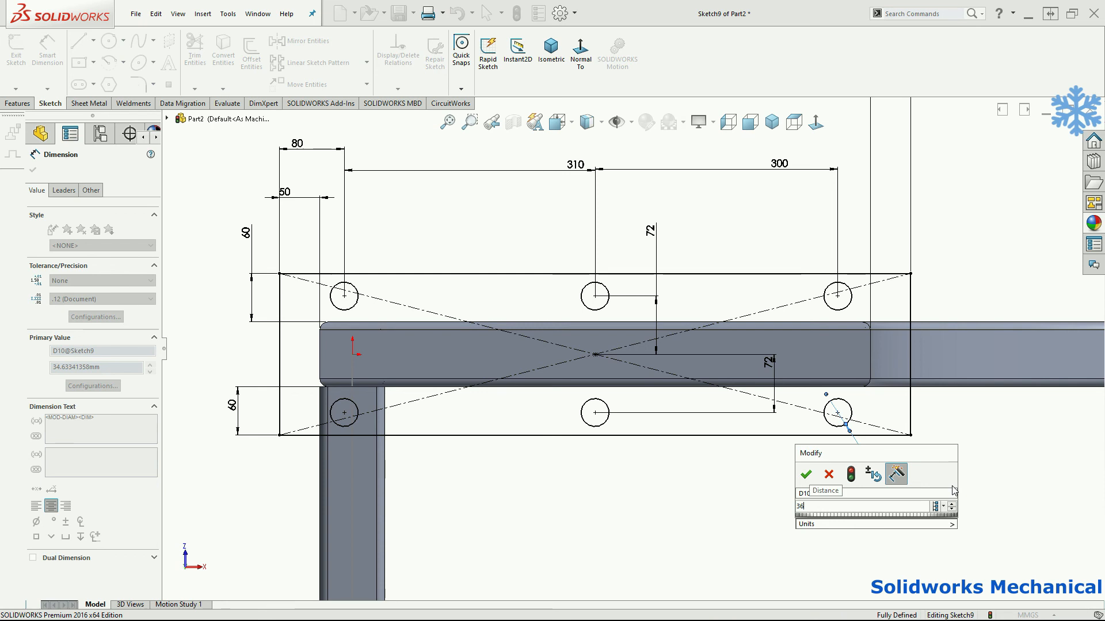
pyautogui.press('Return')
pyautogui.press('Escape')
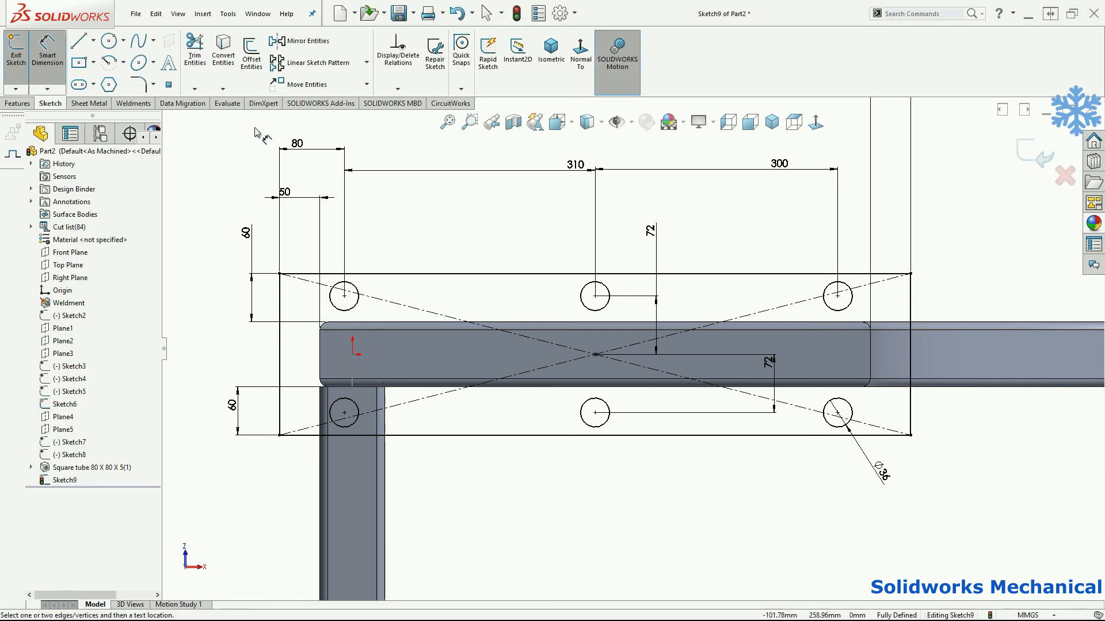
# Round all four corners of the base plate rectangle with 70 mm sketch fillets
pyautogui.click(138, 84)
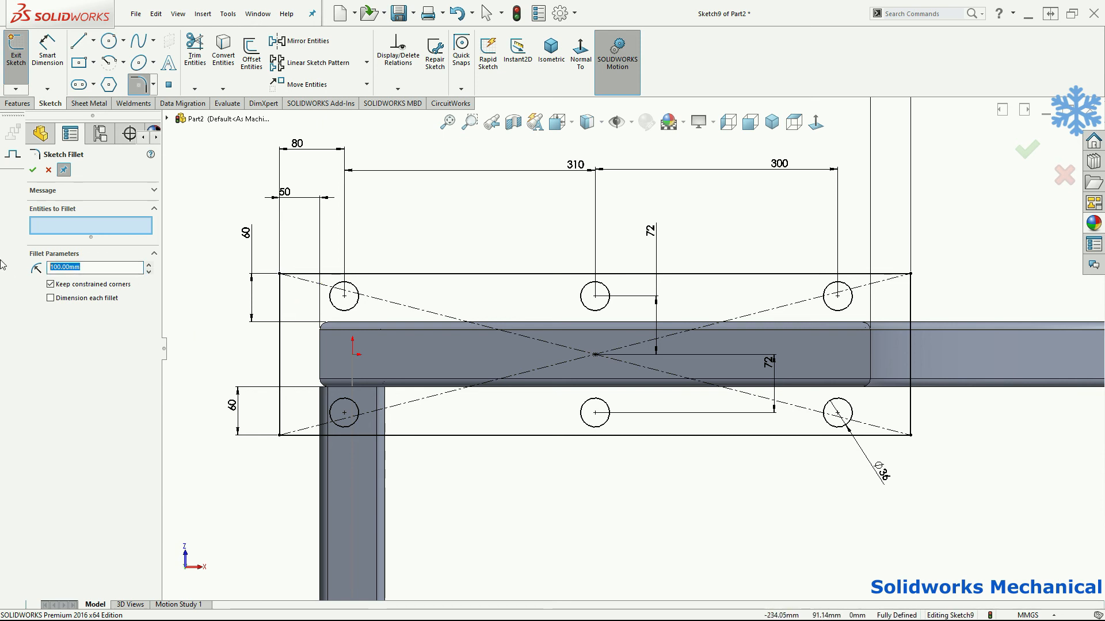
pyautogui.click(289, 279)
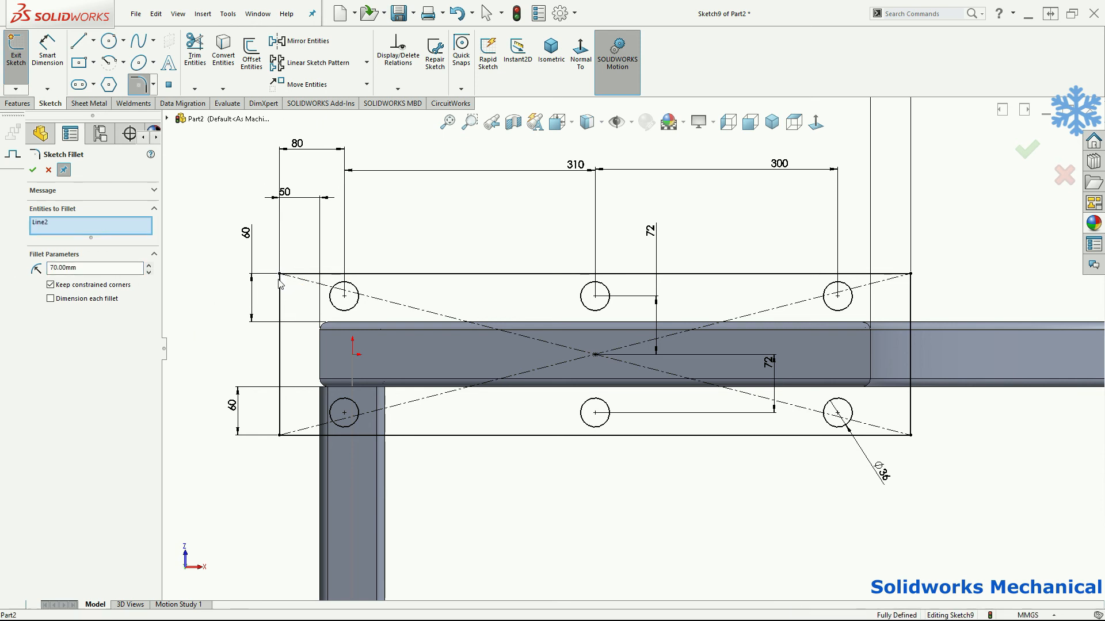
pyautogui.click(280, 437)
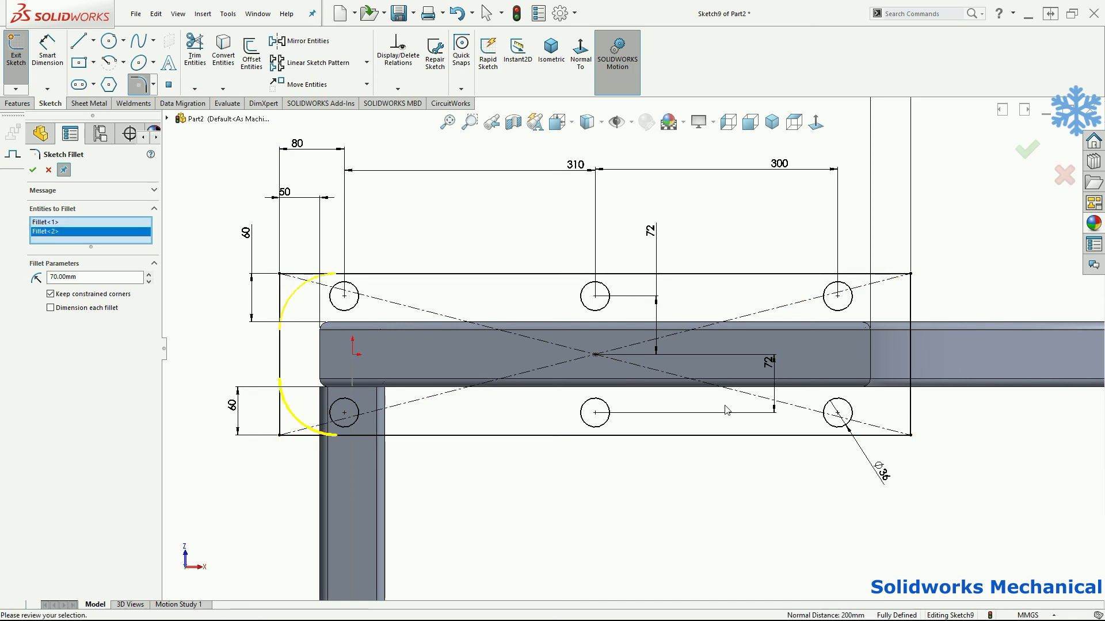
pyautogui.click(910, 435)
pyautogui.click(910, 273)
pyautogui.scroll(-1, 628, 346)
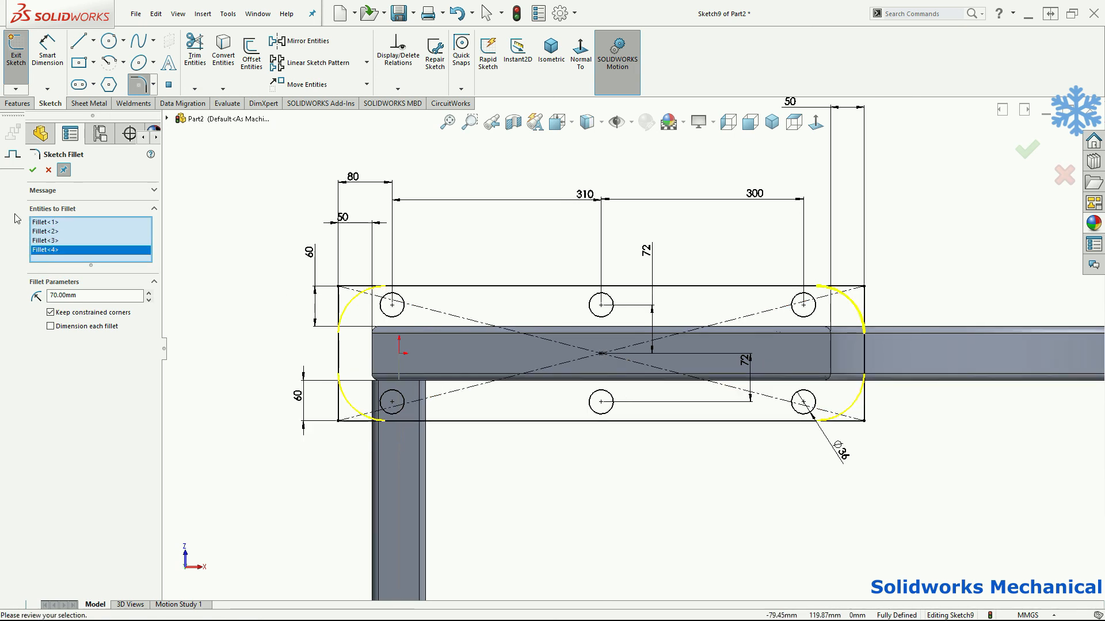
pyautogui.doubleClick(33, 169)
# Extrude the rounded base plate sketch 16 mm downward from the column foot with Merge result enabled
pyautogui.click(19, 103)
pyautogui.click(22, 62)
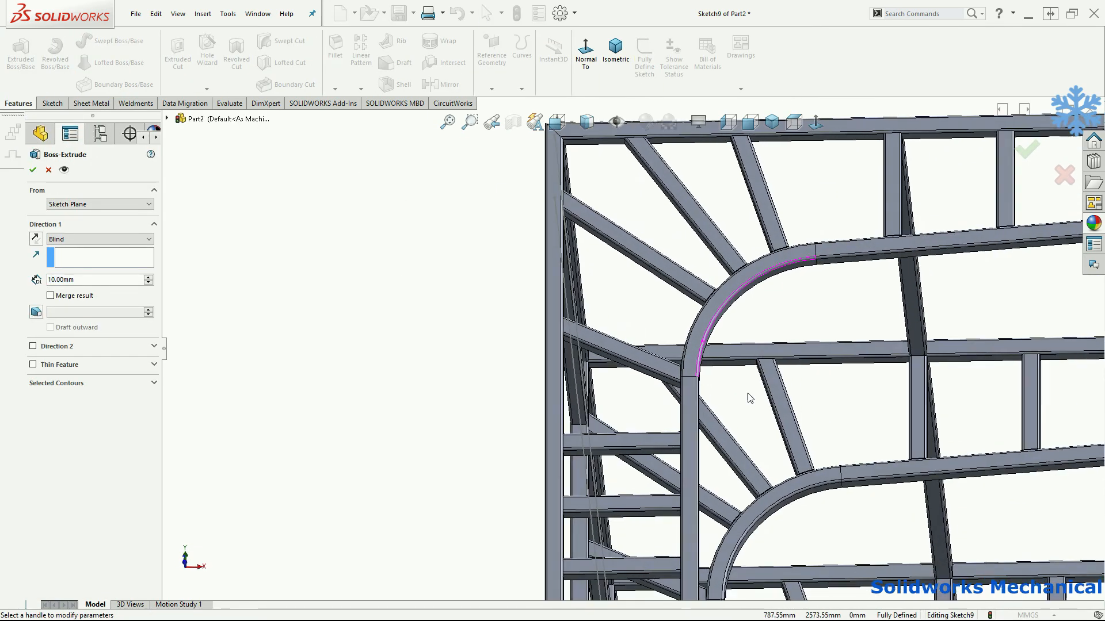
pyautogui.scroll(-5, 685, 494)
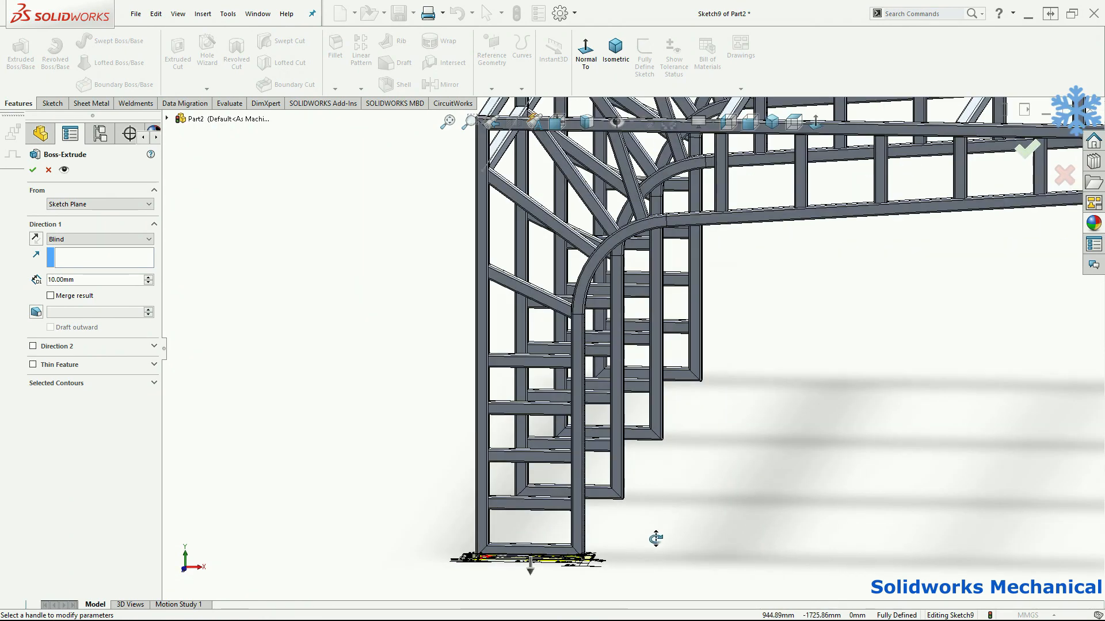
pyautogui.moveTo(656, 535); pyautogui.dragTo(586, 572, button='middle')
pyautogui.scroll(-4, 585, 572)
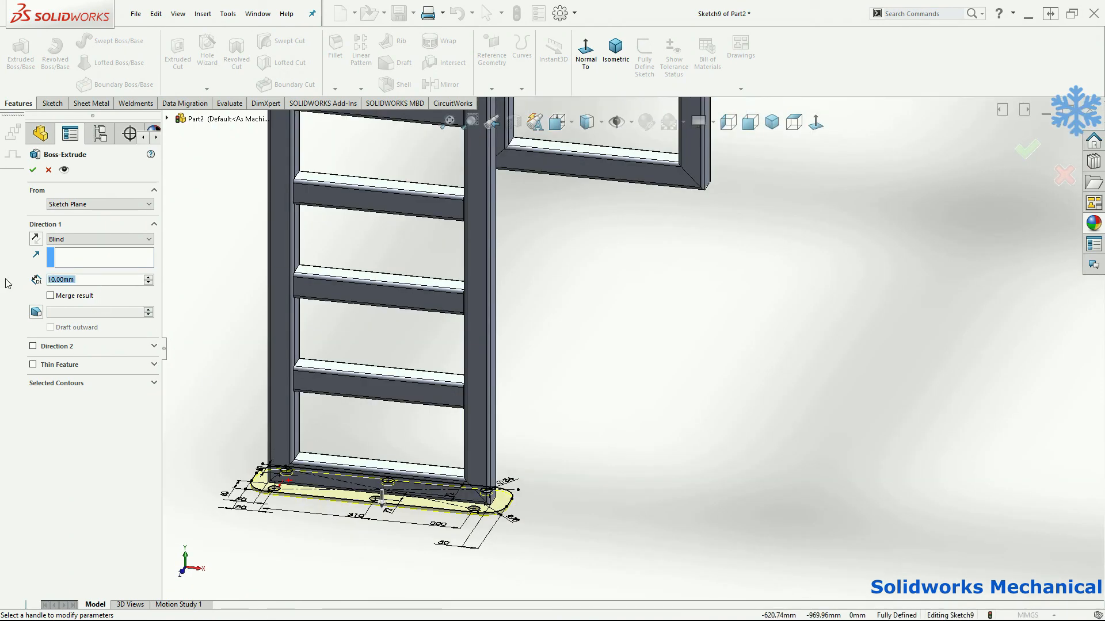
pyautogui.press('Return')
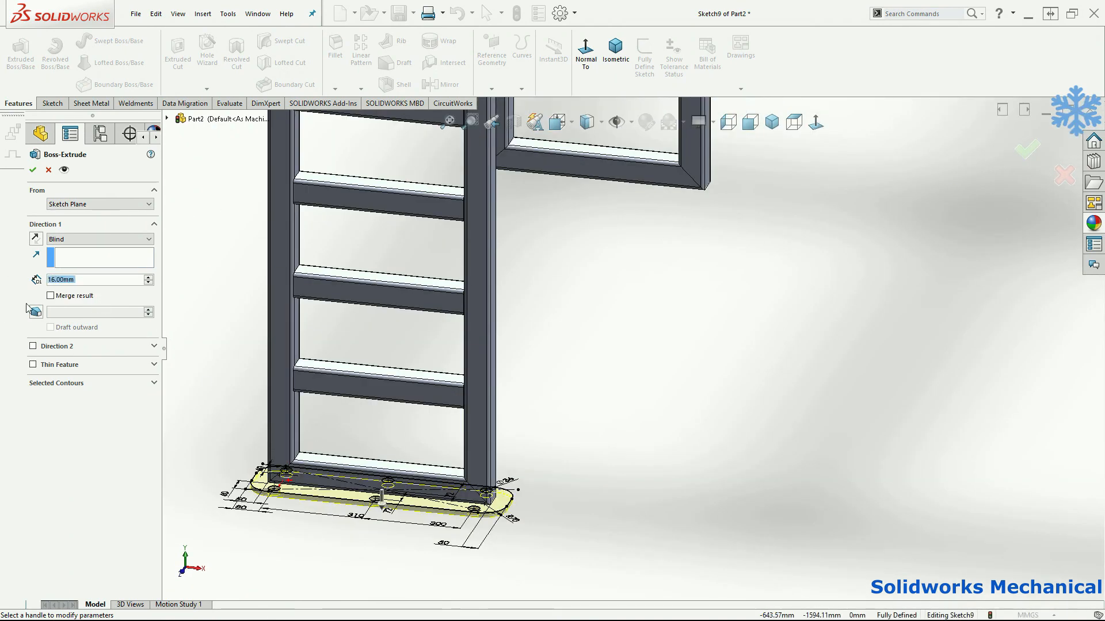
pyautogui.click(68, 297)
pyautogui.click(32, 170)
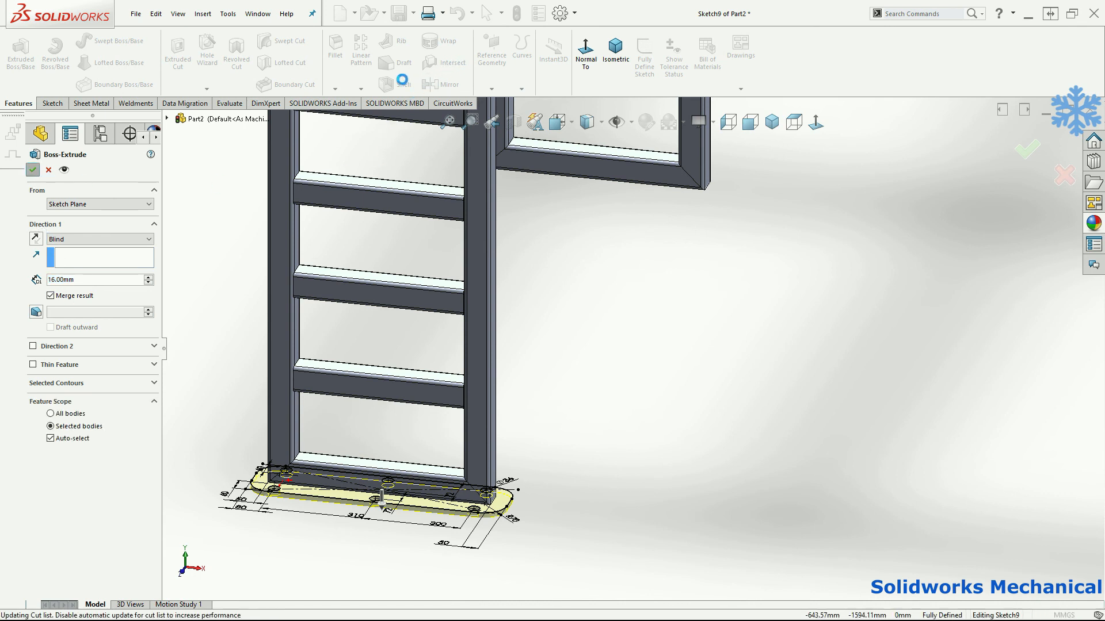
# Start a linear pattern of the base plate along the edge of the longitudinal roof tube with 4 instances
pyautogui.click(355, 60)
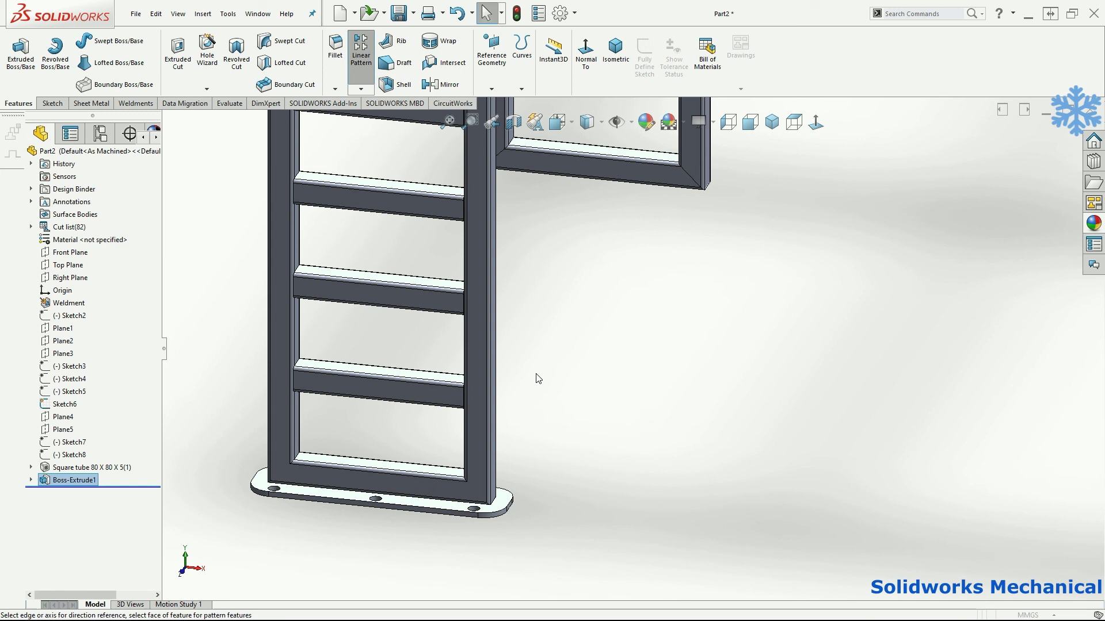
pyautogui.scroll(3, 500, 397)
pyautogui.moveTo(540, 372); pyautogui.dragTo(516, 375, button='middle')
pyautogui.scroll(6, 630, 284)
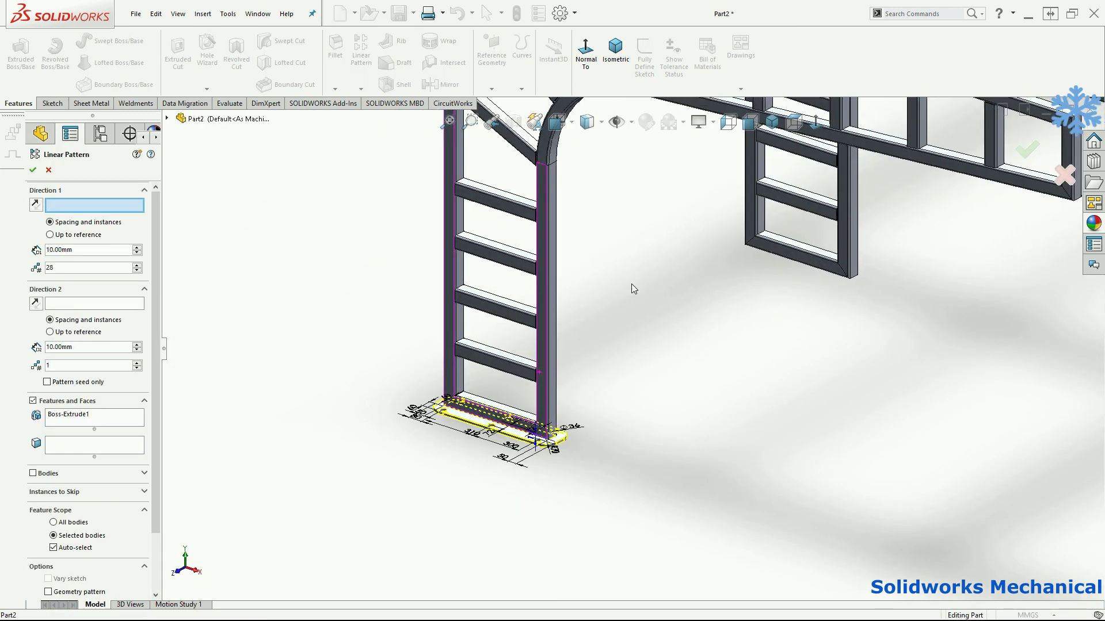
pyautogui.scroll(-3, 707, 196)
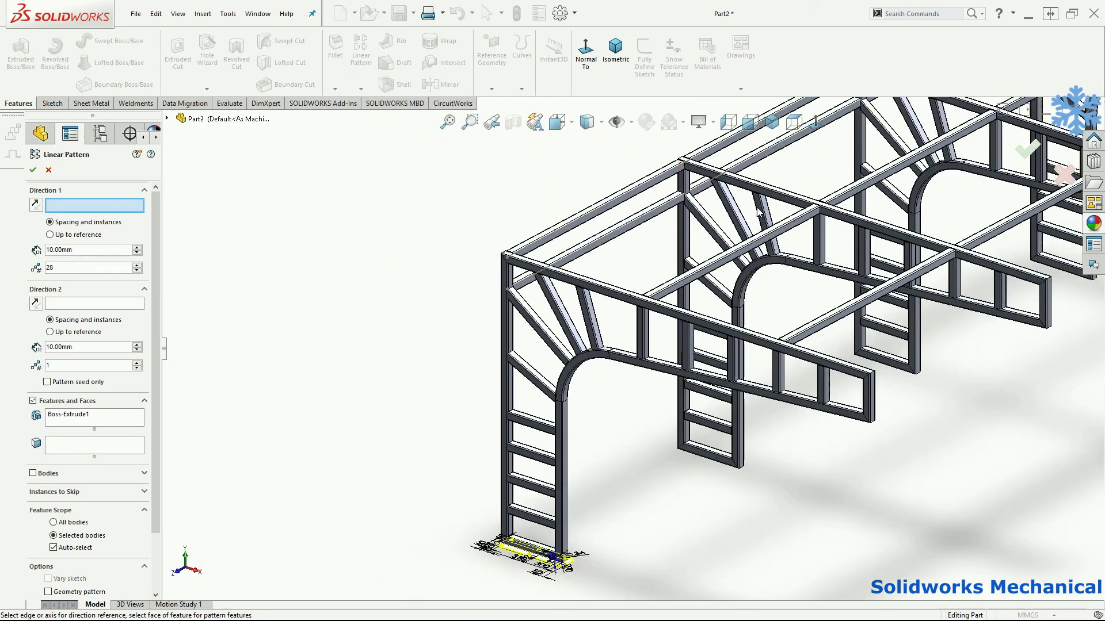
pyautogui.scroll(-2, 633, 233)
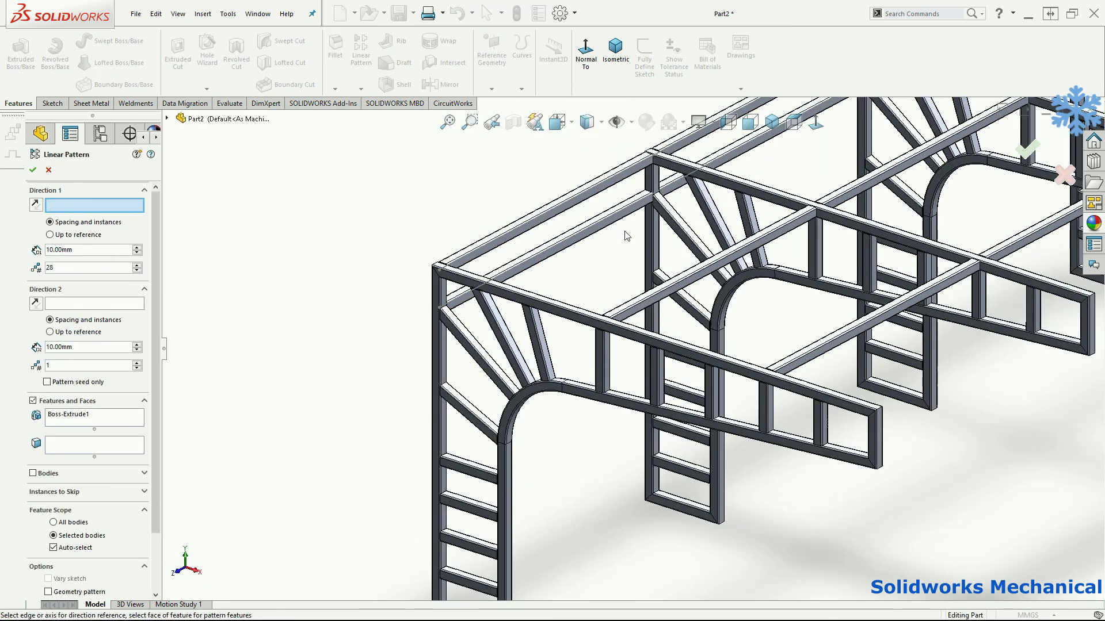
pyautogui.click(594, 226)
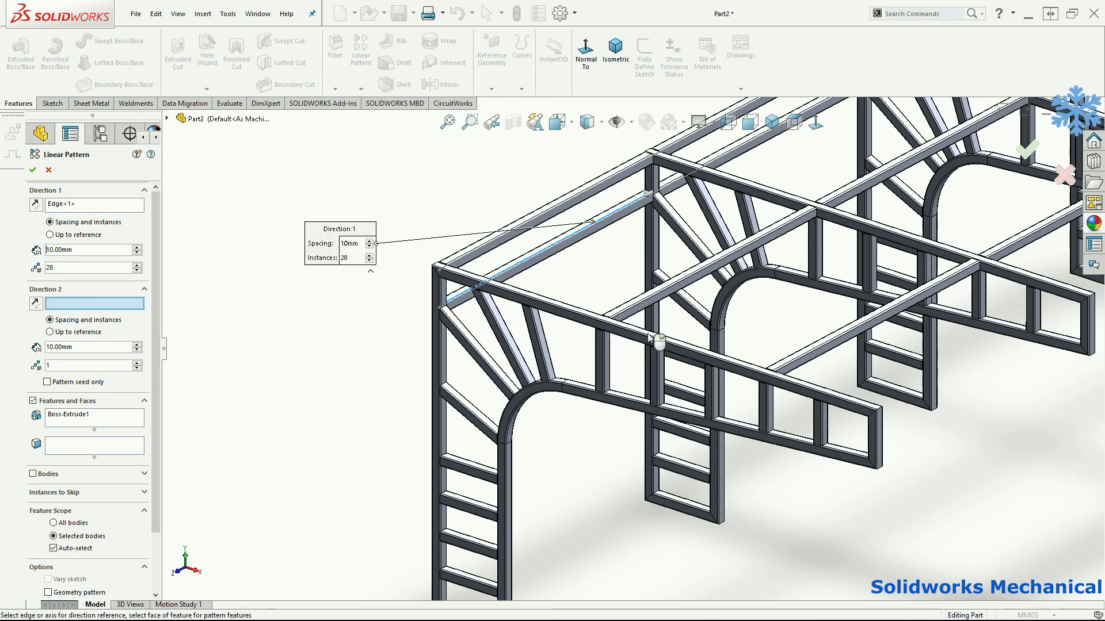
pyautogui.doubleClick(349, 260)
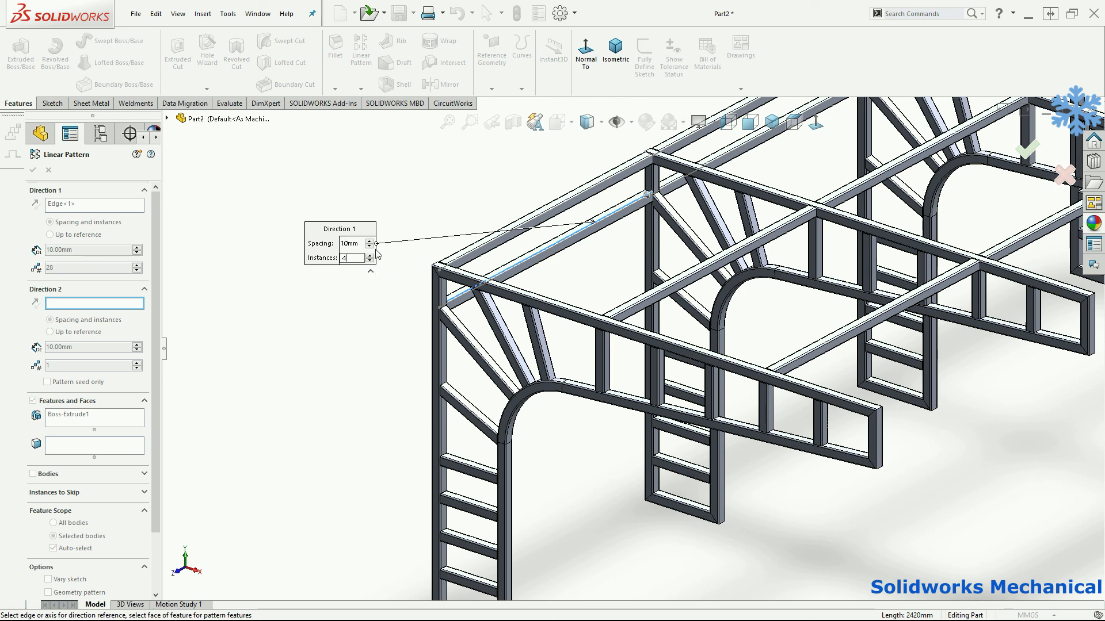
pyautogui.press('Return')
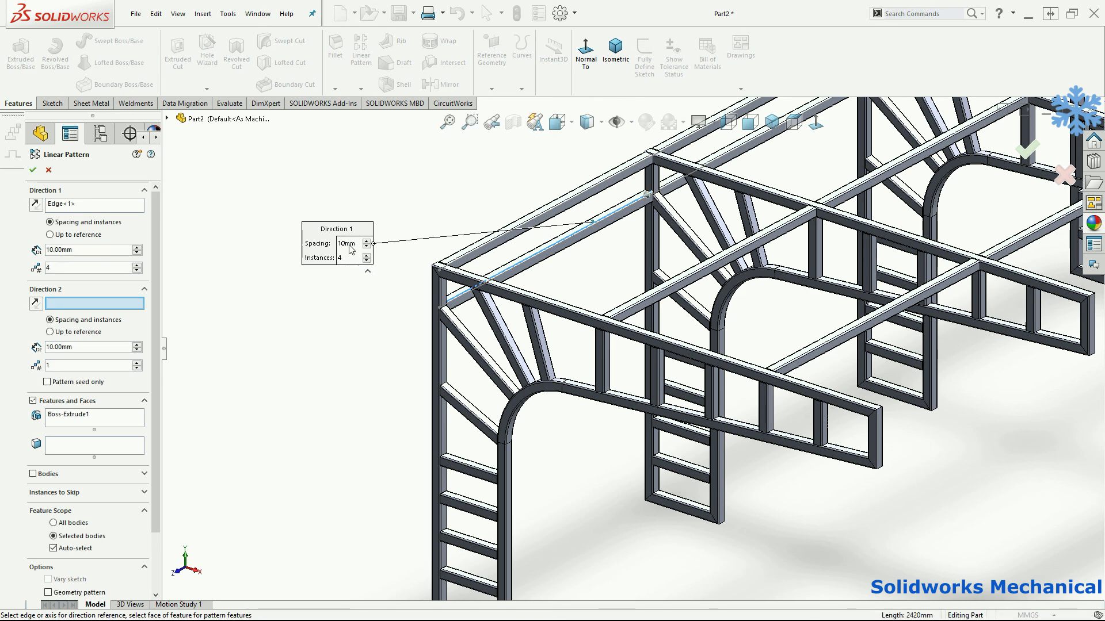
# Set the base plate pattern spacing to 1500 mm and reverse its direction toward the other frames
pyautogui.doubleClick(350, 245)
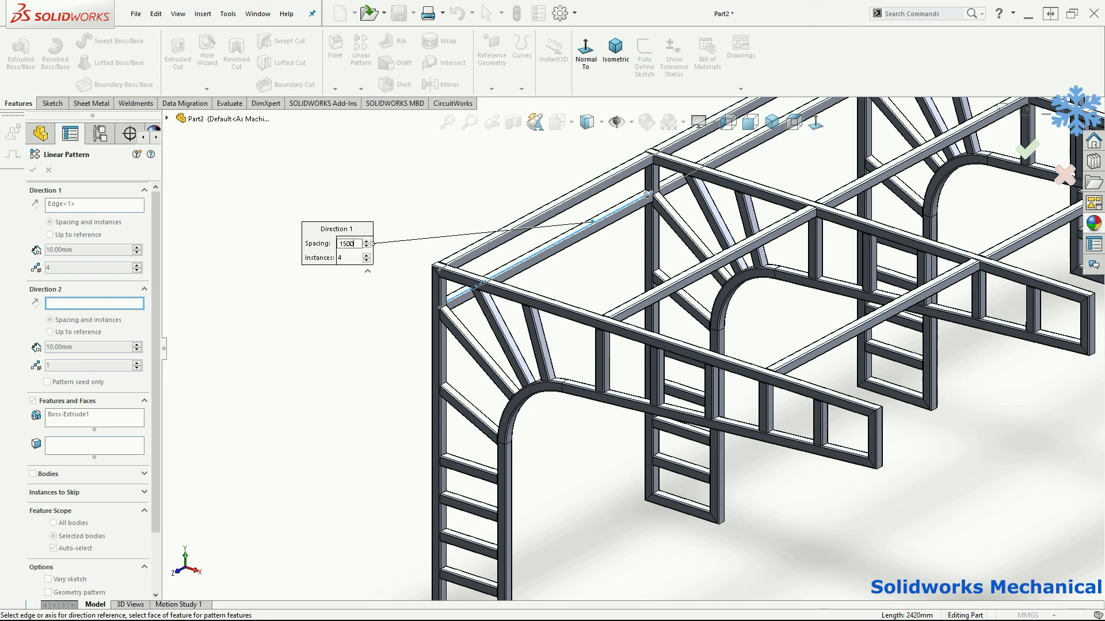
pyautogui.press('Return')
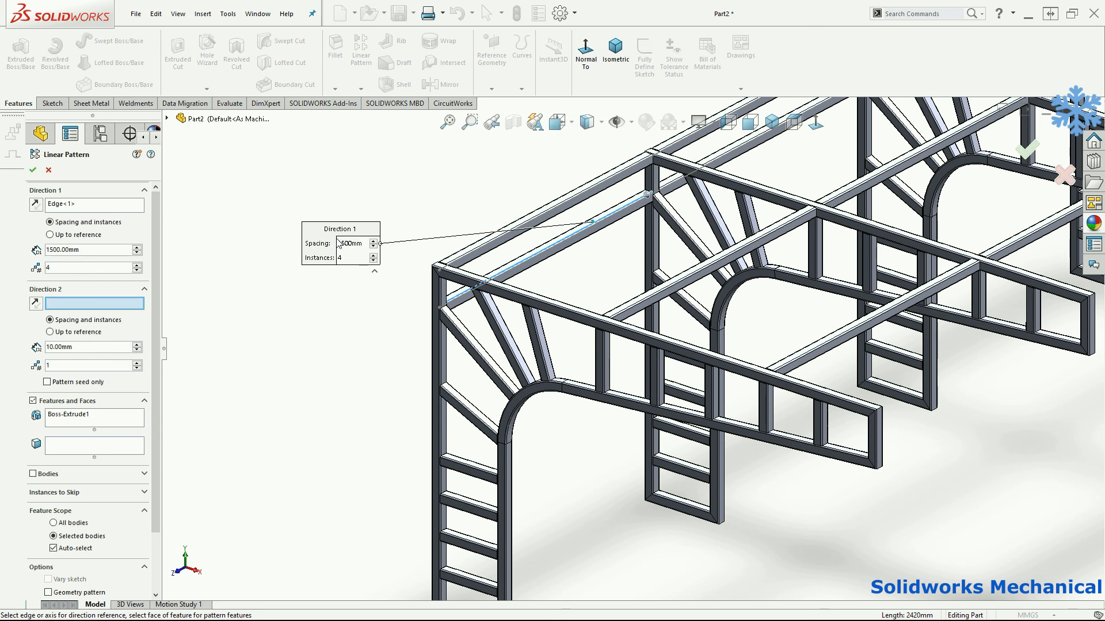
pyautogui.click(36, 204)
pyautogui.scroll(2, 755, 475)
pyautogui.moveTo(802, 471); pyautogui.dragTo(699, 430, button='middle')
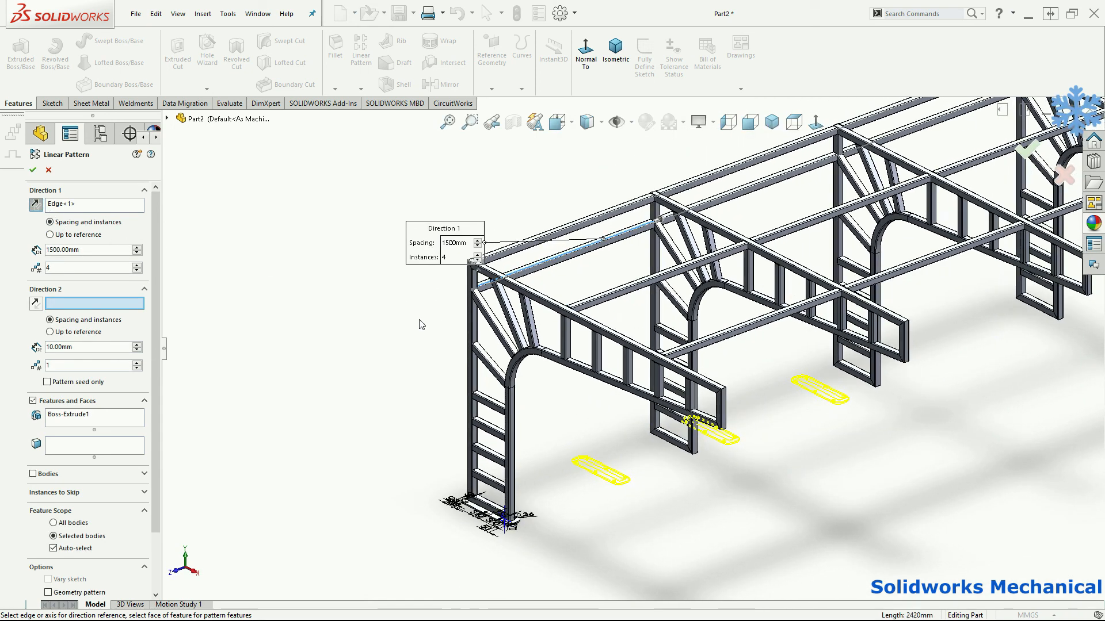
# Set the pattern spacing to 2500 mm and finish the linear pattern of base plates
pyautogui.scroll(-2, 455, 262)
pyautogui.click(448, 249)
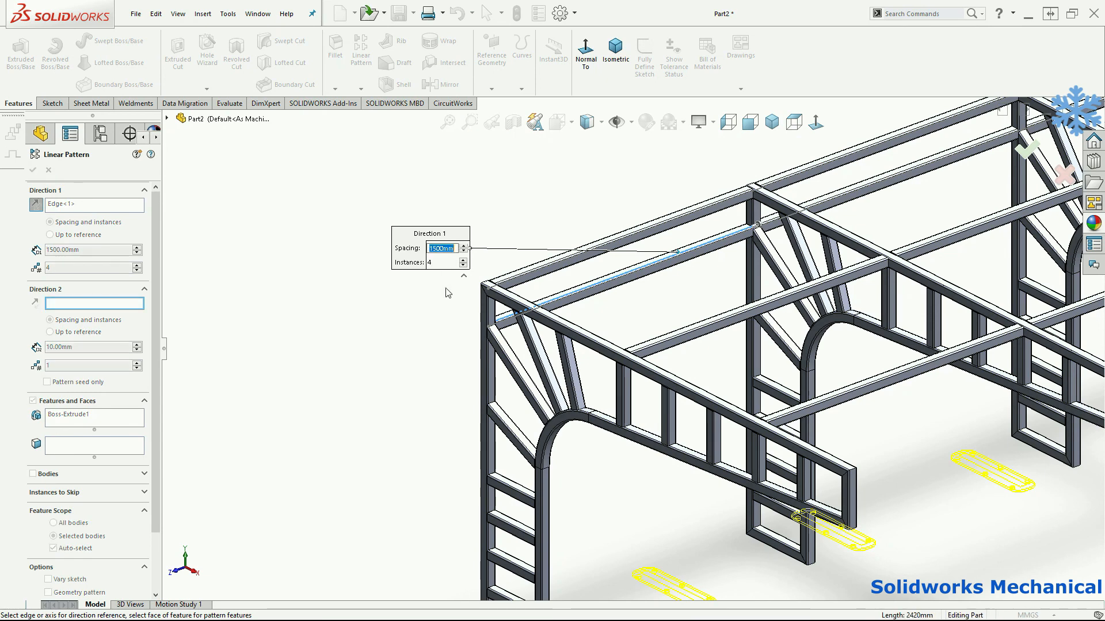
pyautogui.press('Return')
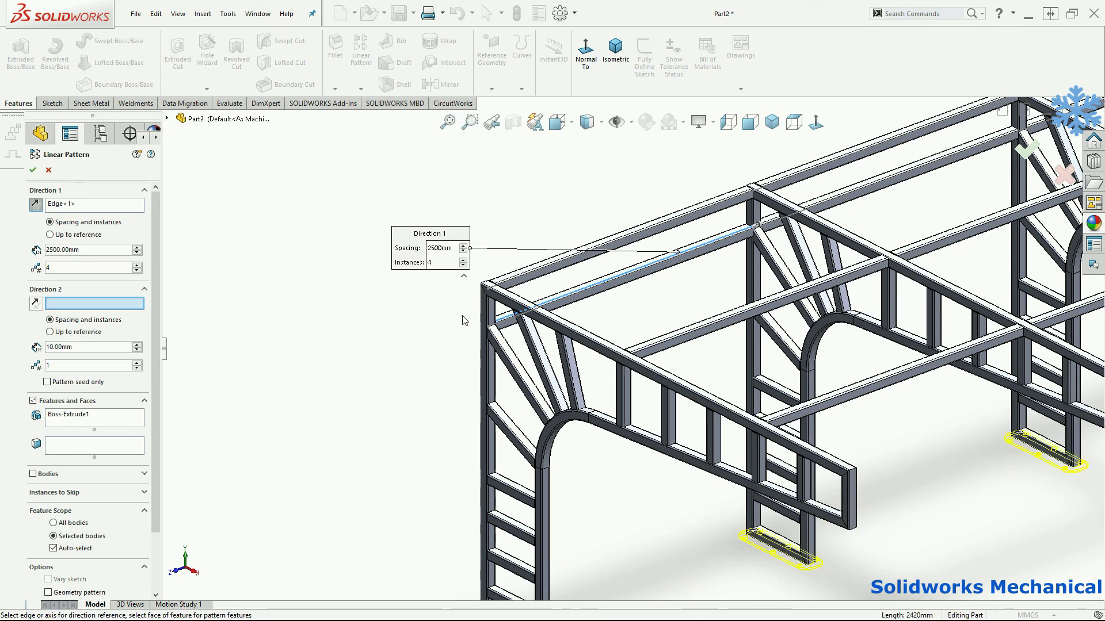
pyautogui.scroll(3, 877, 552)
pyautogui.scroll(-1, 821, 537)
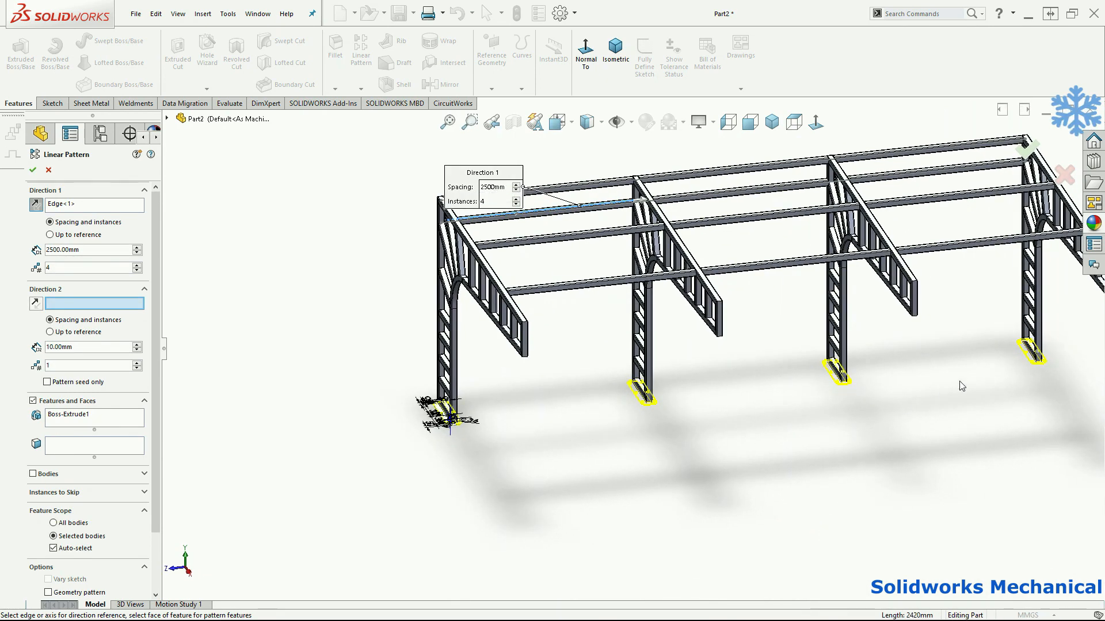
pyautogui.click(1032, 153)
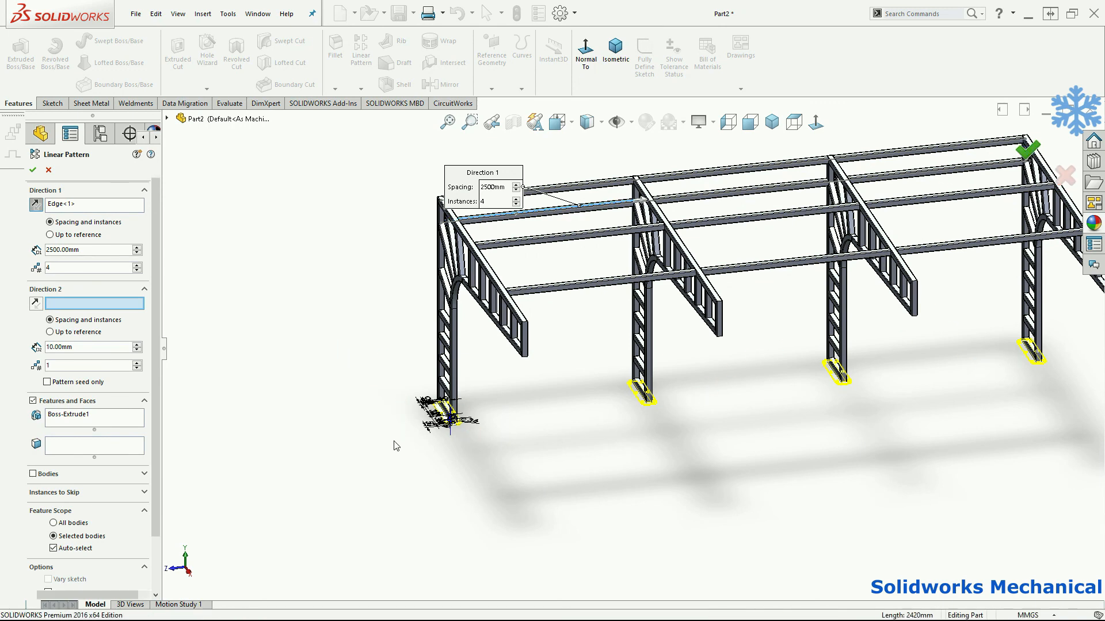
# Examine the patterned base plates under the columns and the whole canopy frame from several angles
pyautogui.scroll(-5, 437, 439)
pyautogui.scroll(-6, 553, 386)
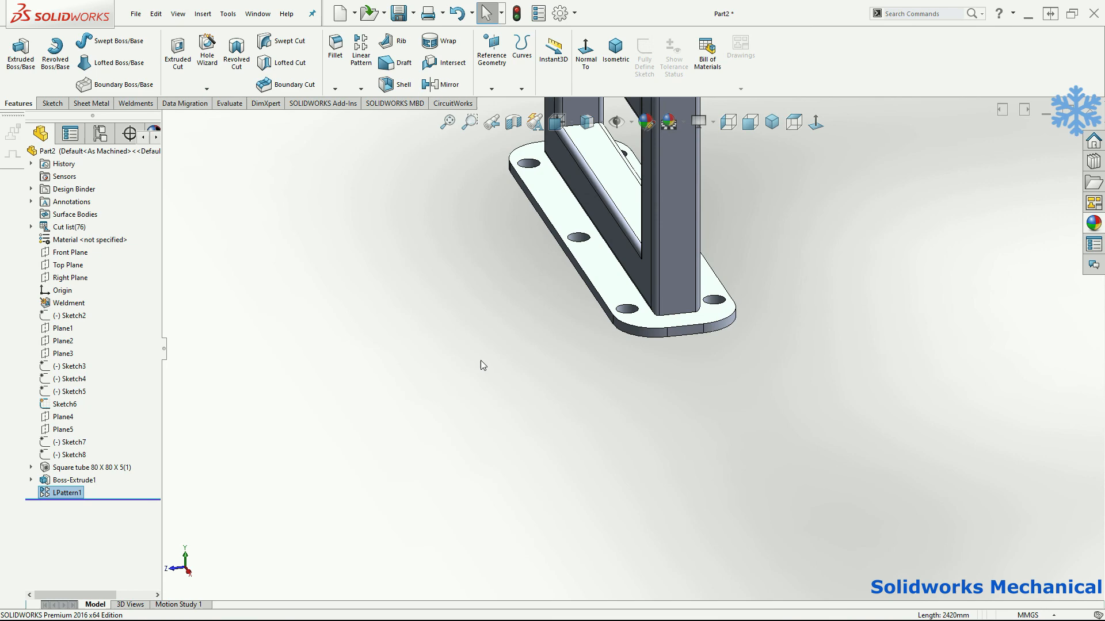
pyautogui.scroll(-1, 909, 391)
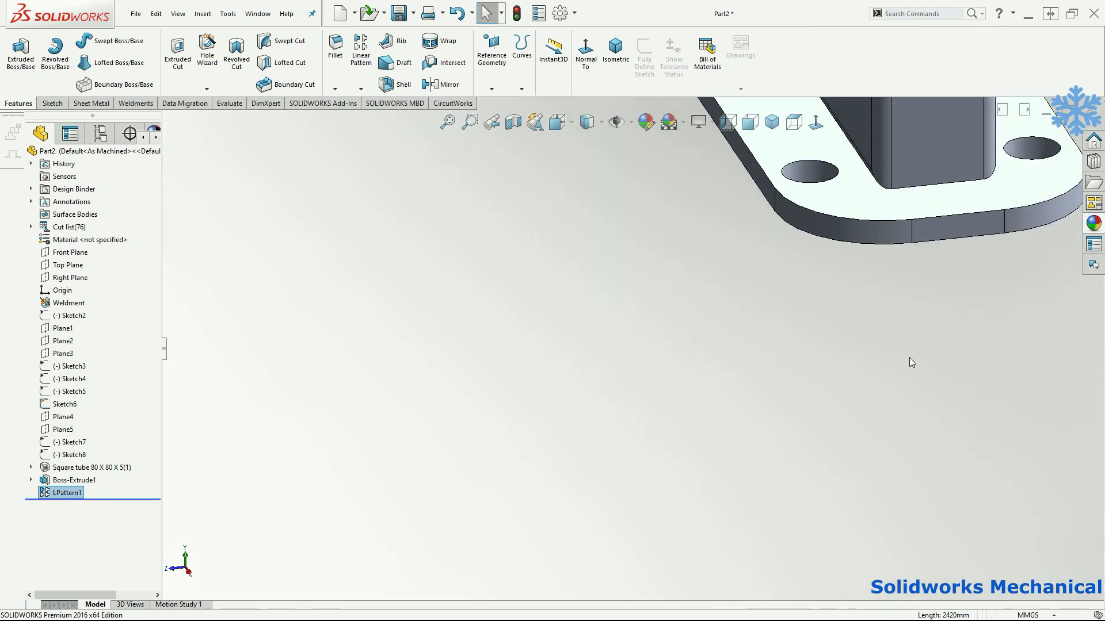
pyautogui.scroll(10, 910, 357)
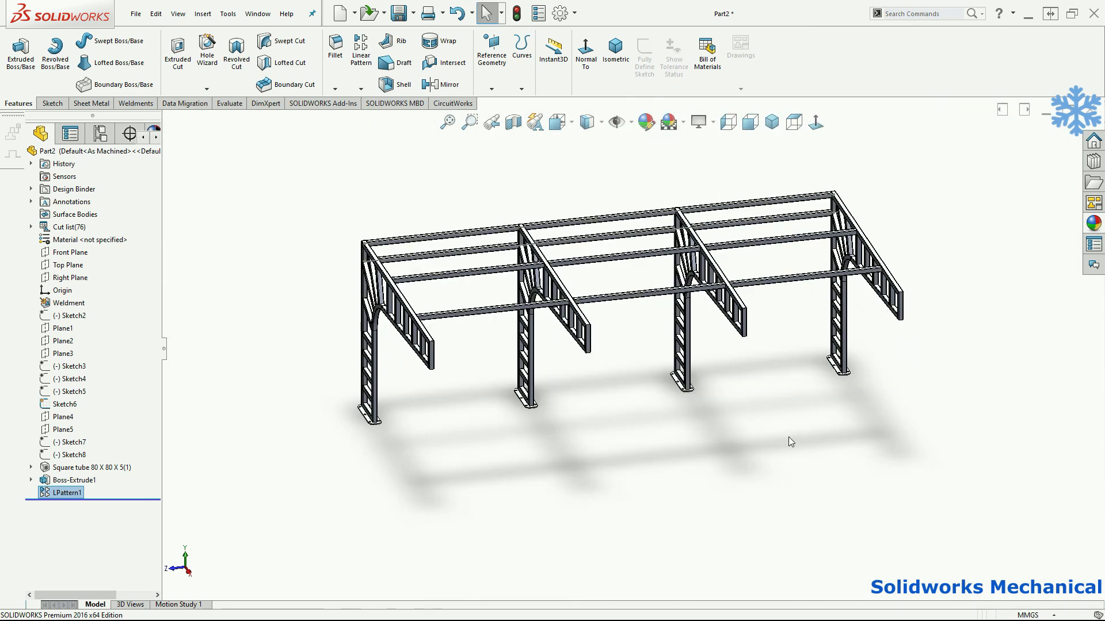
pyautogui.moveTo(789, 441); pyautogui.dragTo(878, 388, button='middle')
pyautogui.click(815, 122)
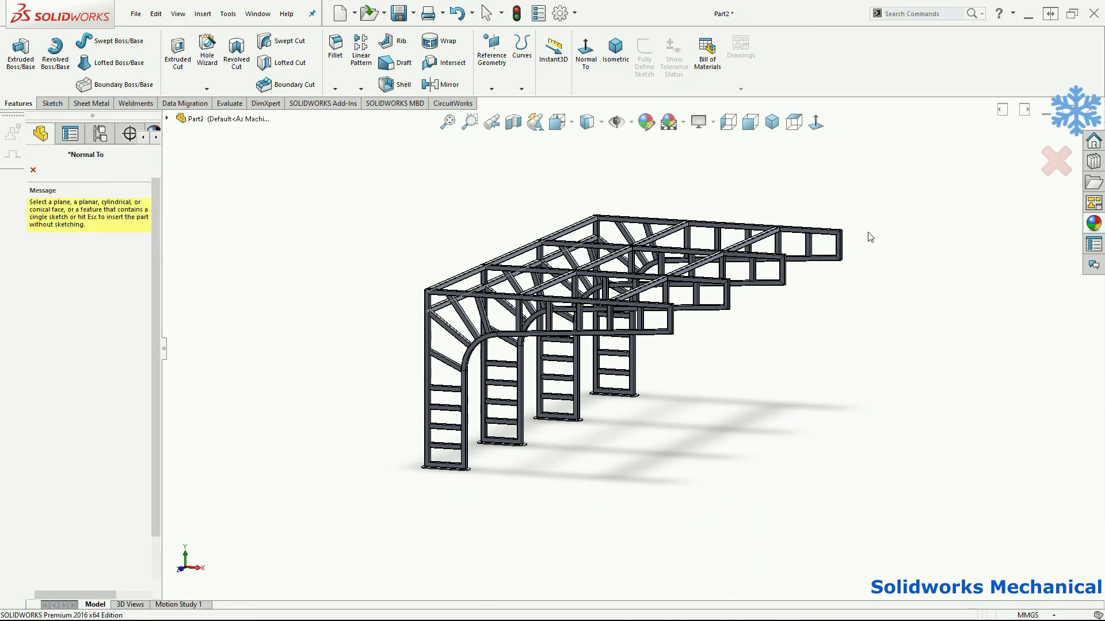
pyautogui.press('Escape')
pyautogui.press('f')
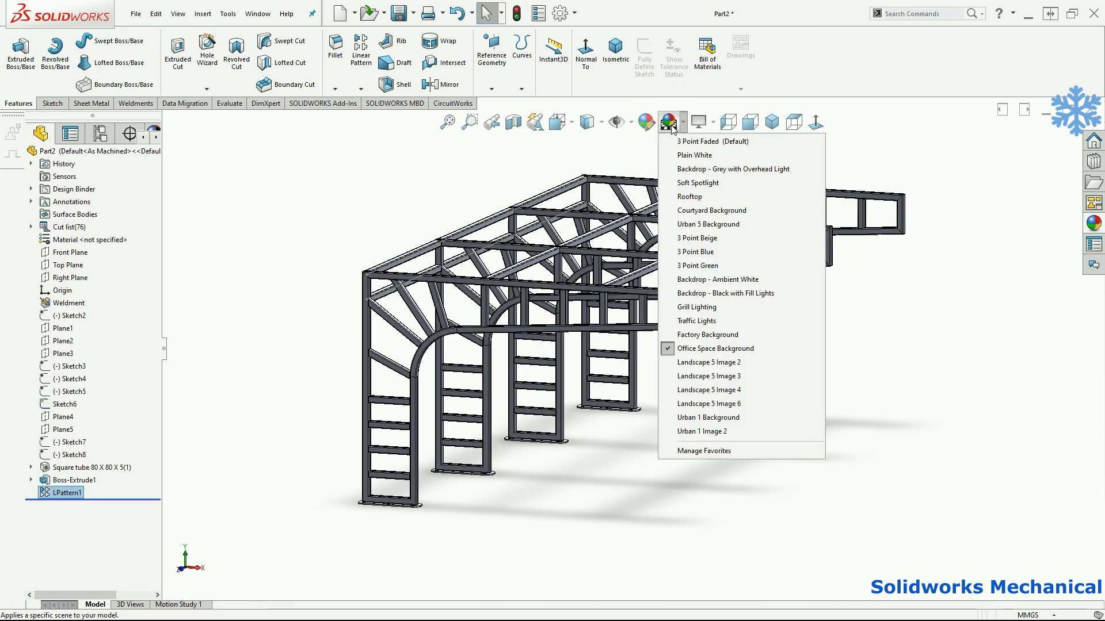
pyautogui.scroll(-3, 386, 466)
pyautogui.scroll(-3, 412, 510)
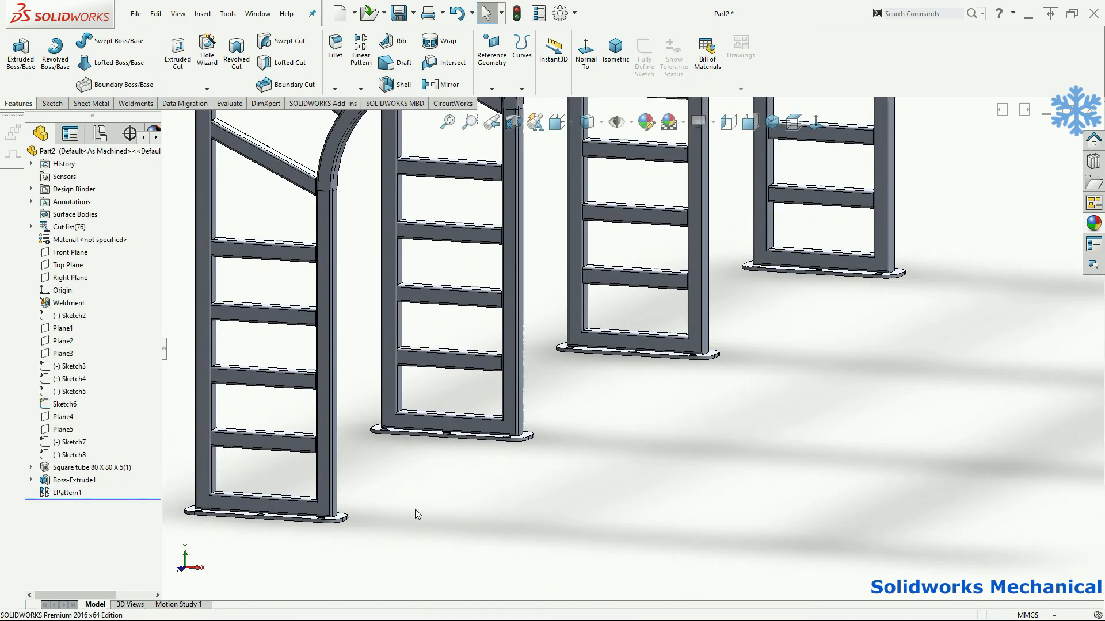
pyautogui.moveTo(401, 493); pyautogui.dragTo(340, 528, button='middle')
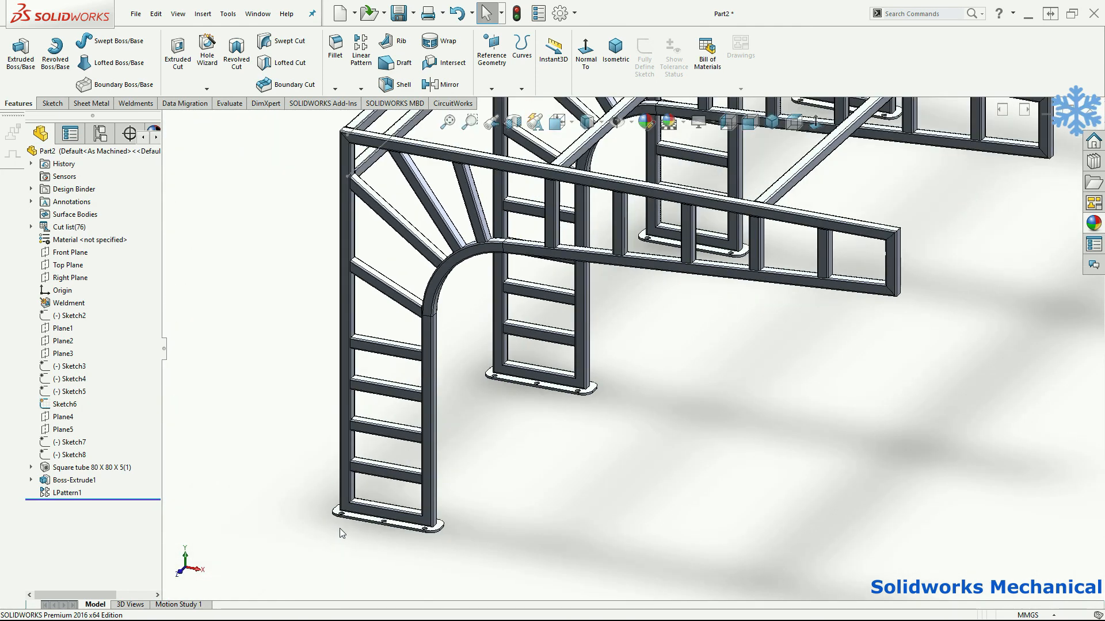
pyautogui.scroll(-2, 340, 532)
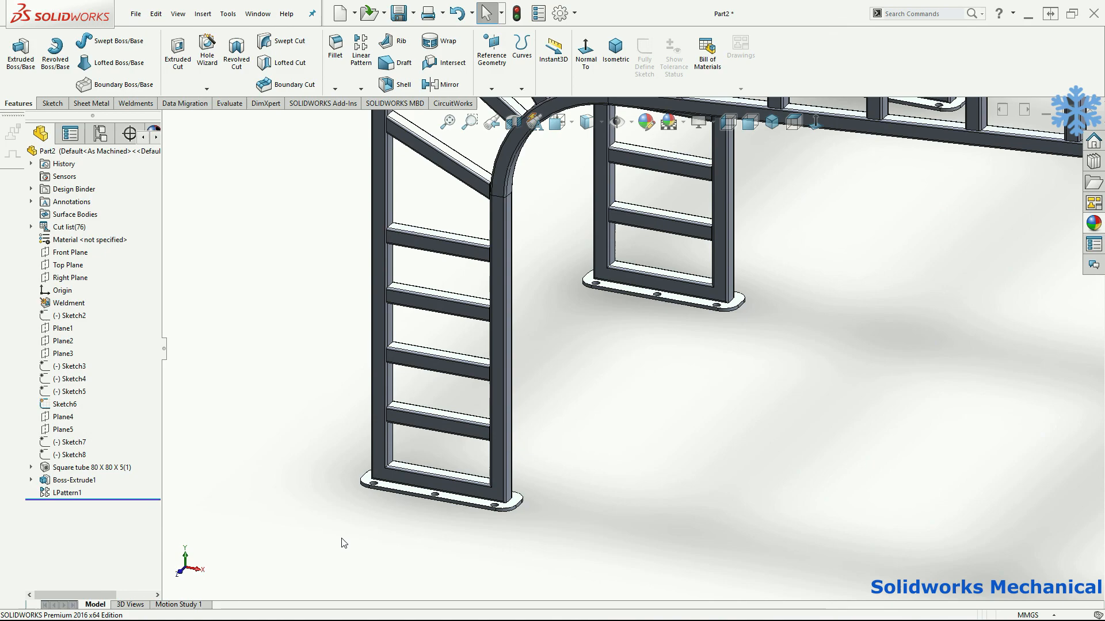